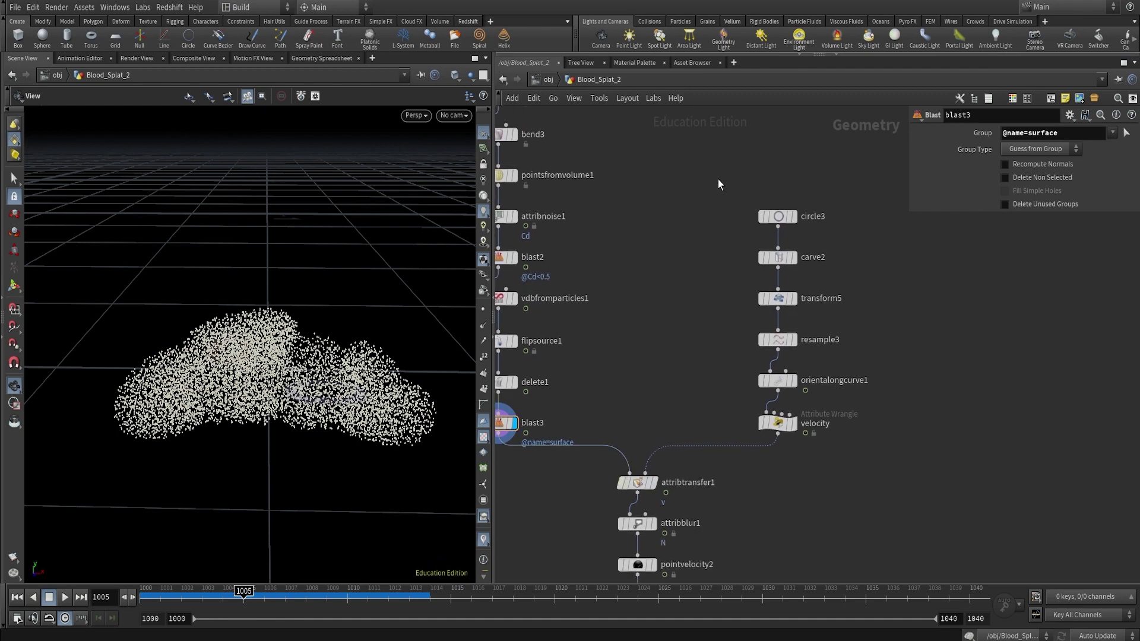
# Display circle3 and carve2 in turn to examine the circle and the arc cut from it
pyautogui.click(793, 217)
pyautogui.moveTo(285, 283); pyautogui.dragTo(256, 471, button='right')
pyautogui.moveTo(327, 320); pyautogui.dragTo(367, 388)
pyautogui.moveTo(684, 267); pyautogui.dragTo(748, 330, button='middle')
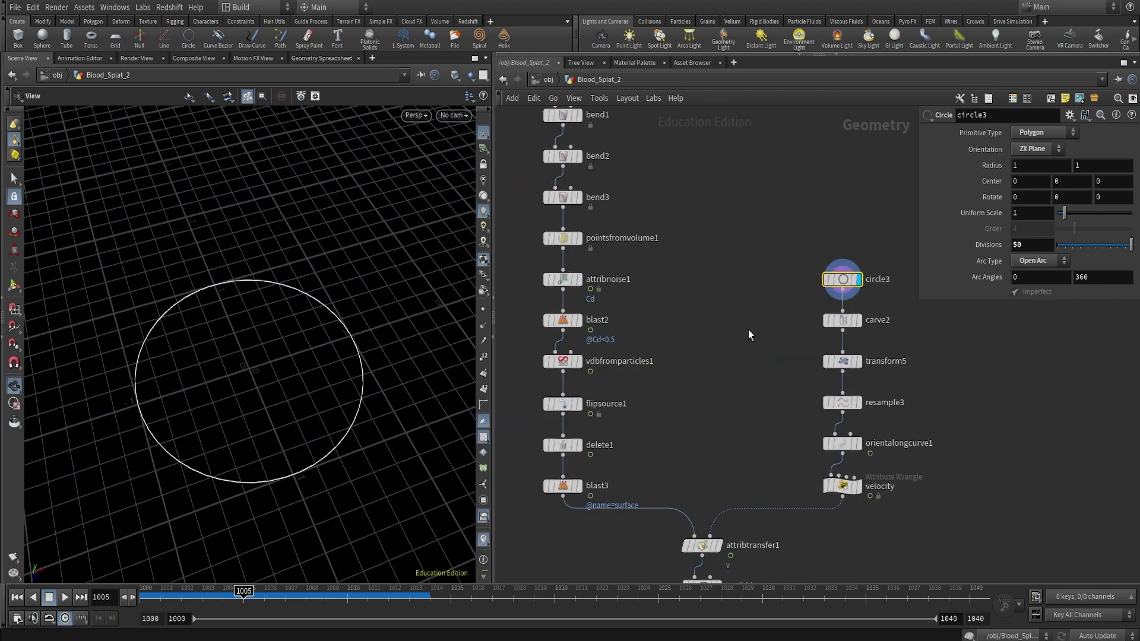
pyautogui.click(870, 323)
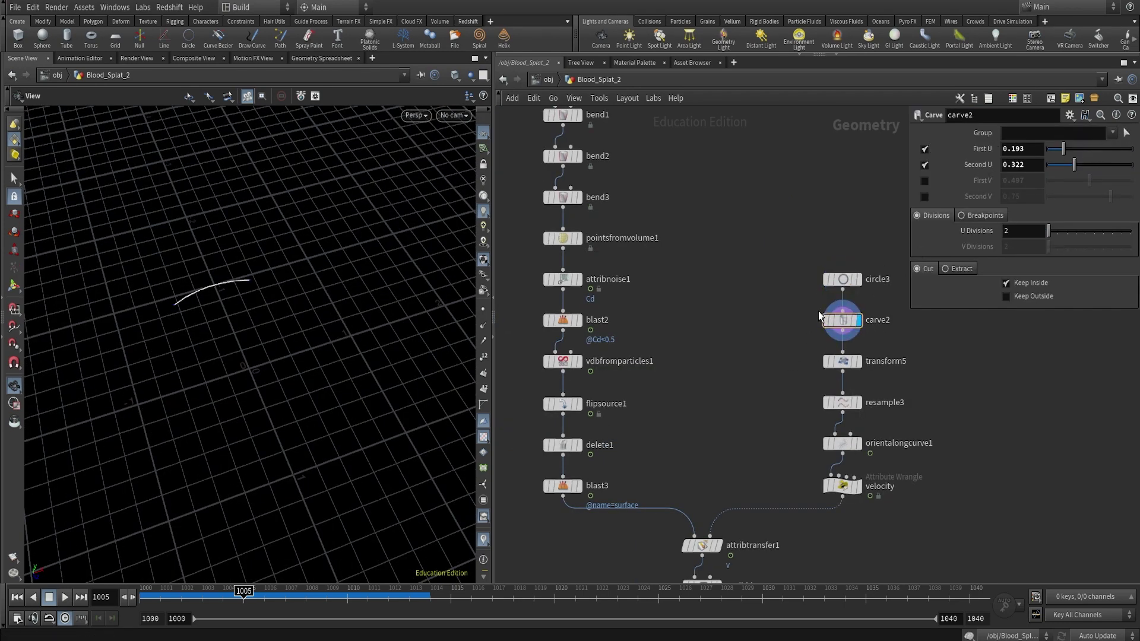
# Display transform5 with its viewport handle and examine how the carved arc is positioned and rotated
pyautogui.click(832, 362)
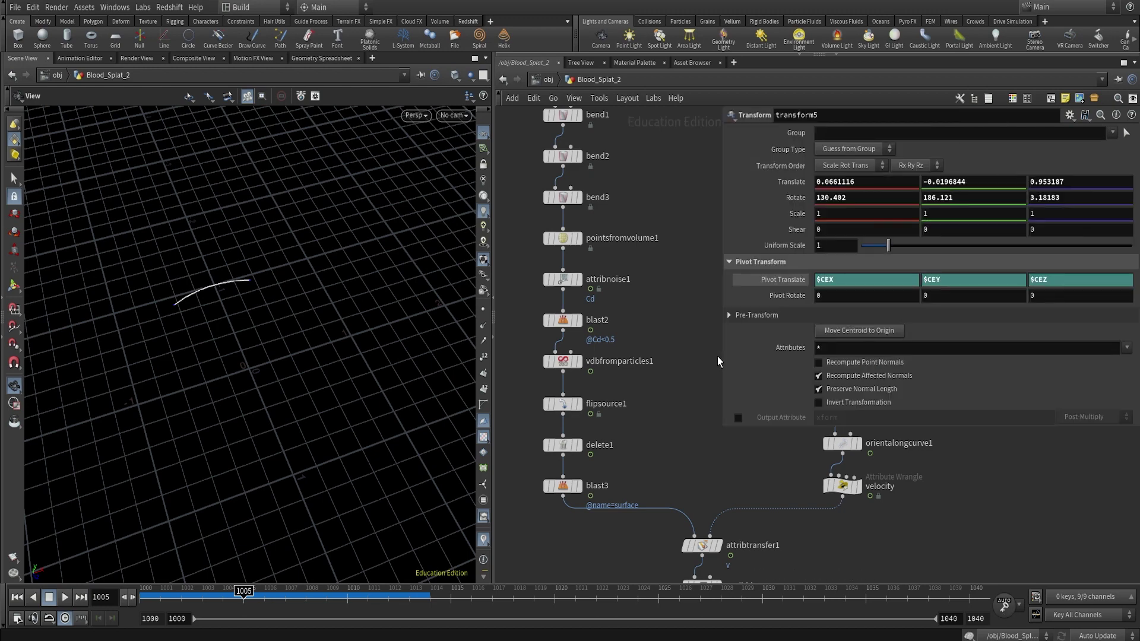
pyautogui.press('f')
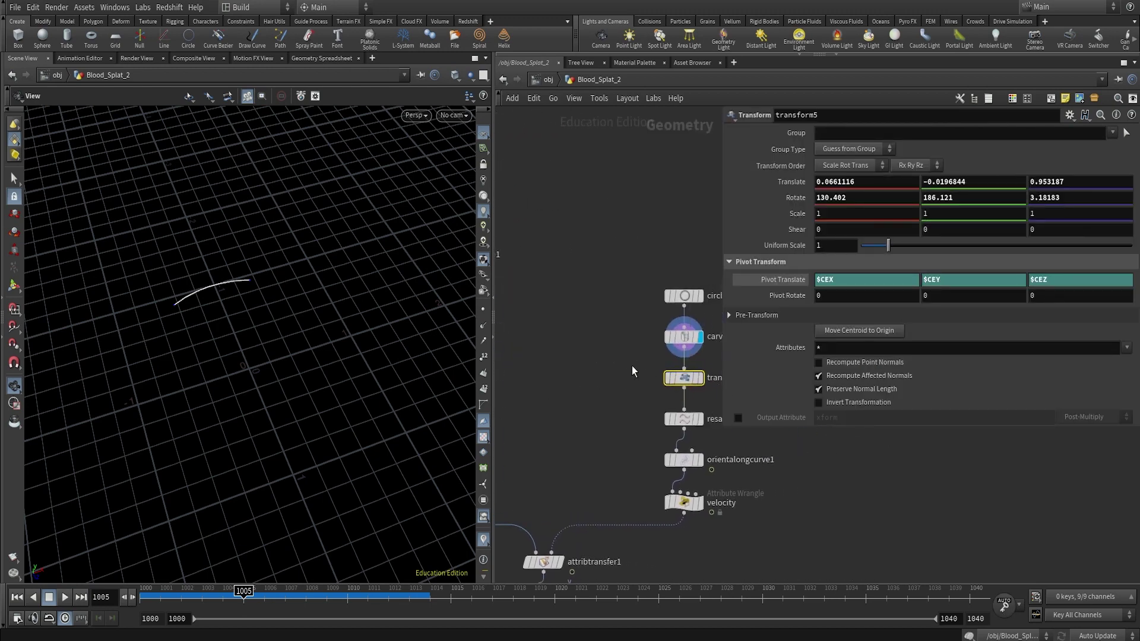
pyautogui.click(701, 378)
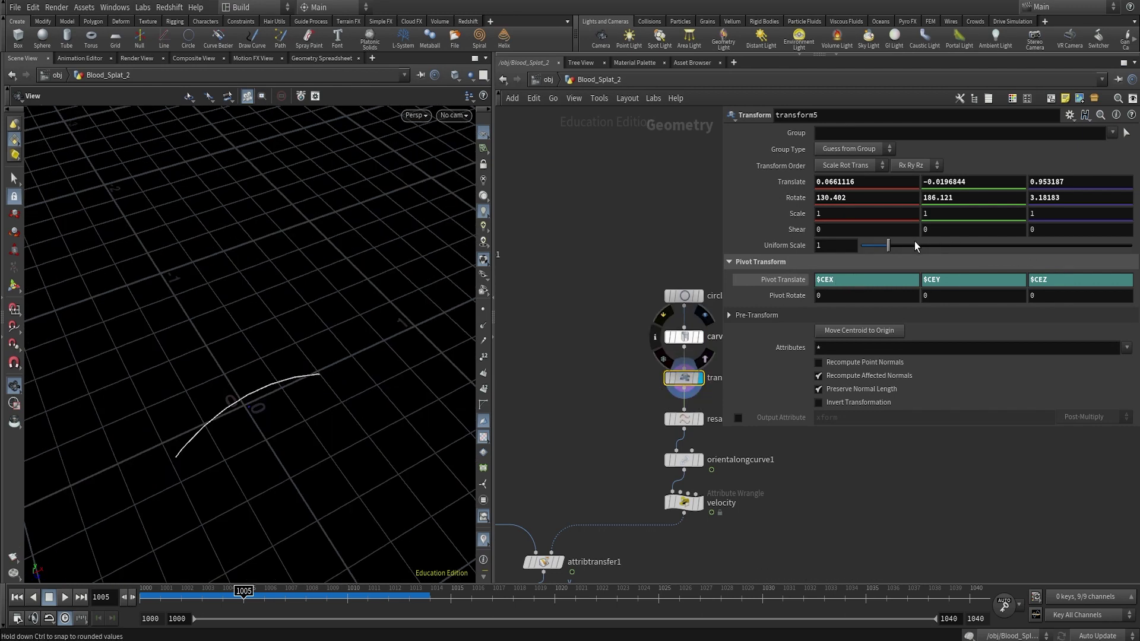
pyautogui.click(9, 289)
pyautogui.keyDown('alt'); pyautogui.moveTo(238, 350); pyautogui.dragTo(266, 354); pyautogui.keyUp('alt')
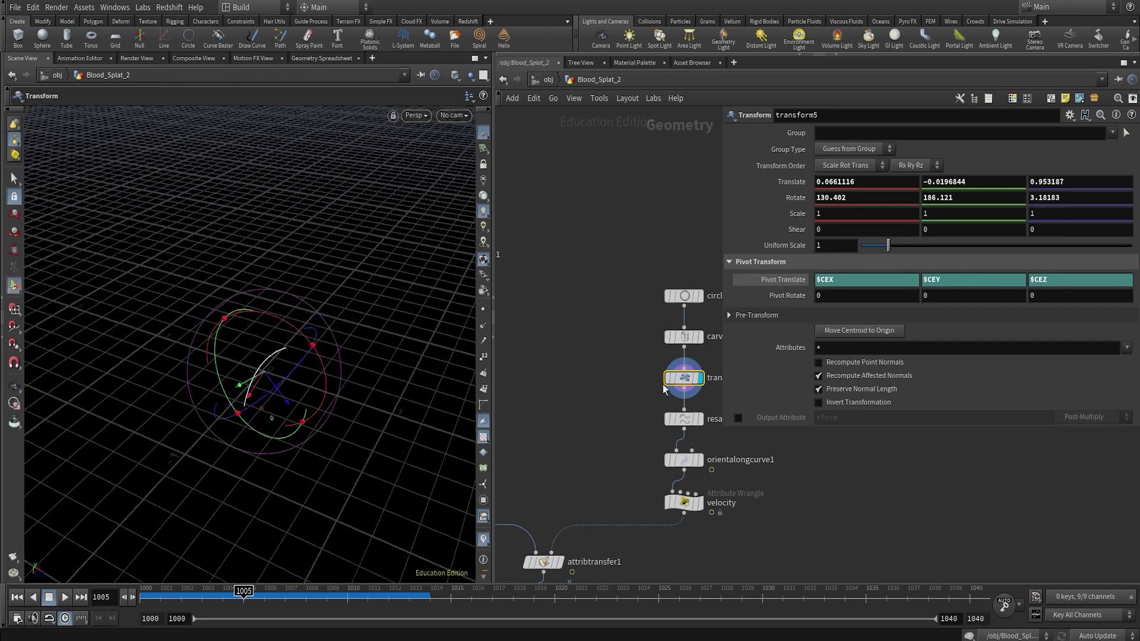
# Display resample3 and orientalongcurve1 in turn, moving both nodes to the left of the curve chain
pyautogui.press('Down')
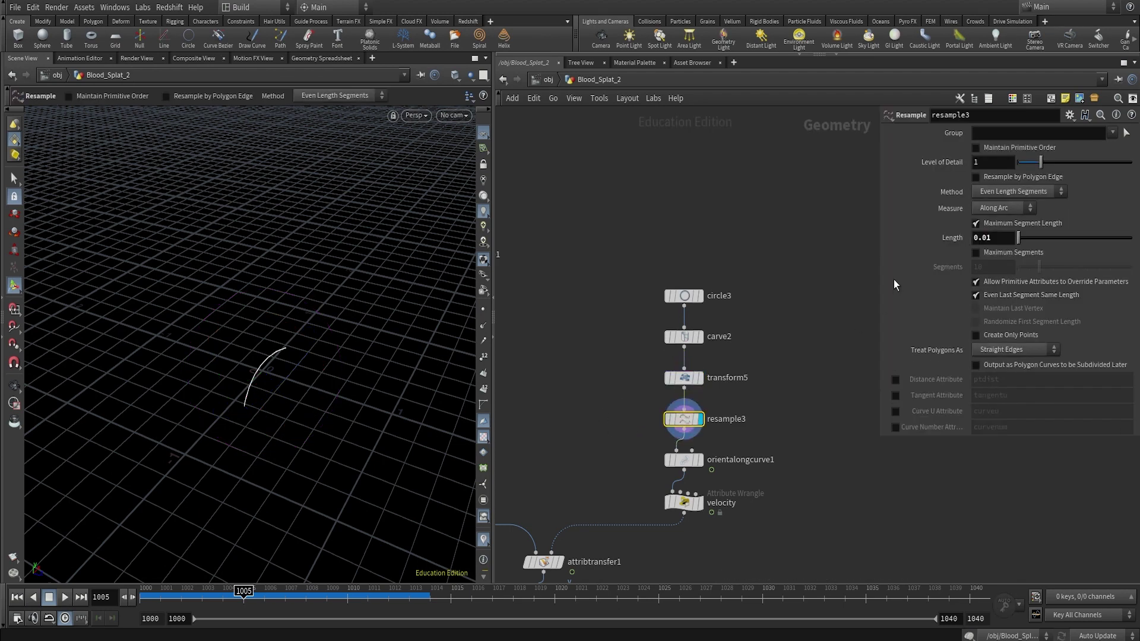
pyautogui.moveTo(684, 419); pyautogui.dragTo(601, 419)
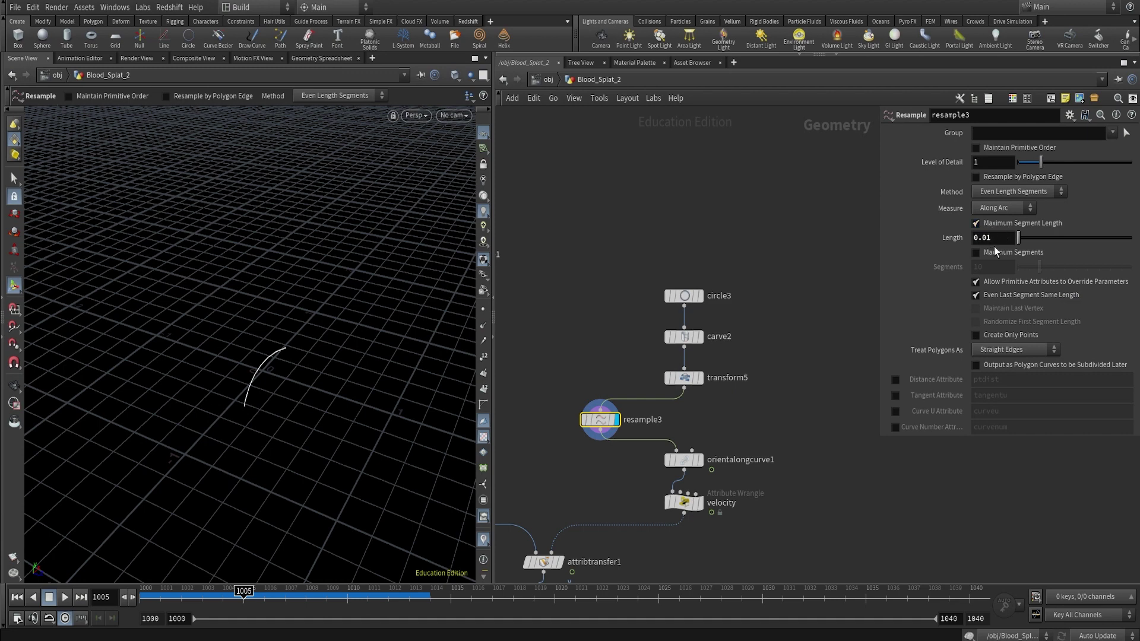
pyautogui.press('f')
pyautogui.click(664, 467)
pyautogui.moveTo(686, 465); pyautogui.dragTo(603, 464)
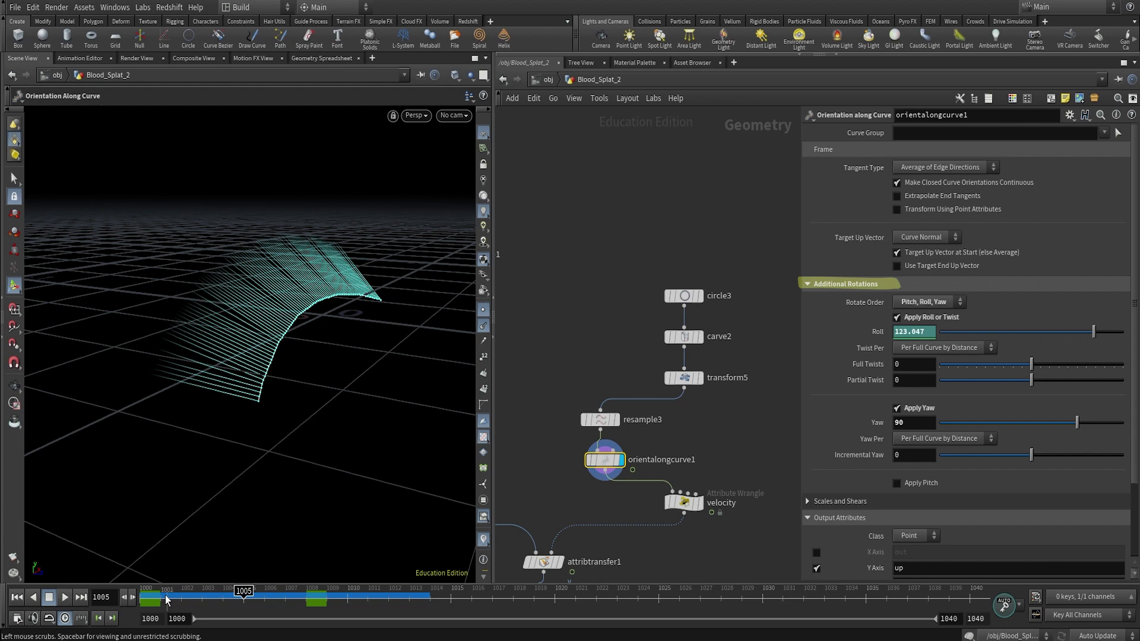
# Go to frame 1000 and compare the curve at resample3 with the oriented normals at orientalongcurve1
pyautogui.click(138, 596)
pyautogui.moveTo(138, 598); pyautogui.dragTo(265, 592)
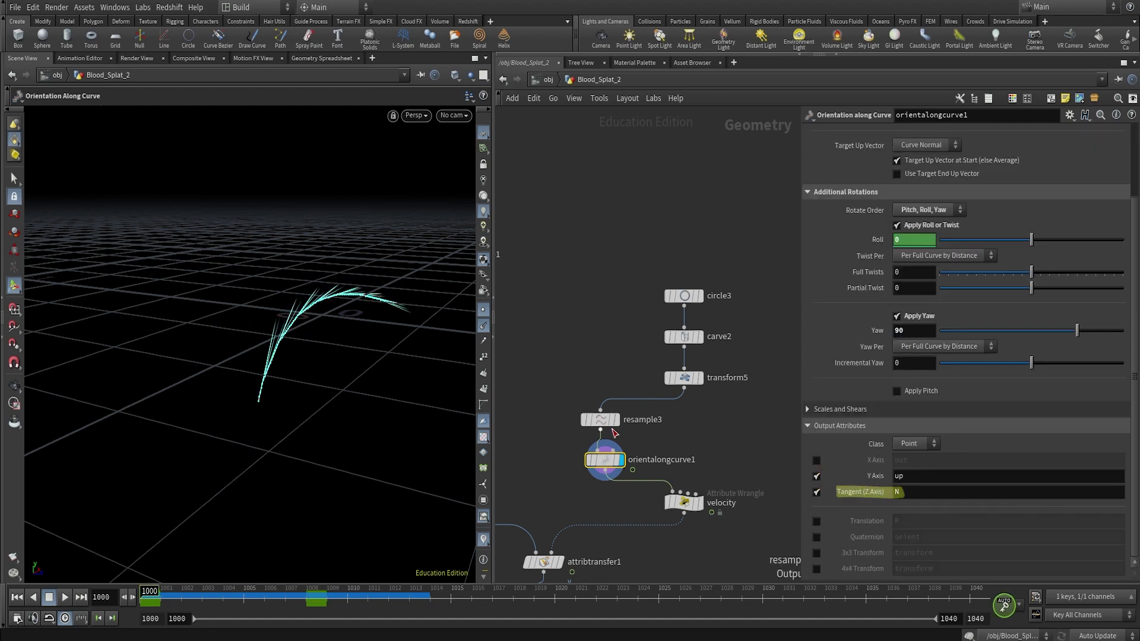
pyautogui.click(615, 420)
pyautogui.click(606, 420)
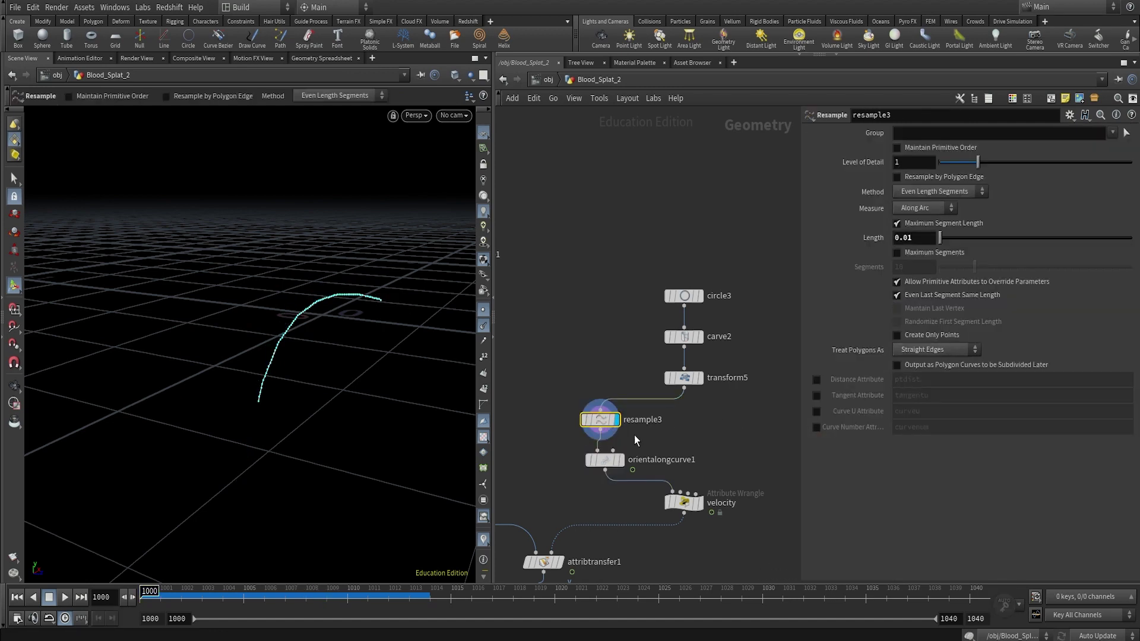
pyautogui.middleClick(587, 420)
pyautogui.click(615, 460)
pyautogui.click(605, 460)
pyautogui.moveTo(1033, 241)
pyautogui.mouseDown()
pyautogui.moveTo(1014, 244)
pyautogui.moveTo(1060, 237)
pyautogui.moveTo(1031, 241)
pyautogui.mouseUp()
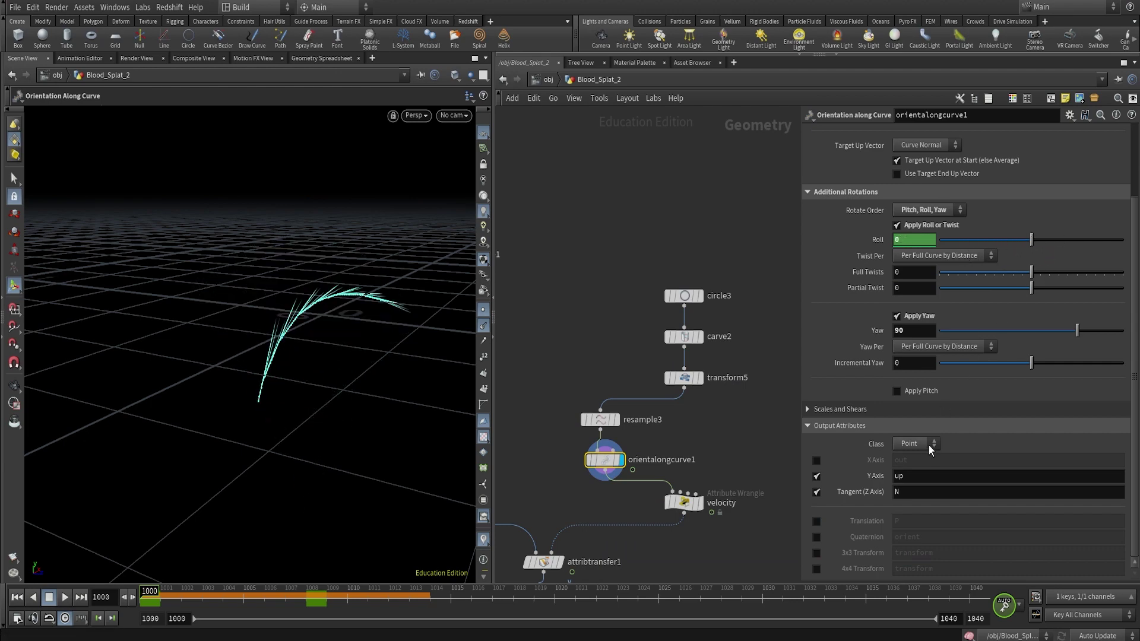
# Align the velocity wrangle under orientalongcurve1 and examine its VEX lines, undoing a trial change of the Velocity parameter
pyautogui.click(700, 502)
pyautogui.click(681, 505)
pyautogui.moveTo(682, 507); pyautogui.dragTo(605, 506)
pyautogui.moveTo(871, 213); pyautogui.dragTo(779, 212)
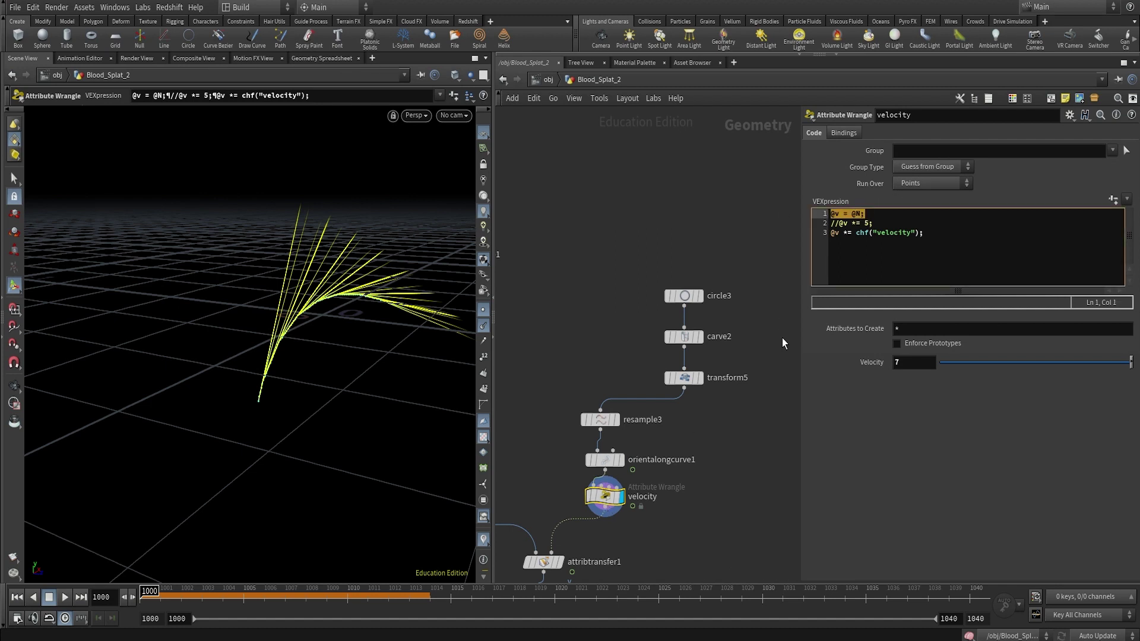
pyautogui.moveTo(927, 236); pyautogui.dragTo(825, 236)
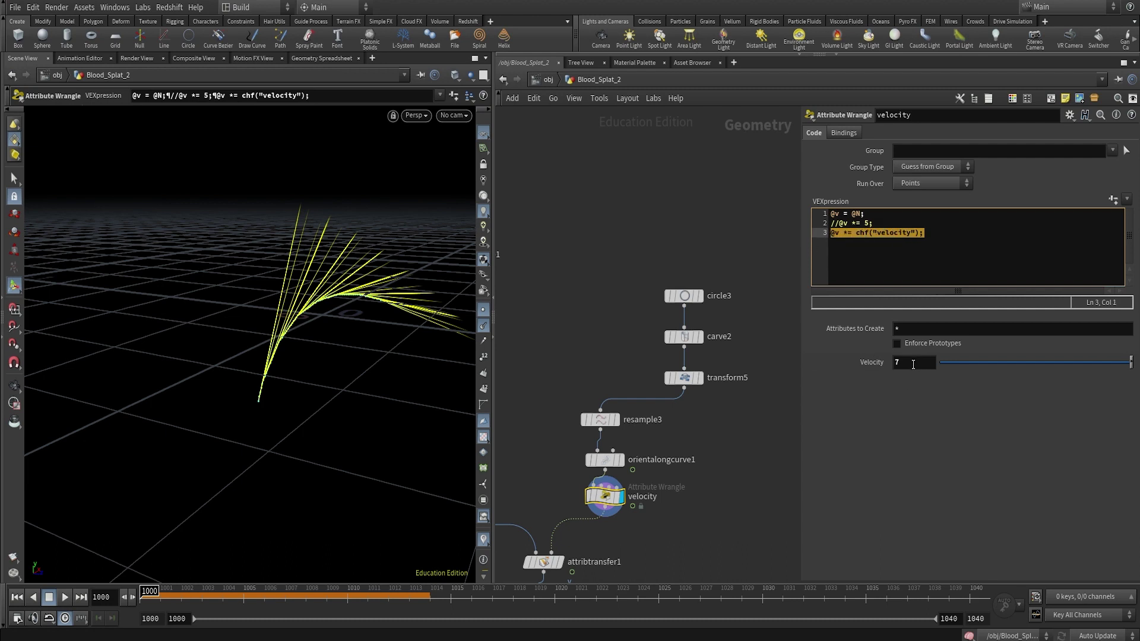
pyautogui.moveTo(921, 364); pyautogui.dragTo(905, 379, button='middle')
pyautogui.hotkey('ctrl', 'z')
# Display attribtransfer1 and examine which point attribute it transfers from the velocity curve
pyautogui.moveTo(661, 526); pyautogui.dragTo(780, 403, button='middle')
pyautogui.click(662, 439)
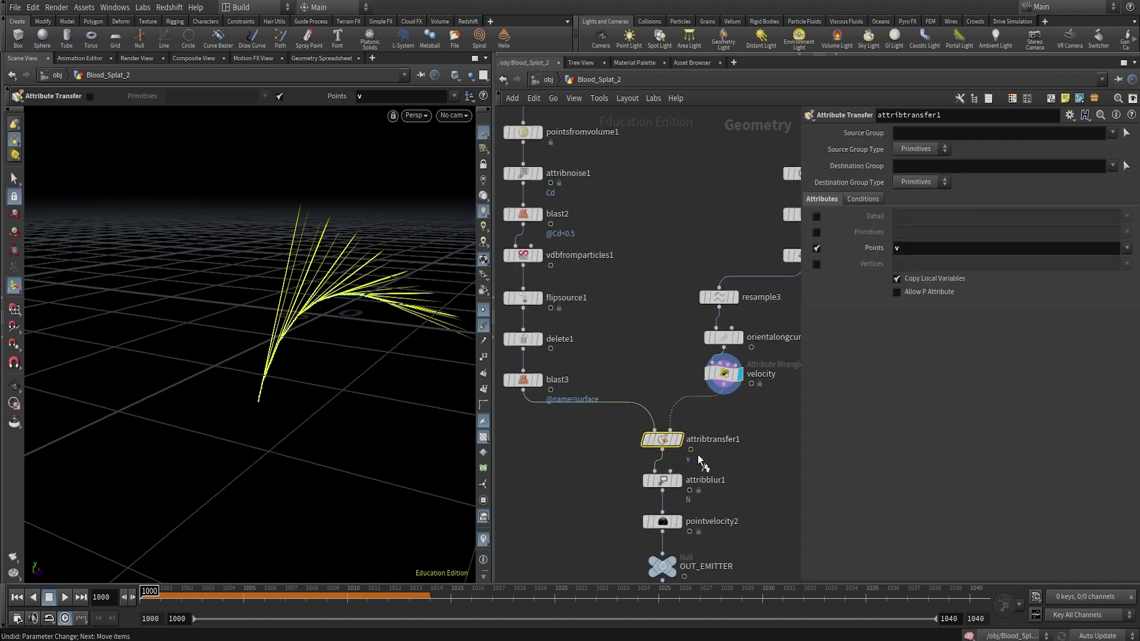
pyautogui.press('r')
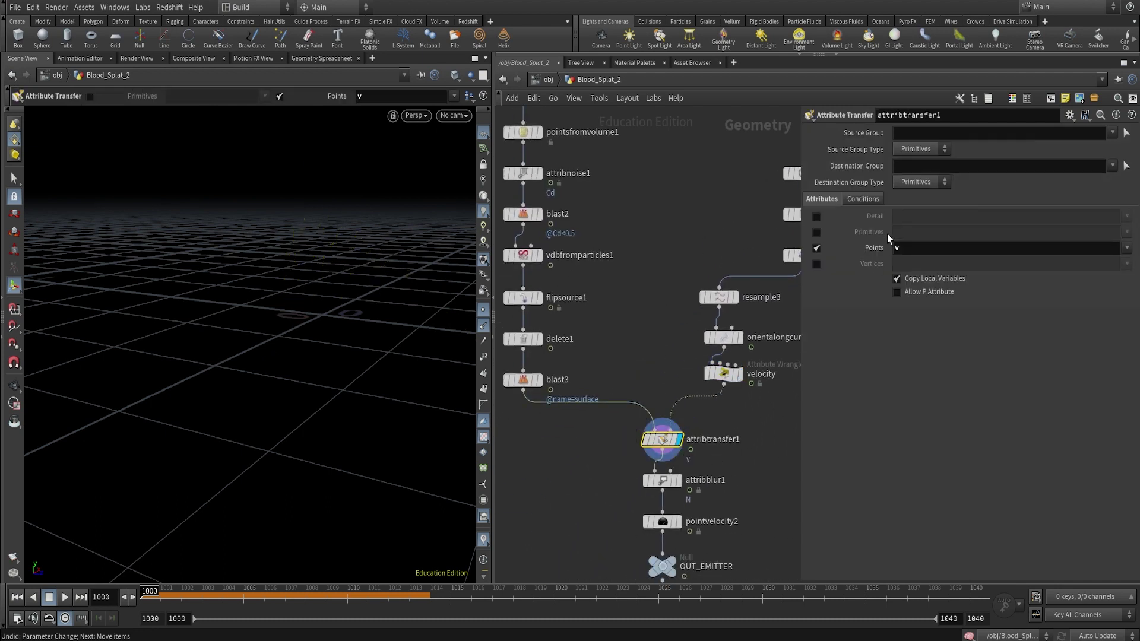
pyautogui.click(1128, 250)
pyautogui.click(1129, 250)
pyautogui.moveTo(726, 422); pyautogui.dragTo(658, 437, button='middle')
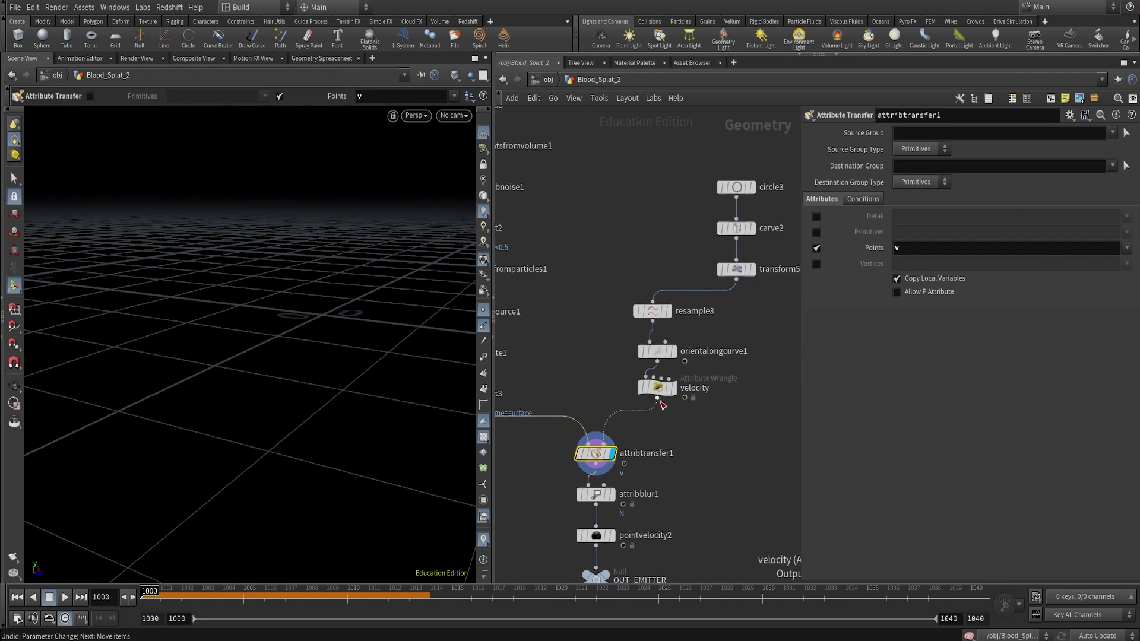
# Read the velocity node's attribute info and check the point and primitive attribute lists of attribtransfer1
pyautogui.middleClick(662, 391)
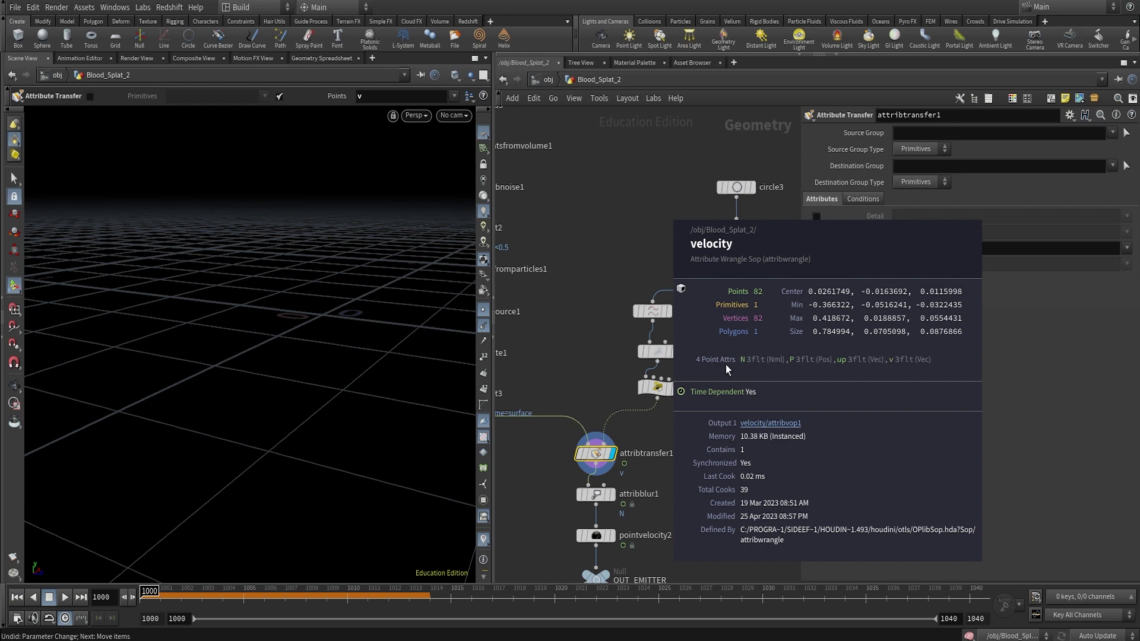
pyautogui.moveTo(600, 459)
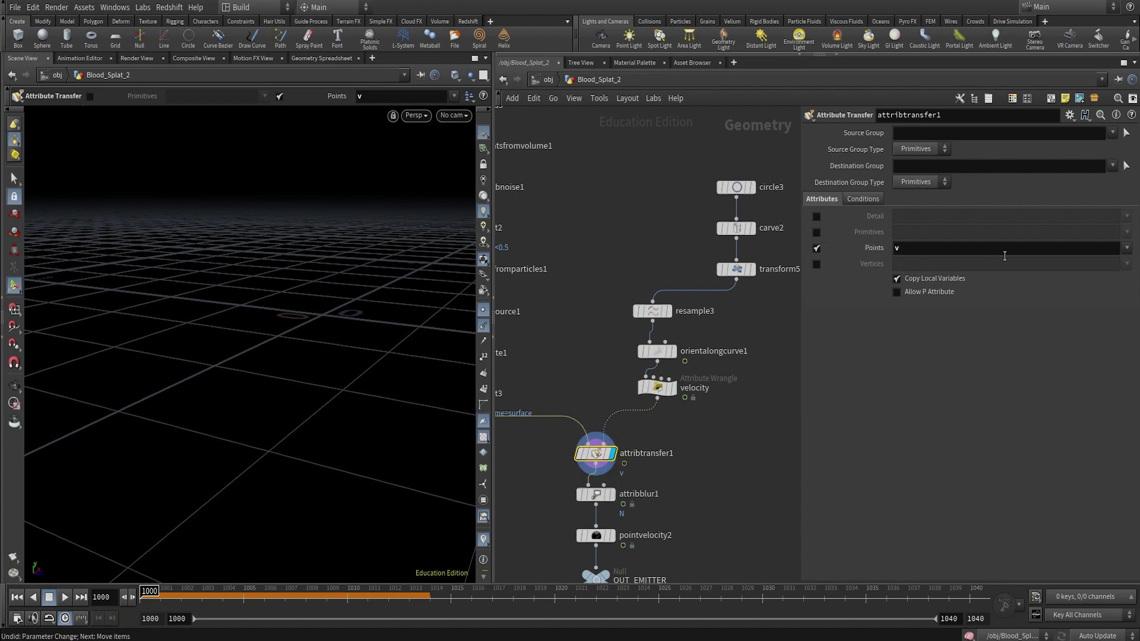
pyautogui.click(1128, 248)
pyautogui.click(1127, 248)
pyautogui.click(817, 232)
pyautogui.click(1127, 232)
pyautogui.click(1129, 237)
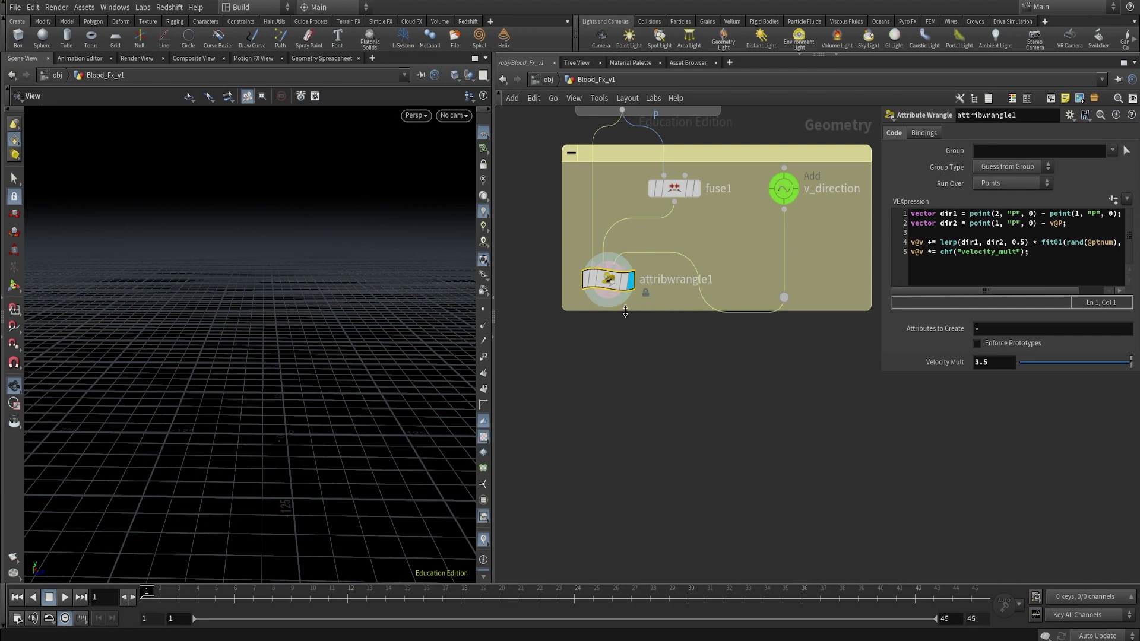
# In the Blood_Fx_v1 network, add a FLIP Source node fed by attribwrangle1
pyautogui.press('Tab')
pyautogui.write('flipsou')
pyautogui.press('Return')
pyautogui.click(607, 369)
pyautogui.moveTo(641, 406); pyautogui.dragTo(714, 441)
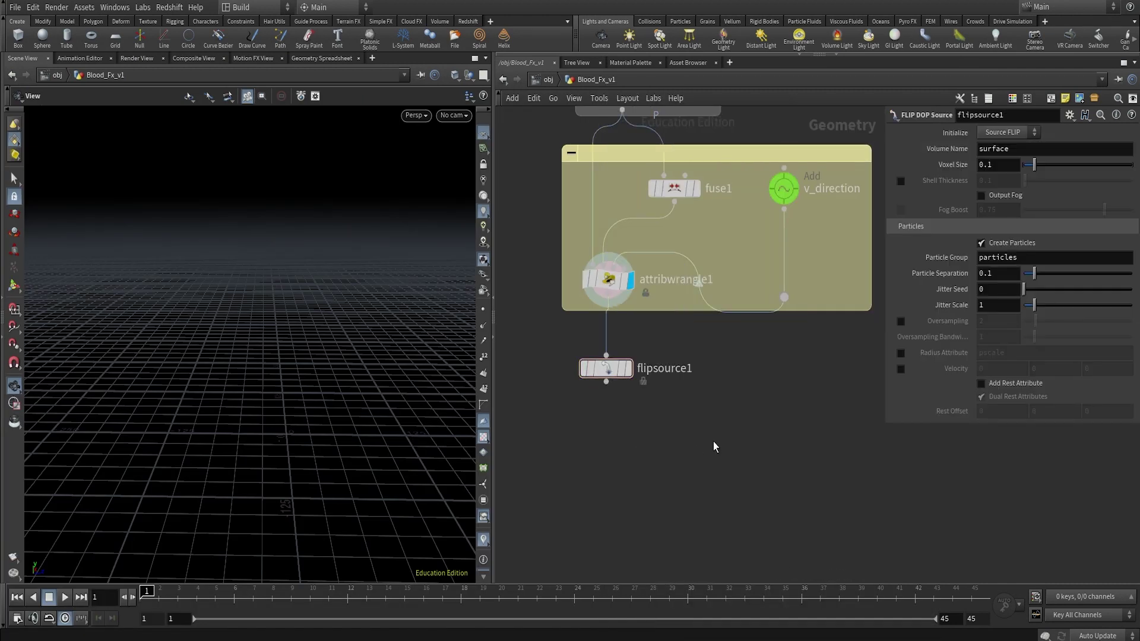
# Display flipsource1 and reapply its Source FLIP initialization after trying Sink FLIP
pyautogui.press('r')
pyautogui.click(1033, 133)
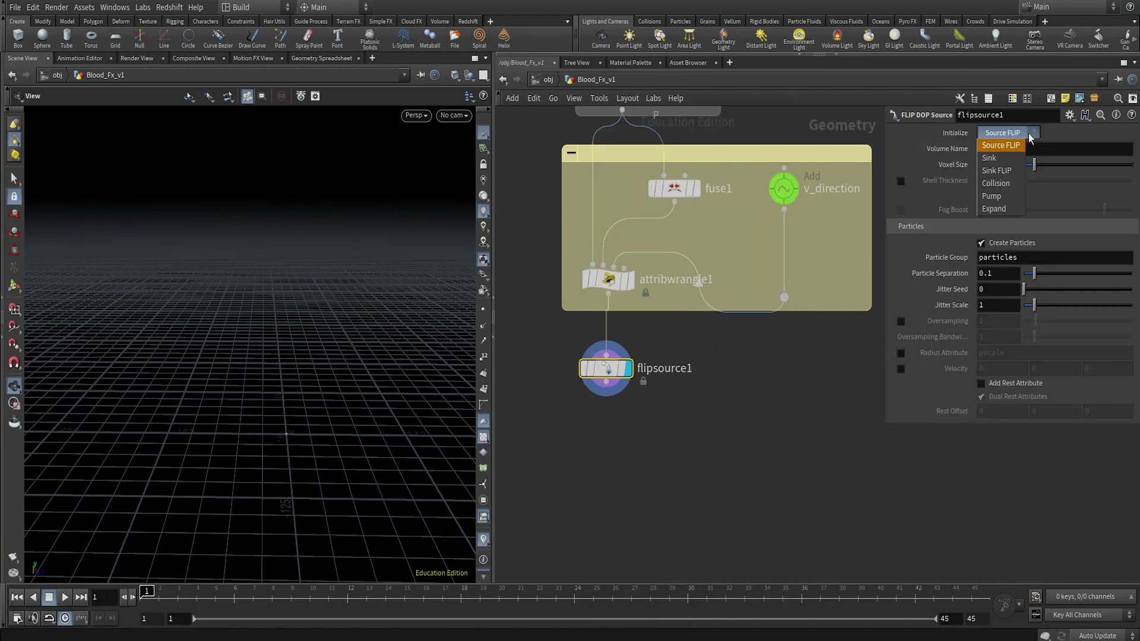
pyautogui.click(1011, 169)
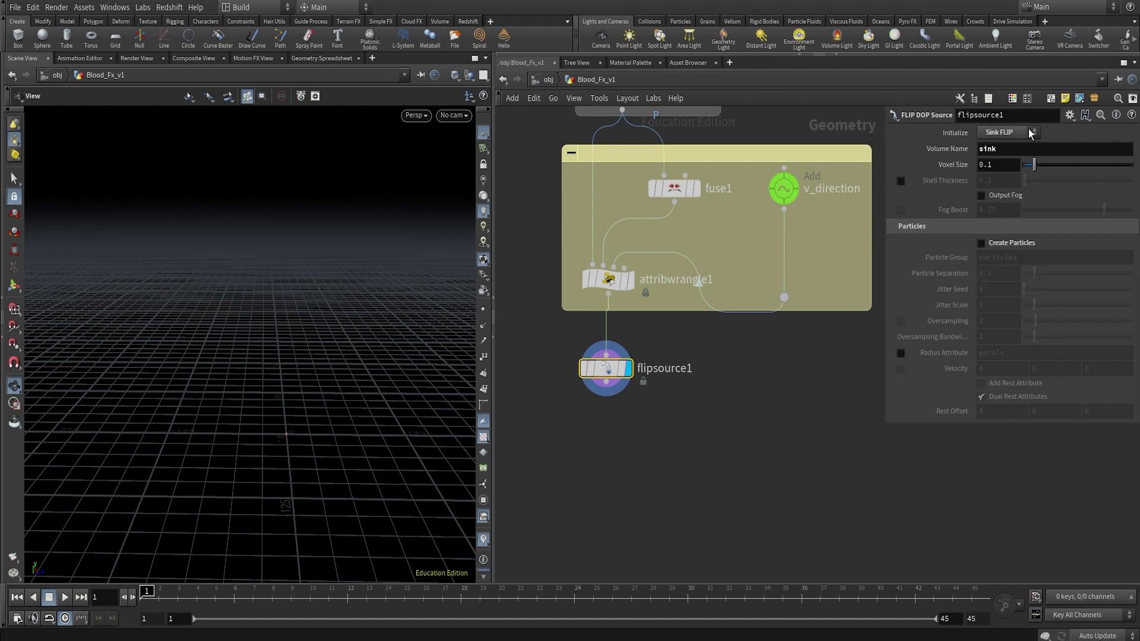
pyautogui.click(1028, 131)
pyautogui.click(1017, 145)
pyautogui.click(1018, 131)
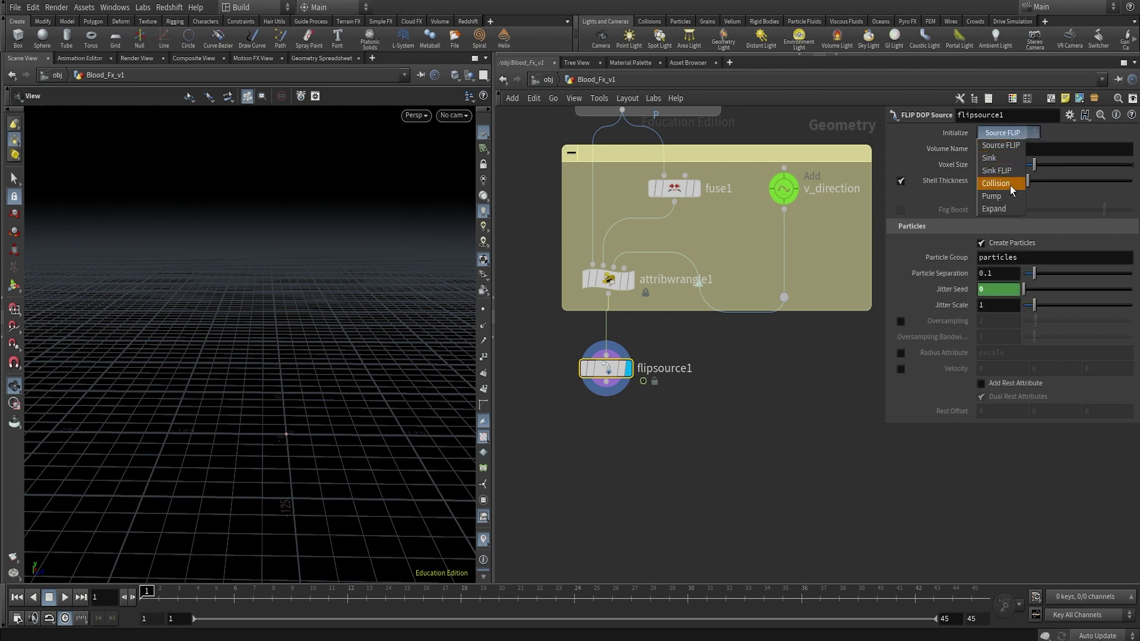
pyautogui.click(1010, 148)
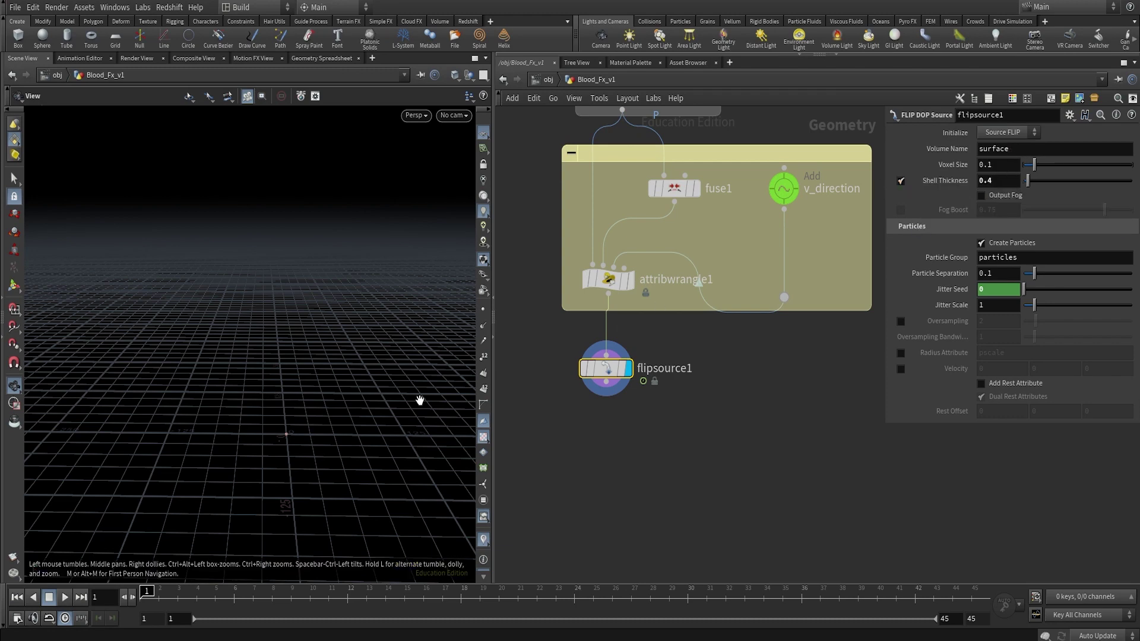
# Turn off Shell Thickness on flipsource1 and set its Voxel Size to 0.01
pyautogui.press('f')
pyautogui.moveTo(277, 396); pyautogui.dragTo(280, 402)
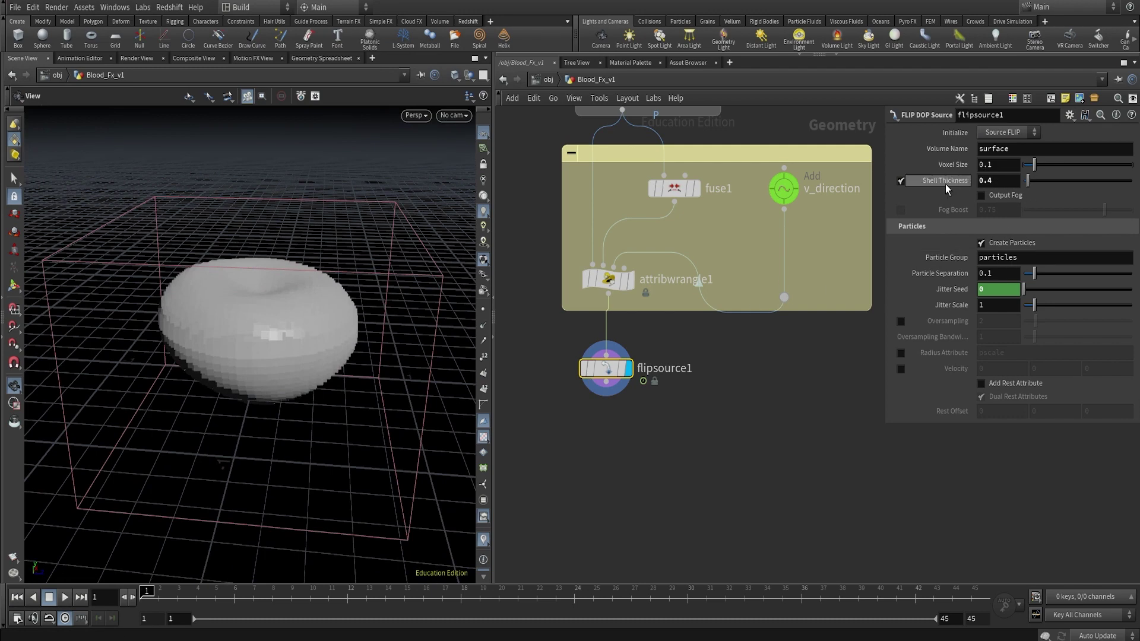
pyautogui.click(902, 181)
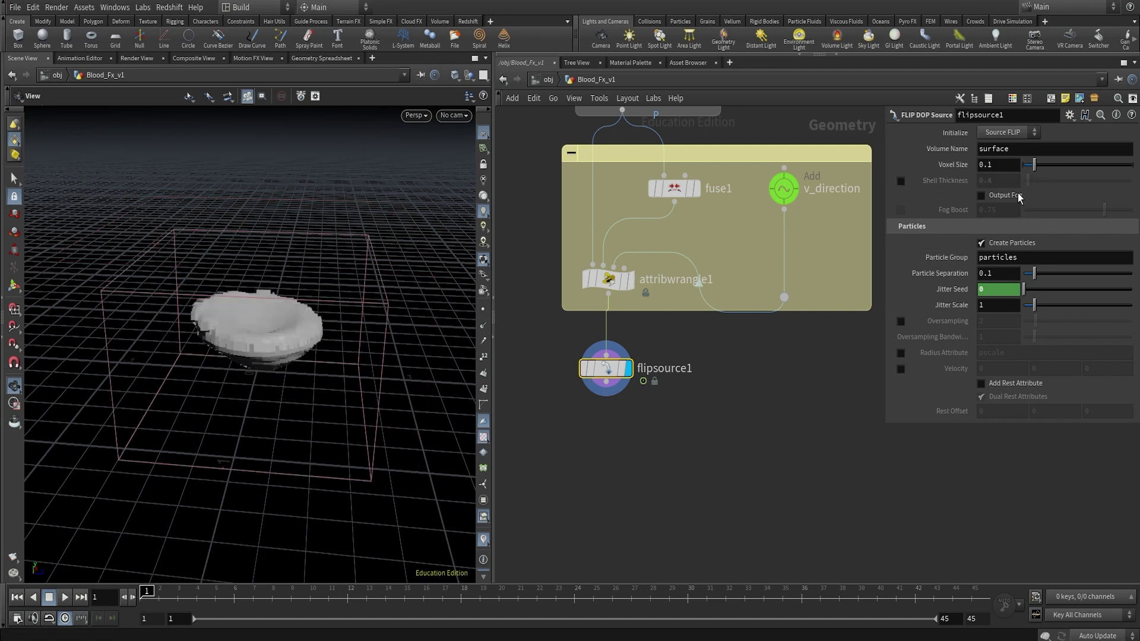
pyautogui.click(1012, 166)
pyautogui.write('1')
pyautogui.press('Return')
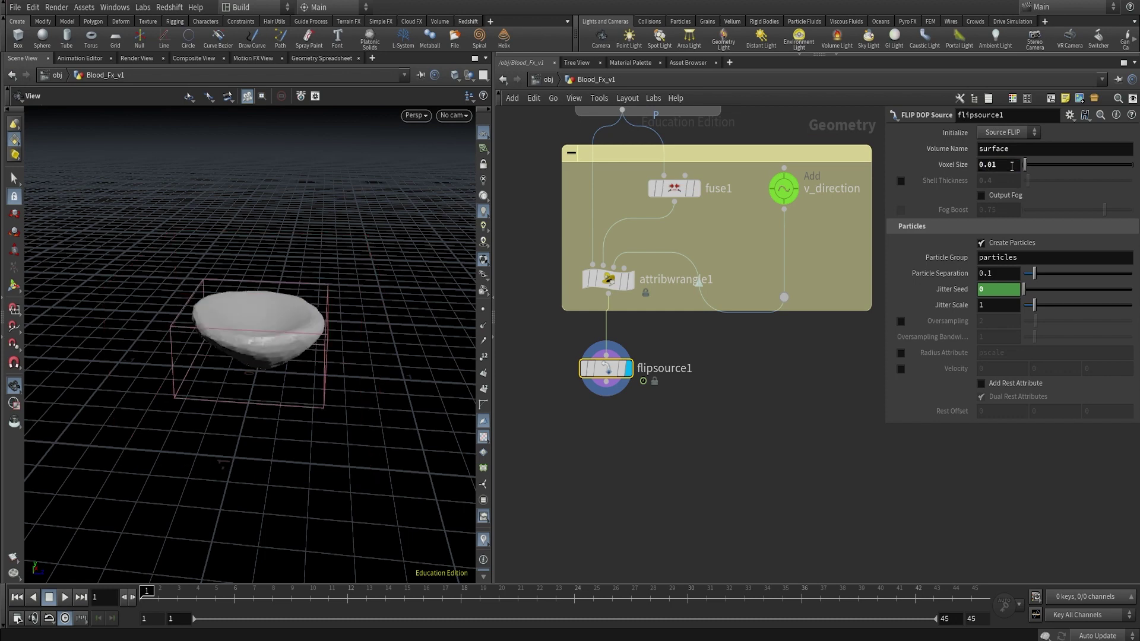
# Remove the expression from the Jitter Seed parameter of flipsource1
pyautogui.scroll(5, 327, 369)
pyautogui.moveTo(328, 370); pyautogui.dragTo(349, 323)
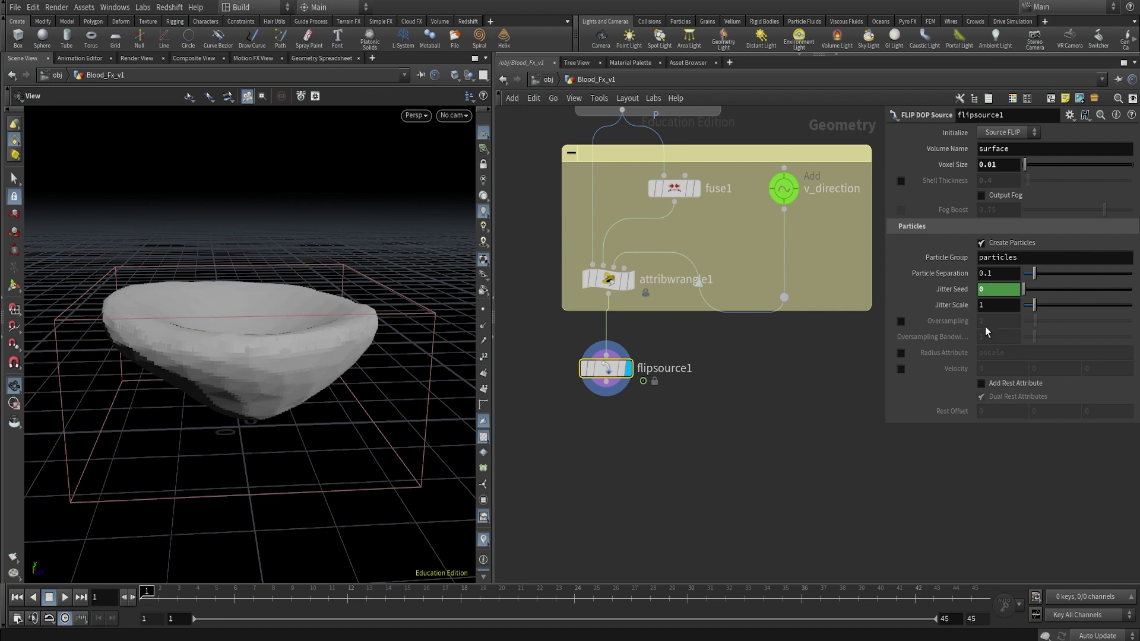
pyautogui.rightClick(1000, 289)
pyautogui.click(998, 434)
# Add a Delete node after flipsource1 and display its result
pyautogui.rightClick(606, 382)
pyautogui.write('del')
pyautogui.press('Return')
pyautogui.click(612, 422)
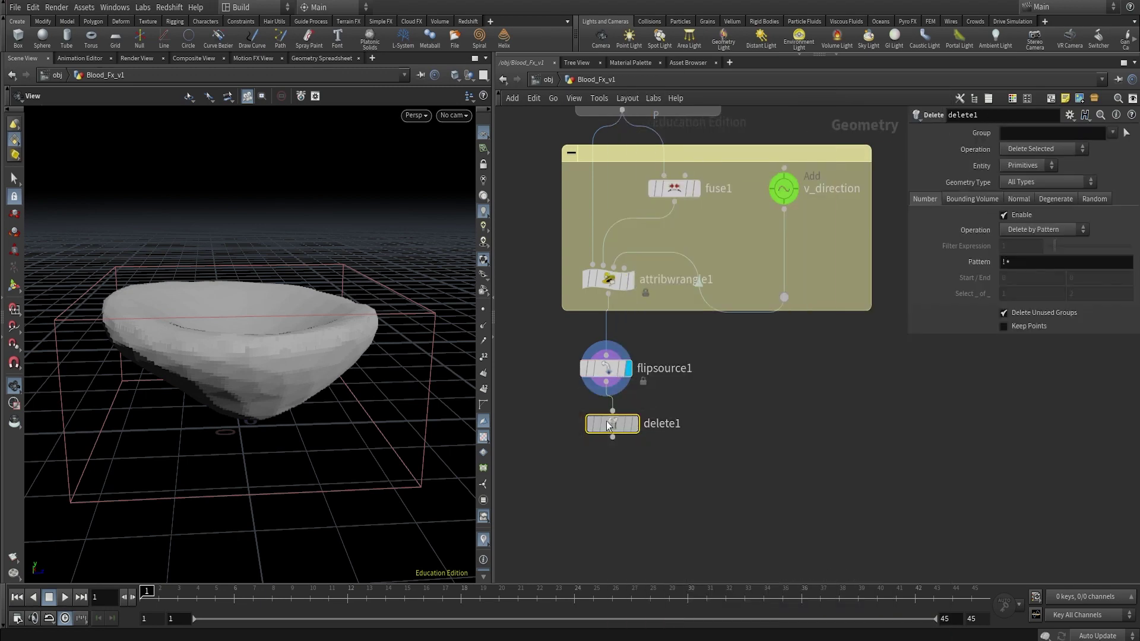
pyautogui.press('z')
pyautogui.click(1112, 543)
pyautogui.press('c')
pyautogui.click(1083, 575)
pyautogui.click(628, 438)
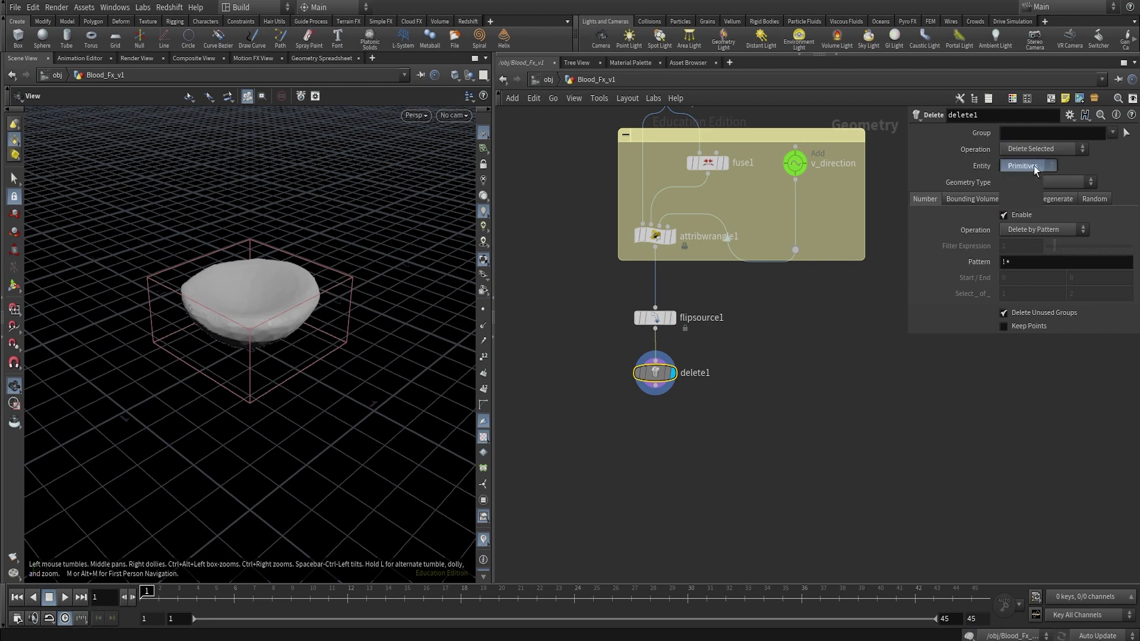
# Set the Delete node's entity to Points and enable its bounding box deletion
pyautogui.click(1015, 191)
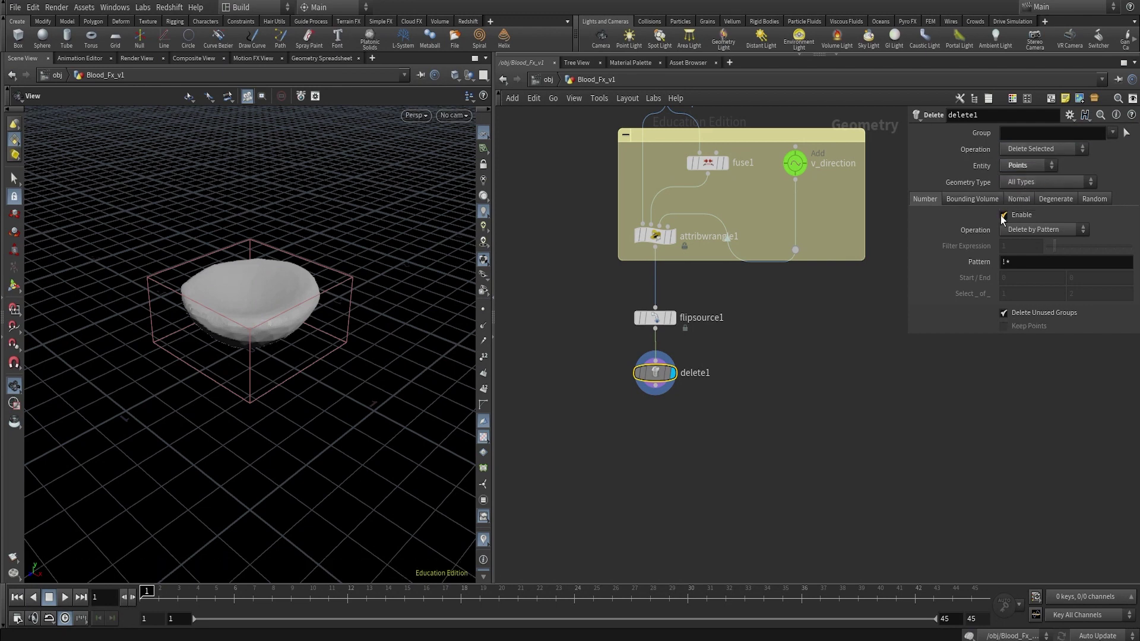
pyautogui.click(972, 198)
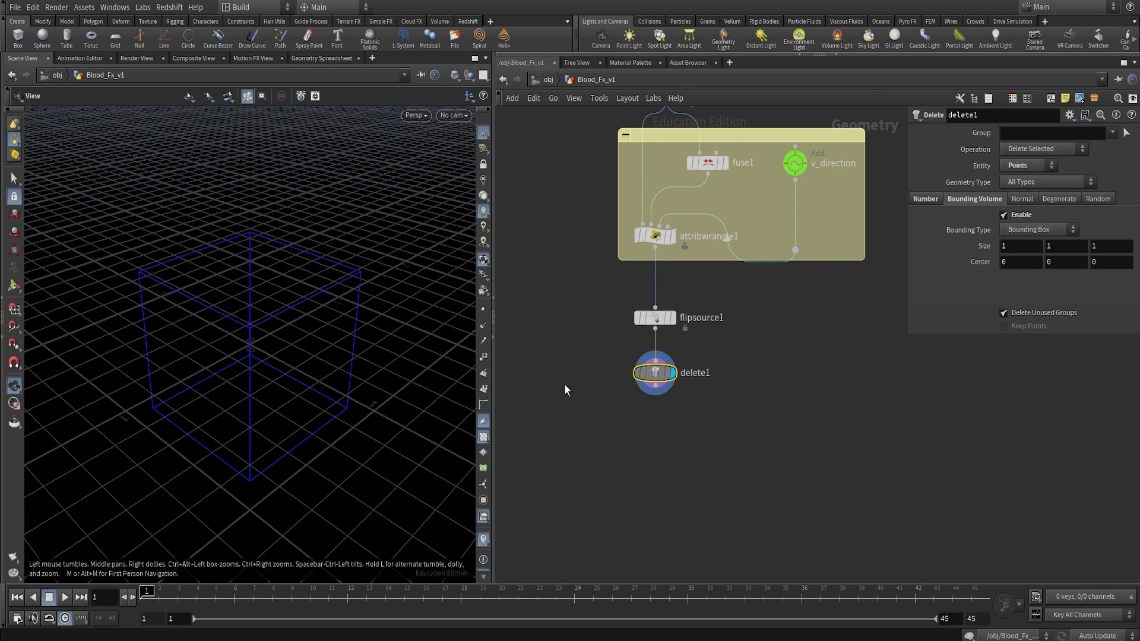
# Raise the lower face of the delete1 bounding box so Size Y is about 0.778 and Center Y about 0.111
pyautogui.click(16, 290)
pyautogui.keyDown('alt'); pyautogui.moveTo(163, 348); pyautogui.dragTo(261, 336); pyautogui.keyUp('alt')
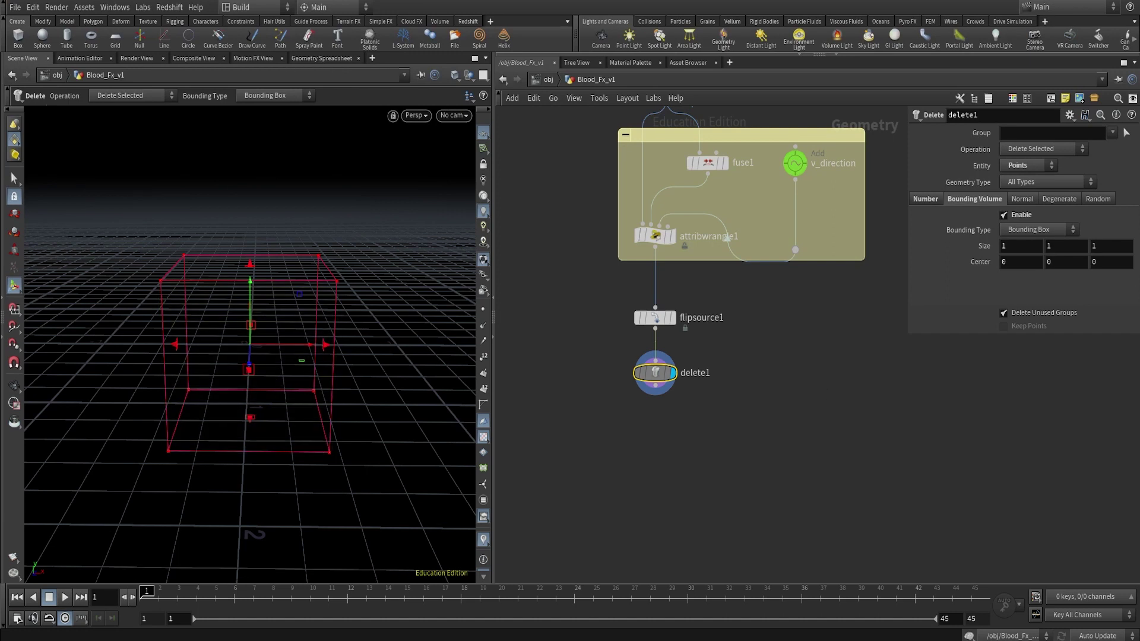
pyautogui.moveTo(254, 420); pyautogui.dragTo(257, 389)
pyautogui.press('Escape')
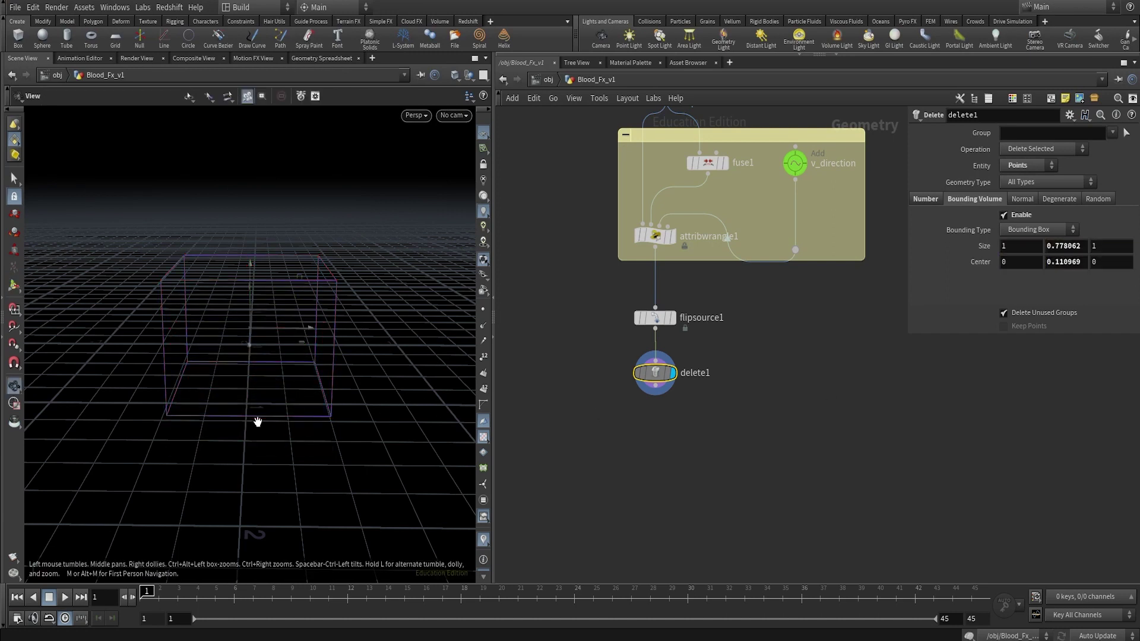
# Keyframe the bounding box Size and Center at frame 1, and move the box aside to Center X 1.05282 at frame 2
pyautogui.press('h')
pyautogui.press('Return')
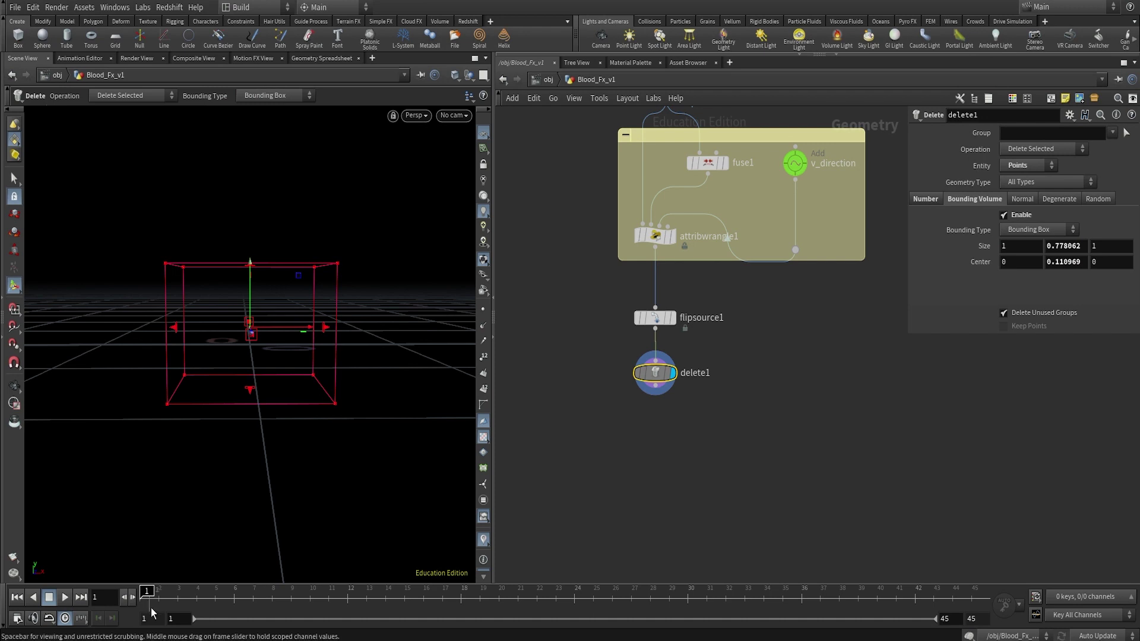
pyautogui.keyDown('alt'); pyautogui.click(984, 247); pyautogui.keyUp('alt')
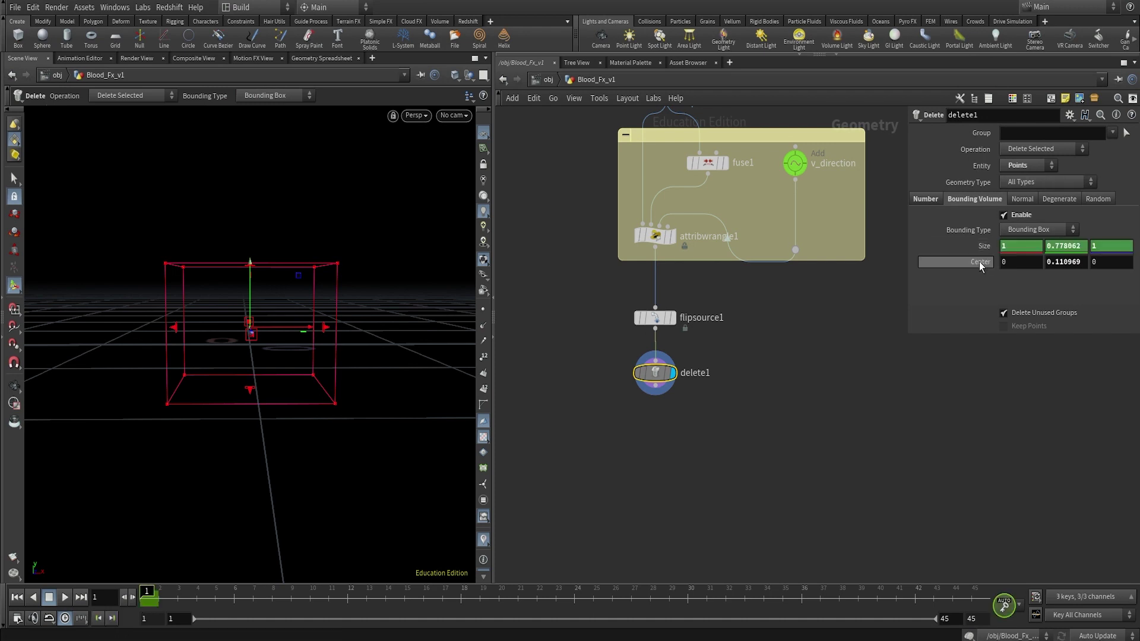
pyautogui.keyDown('alt'); pyautogui.click(981, 265); pyautogui.keyUp('alt')
pyautogui.click(167, 598)
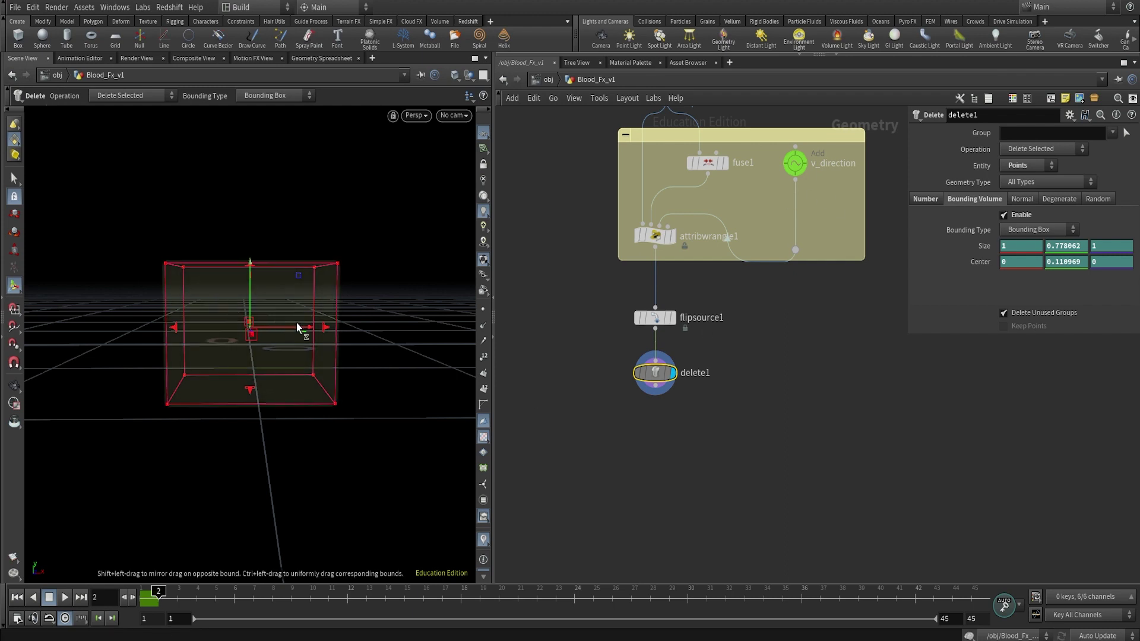
pyautogui.moveTo(301, 327); pyautogui.dragTo(442, 340)
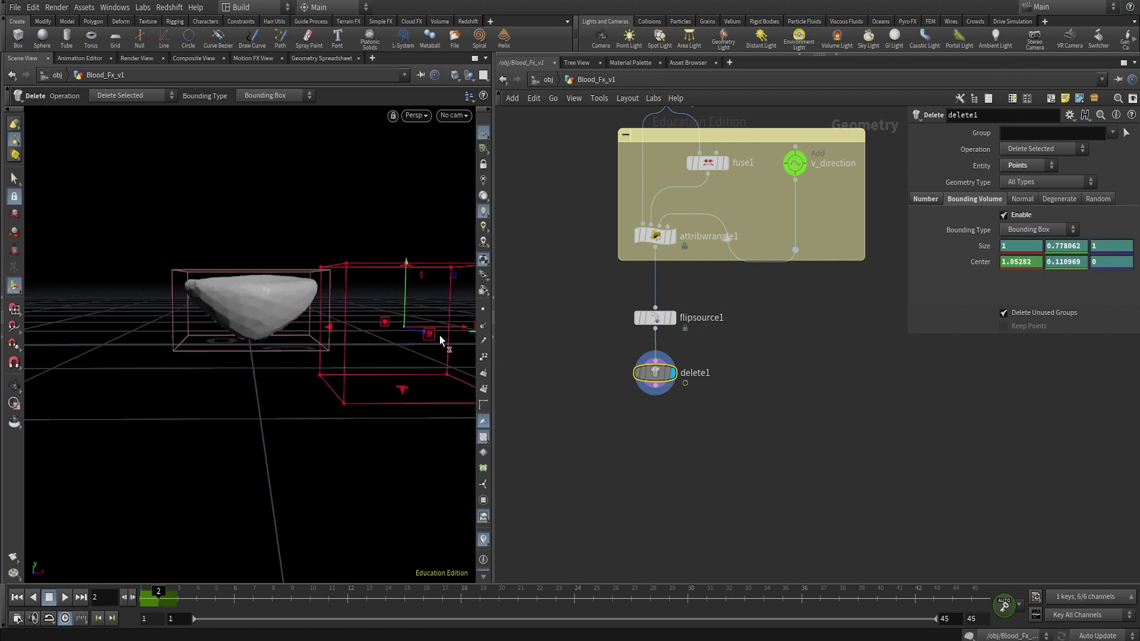
# Keyframe the box Size and Center at frame 12, move it back to Center X about 0.02 at frame 13, and scrub the animation
pyautogui.click(348, 595)
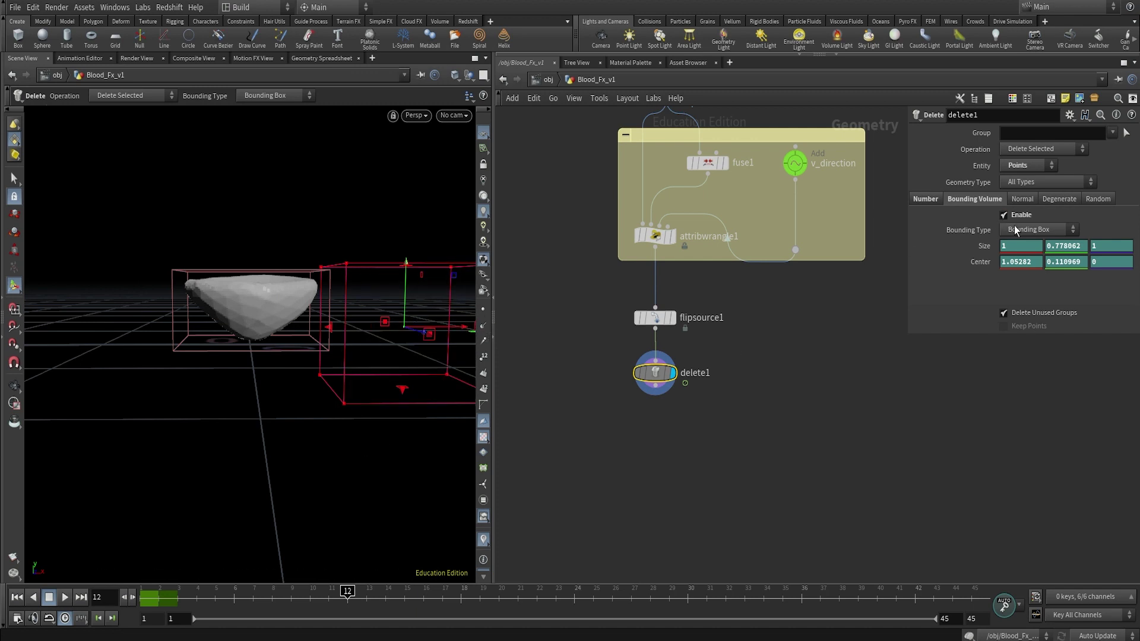
pyautogui.keyDown('alt'); pyautogui.click(984, 246); pyautogui.keyUp('alt')
pyautogui.keyDown('alt'); pyautogui.click(980, 262); pyautogui.keyUp('alt')
pyautogui.click(367, 594)
pyautogui.moveTo(457, 327); pyautogui.dragTo(311, 333)
pyautogui.moveTo(378, 601); pyautogui.dragTo(410, 600)
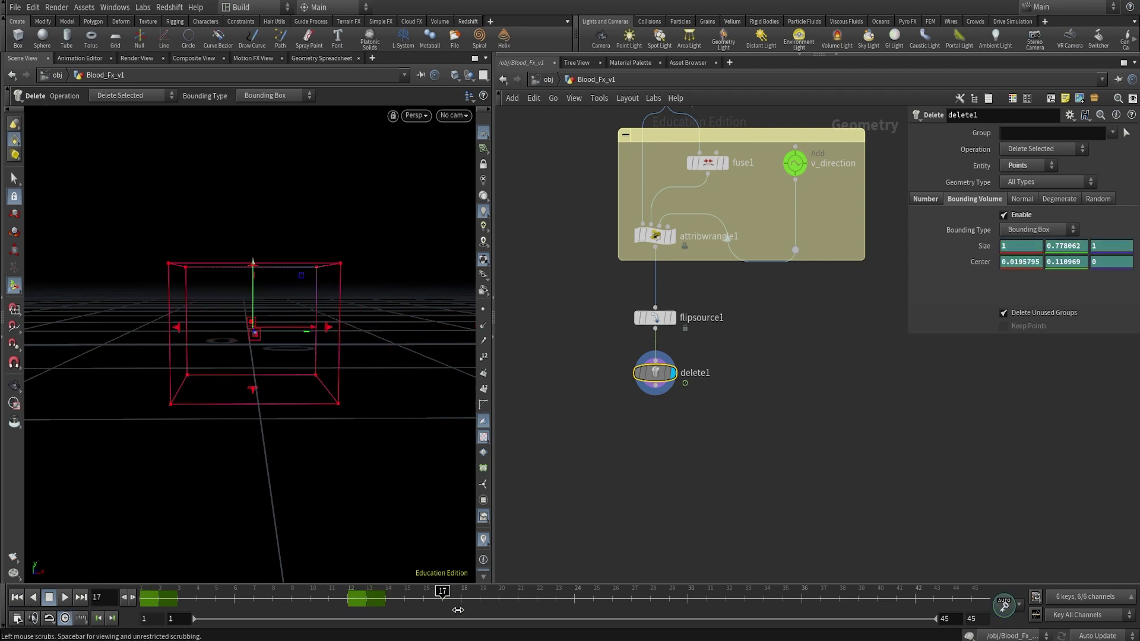
pyautogui.moveTo(418, 609); pyautogui.dragTo(482, 609)
pyautogui.press('Tab')
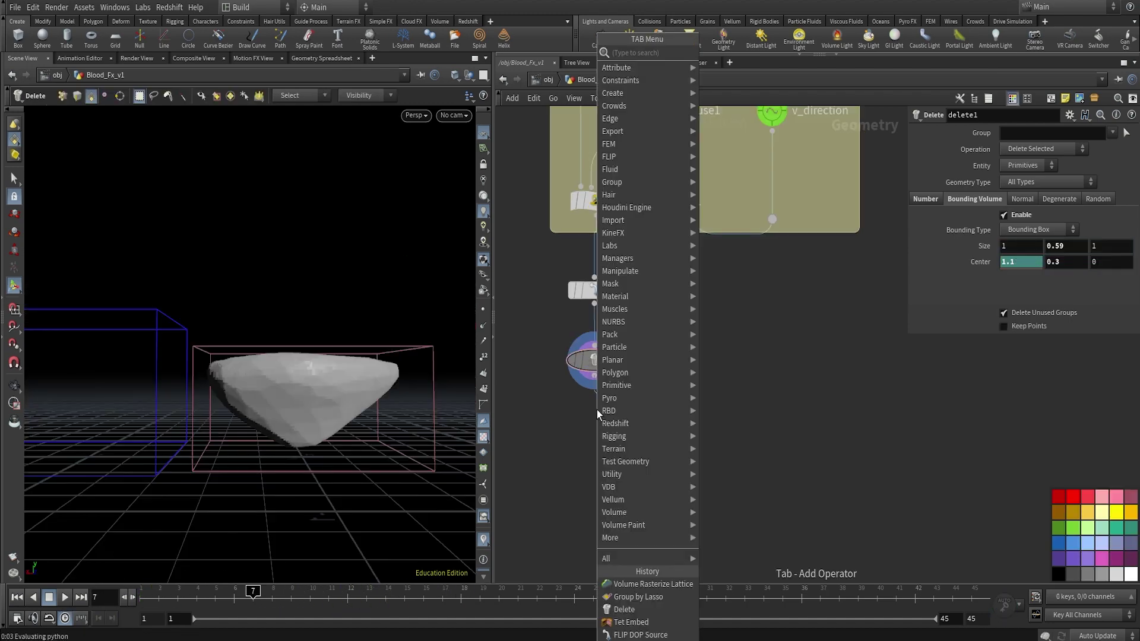
pyautogui.write('blast')
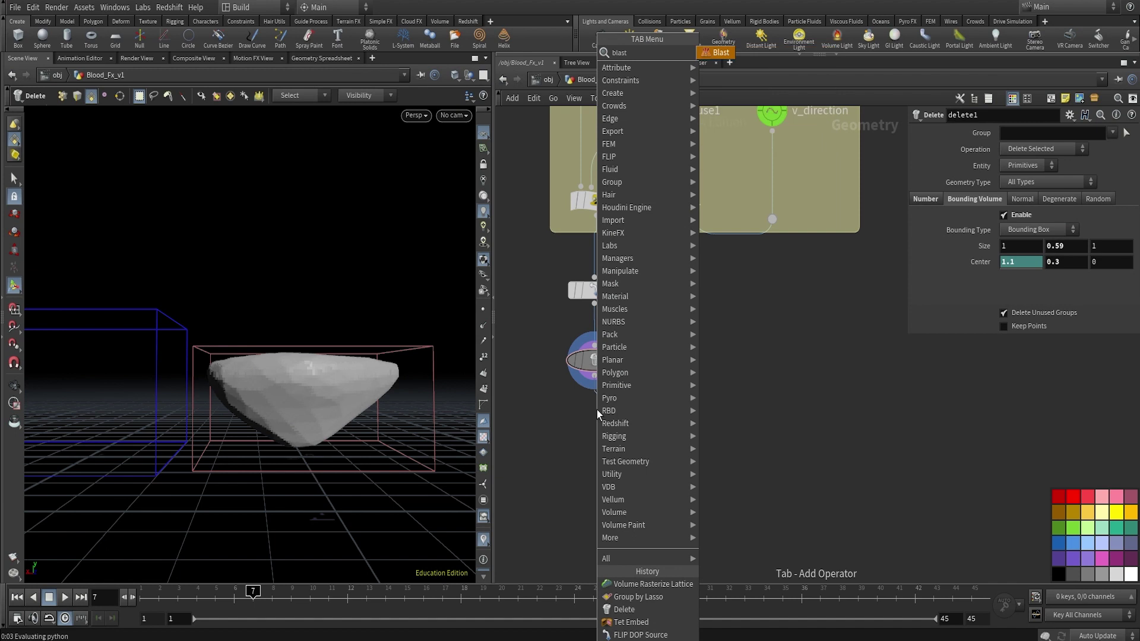
pyautogui.press('Return')
pyautogui.click(596, 410)
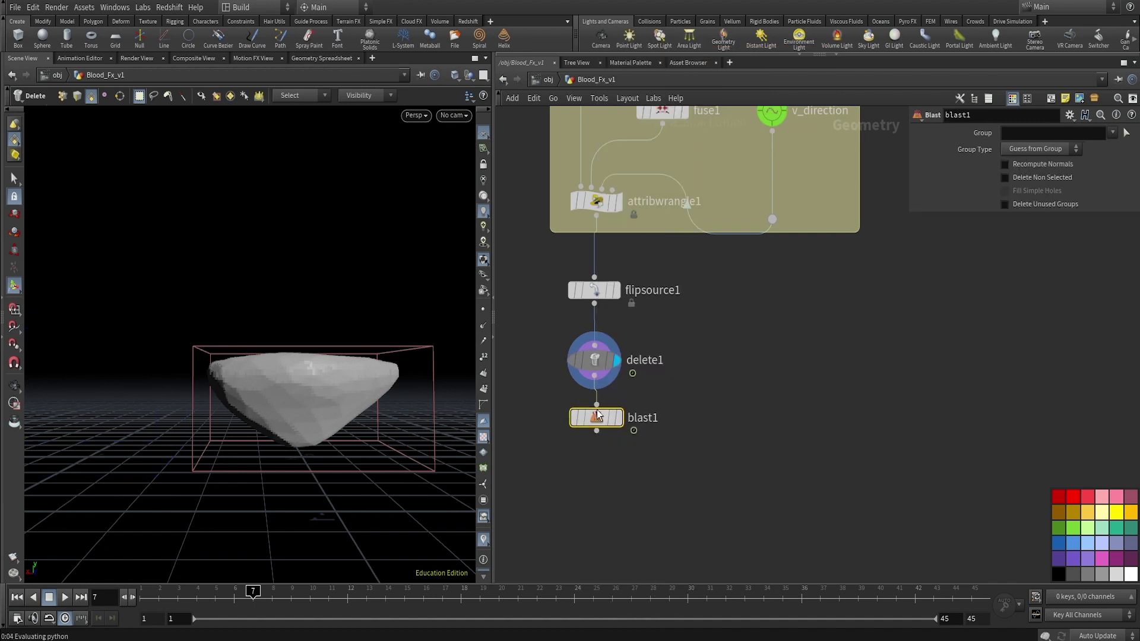
pyautogui.click(594, 427)
pyautogui.click(1113, 133)
pyautogui.click(1097, 159)
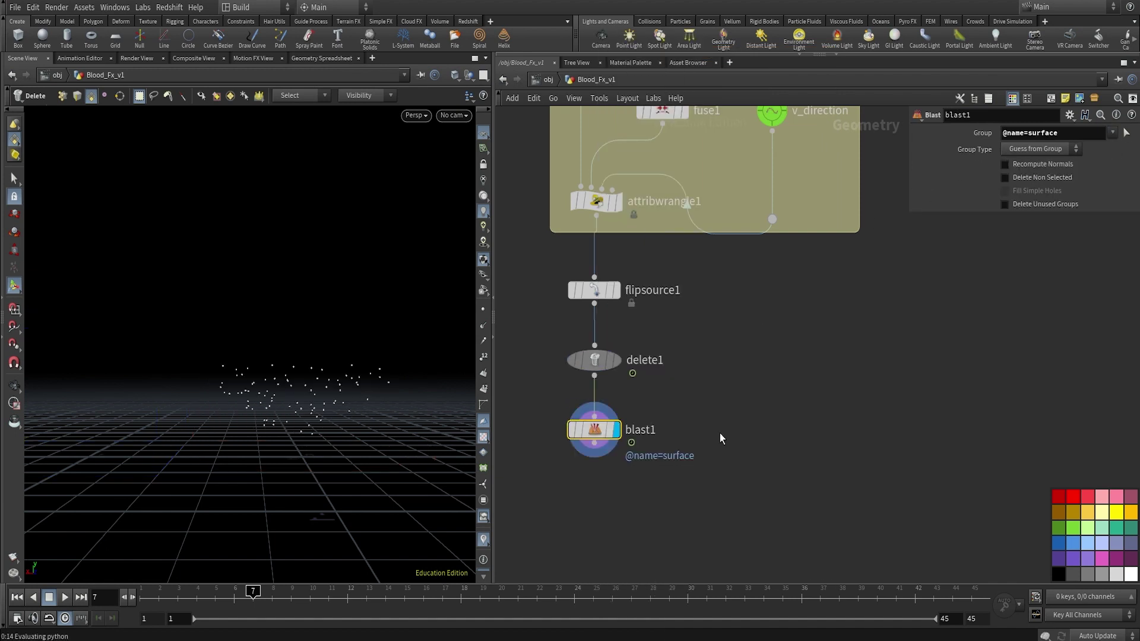
# Add a displayed Attribute Noise node after blast1 with Zero Centered range values and a Float attribute type for Cd
pyautogui.moveTo(628, 493); pyautogui.dragTo(628, 418, button='middle')
pyautogui.press('Tab')
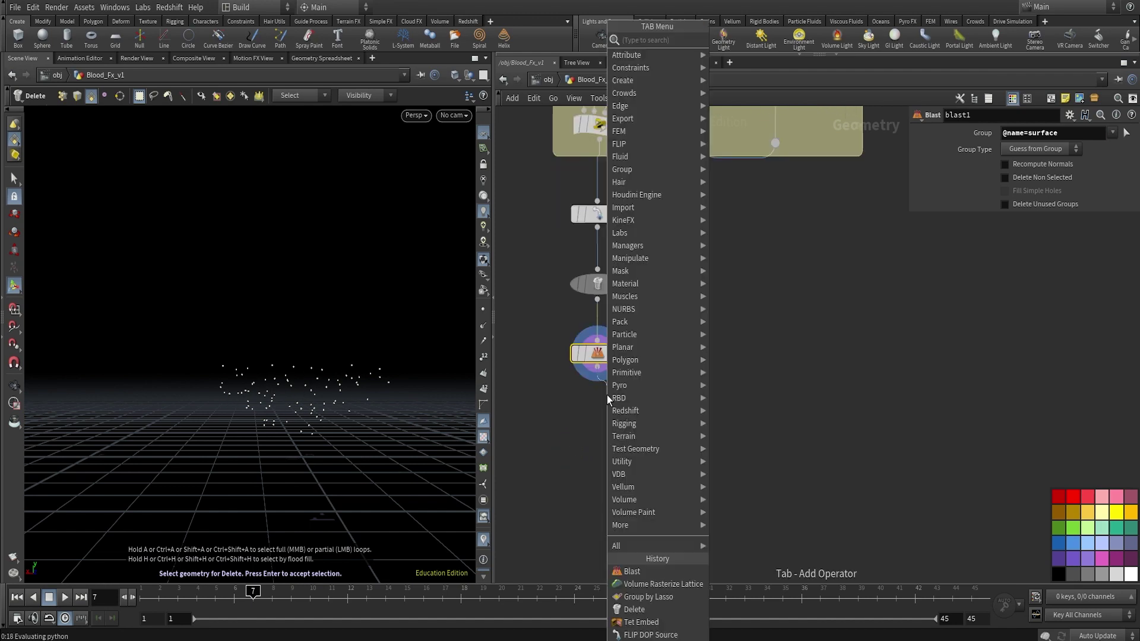
pyautogui.write('attno')
pyautogui.press('Return')
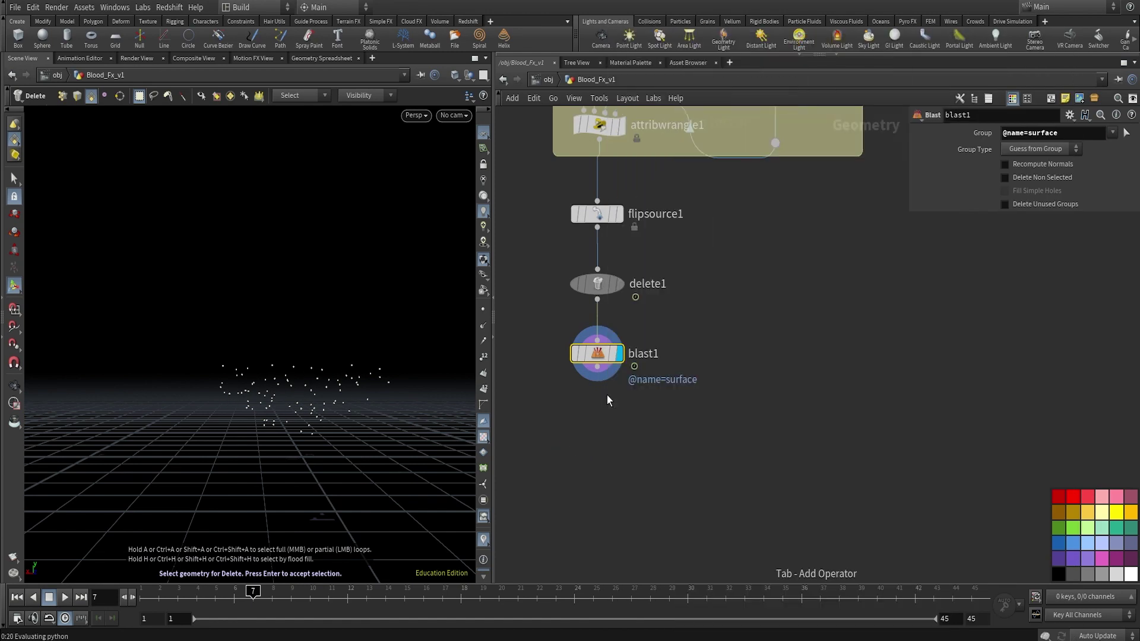
pyautogui.click(968, 272)
pyautogui.click(956, 296)
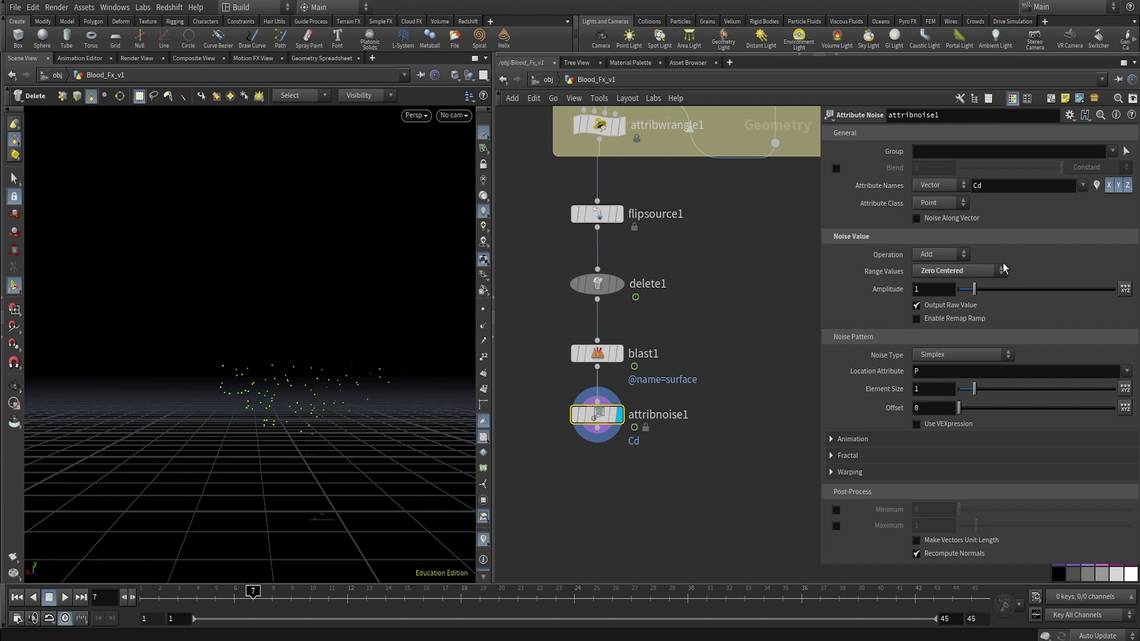
pyautogui.click(937, 201)
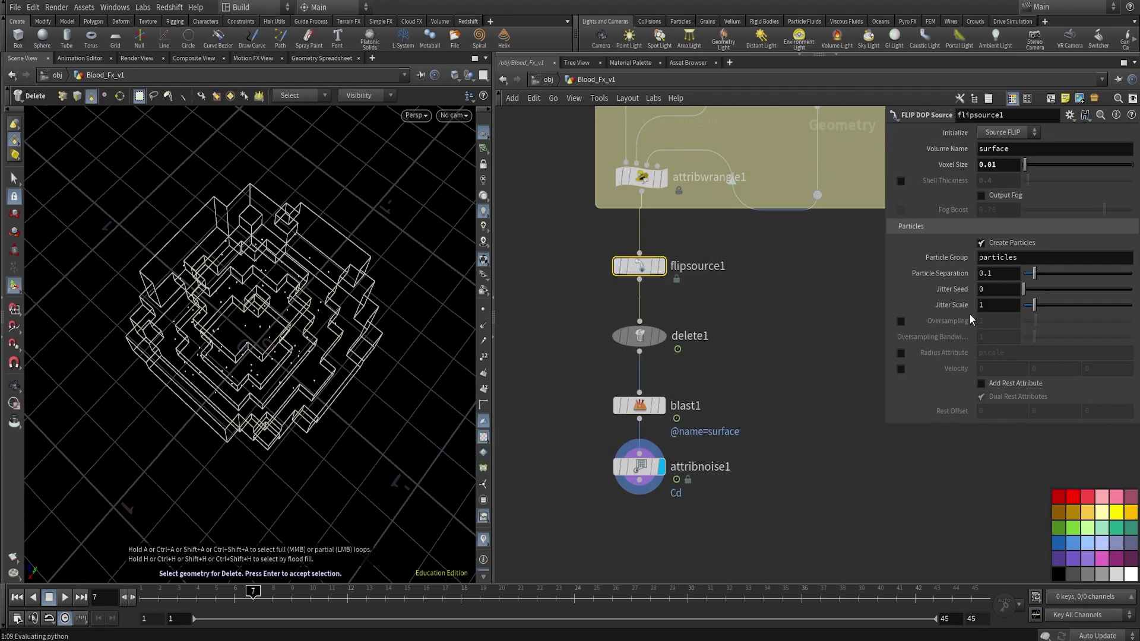
# Set the Particle Separation of flipsource1 to 0.01
pyautogui.click(1014, 273)
pyautogui.press('BackSpace')
pyautogui.write('01')
pyautogui.press('Return')
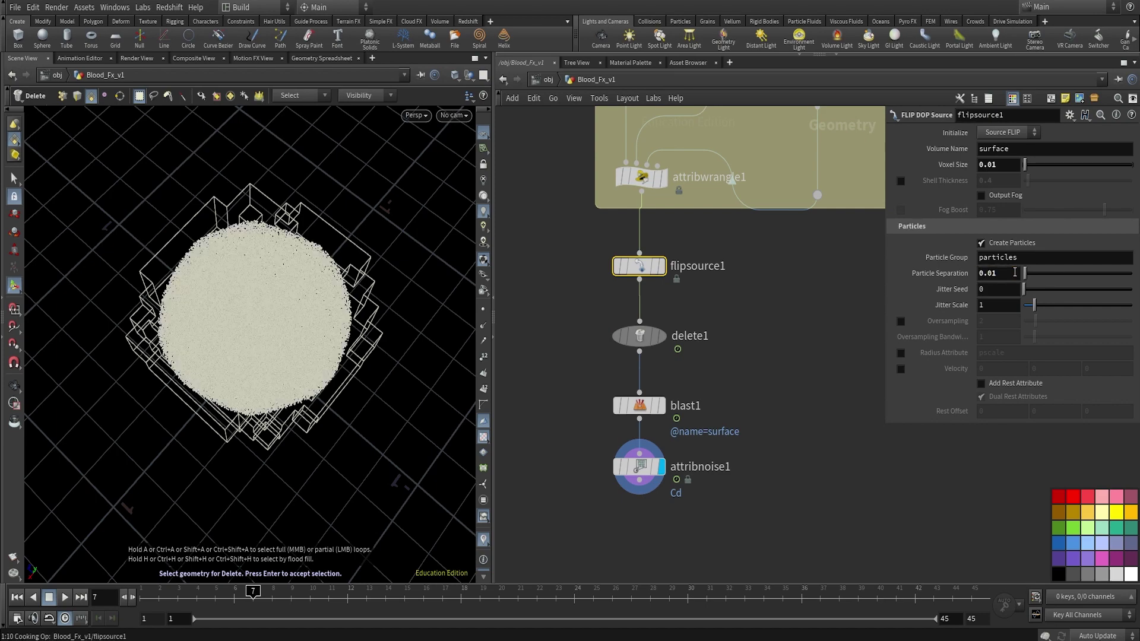
pyautogui.moveTo(295, 350)
pyautogui.keyDown('alt'); pyautogui.mouseDown()
pyautogui.moveTo(291, 231)
pyautogui.moveTo(306, 344)
pyautogui.mouseUp(); pyautogui.keyUp('alt')
pyautogui.click(652, 261)
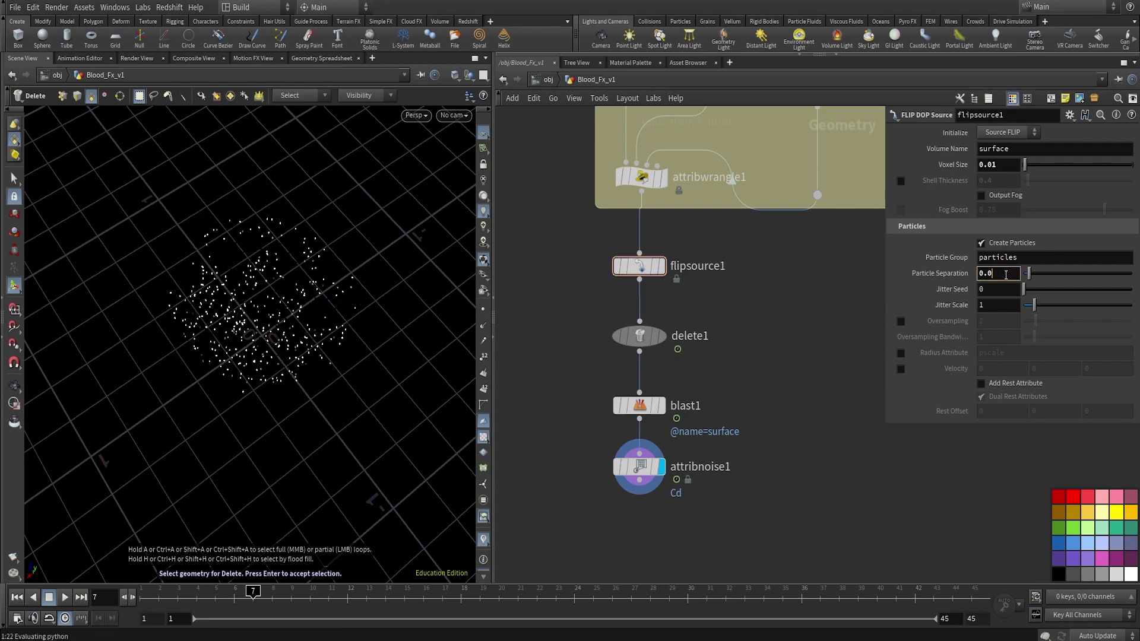
pyautogui.write('1')
pyautogui.press('Return')
# Tune attribnoise1 to an Amplitude of 5.52 and an Element Size of 0.45
pyautogui.click(623, 464)
pyautogui.keyDown('alt'); pyautogui.moveTo(227, 351); pyautogui.dragTo(297, 363); pyautogui.keyUp('alt')
pyautogui.moveTo(1063, 289); pyautogui.dragTo(1048, 289)
pyautogui.moveTo(961, 386); pyautogui.dragTo(964, 390)
pyautogui.keyDown('alt'); pyautogui.moveTo(347, 303); pyautogui.dragTo(380, 340); pyautogui.keyUp('alt')
pyautogui.moveTo(934, 385); pyautogui.dragTo(962, 387, button='middle')
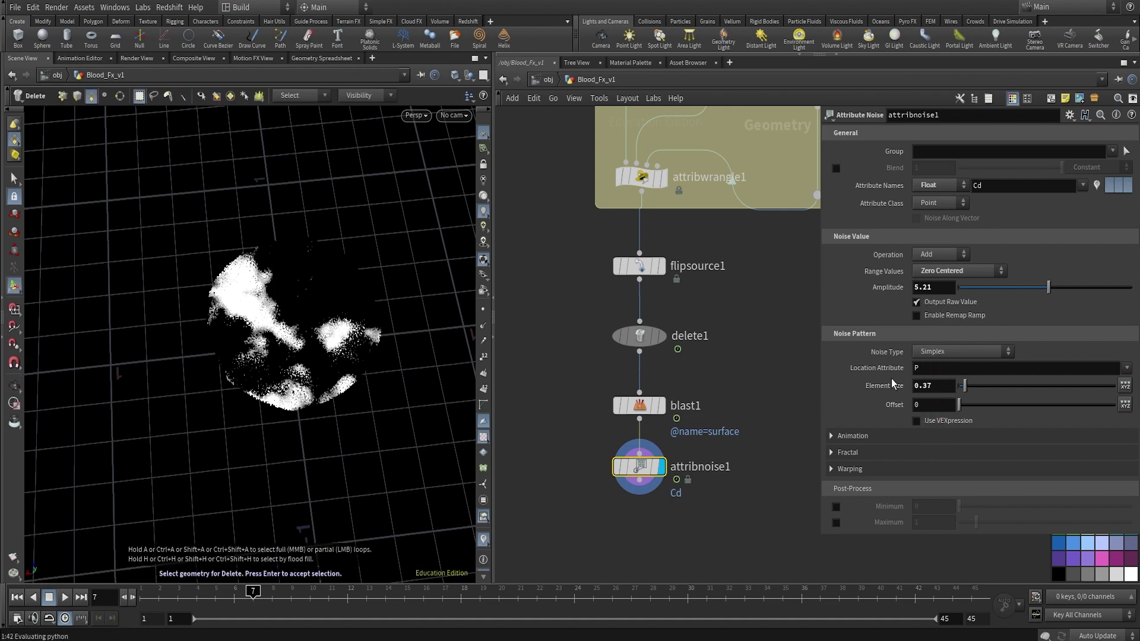
pyautogui.keyDown('alt'); pyautogui.moveTo(333, 324); pyautogui.dragTo(95, 293); pyautogui.keyUp('alt')
pyautogui.keyDown('alt'); pyautogui.moveTo(315, 290); pyautogui.dragTo(333, 346); pyautogui.keyUp('alt')
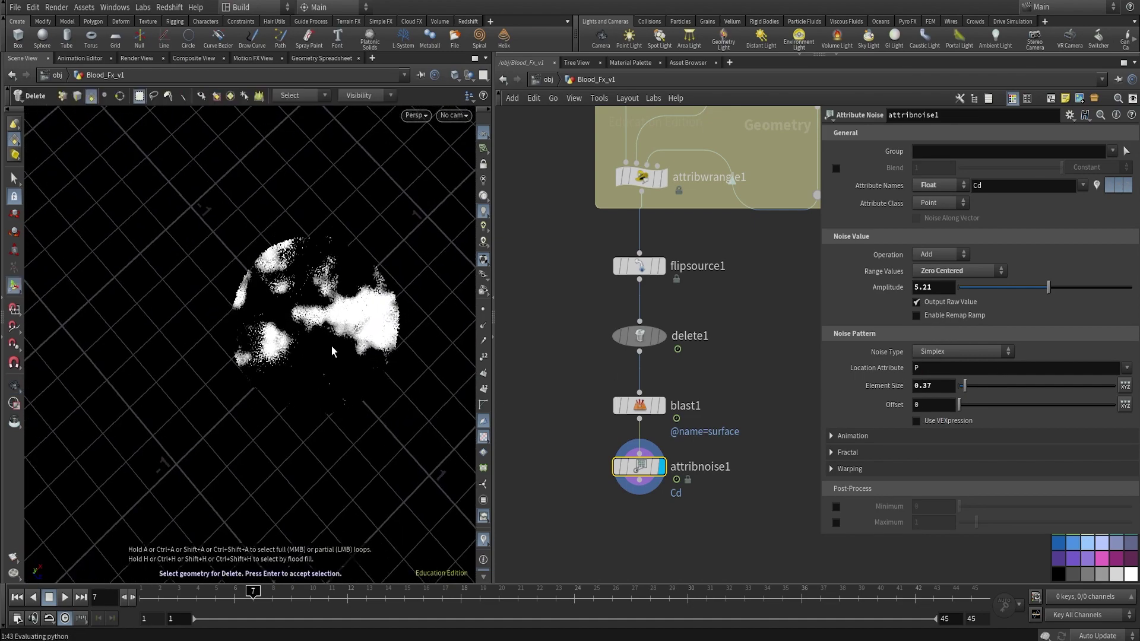
pyautogui.moveTo(940, 385); pyautogui.dragTo(997, 391, button='middle')
pyautogui.moveTo(1050, 291)
pyautogui.mouseDown()
pyautogui.moveTo(1085, 294)
pyautogui.moveTo(1054, 293)
pyautogui.mouseUp()
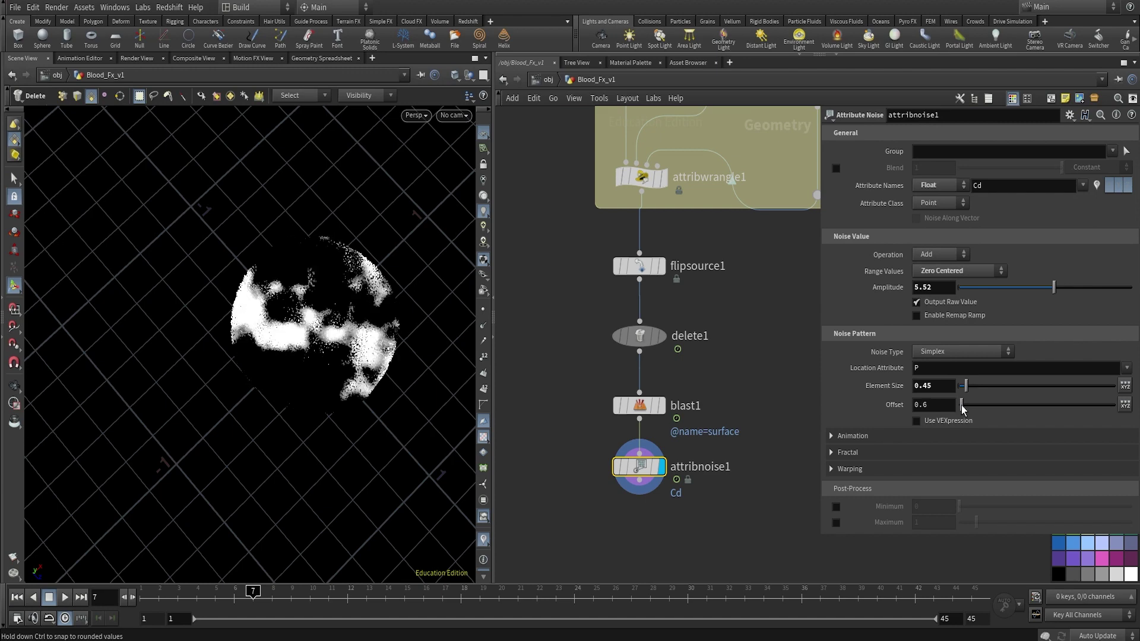
# Enable the per-axis noise Offset, set it to 5.6, 0, 0.2, and set Element Size to 0.52
pyautogui.click(1125, 404)
pyautogui.moveTo(1010, 428); pyautogui.dragTo(1125, 428, button='middle')
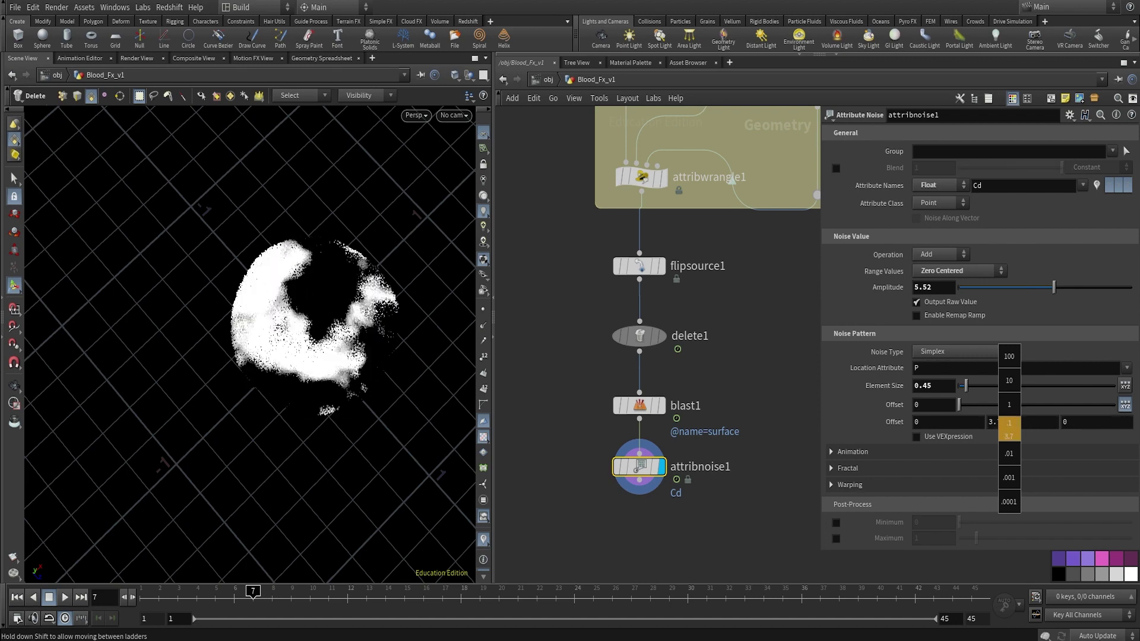
pyautogui.moveTo(1009, 429); pyautogui.dragTo(969, 424, button='middle')
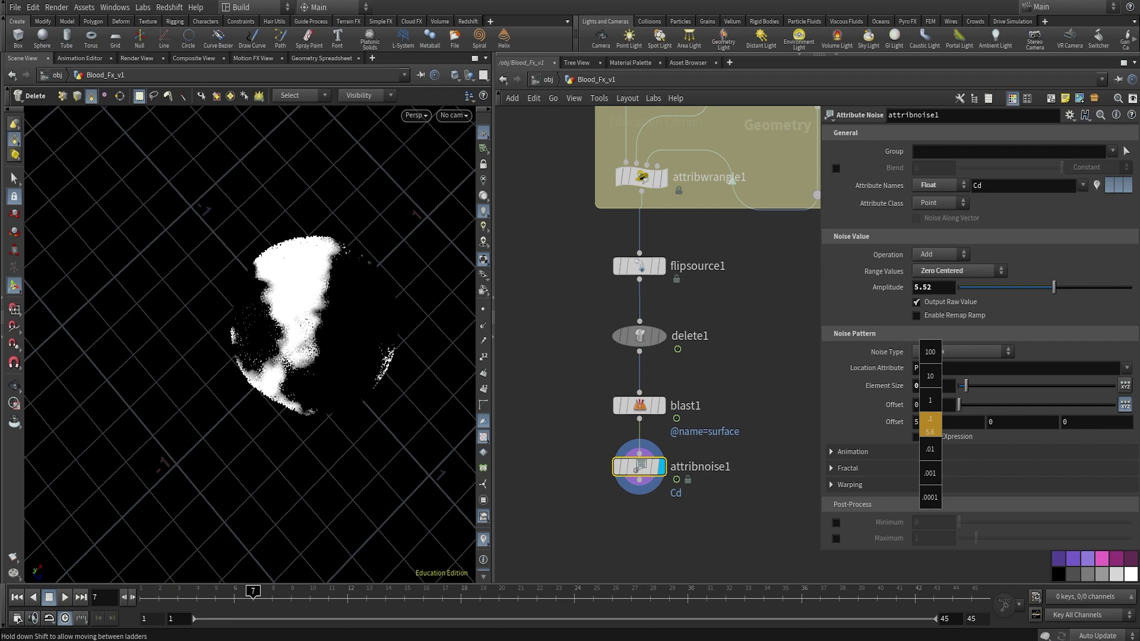
pyautogui.moveTo(969, 424); pyautogui.dragTo(989, 417, button='middle')
pyautogui.moveTo(933, 385); pyautogui.dragTo(981, 410, button='middle')
pyautogui.moveTo(1086, 425)
pyautogui.mouseDown(button='middle')
pyautogui.moveTo(1122, 426)
pyautogui.moveTo(1106, 426)
pyautogui.mouseUp(button='middle')
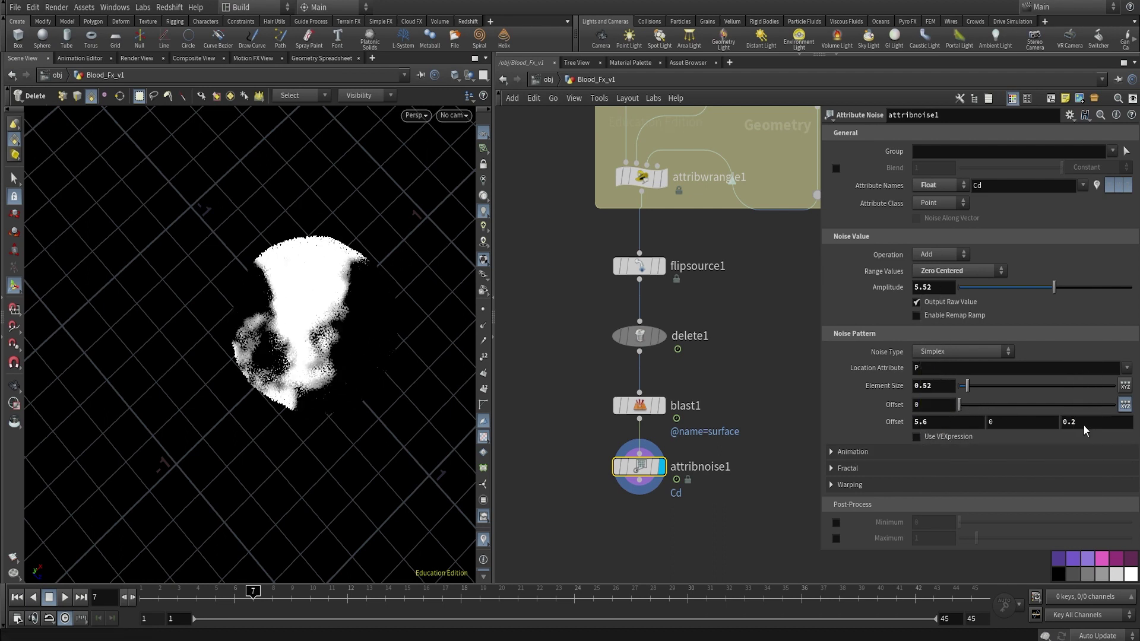
# Enable the per-axis noise Element Scale, set it to 1, 1, 0.1, and raise Element Size to 2.33
pyautogui.click(1124, 388)
pyautogui.moveTo(951, 404); pyautogui.dragTo(951, 404, button='middle')
pyautogui.moveTo(1051, 398); pyautogui.dragTo(1010, 401, button='middle')
pyautogui.moveTo(1097, 404); pyautogui.dragTo(1055, 404, button='middle')
pyautogui.moveTo(951, 404); pyautogui.dragTo(997, 404, button='middle')
pyautogui.moveTo(1078, 404); pyautogui.dragTo(988, 411, button='middle')
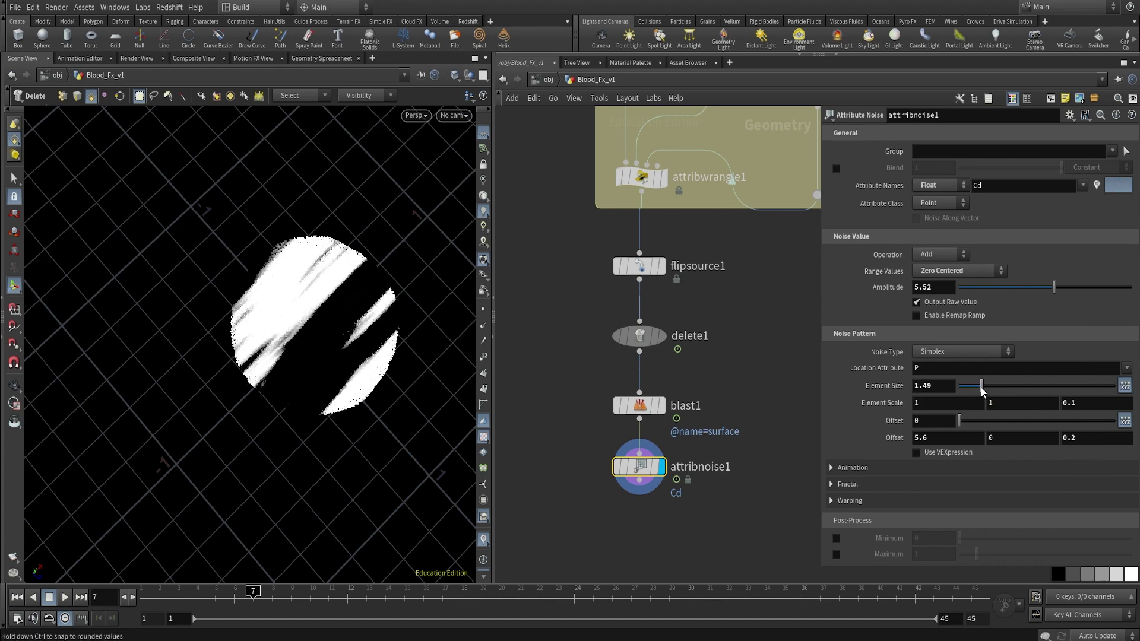
pyautogui.moveTo(998, 399); pyautogui.dragTo(995, 399)
# Refine the noise streaks with Element Size 1.98, Element Scale 1.8, 1, 0.1 and Offset 9.8, 0, 0.4
pyautogui.moveTo(947, 441); pyautogui.dragTo(957, 440, button='middle')
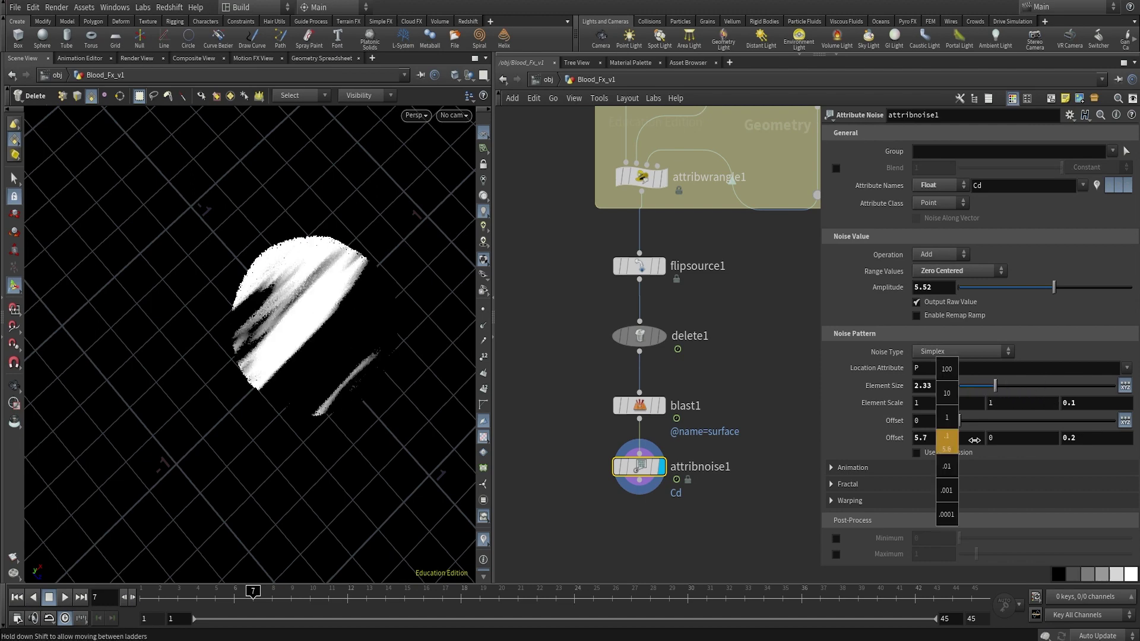
pyautogui.moveTo(1035, 431); pyautogui.dragTo(1023, 423, button='middle')
pyautogui.moveTo(939, 405); pyautogui.dragTo(950, 404, button='middle')
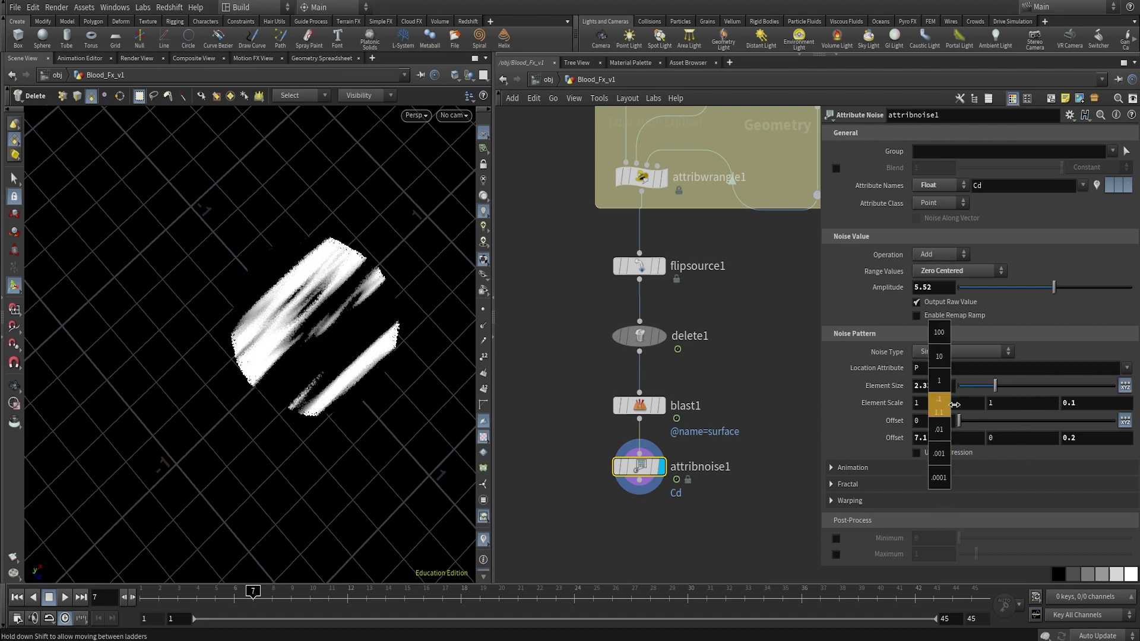
pyautogui.moveTo(1057, 415); pyautogui.dragTo(1079, 406, button='middle')
pyautogui.hotkey('ctrl', 'z')
pyautogui.moveTo(995, 390); pyautogui.dragTo(990, 386)
pyautogui.moveTo(959, 439); pyautogui.dragTo(1106, 433, button='middle')
pyautogui.moveTo(942, 406); pyautogui.dragTo(991, 409, button='middle')
pyautogui.moveTo(1073, 440)
pyautogui.mouseDown(button='middle')
pyautogui.moveTo(1100, 438)
pyautogui.moveTo(1074, 445)
pyautogui.mouseUp(button='middle')
pyautogui.keyDown('alt'); pyautogui.moveTo(343, 349); pyautogui.dragTo(414, 323); pyautogui.keyUp('alt')
# Rename the Attribute Noise node as MASK
pyautogui.moveTo(600, 479); pyautogui.dragTo(580, 416, button='middle')
pyautogui.click(707, 404)
pyautogui.press('Return')
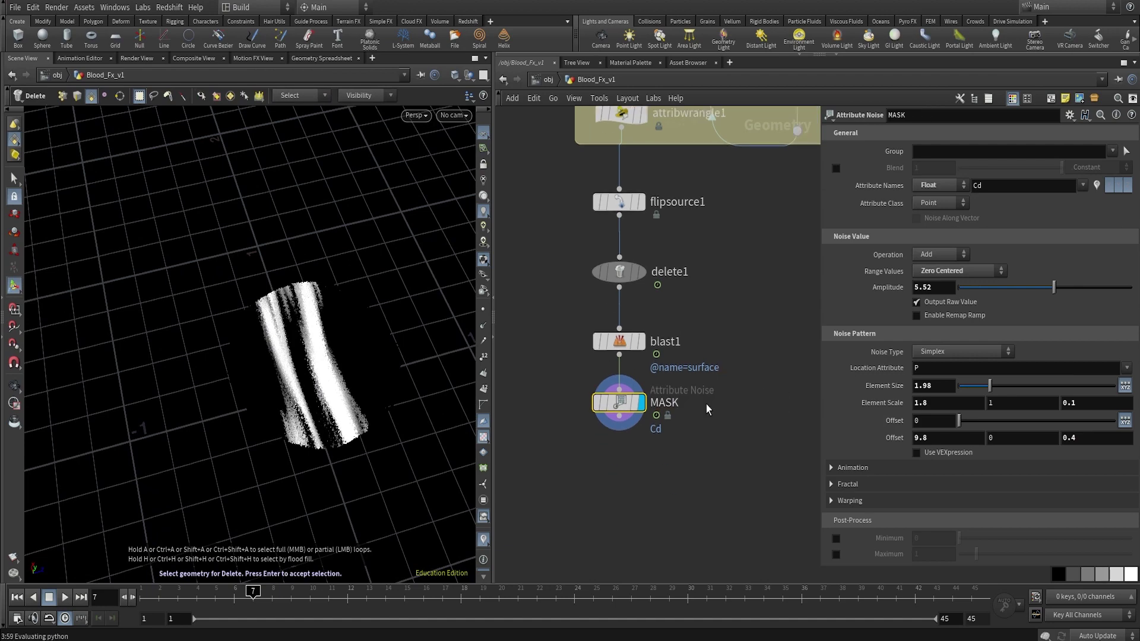
# Add a second Blast node connected below the MASK node
pyautogui.scroll(-2, 603, 357)
pyautogui.press('Tab')
pyautogui.press('Escape')
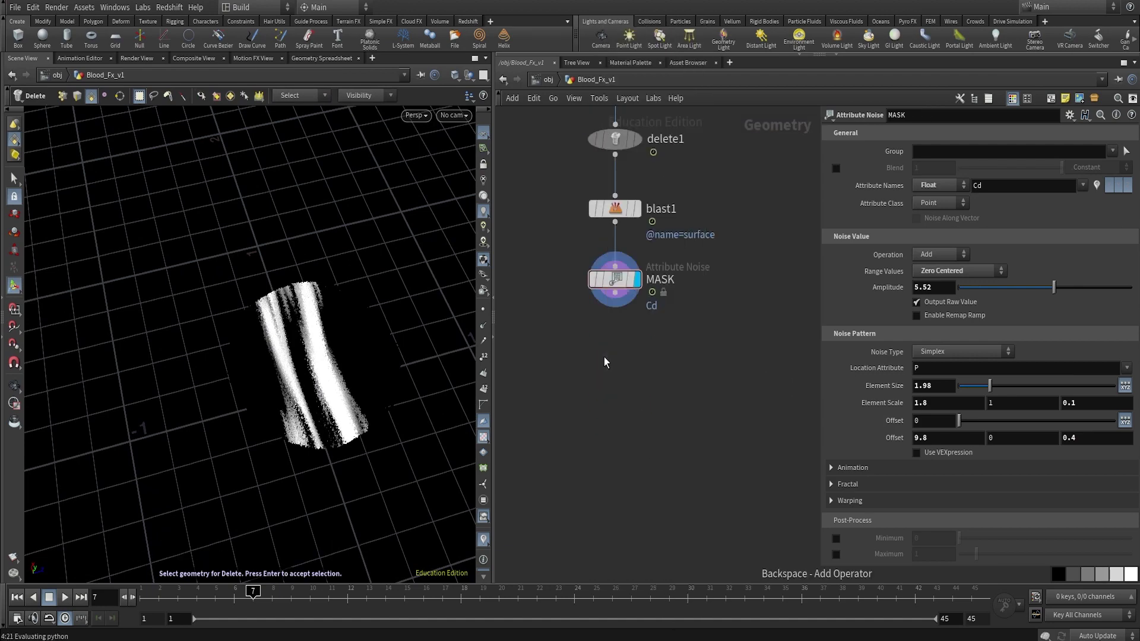
pyautogui.press('Tab')
pyautogui.write('BAST')
pyautogui.press('BackSpace')
pyautogui.press('BackSpace')
pyautogui.press('BackSpace')
pyautogui.press('BackSpace')
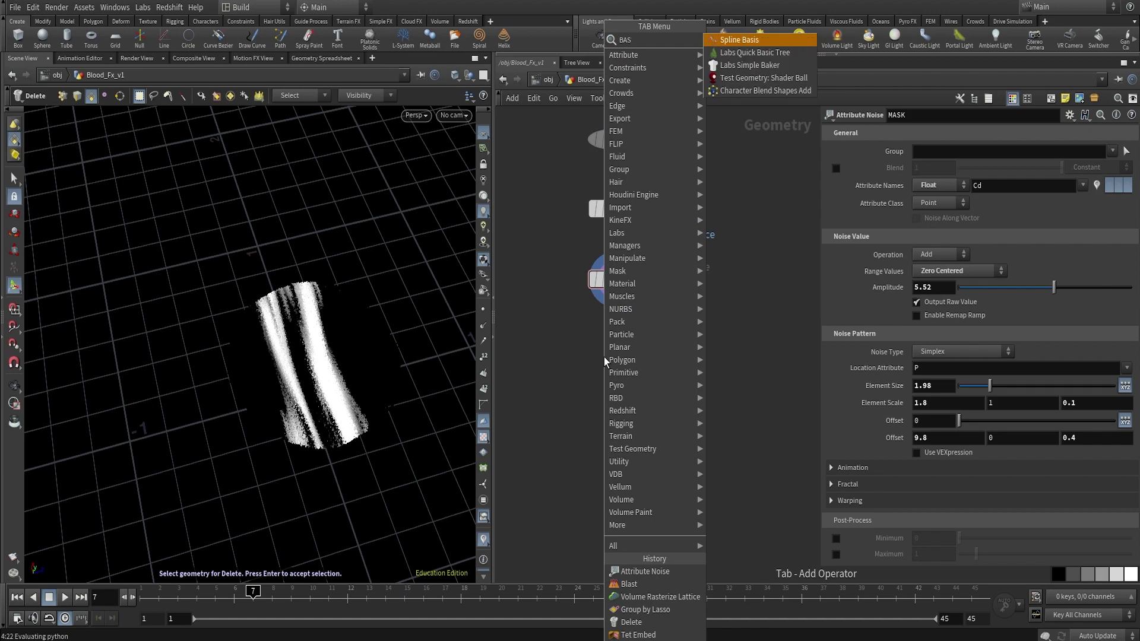
pyautogui.write('BLAST')
pyautogui.press('Return')
pyautogui.press('Return')
pyautogui.moveTo(605, 358)
pyautogui.mouseDown()
pyautogui.moveTo(615, 292)
pyautogui.moveTo(619, 366)
pyautogui.mouseUp()
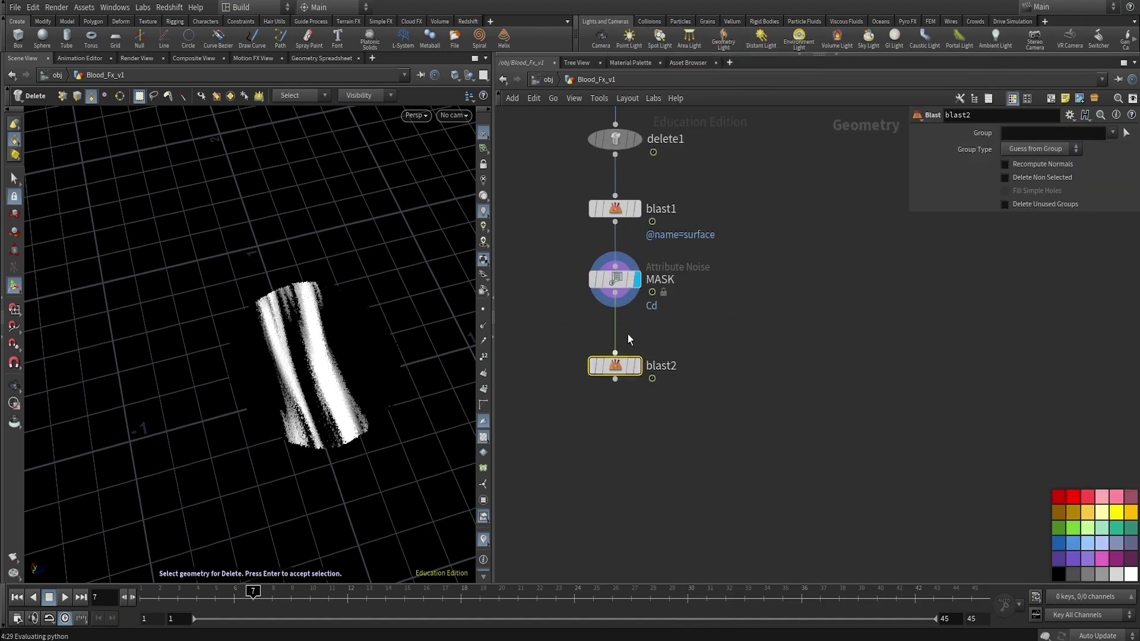
# Rename the first Blast node as surface_del and the second as particles_delete
pyautogui.doubleClick(653, 207)
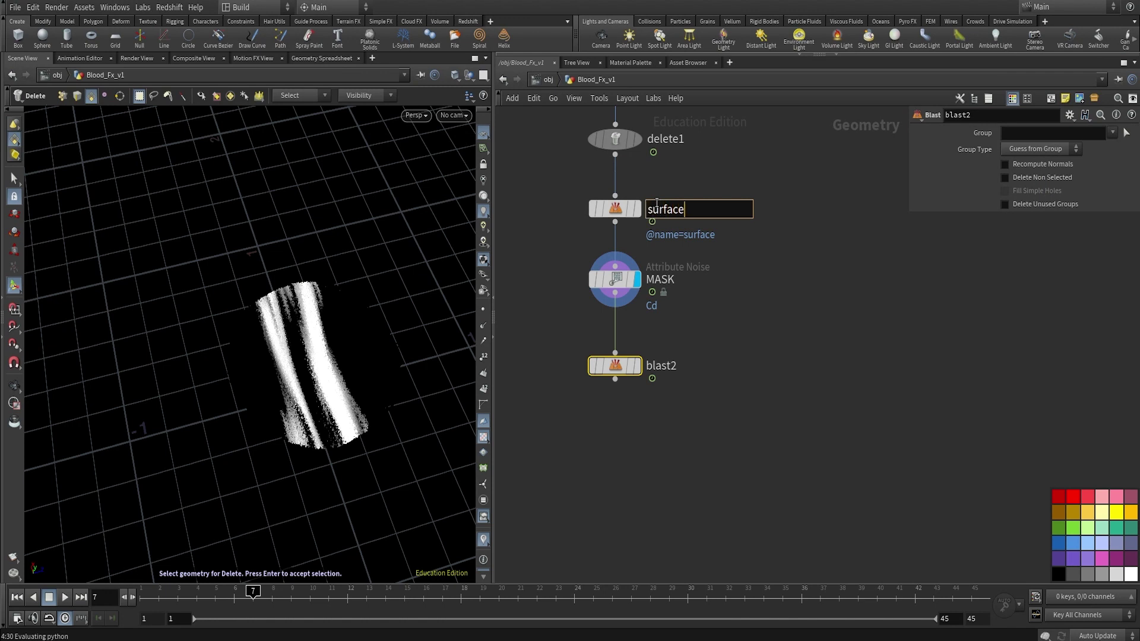
pyautogui.press('Return')
pyautogui.doubleClick(671, 366)
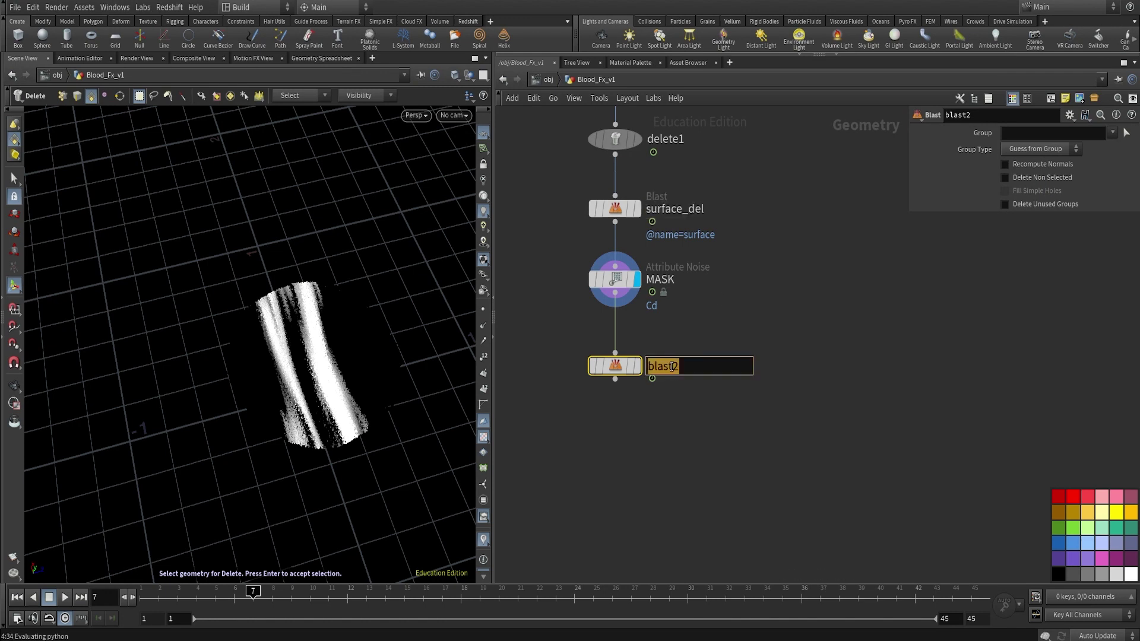
pyautogui.write('particles_dele')
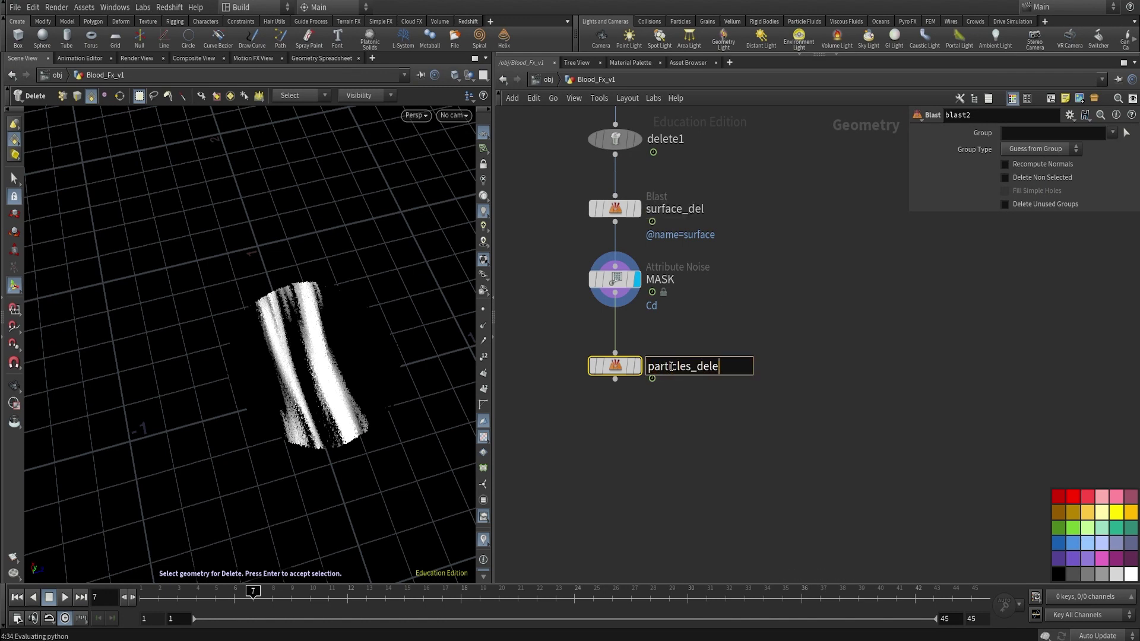
pyautogui.write('te')
pyautogui.press('Return')
pyautogui.click(637, 365)
pyautogui.click(1039, 148)
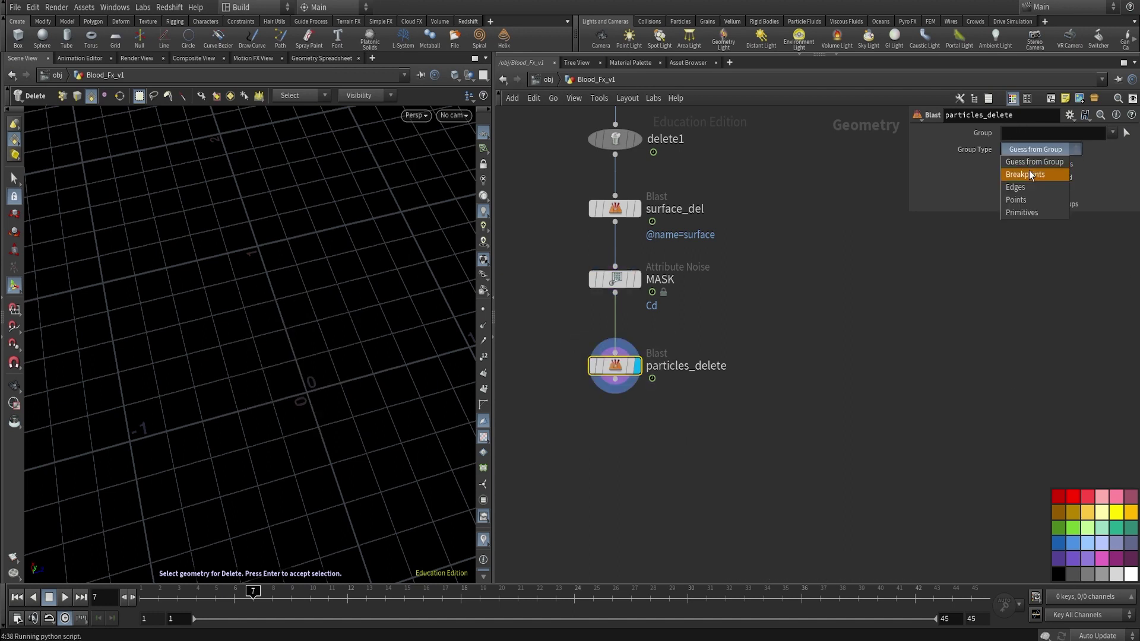
pyautogui.click(1031, 201)
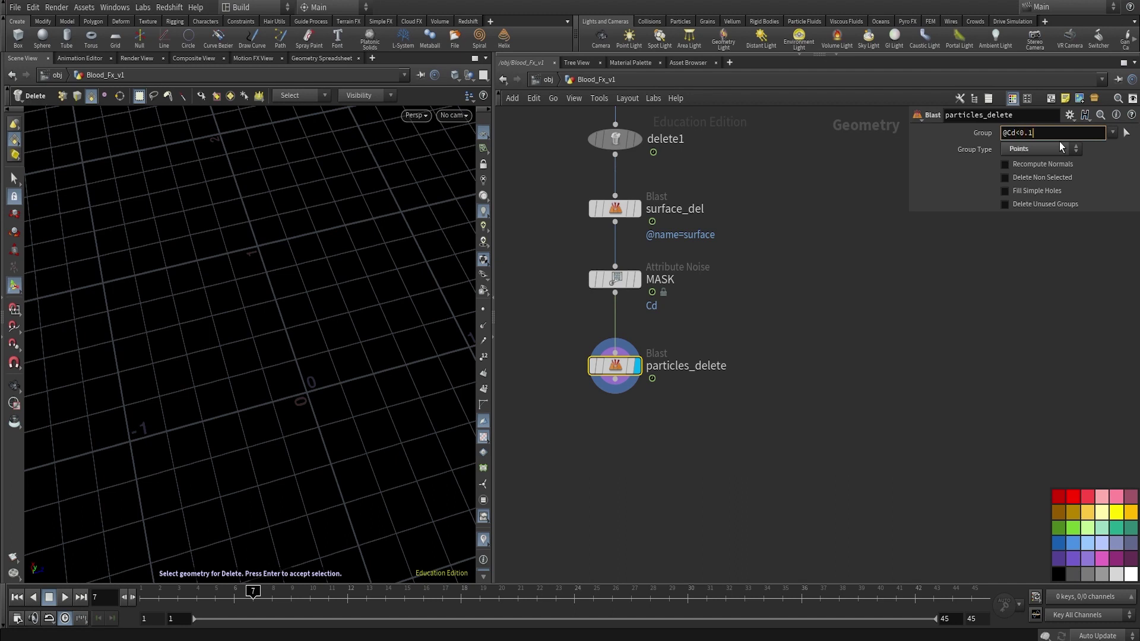
pyautogui.press('Return')
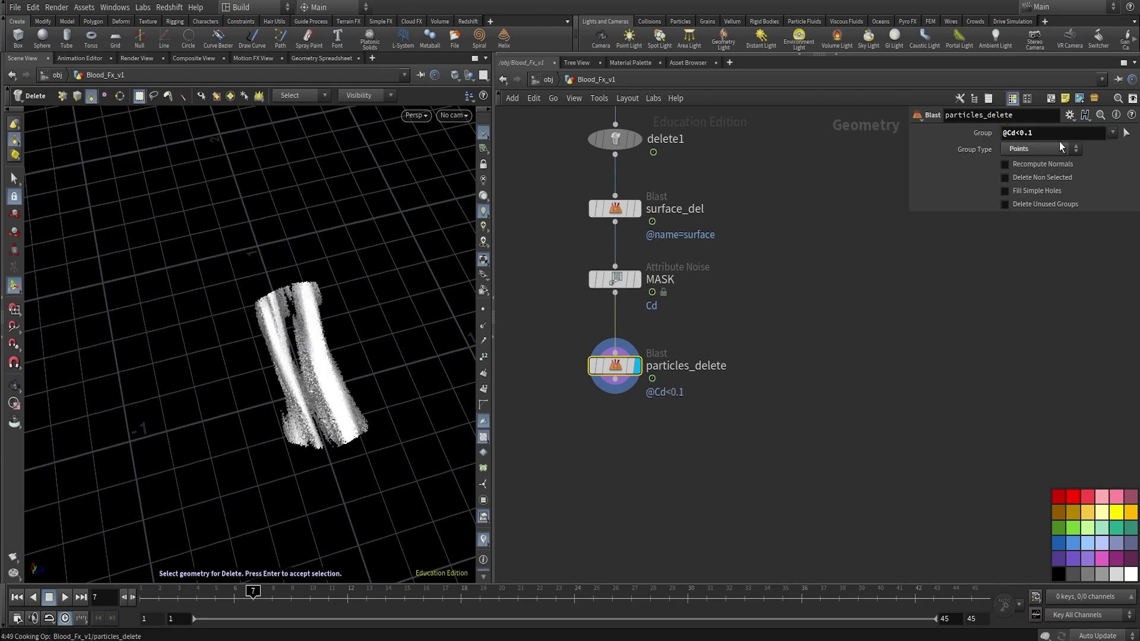
pyautogui.keyDown('alt'); pyautogui.moveTo(290, 326); pyautogui.dragTo(316, 318); pyautogui.keyUp('alt')
pyautogui.keyDown('alt'); pyautogui.moveTo(315, 318); pyautogui.dragTo(499, 301, button='right'); pyautogui.keyUp('alt')
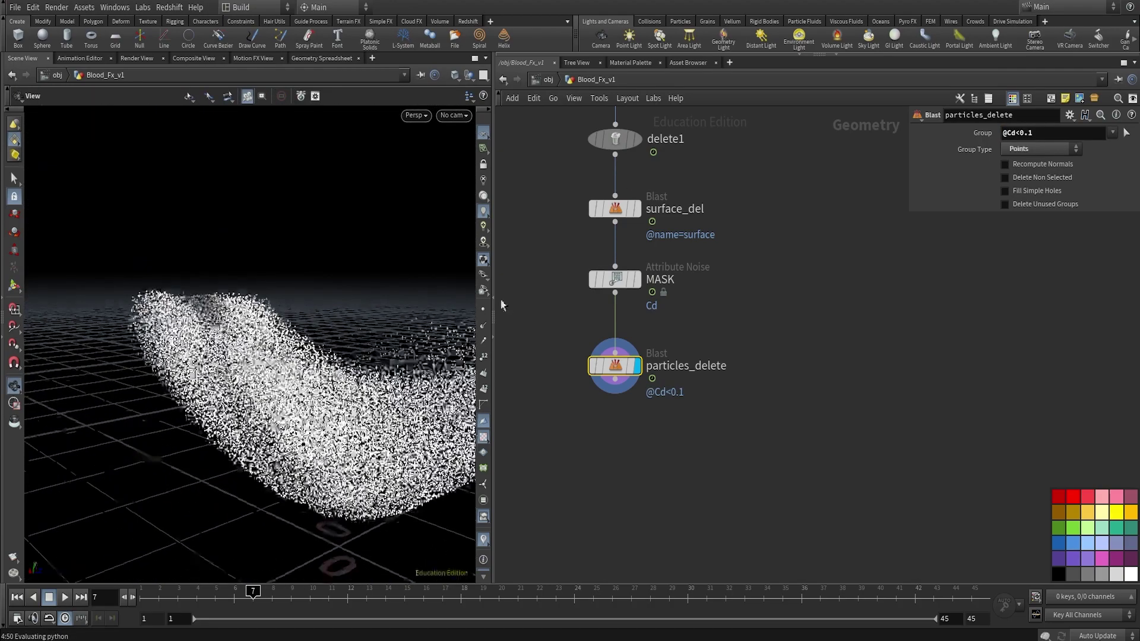
# Add an Attribute Noise node below particles_delete, display it, and rename it break_shape
pyautogui.keyDown('alt'); pyautogui.moveTo(498, 300); pyautogui.dragTo(251, 414); pyautogui.keyUp('alt')
pyautogui.press('Tab')
pyautogui.write('attribn')
pyautogui.press('Return')
pyautogui.press('Return')
pyautogui.moveTo(601, 419); pyautogui.dragTo(615, 427)
pyautogui.click(693, 425)
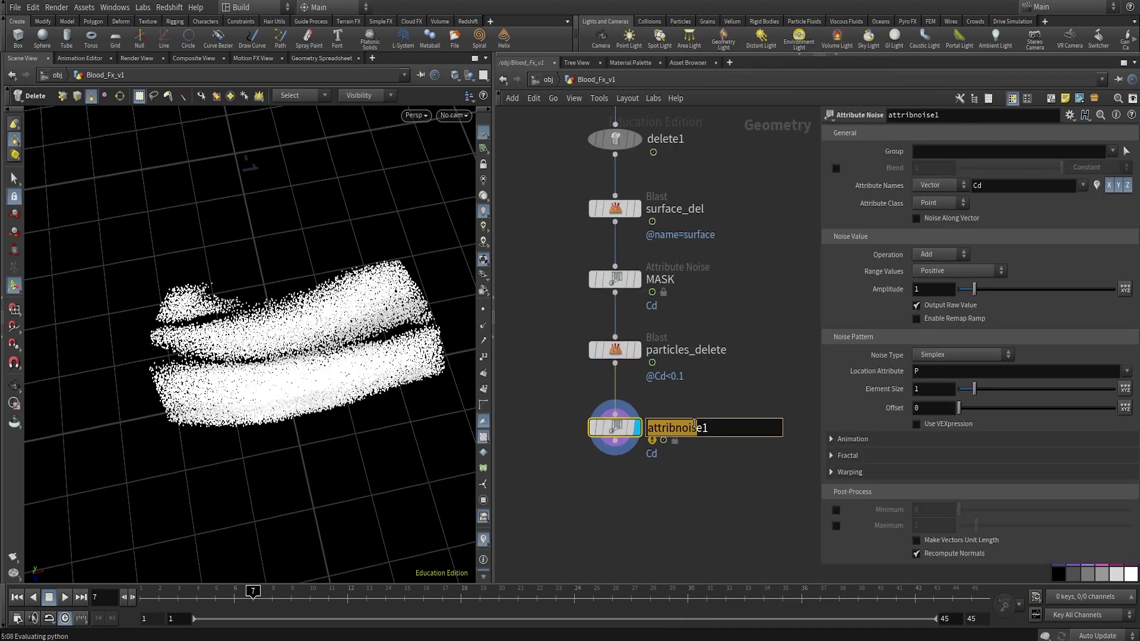
pyautogui.write('break_shape')
pyautogui.press('Return')
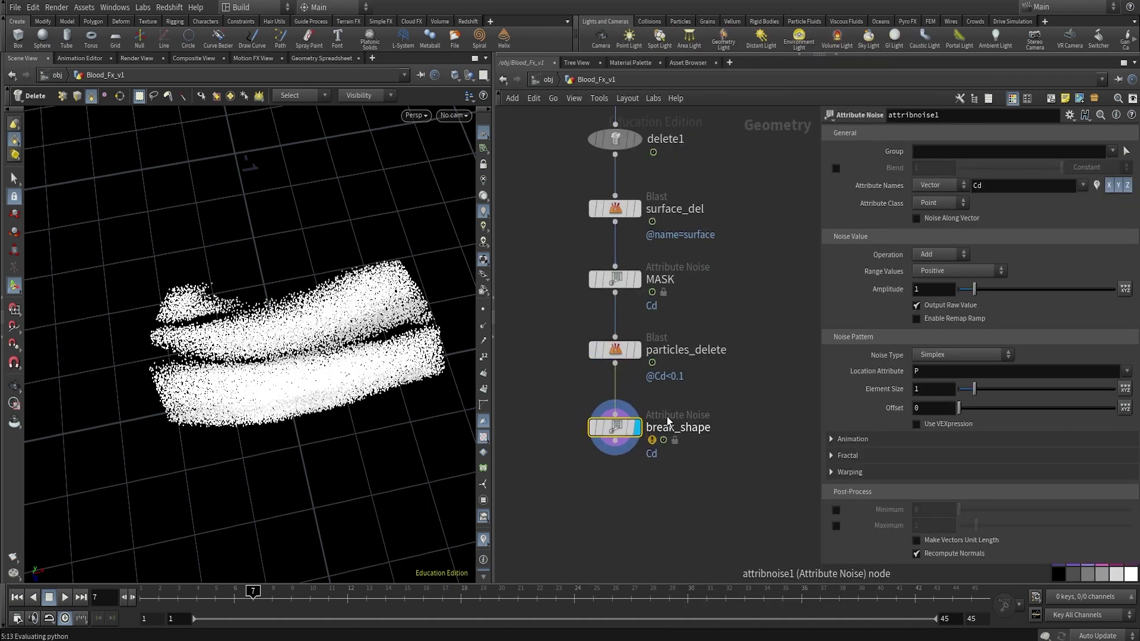
# Make break_shape affect the P attribute and set its Range Values to Zero Centered
pyautogui.write('P')
pyautogui.press('Return')
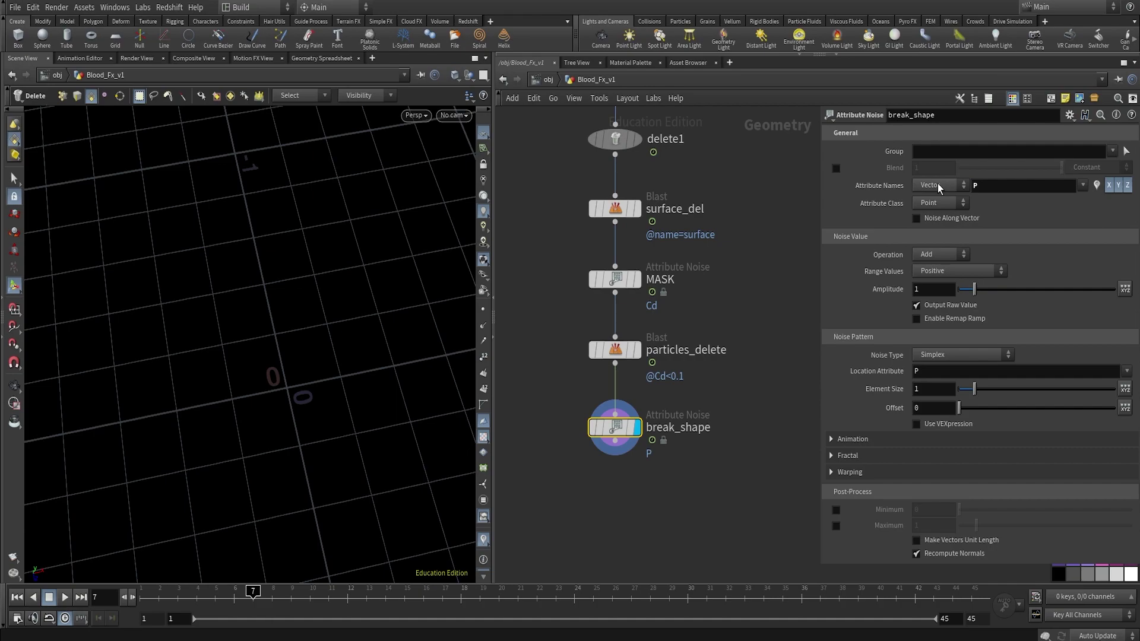
pyautogui.click(948, 271)
pyautogui.click(947, 296)
# Set break_shape's Noise Type to Sparse Convolution, its Element Size to 1.07 and its Amplitude to 1.18
pyautogui.moveTo(975, 389); pyautogui.dragTo(989, 391)
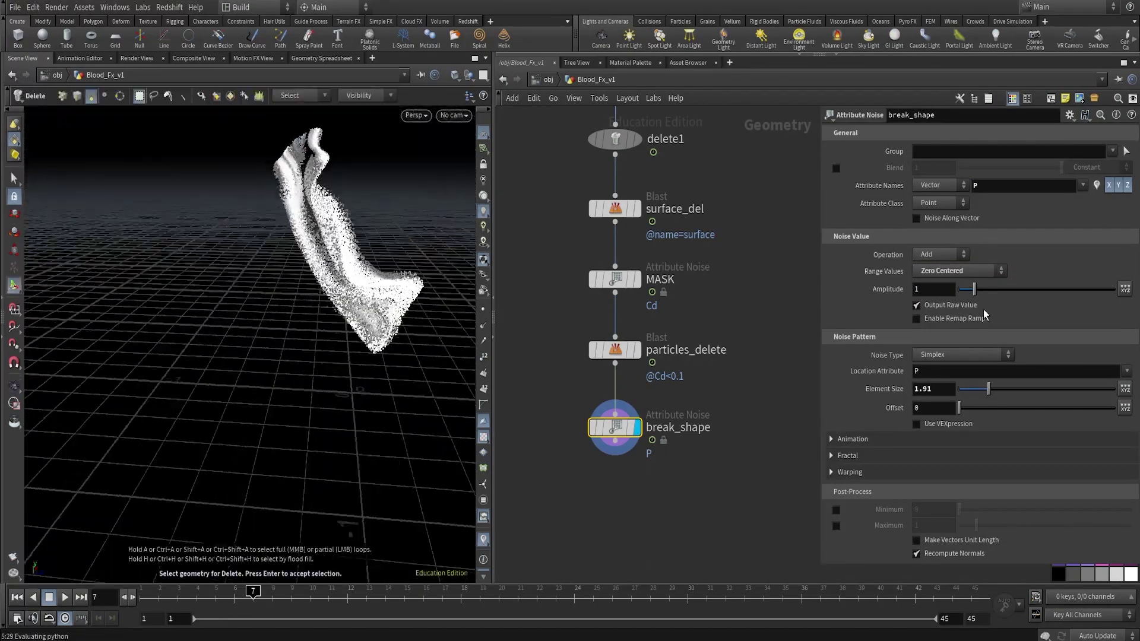
pyautogui.moveTo(974, 291)
pyautogui.mouseDown()
pyautogui.moveTo(986, 292)
pyautogui.moveTo(974, 294)
pyautogui.mouseUp()
pyautogui.moveTo(988, 389)
pyautogui.mouseDown()
pyautogui.moveTo(978, 387)
pyautogui.moveTo(1026, 388)
pyautogui.moveTo(967, 398)
pyautogui.moveTo(986, 391)
pyautogui.moveTo(976, 393)
pyautogui.mouseUp()
pyautogui.click(979, 359)
pyautogui.click(980, 367)
pyautogui.click(981, 356)
pyautogui.click(980, 380)
pyautogui.keyDown('alt'); pyautogui.moveTo(458, 370); pyautogui.dragTo(293, 285); pyautogui.keyUp('alt')
pyautogui.moveTo(974, 291); pyautogui.dragTo(977, 297)
# Enable the per-axis Amplitude Scale on break_shape, test different axis values, and set it to 1.1, 0, 0
pyautogui.click(1124, 290)
pyautogui.moveTo(967, 309); pyautogui.dragTo(1030, 317, button='middle')
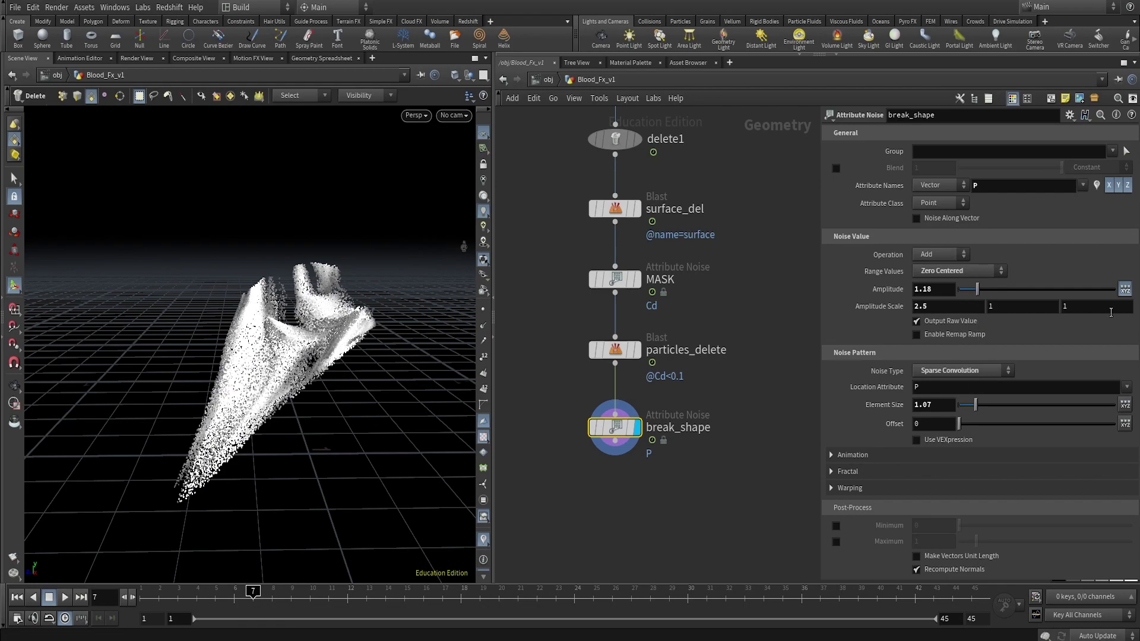
pyautogui.moveTo(1110, 309); pyautogui.dragTo(1028, 313, button='middle')
pyautogui.keyDown('alt'); pyautogui.moveTo(427, 361); pyautogui.dragTo(499, 380); pyautogui.keyUp('alt')
pyautogui.moveTo(947, 306)
pyautogui.mouseDown(button='middle')
pyautogui.moveTo(983, 307)
pyautogui.moveTo(935, 308)
pyautogui.mouseUp(button='middle')
pyautogui.moveTo(1015, 308); pyautogui.dragTo(970, 312, button='middle')
pyautogui.moveTo(1083, 309); pyautogui.dragTo(1080, 312, button='middle')
pyautogui.moveTo(933, 307); pyautogui.dragTo(980, 308, button='middle')
pyautogui.moveTo(351, 380)
pyautogui.keyDown('alt'); pyautogui.mouseDown()
pyautogui.moveTo(179, 343)
pyautogui.moveTo(332, 323)
pyautogui.moveTo(350, 374)
pyautogui.mouseUp(); pyautogui.keyUp('alt')
pyautogui.moveTo(958, 309); pyautogui.dragTo(855, 317, button='middle')
pyautogui.moveTo(1016, 306); pyautogui.dragTo(894, 323, button='middle')
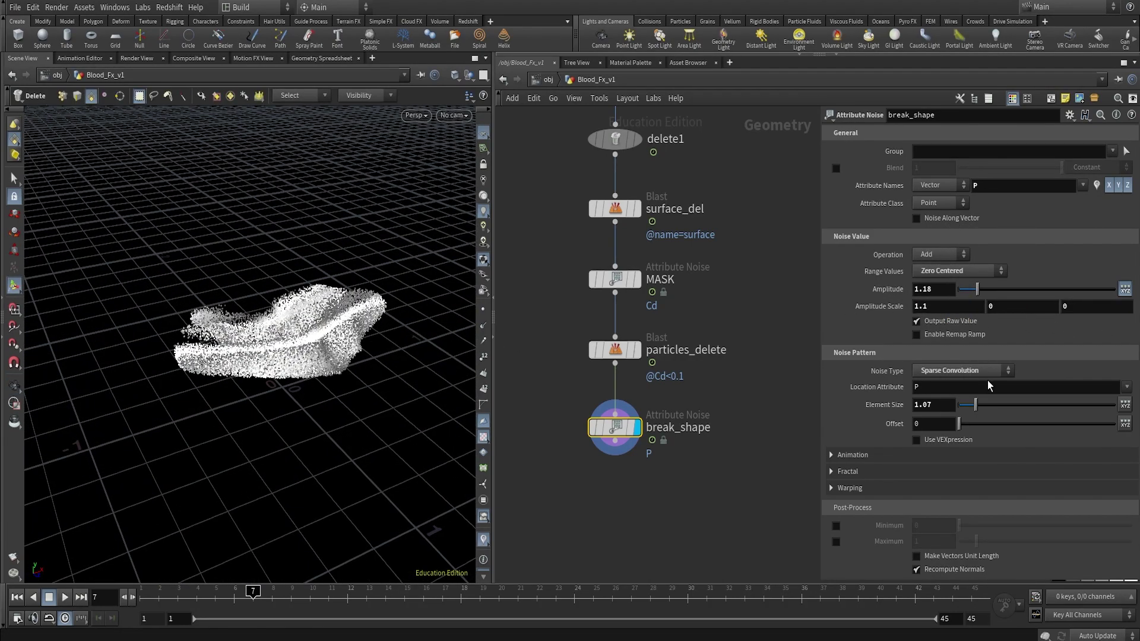
# Lower break_shape's Amplitude to 0.99, enable its per-axis Element Scale, and test different scale values on each axis
pyautogui.click(1125, 405)
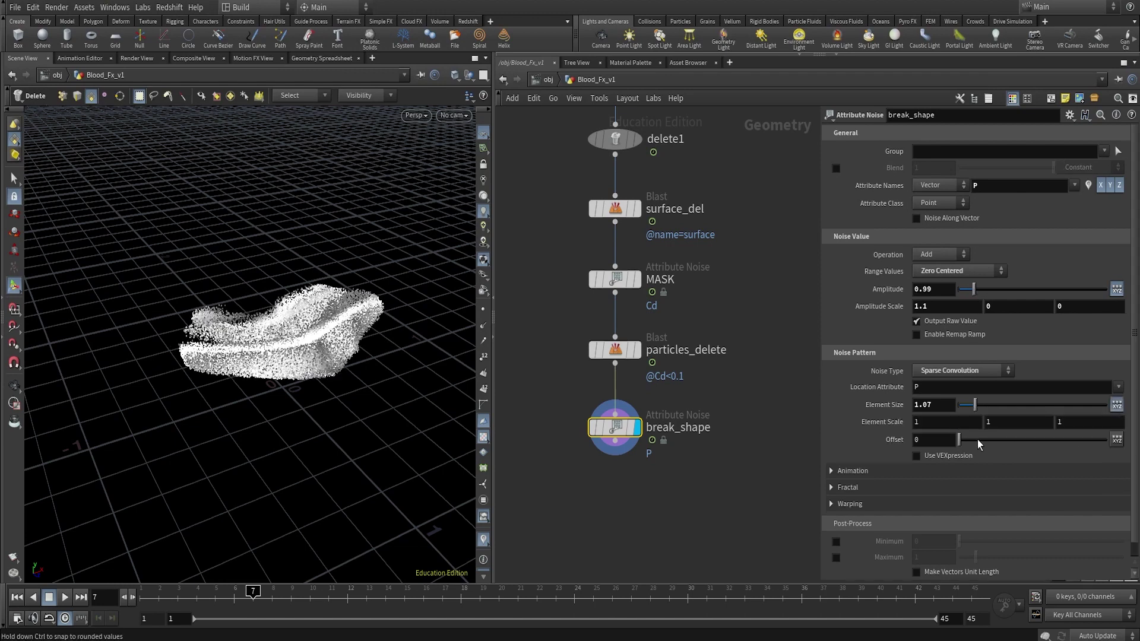
pyautogui.moveTo(1069, 424); pyautogui.dragTo(1018, 443, button='middle')
pyautogui.hotkey('ctrl', 'z')
pyautogui.moveTo(937, 424); pyautogui.dragTo(983, 421, button='middle')
pyautogui.hotkey('ctrl', 'z')
pyautogui.moveTo(1072, 422)
pyautogui.mouseDown(button='middle')
pyautogui.moveTo(1089, 423)
pyautogui.moveTo(1042, 422)
pyautogui.moveTo(1047, 438)
pyautogui.moveTo(1076, 430)
pyautogui.mouseUp(button='middle')
pyautogui.moveTo(989, 422); pyautogui.dragTo(1023, 423, button='middle')
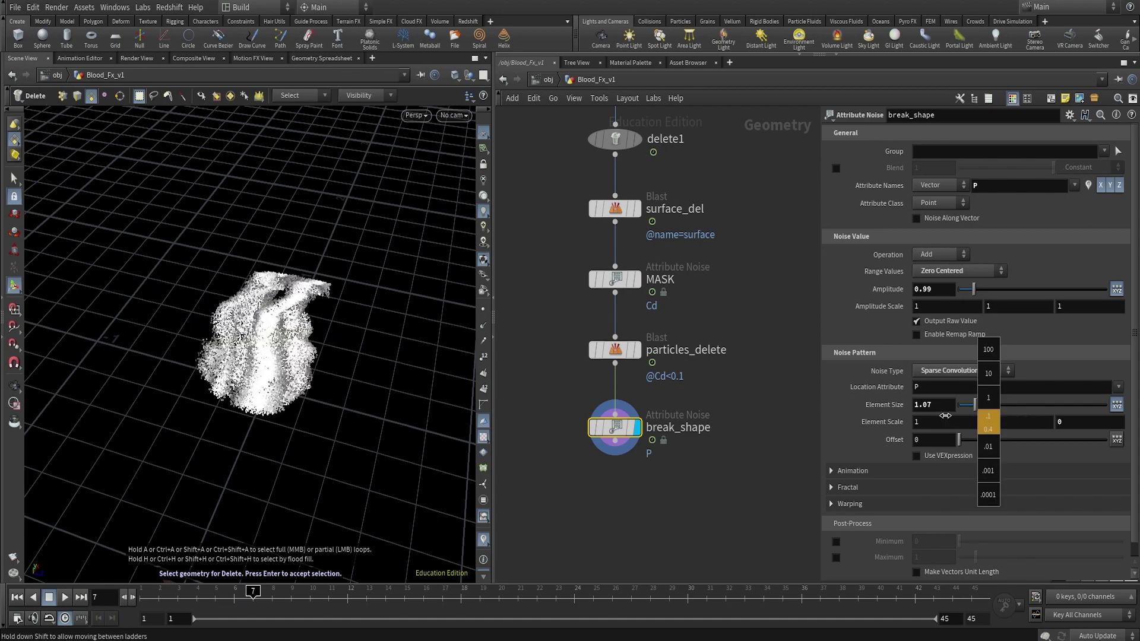
pyautogui.moveTo(945, 416); pyautogui.dragTo(937, 421, button='middle')
pyautogui.moveTo(936, 421); pyautogui.dragTo(981, 433, button='middle')
pyautogui.moveTo(873, 423); pyautogui.dragTo(937, 422, button='middle')
# Set break_shape's Z Amplitude Scale to 0, and enable the per-axis noise Offset with X at 2.06
pyautogui.moveTo(945, 307)
pyautogui.mouseDown(button='middle')
pyautogui.moveTo(924, 308)
pyautogui.moveTo(945, 308)
pyautogui.mouseUp(button='middle')
pyautogui.moveTo(1098, 307)
pyautogui.mouseDown(button='middle')
pyautogui.moveTo(1062, 308)
pyautogui.moveTo(1097, 307)
pyautogui.mouseUp(button='middle')
pyautogui.keyDown('alt'); pyautogui.moveTo(368, 380); pyautogui.dragTo(139, 427); pyautogui.keyUp('alt')
pyautogui.click(1116, 439)
pyautogui.moveTo(934, 462)
pyautogui.mouseDown(button='middle')
pyautogui.moveTo(1121, 454)
pyautogui.moveTo(1017, 461)
pyautogui.mouseUp(button='middle')
pyautogui.moveTo(946, 462); pyautogui.dragTo(661, 469, button='middle')
pyautogui.keyDown('alt'); pyautogui.moveTo(291, 356); pyautogui.dragTo(101, 344); pyautogui.keyUp('alt')
# Try other Element Scale and Amplitude Scale values on break_shape and undo each change
pyautogui.moveTo(1074, 419); pyautogui.dragTo(1039, 417, button='middle')
pyautogui.hotkey('ctrl', 'z')
pyautogui.middleClick(1061, 304)
pyautogui.hotkey('ctrl', 'z')
pyautogui.moveTo(961, 306); pyautogui.dragTo(1043, 309, button='middle')
pyautogui.hotkey('ctrl', 'z')
pyautogui.moveTo(956, 427); pyautogui.dragTo(921, 420, button='middle')
pyautogui.hotkey('ctrl', 'z')
pyautogui.moveTo(1070, 422); pyautogui.dragTo(1020, 404, button='middle')
pyautogui.keyDown('alt'); pyautogui.moveTo(333, 392); pyautogui.dragTo(368, 368); pyautogui.keyUp('alt')
pyautogui.hotkey('ctrl', 'z')
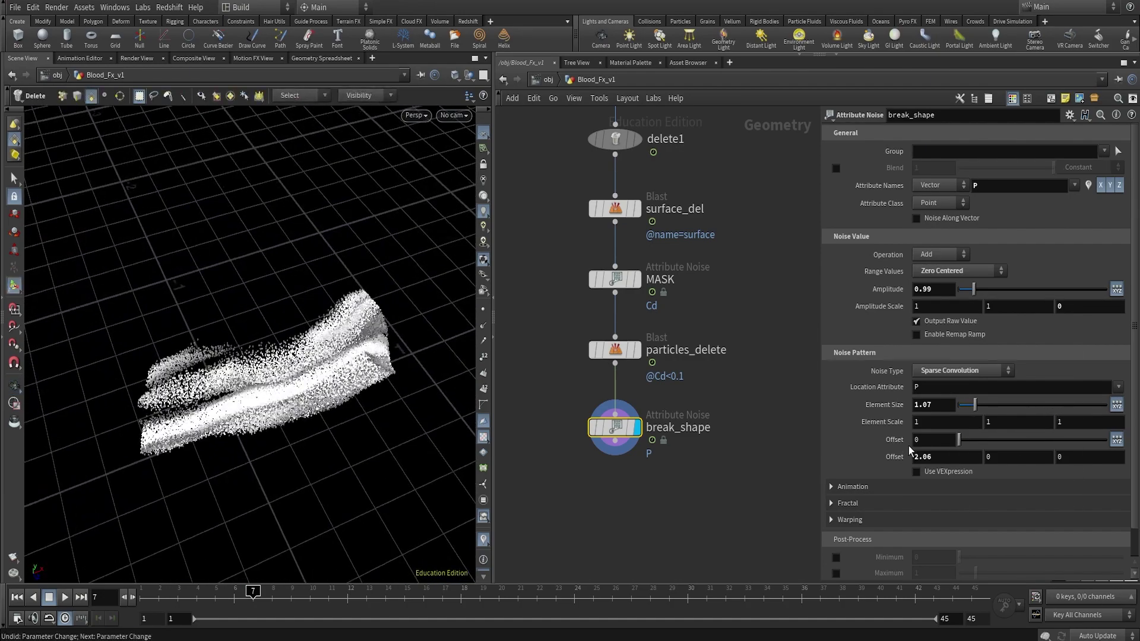
# Add an Attribute Transfer node with break_shape in its first input and attribwrangle1 in its second
pyautogui.moveTo(621, 510); pyautogui.dragTo(611, 411, button='middle')
pyautogui.keyDown('alt'); pyautogui.moveTo(303, 386); pyautogui.dragTo(275, 328); pyautogui.keyUp('alt')
pyautogui.moveTo(556, 374); pyautogui.dragTo(540, 310, button='middle')
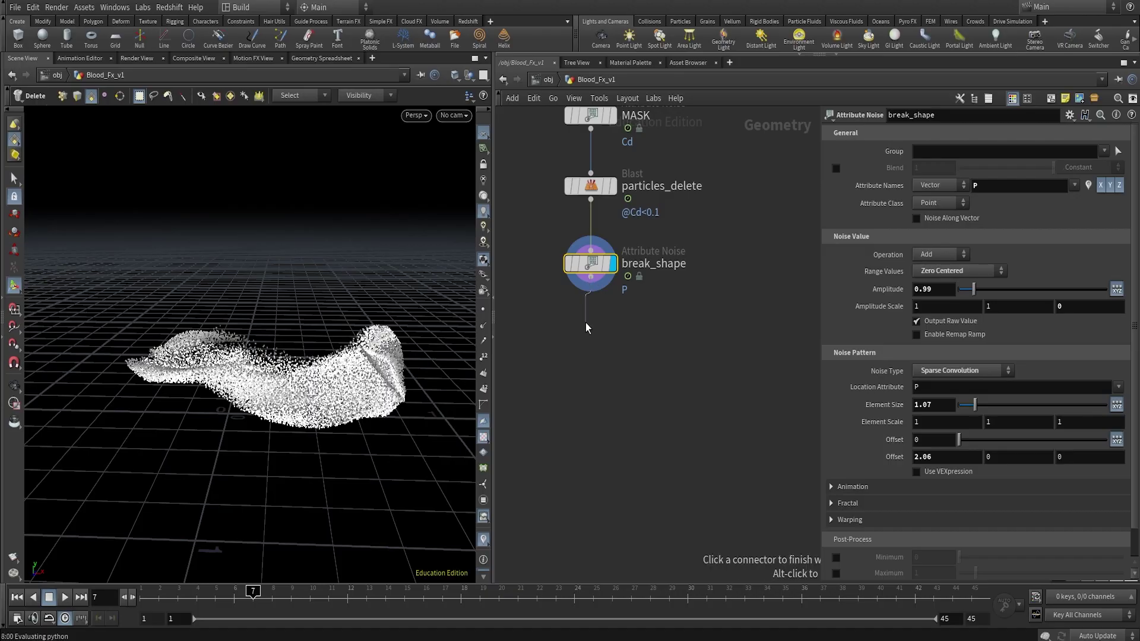
pyautogui.press('Tab')
pyautogui.write('atttran')
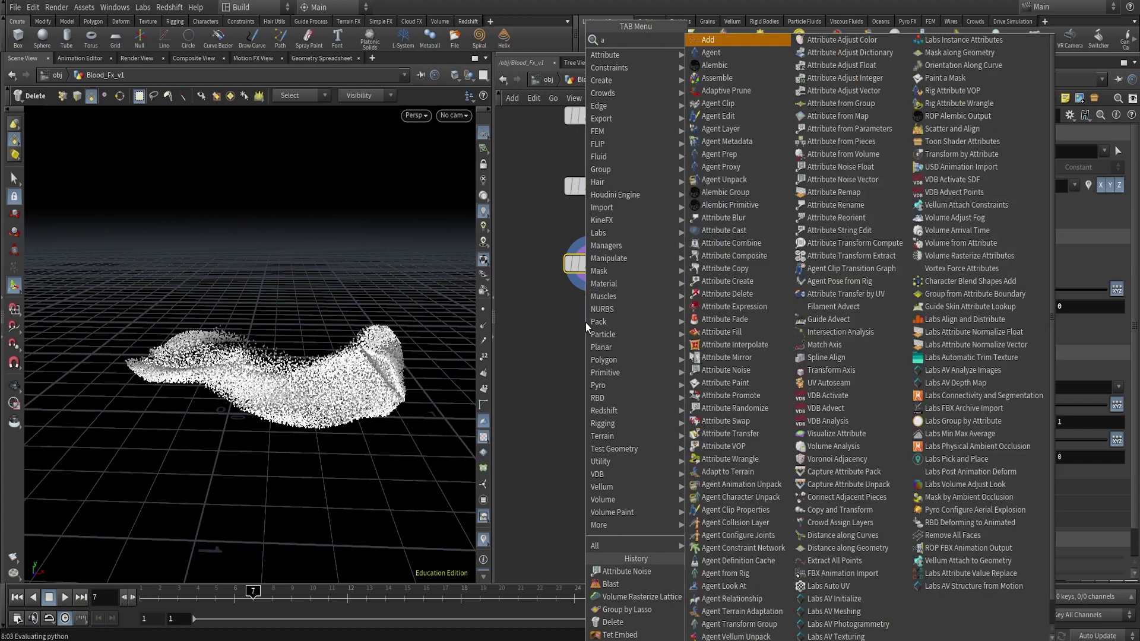
pyautogui.press('Return')
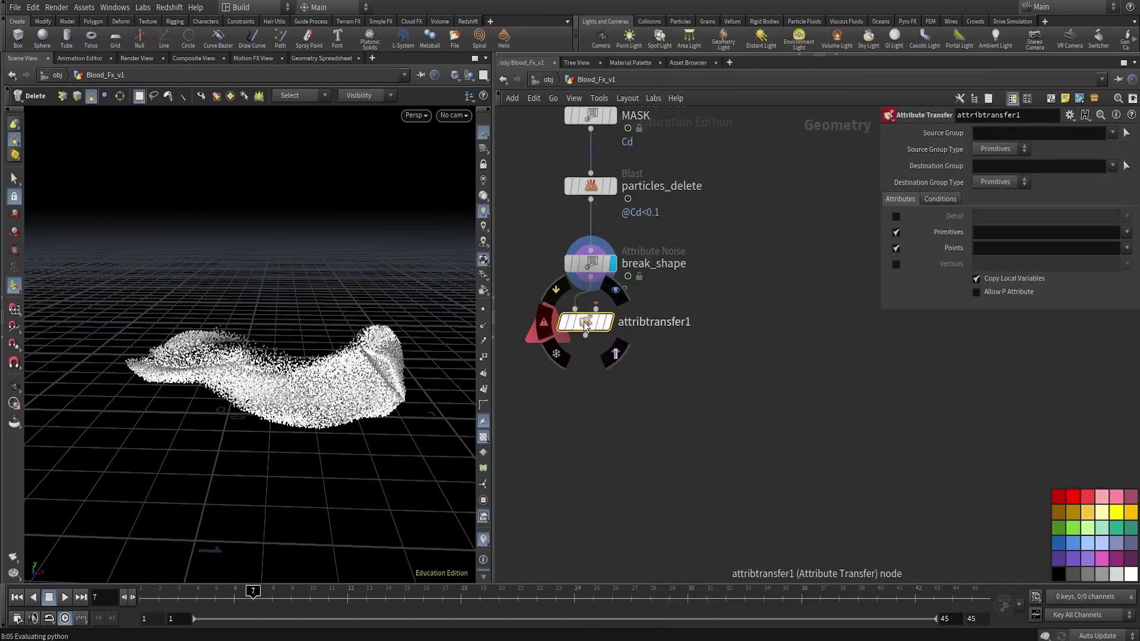
pyautogui.moveTo(583, 322); pyautogui.dragTo(684, 352)
pyautogui.click(696, 340)
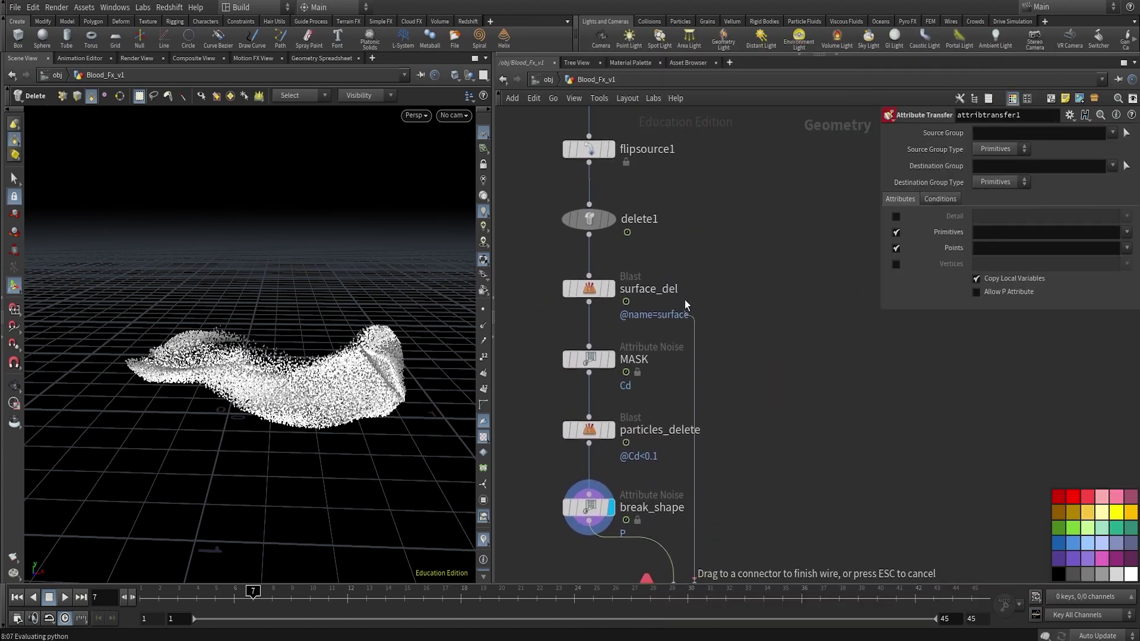
pyautogui.click(591, 159)
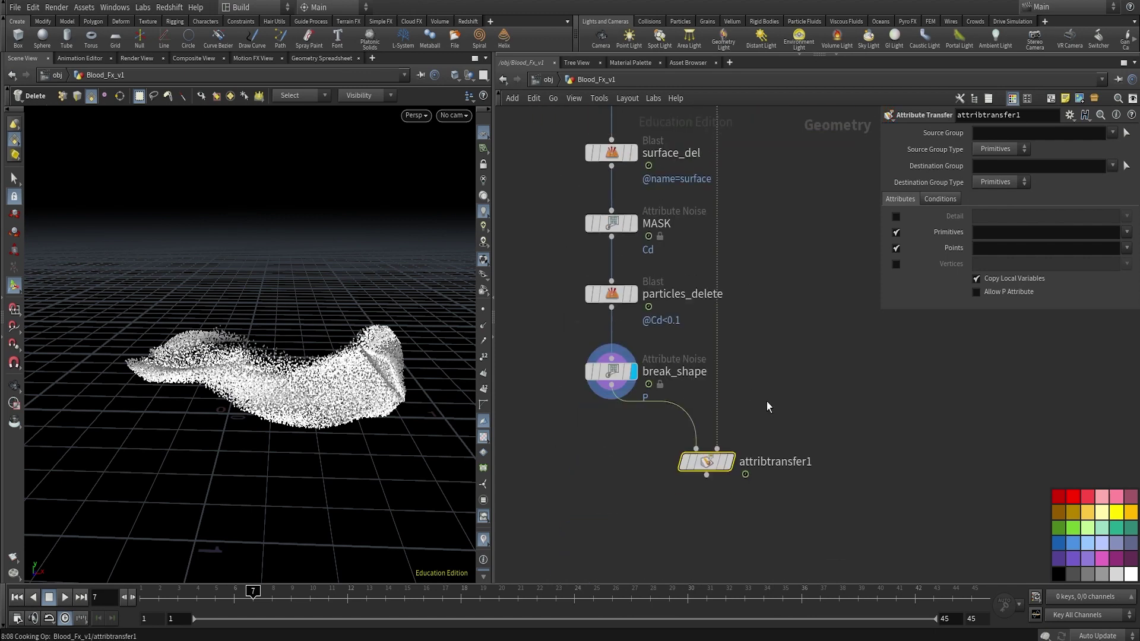
# Display attribtransfer1, disable its primitive attributes, and transfer only the point attribute v
pyautogui.press('r')
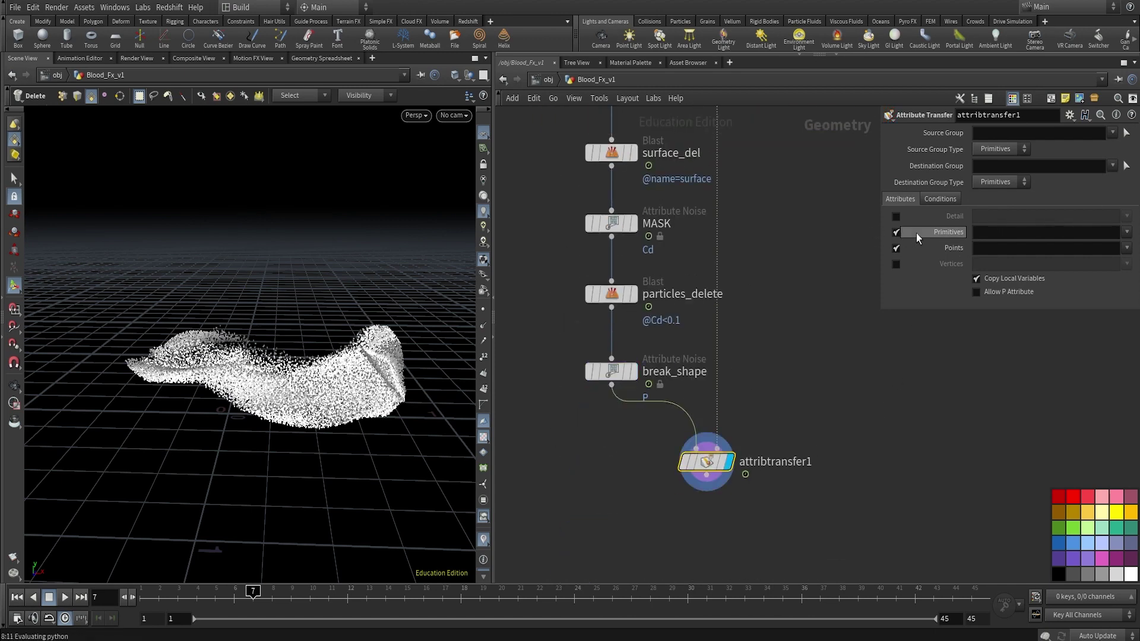
pyautogui.click(896, 232)
pyautogui.click(1109, 275)
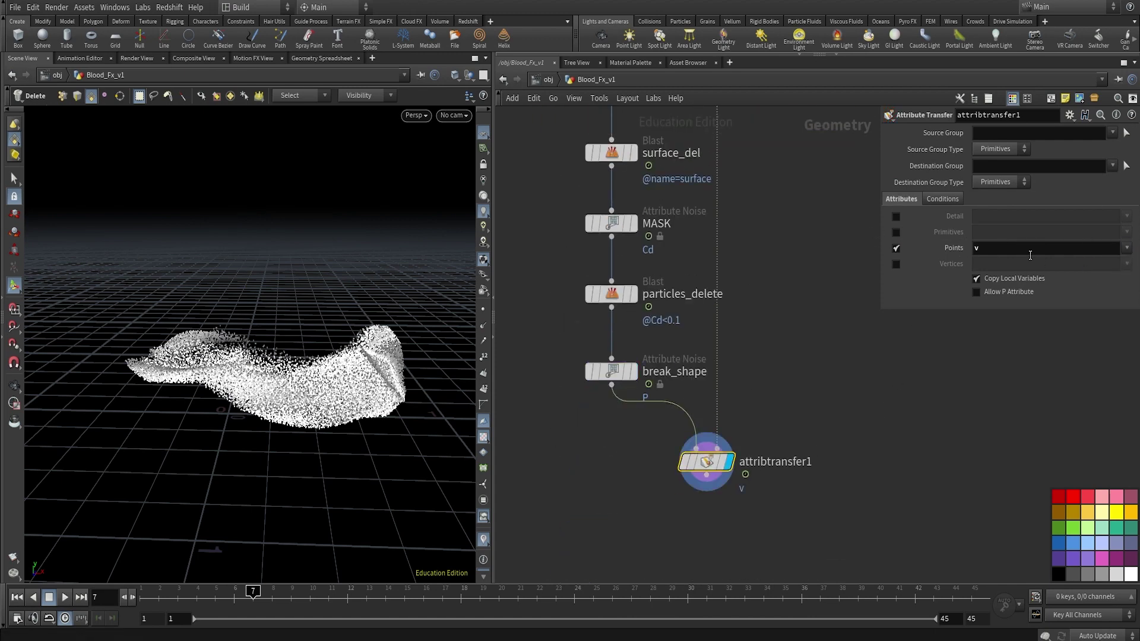
# Inspect attribtransfer1's node information and visualize the v vectors on the particles from several angles
pyautogui.middleClick(709, 468)
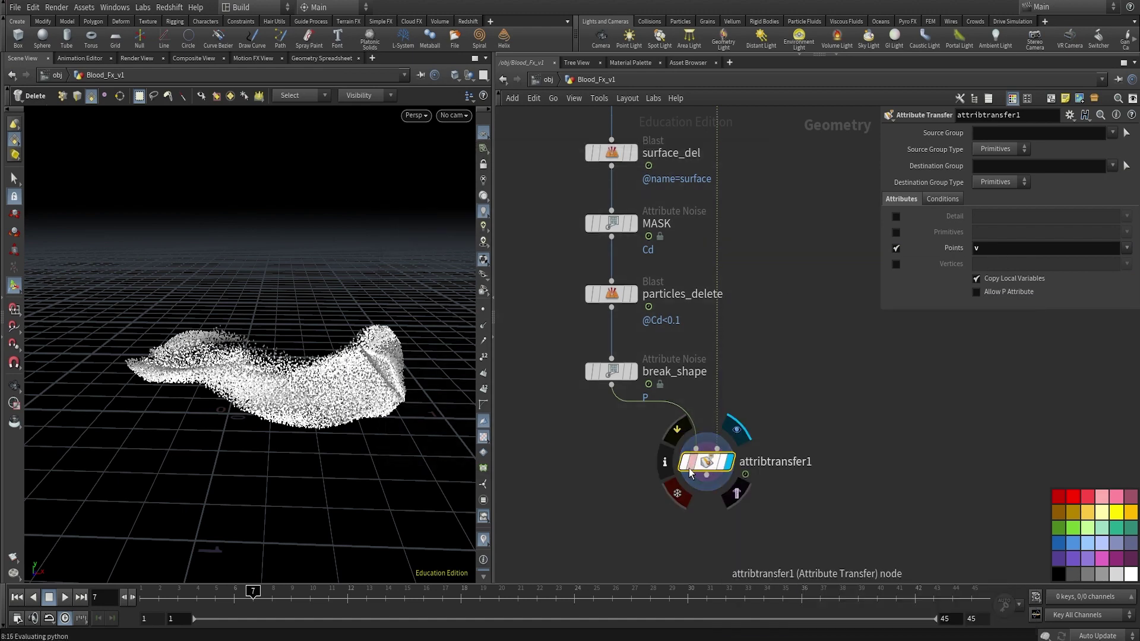
pyautogui.click(665, 464)
pyautogui.click(824, 374)
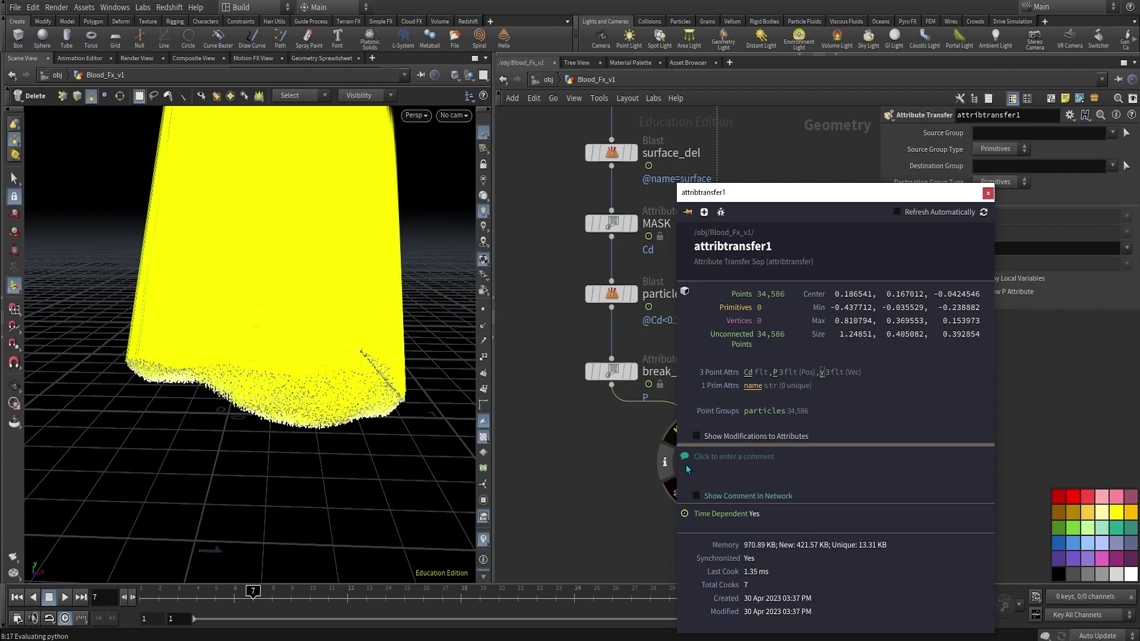
pyautogui.keyDown('alt'); pyautogui.moveTo(224, 415); pyautogui.dragTo(234, 370, button='right'); pyautogui.keyUp('alt')
pyautogui.moveTo(234, 370); pyautogui.dragTo(269, 356)
pyautogui.moveTo(270, 356); pyautogui.dragTo(463, 275, button='right')
pyautogui.moveTo(463, 275); pyautogui.dragTo(242, 293)
pyautogui.moveTo(241, 292); pyautogui.dragTo(275, 374, button='middle')
pyautogui.moveTo(275, 374); pyautogui.dragTo(95, 328)
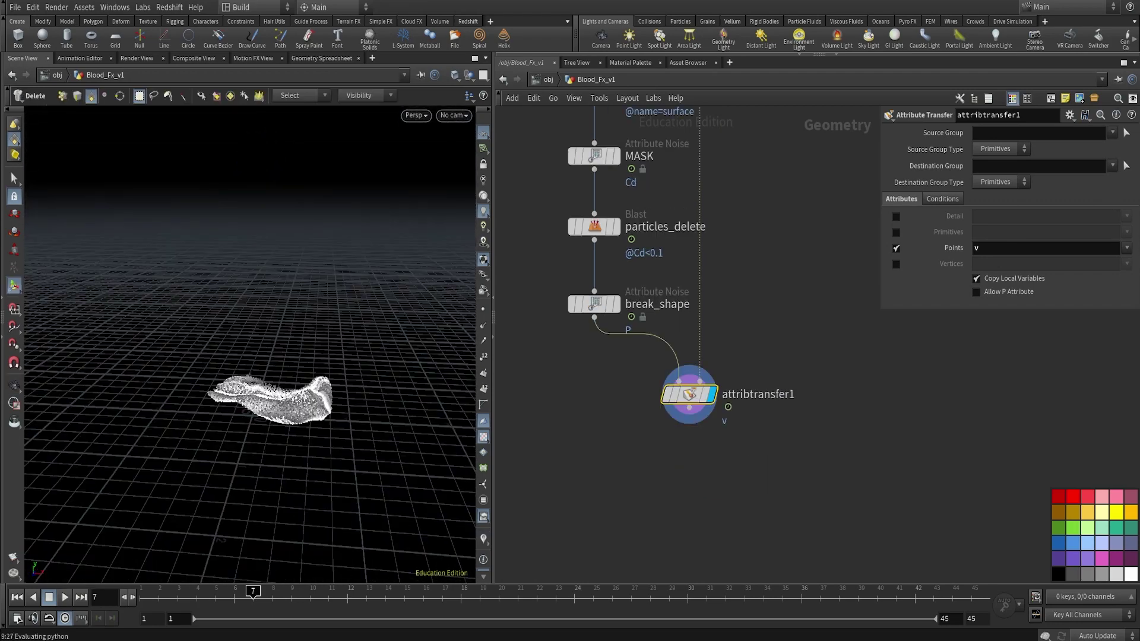
# Enclose the nodes from flipsource1 through attribtransfer1 in a network box
pyautogui.moveTo(716, 422); pyautogui.dragTo(711, 513, button='middle')
pyautogui.scroll(-2, 710, 514)
pyautogui.moveTo(541, 164); pyautogui.dragTo(778, 500)
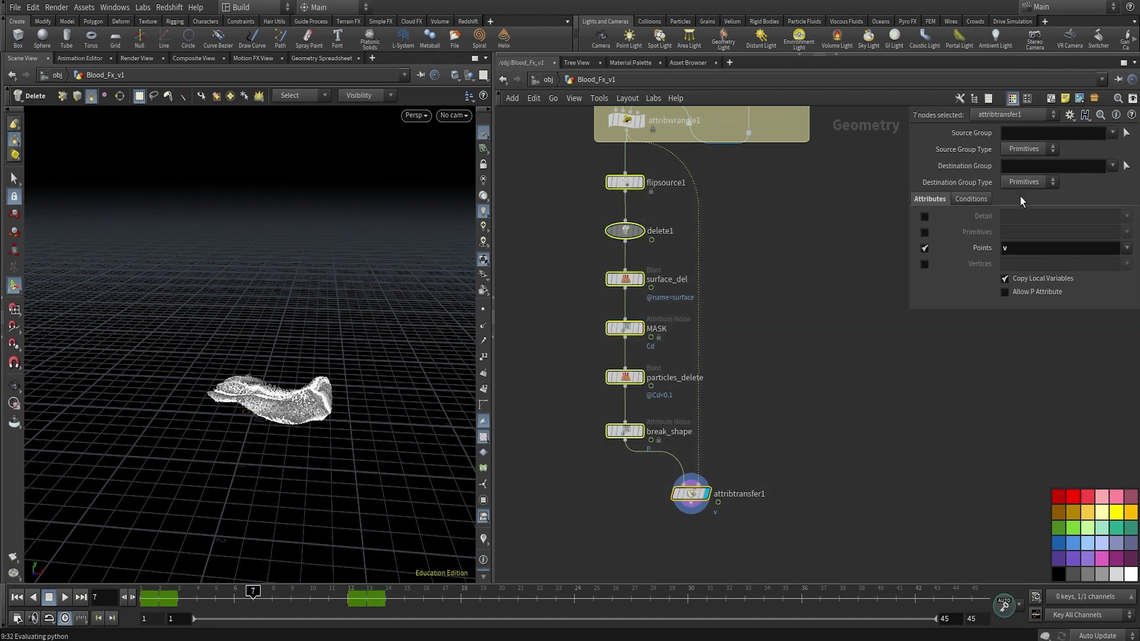
pyautogui.click(1049, 99)
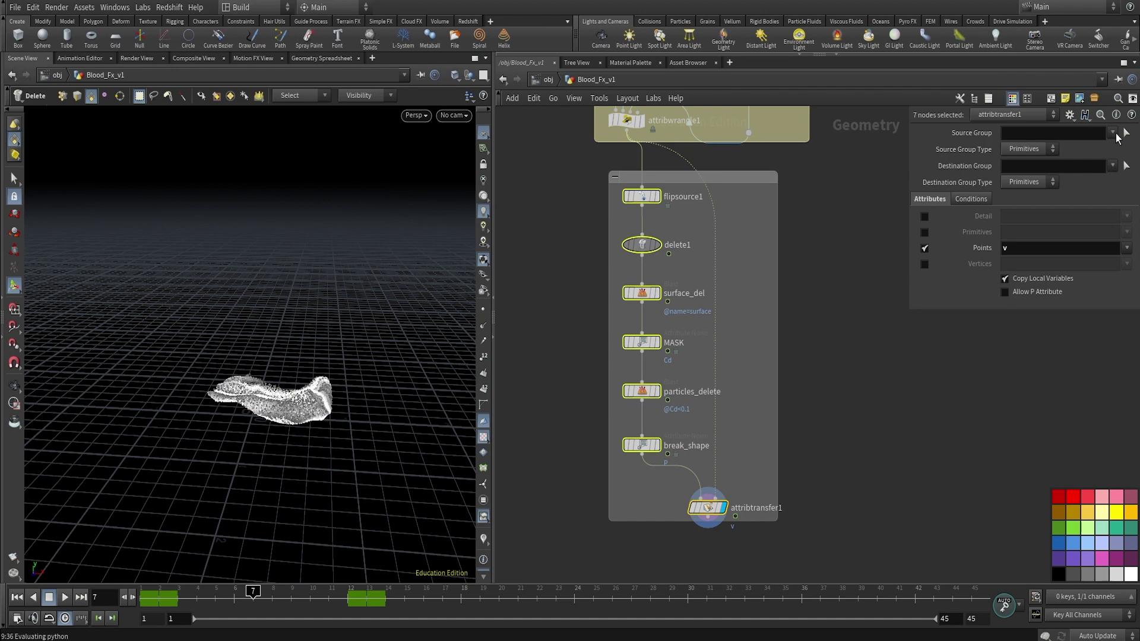
# Add a Point Velocity node below attribtransfer1 and set its Initialization to Keep Incoming
pyautogui.press('Tab')
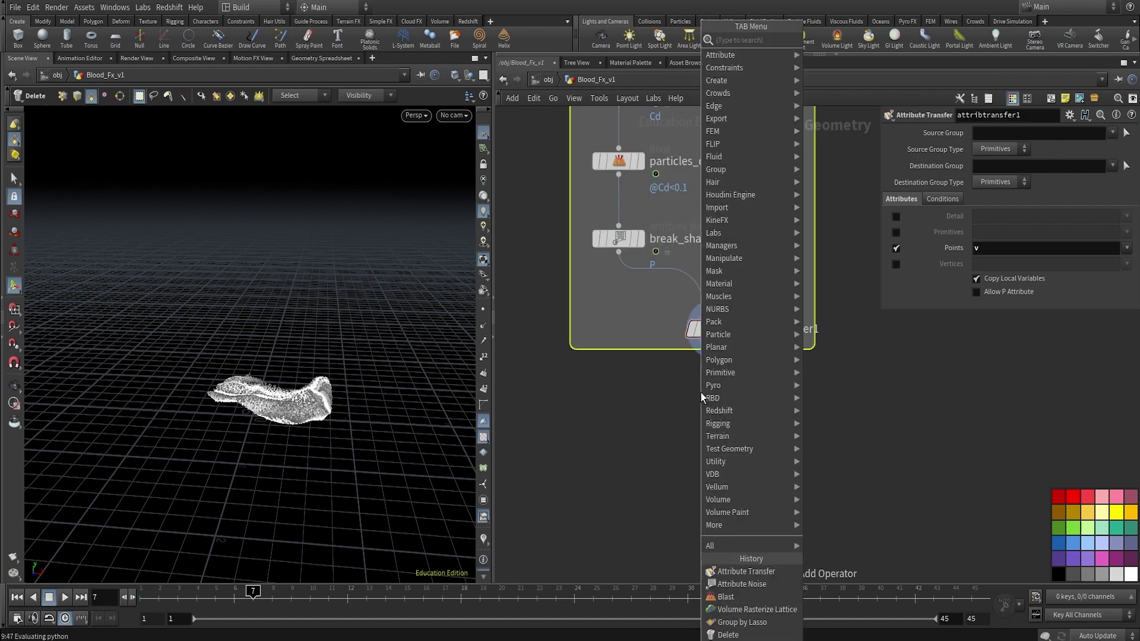
pyautogui.write('POINT')
pyautogui.press('Down')
pyautogui.press('Down')
pyautogui.press('Down')
pyautogui.press('Down')
pyautogui.press('Down')
pyautogui.press('Down')
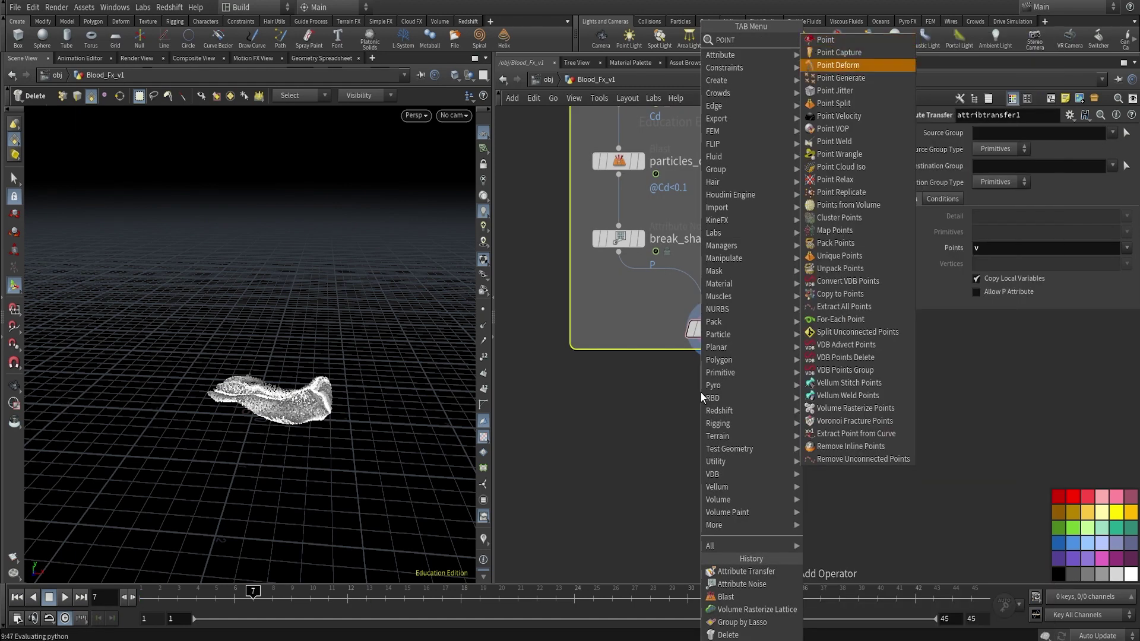
pyautogui.press('Return')
pyautogui.click(1037, 195)
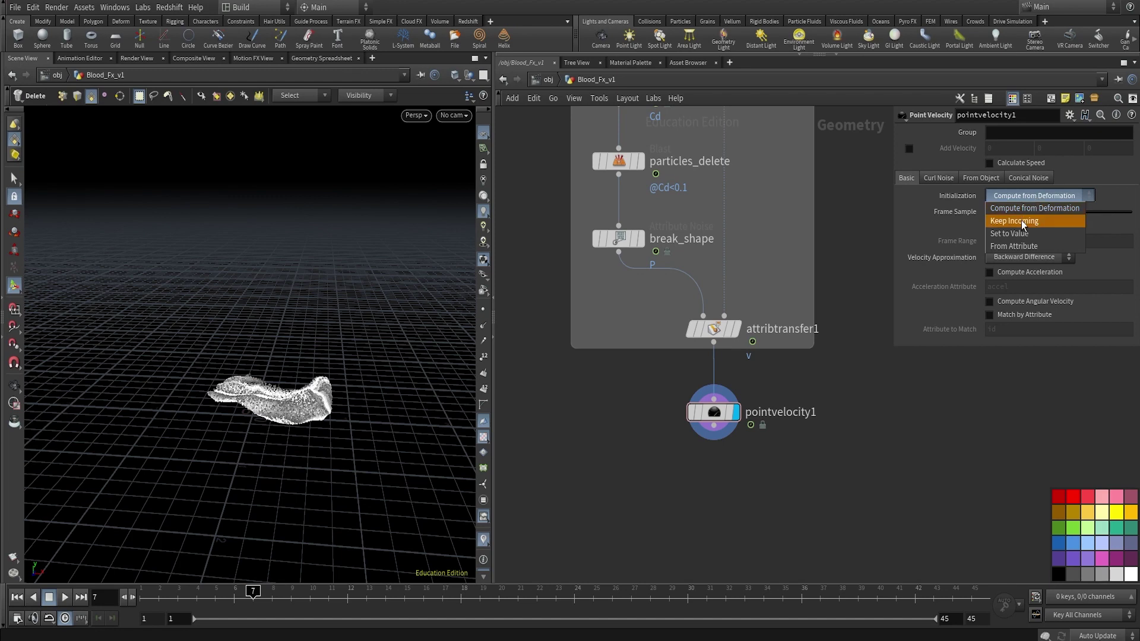
pyautogui.click(1021, 221)
# Add curl noise to pointvelocity1 with Scale 0.3, Pulse Duration 0.66, Swirl Size 0.48 and Turbulence 5
pyautogui.click(935, 179)
pyautogui.click(989, 193)
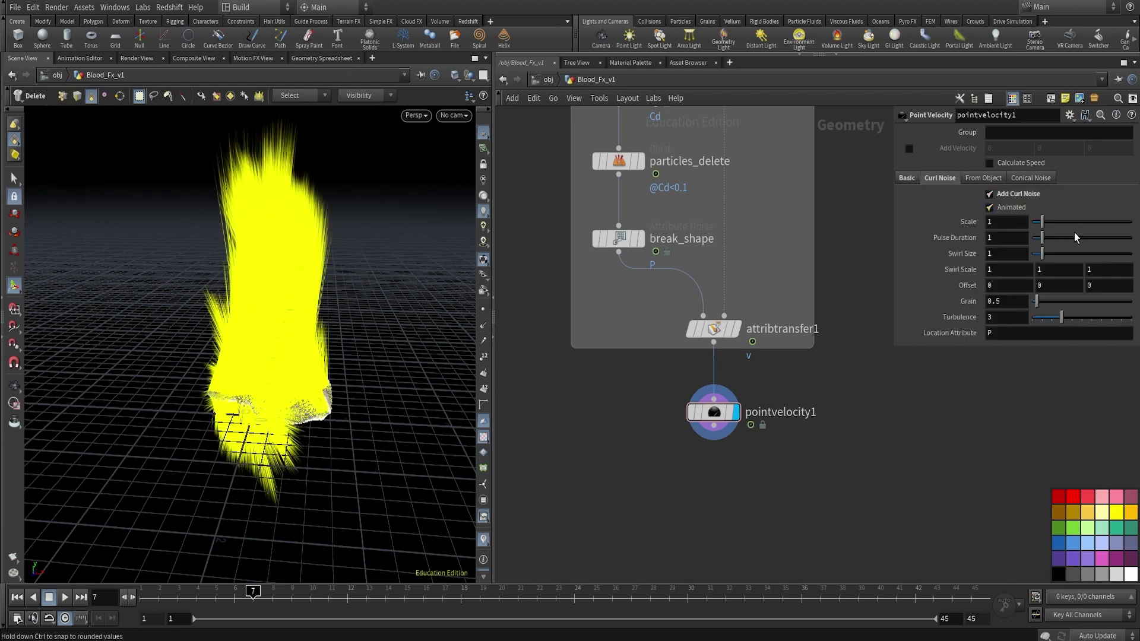
pyautogui.moveTo(1043, 222)
pyautogui.mouseDown()
pyautogui.moveTo(1056, 260)
pyautogui.moveTo(1038, 263)
pyautogui.mouseUp()
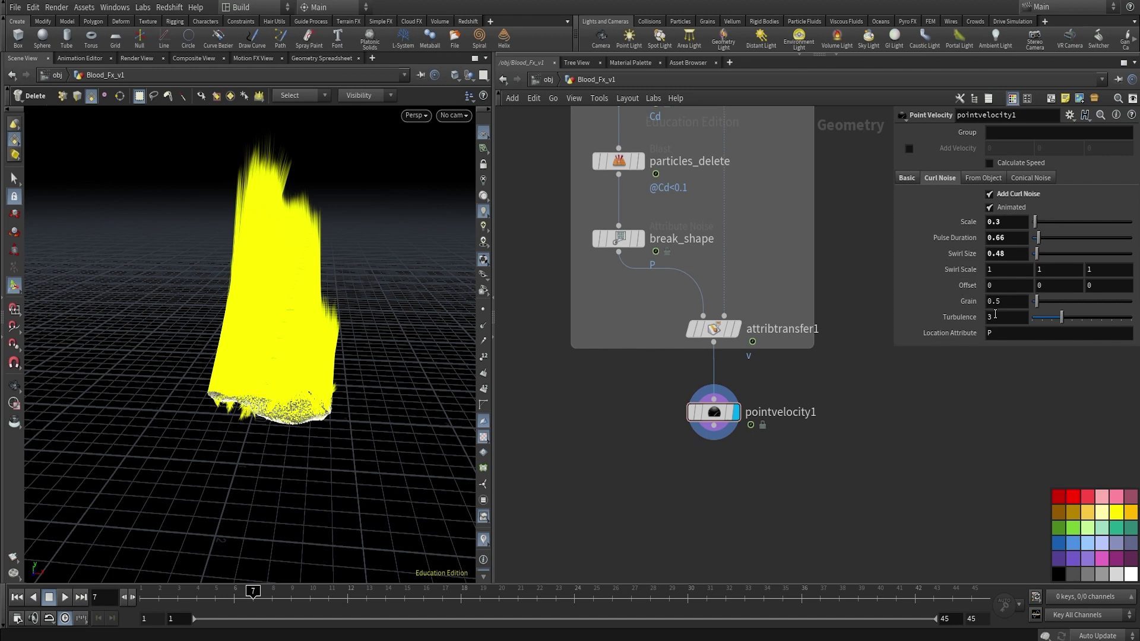
pyautogui.moveTo(1062, 317)
pyautogui.mouseDown()
pyautogui.moveTo(1081, 315)
pyautogui.moveTo(1021, 315)
pyautogui.moveTo(1091, 315)
pyautogui.moveTo(1082, 318)
pyautogui.mouseUp()
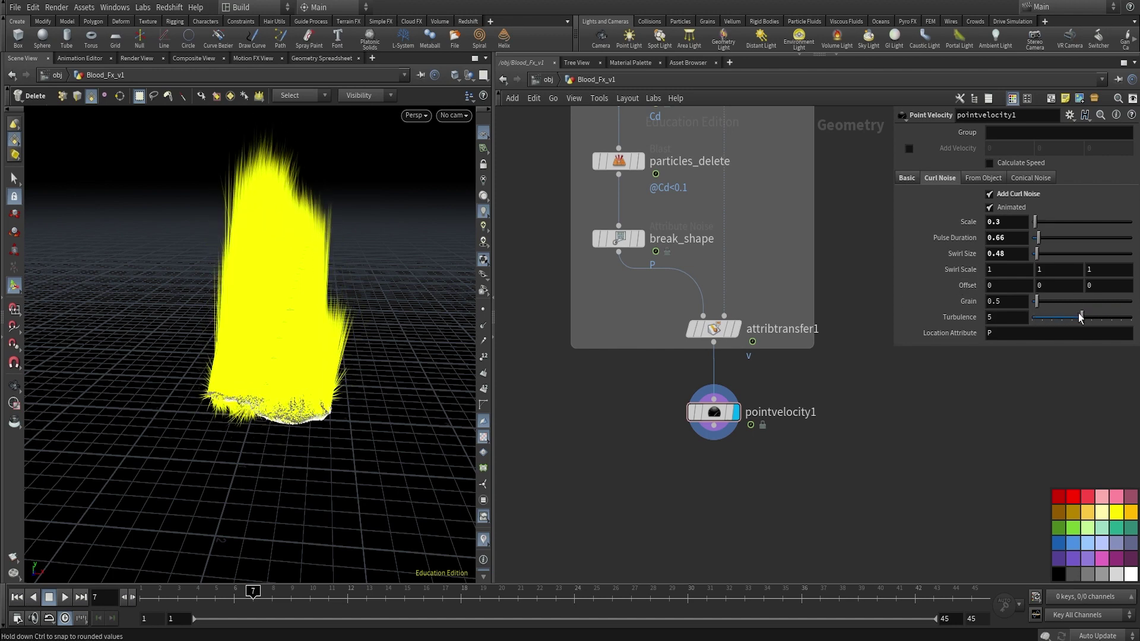
pyautogui.keyDown('alt'); pyautogui.moveTo(277, 375); pyautogui.dragTo(510, 332); pyautogui.keyUp('alt')
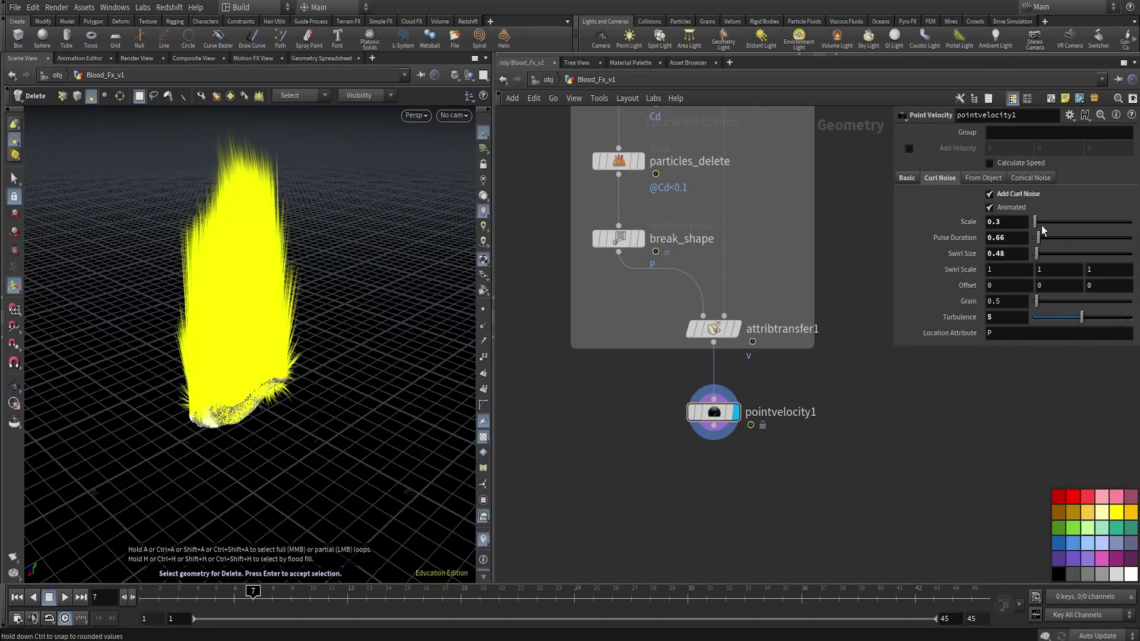
pyautogui.click(906, 177)
# Add an Attribute Wrangle below pointvelocity1 with the code v@v *= chf("mult_v"); and create its Mult V parameter
pyautogui.click(714, 439)
pyautogui.press('Tab')
pyautogui.write('attribw')
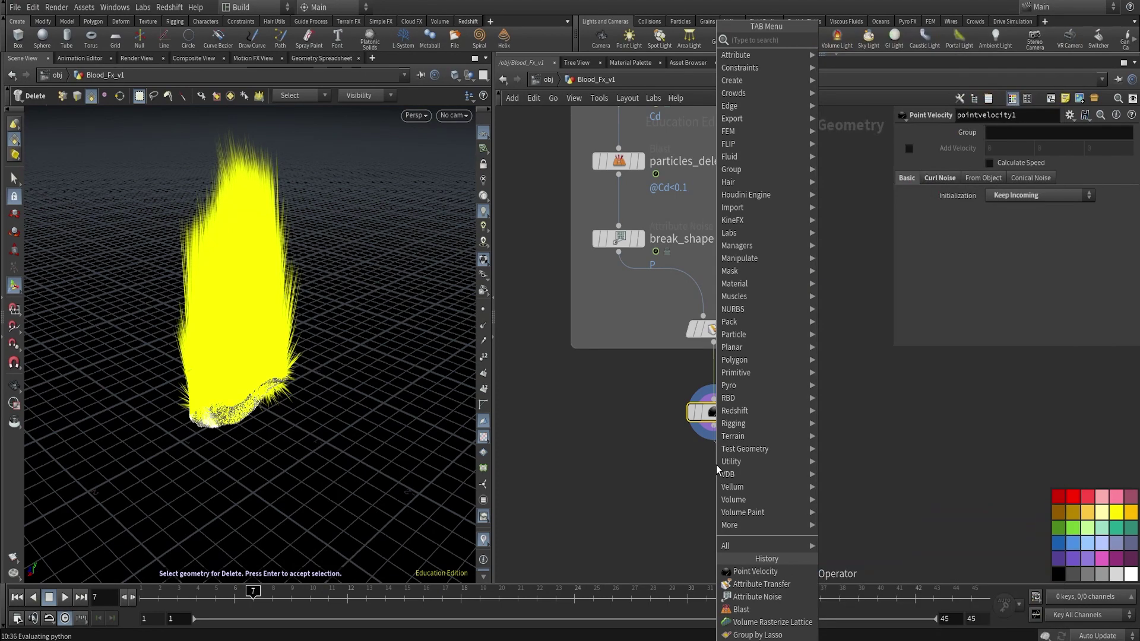
pyautogui.press('Return')
pyautogui.click(937, 244)
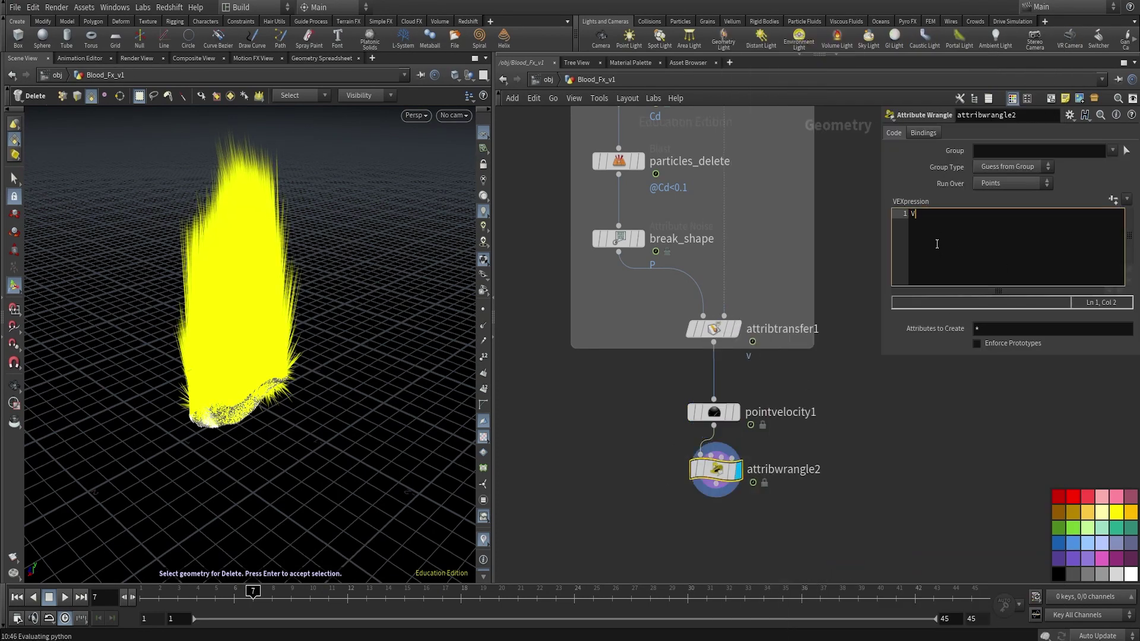
pyautogui.write('v@v *= chf("")')
pyautogui.press('BackSpace')
pyautogui.press('BackSpace')
pyautogui.click(1113, 199)
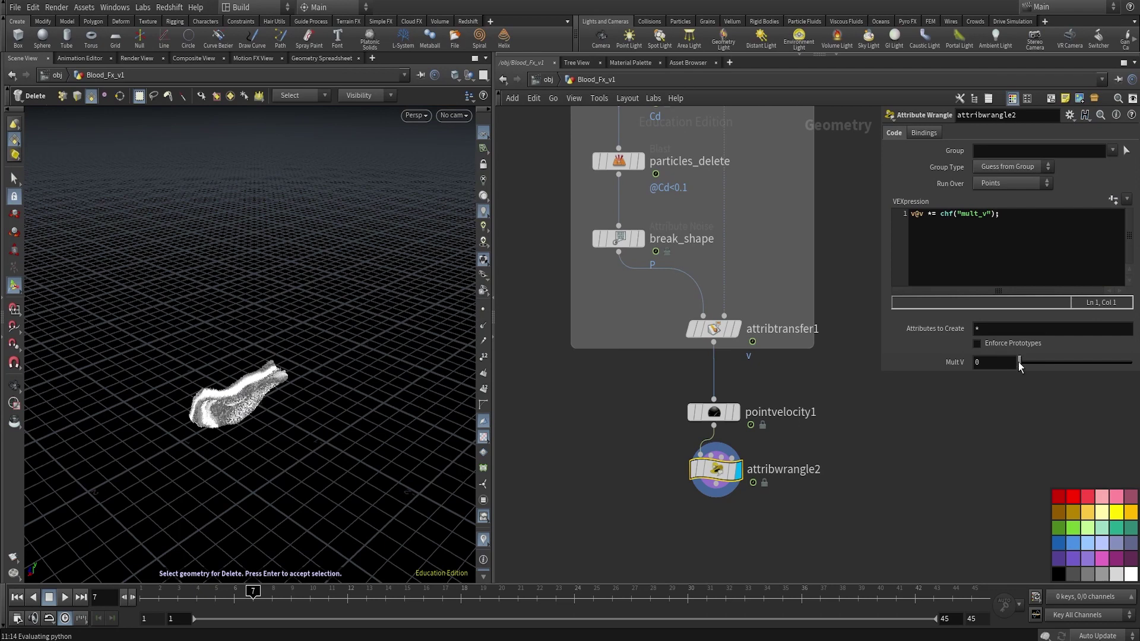
# Test several velocity multipliers on attribwrangle2 and set Mult V to 1.2
pyautogui.moveTo(1019, 362); pyautogui.dragTo(1129, 366)
pyautogui.moveTo(1005, 362)
pyautogui.mouseDown(button='middle')
pyautogui.moveTo(1030, 355)
pyautogui.moveTo(1016, 358)
pyautogui.mouseUp(button='middle')
pyautogui.moveTo(1004, 363); pyautogui.dragTo(959, 369)
pyautogui.write('1.5')
pyautogui.press('Return')
pyautogui.write('1.2')
pyautogui.press('Return')
# Enclose pointvelocity1 and attribwrangle2 in a network box titled OPTIONAL V CHANGES
pyautogui.moveTo(843, 475); pyautogui.dragTo(824, 366, button='middle')
pyautogui.moveTo(813, 404); pyautogui.dragTo(656, 279)
pyautogui.click(1051, 99)
pyautogui.doubleClick(731, 279)
pyautogui.write('OPTIONA')
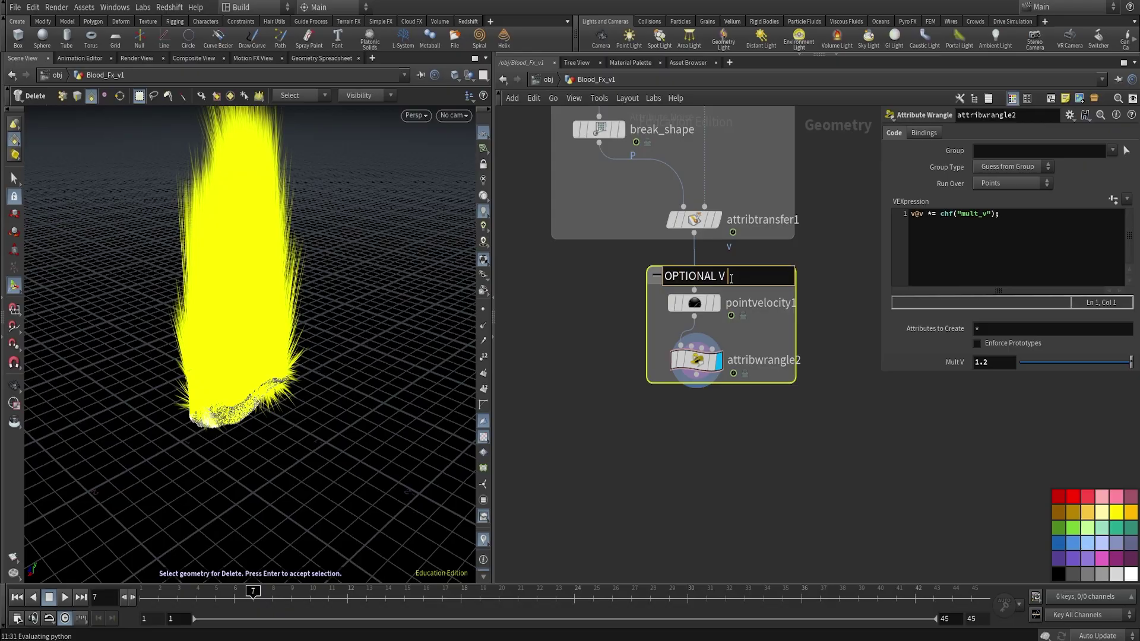
pyautogui.write('L V')
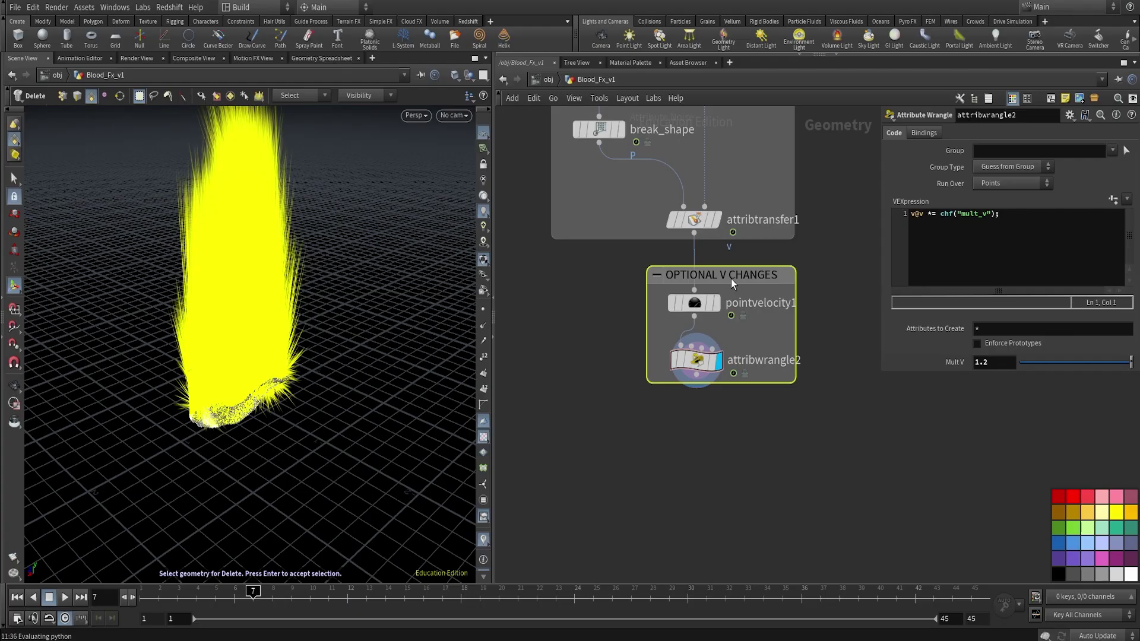
pyautogui.moveTo(732, 279); pyautogui.dragTo(694, 297)
# Add a DOP Network below attribwrangle2, fed by its output through the first input
pyautogui.moveTo(698, 469); pyautogui.dragTo(695, 340, button='middle')
pyautogui.click(679, 283)
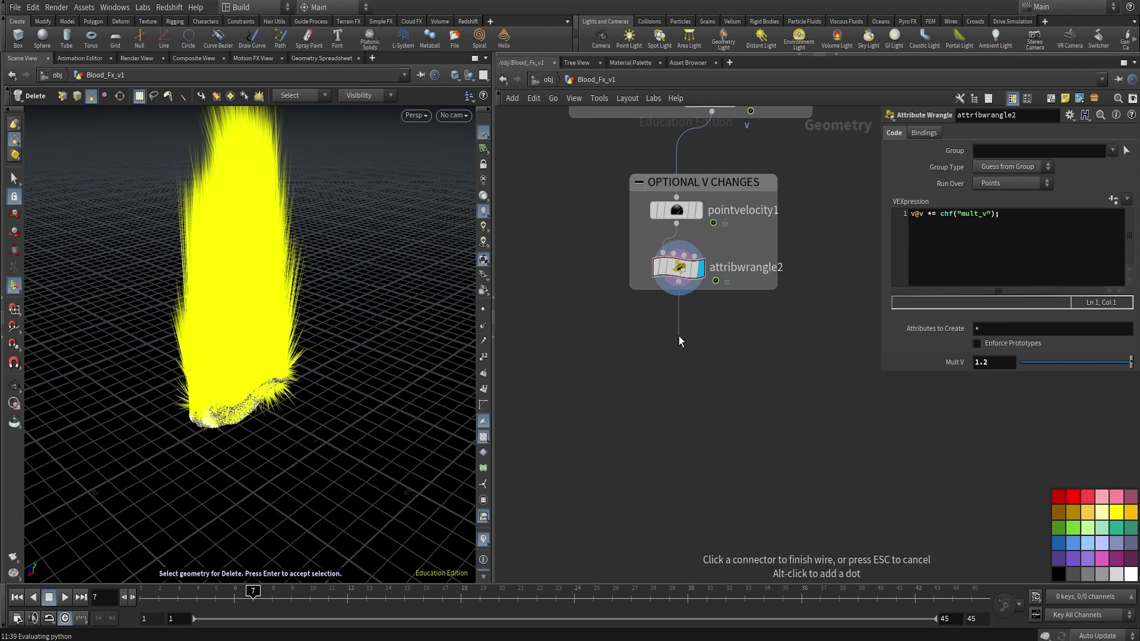
pyautogui.click(679, 336)
pyautogui.write('dopn')
pyautogui.press('Return')
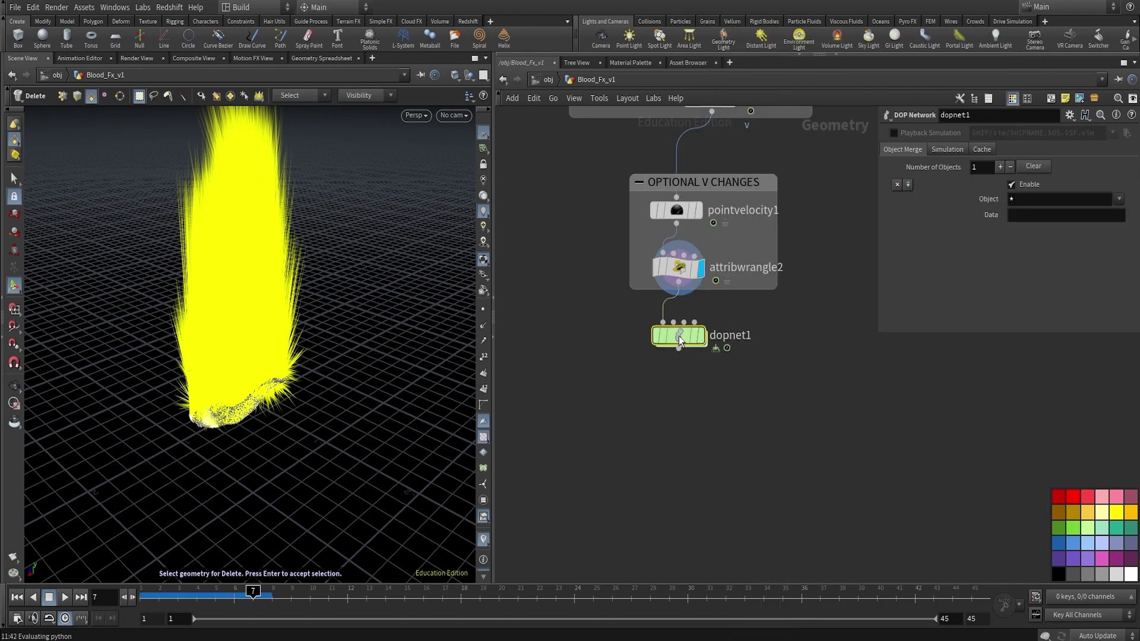
# Rename the DOP Network as flip_sim and make it the displayed node
pyautogui.doubleClick(745, 338)
pyautogui.write('fl')
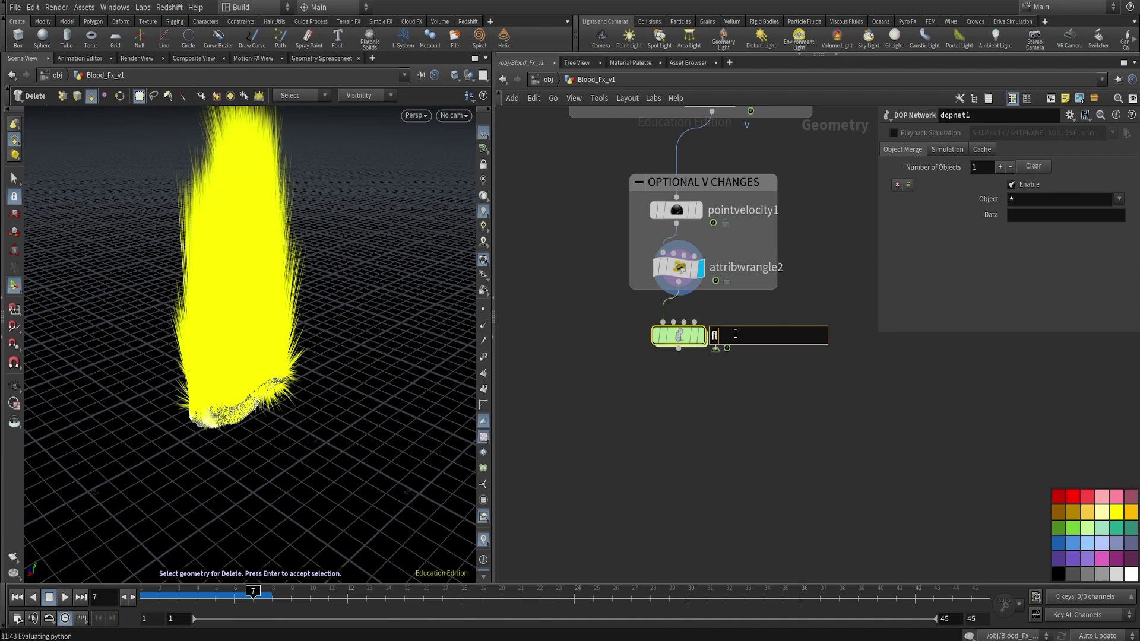
pyautogui.write('ip_sim')
pyautogui.press('Return')
pyautogui.press('r')
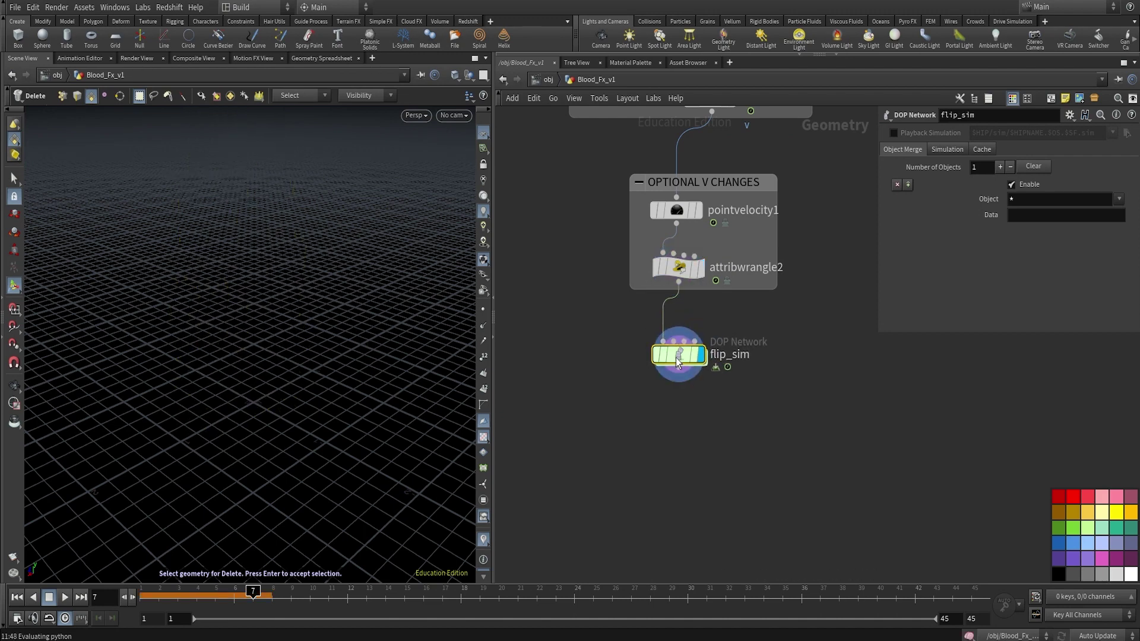
# Inside flip_sim, place a Gravity Force above output and a FLIP Solver above the gravity node
pyautogui.doubleClick(678, 360)
pyautogui.press('Tab')
pyautogui.write('grav')
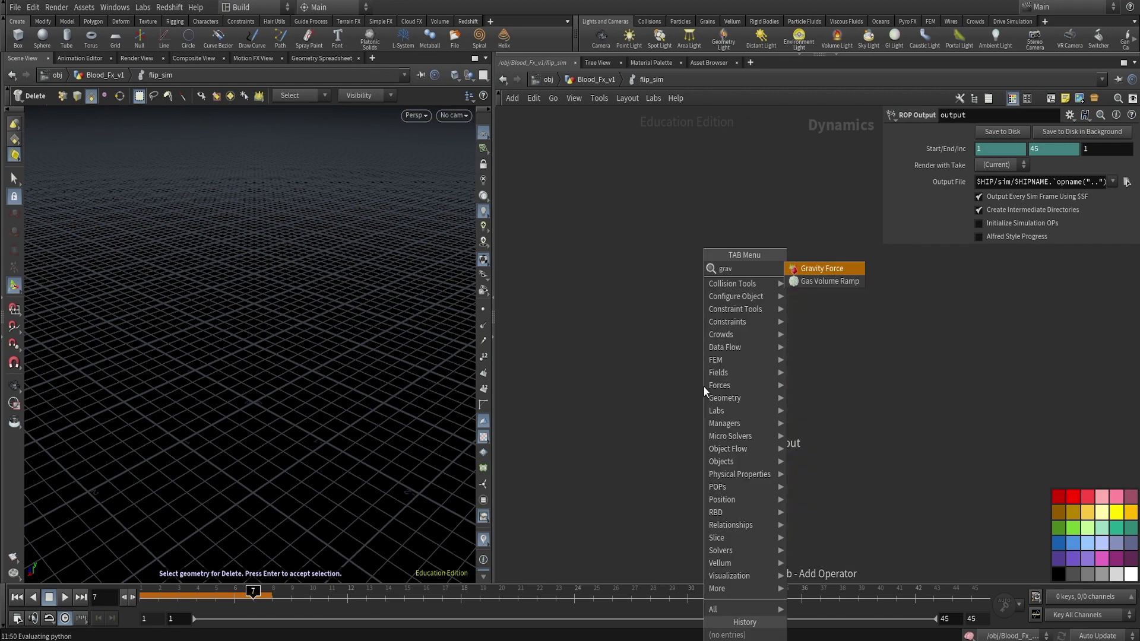
pyautogui.press('Return')
pyautogui.click(712, 387)
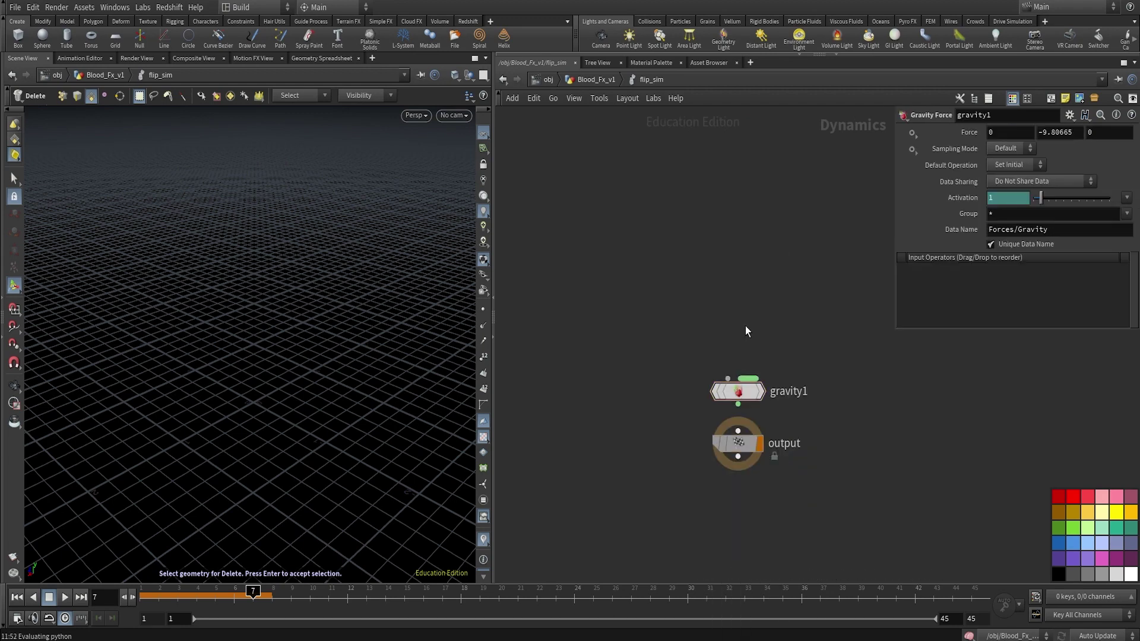
pyautogui.press('Tab')
pyautogui.write('flip')
pyautogui.press('Return')
pyautogui.click(745, 326)
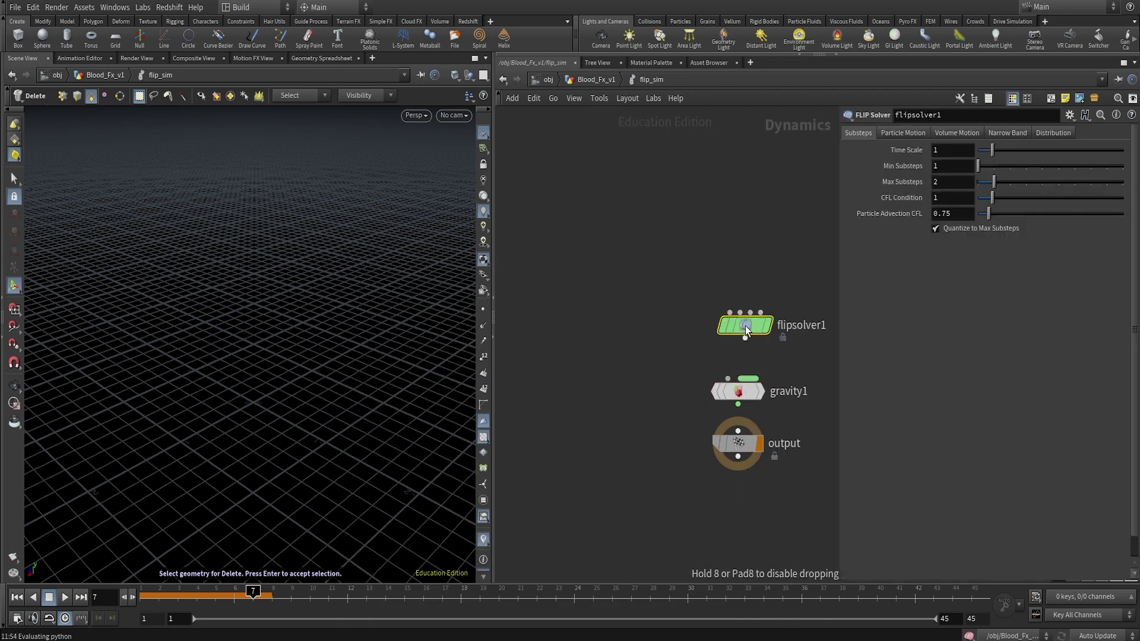
# Add a FLIP Object and a Volume Source above flipsolver1, one on each side
pyautogui.press('Tab')
pyautogui.press('Escape')
pyautogui.click(657, 259)
pyautogui.press('Tab')
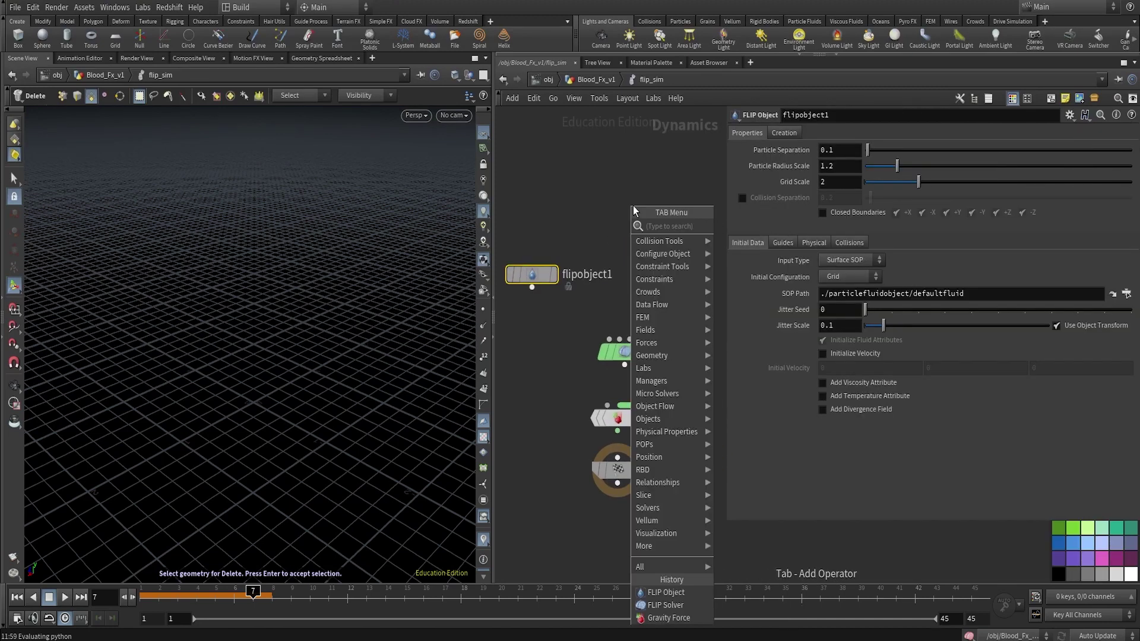
pyautogui.write('vol')
pyautogui.press('Return')
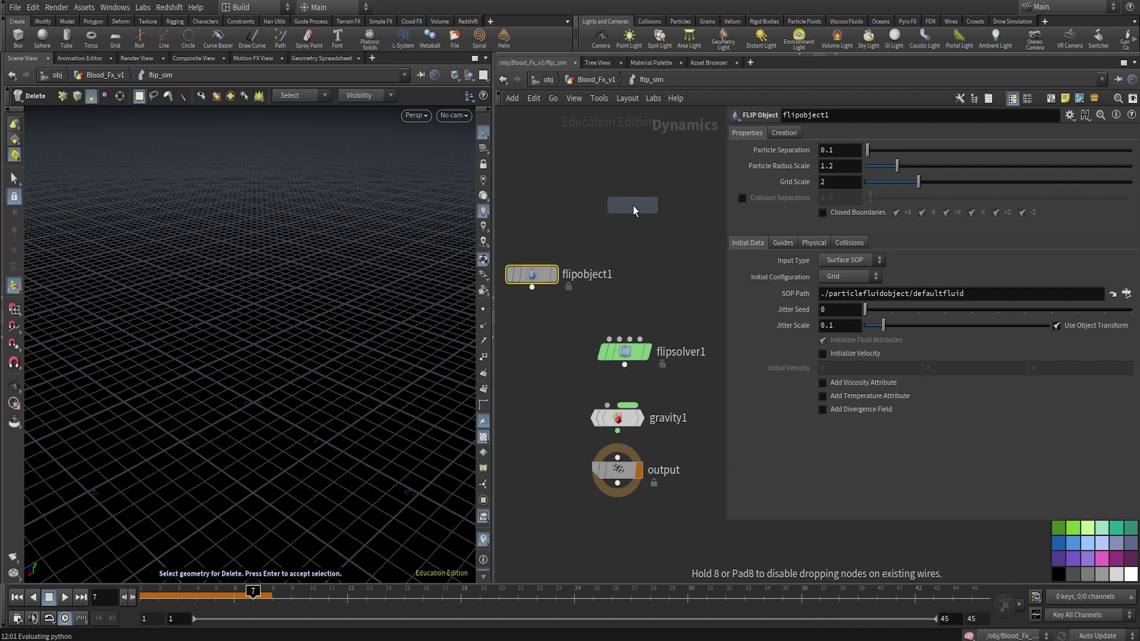
pyautogui.click(633, 206)
pyautogui.moveTo(712, 245); pyautogui.dragTo(712, 250, button='middle')
pyautogui.moveTo(634, 209); pyautogui.dragTo(702, 244)
# Wire flipobject1 into flipsolver1's first input and volumesource1 into its last, then chain the solver through gravity1 to output
pyautogui.click(618, 436)
pyautogui.click(618, 463)
pyautogui.click(625, 369)
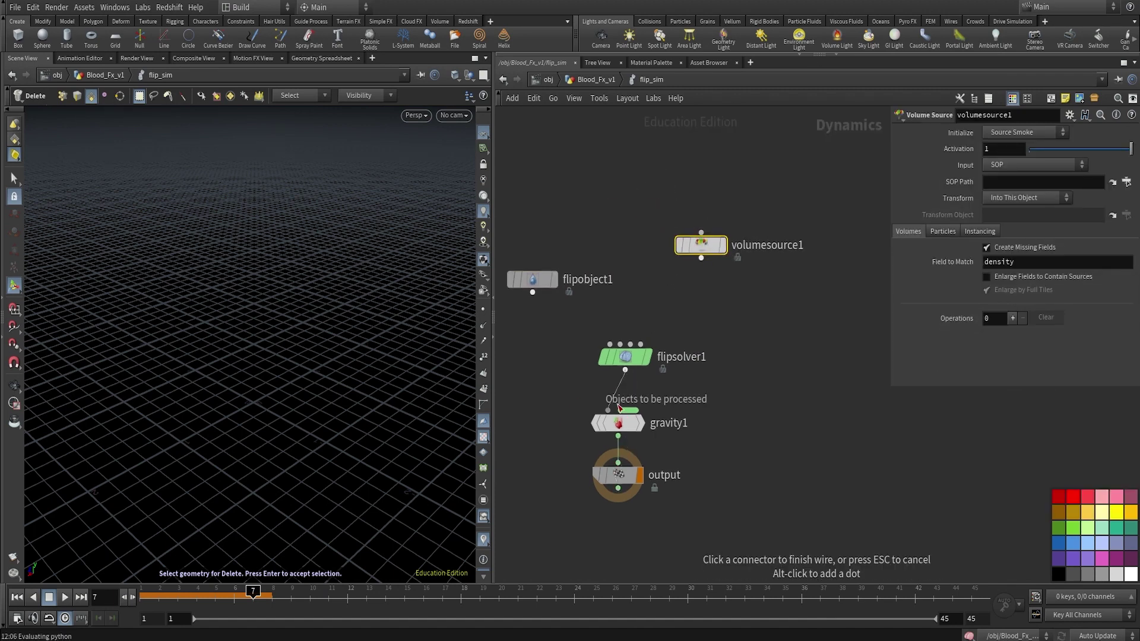
pyautogui.click(609, 409)
pyautogui.click(533, 292)
pyautogui.click(610, 344)
pyautogui.click(640, 344)
pyautogui.click(701, 258)
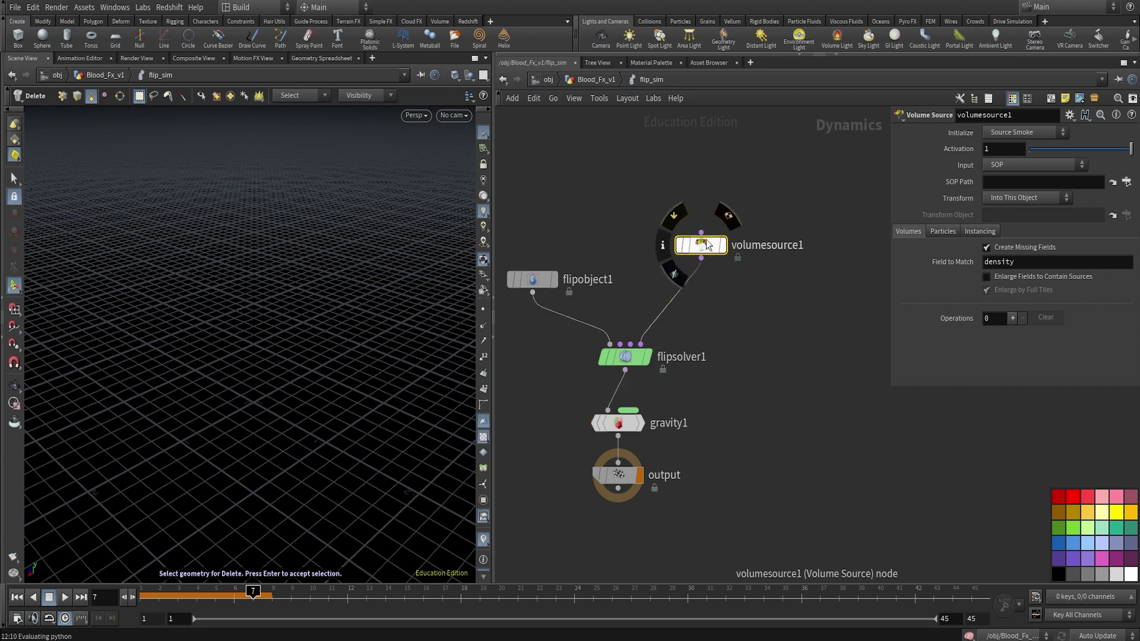
pyautogui.moveTo(706, 245); pyautogui.dragTo(702, 259)
pyautogui.press('Tab')
pyautogui.write('pop source')
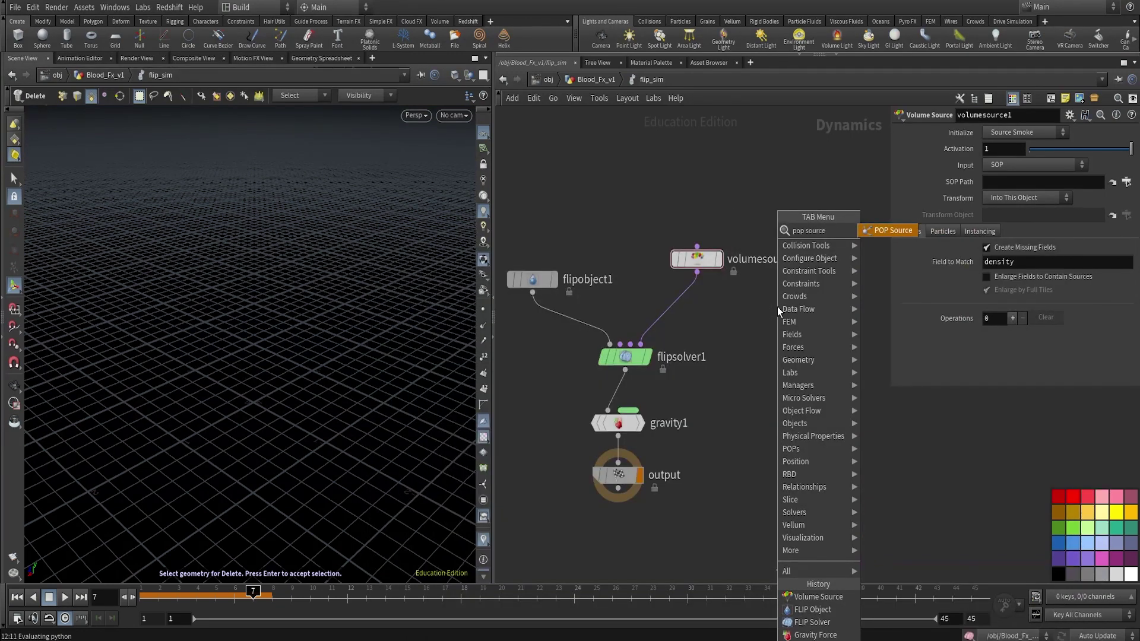
pyautogui.press('Return')
pyautogui.click(777, 307)
pyautogui.moveTo(778, 309); pyautogui.dragTo(789, 323)
pyautogui.moveTo(853, 382); pyautogui.dragTo(834, 355)
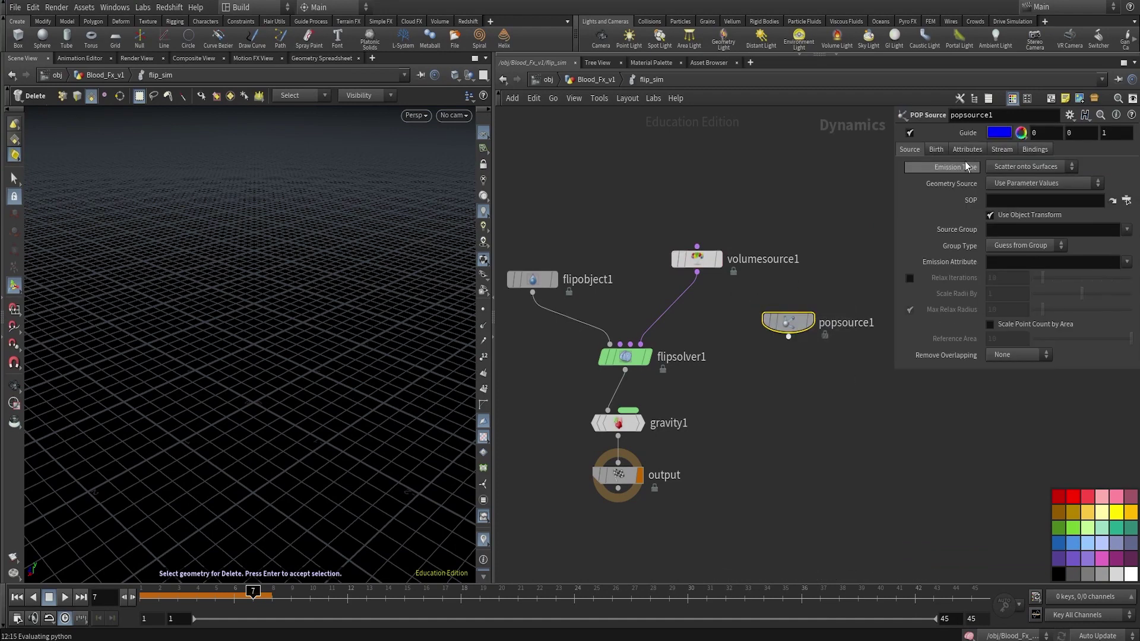
pyautogui.click(936, 149)
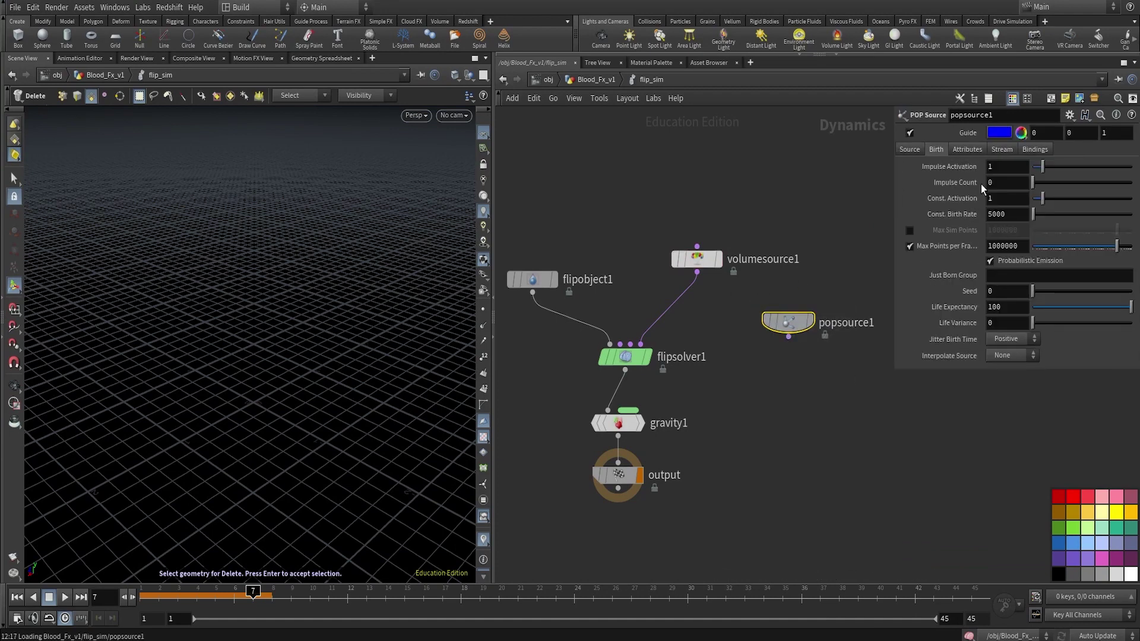
pyautogui.click(969, 150)
pyautogui.click(1002, 149)
pyautogui.click(1040, 149)
pyautogui.click(931, 149)
pyautogui.click(910, 149)
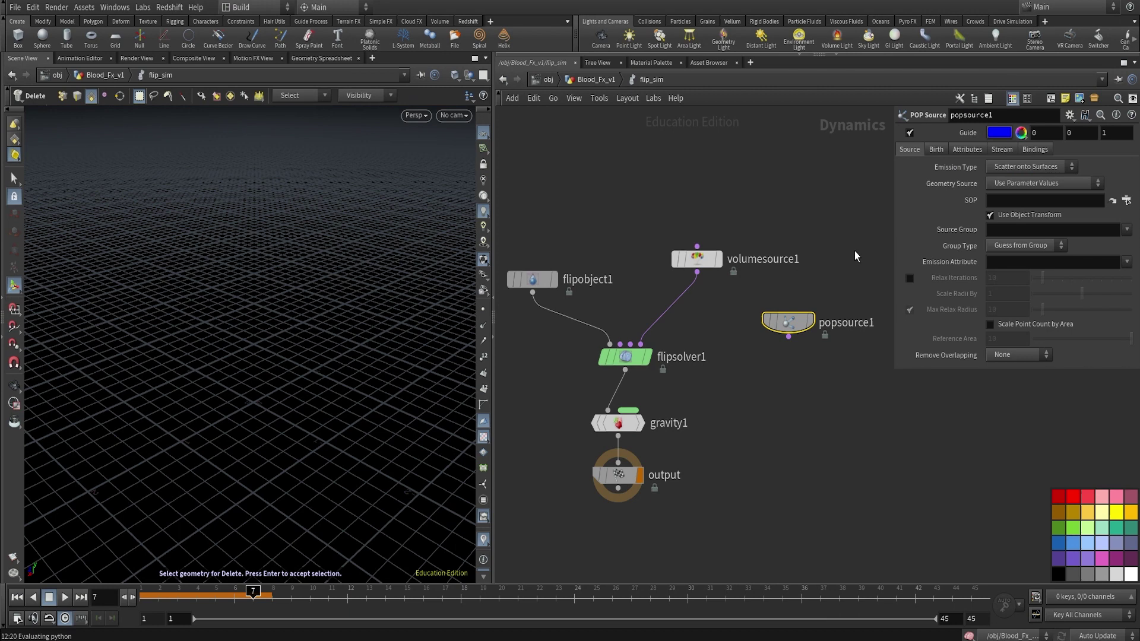
pyautogui.press('Delete')
# Initialize volumesource1 as Source FLIP, remove its surface volume operation, and turn off Create Missing Fields
pyautogui.click(718, 257)
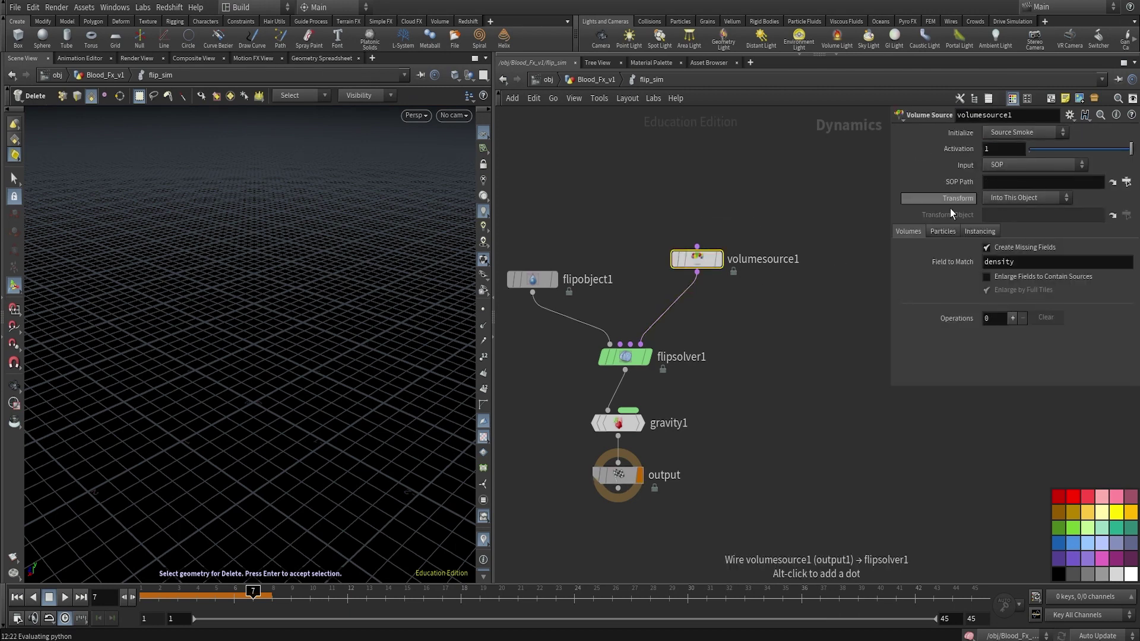
pyautogui.click(1019, 132)
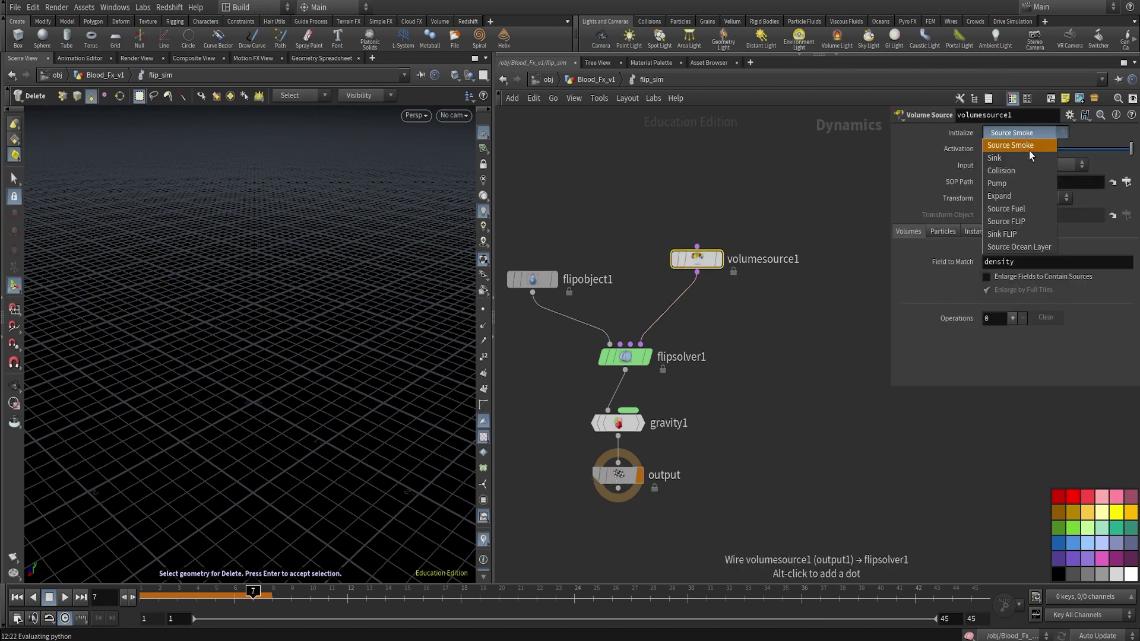
pyautogui.click(1030, 219)
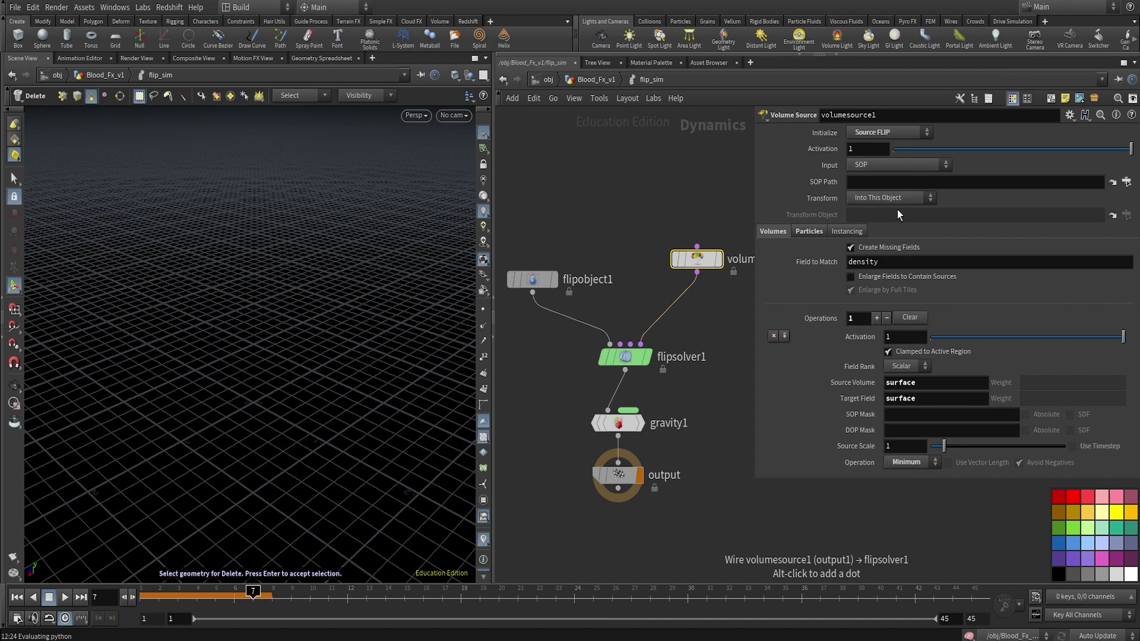
pyautogui.click(775, 336)
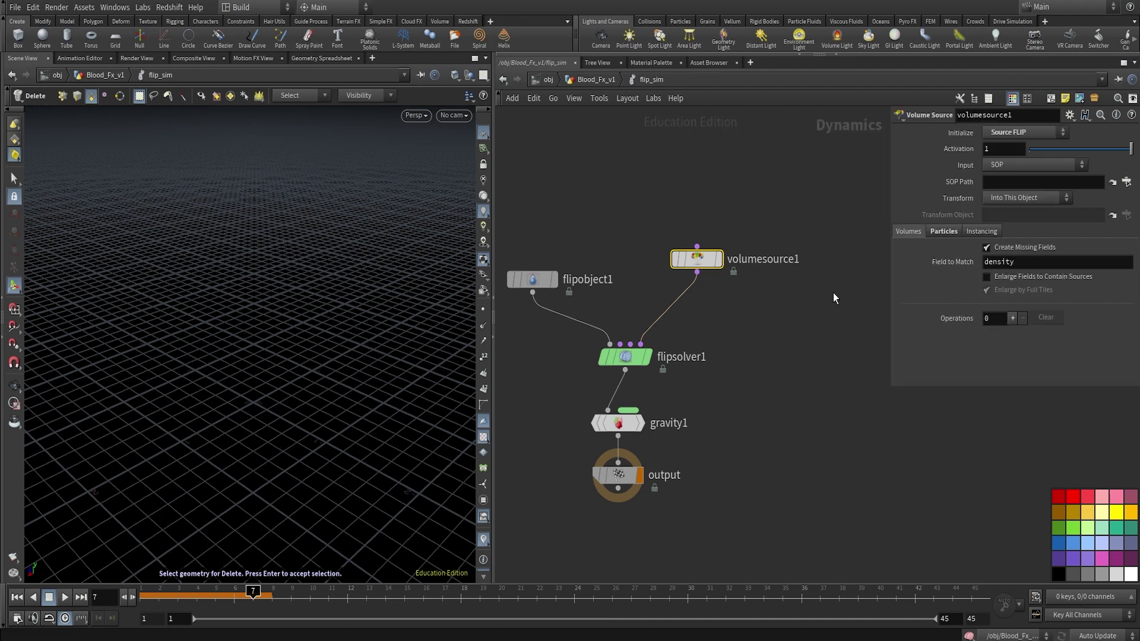
pyautogui.click(987, 248)
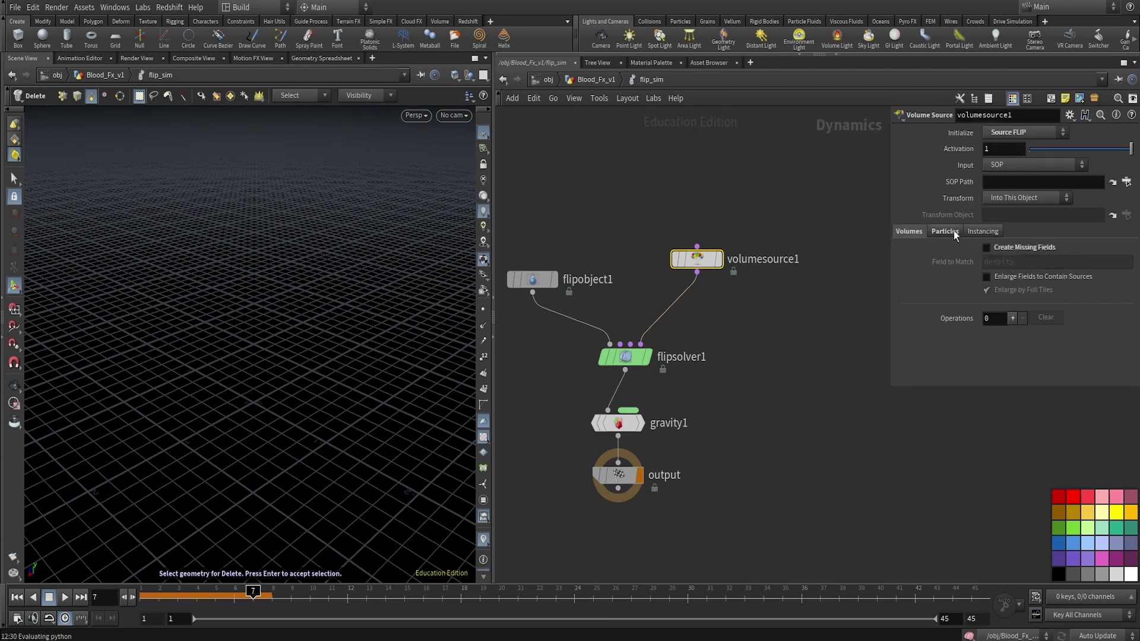
# Set volumesource1's Input to First Context Geometry and review its particle sourcing settings
pyautogui.click(1021, 162)
pyautogui.click(1021, 162)
pyautogui.click(1065, 169)
pyautogui.click(1042, 190)
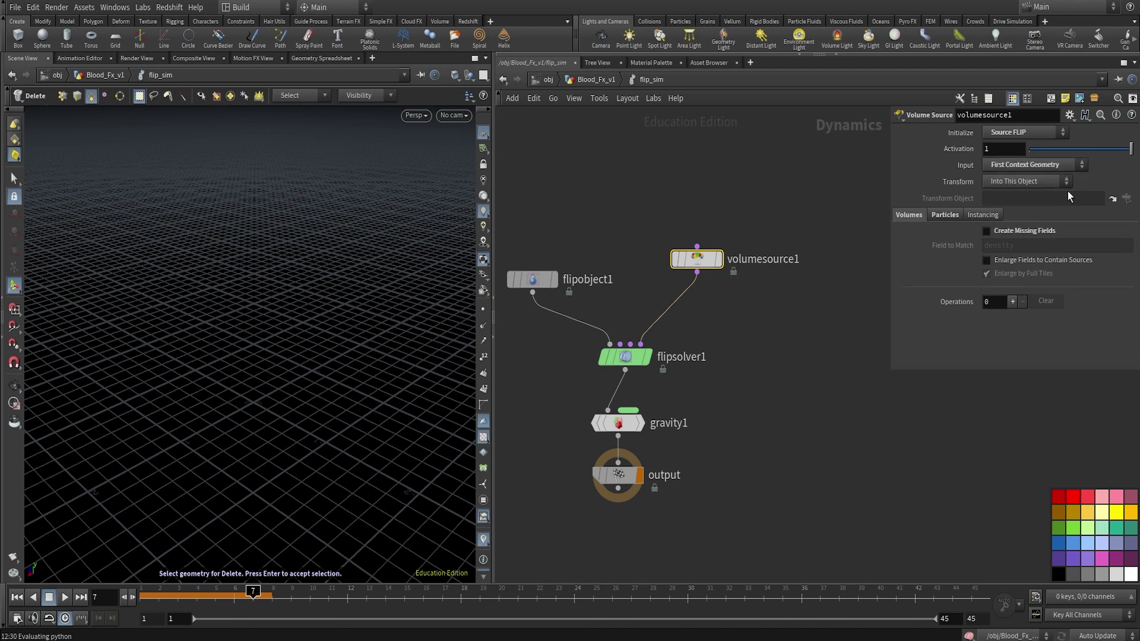
pyautogui.click(949, 215)
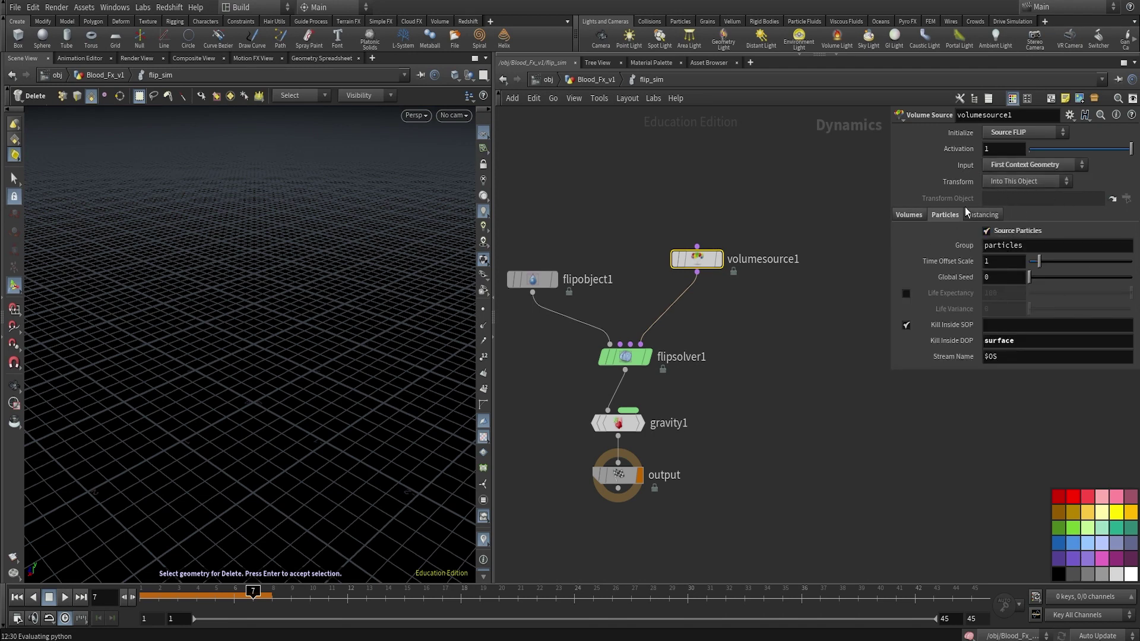
pyautogui.click(912, 215)
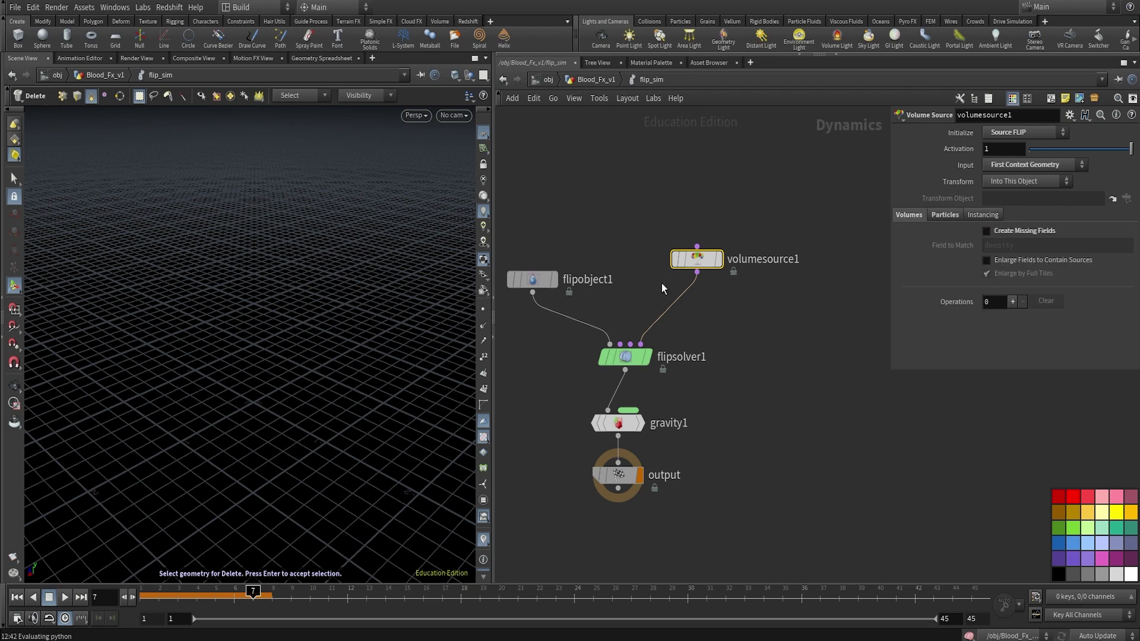
# Set flipobject1's Input Type to Particle Field and clear its default SOP Path
pyautogui.click(530, 279)
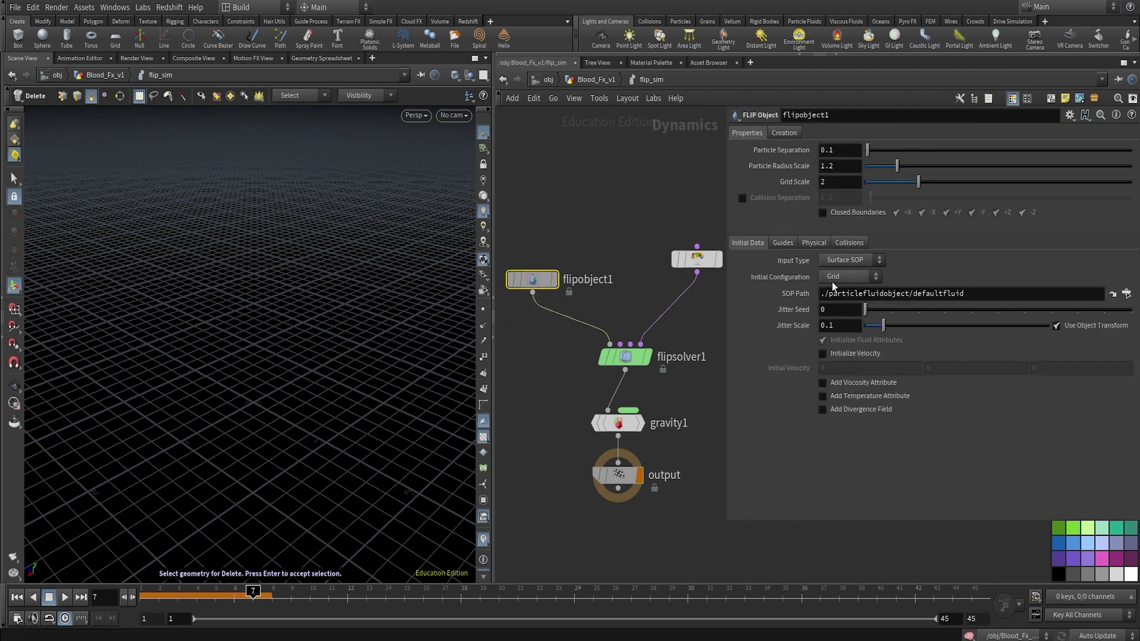
pyautogui.click(842, 261)
pyautogui.click(853, 286)
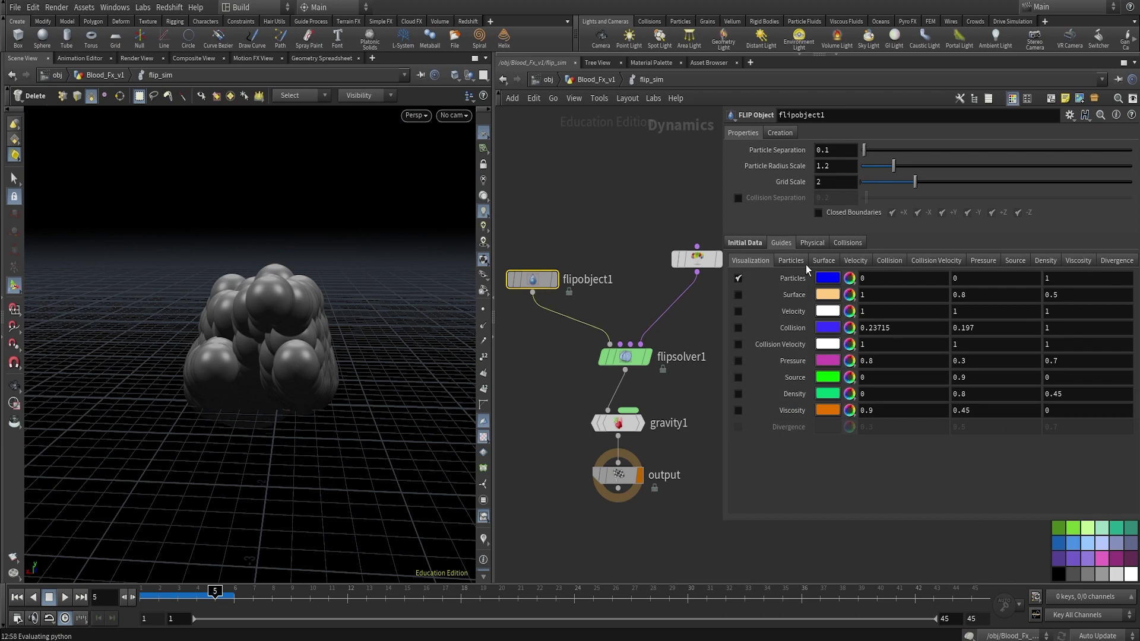
# Change flipobject1's particle guide Visualization to Particles and return to its initial data settings
pyautogui.click(804, 262)
pyautogui.click(837, 278)
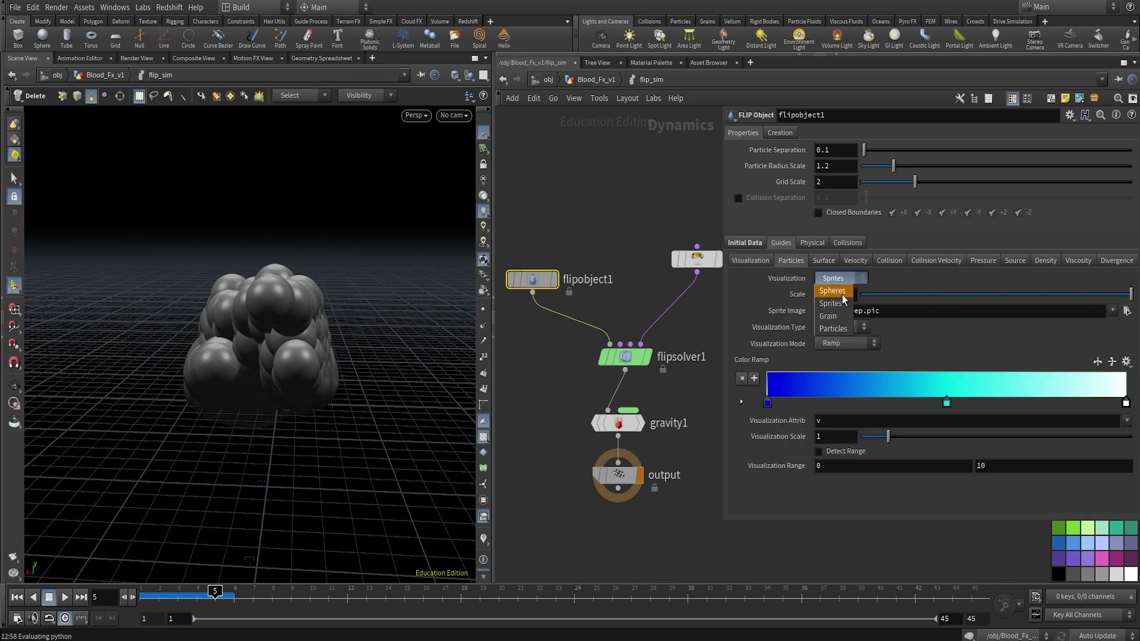
pyautogui.click(836, 328)
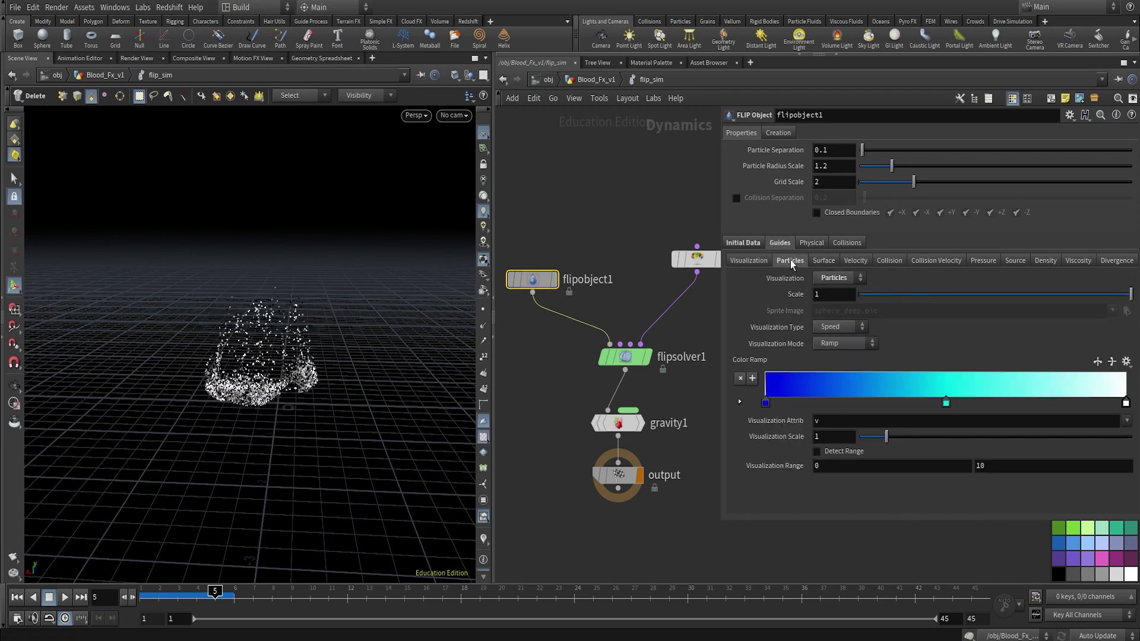
pyautogui.click(743, 243)
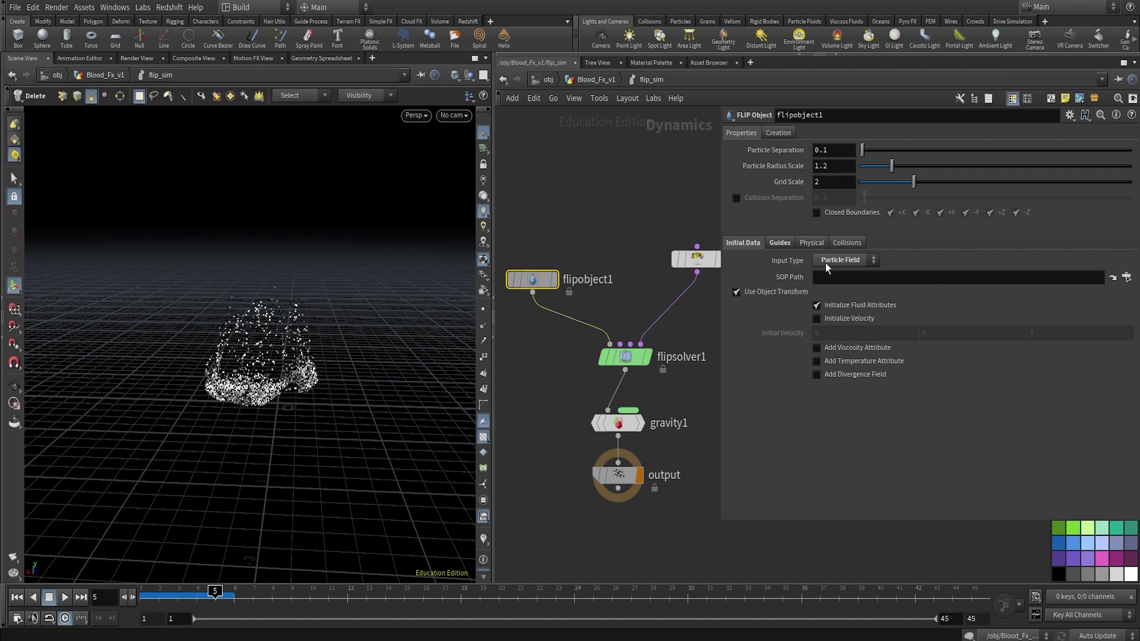
# Back in the Blood_Fx_v1 network, make room above flip_sim and insert a Null between attribwrangle2 and flip_sim
pyautogui.press('u')
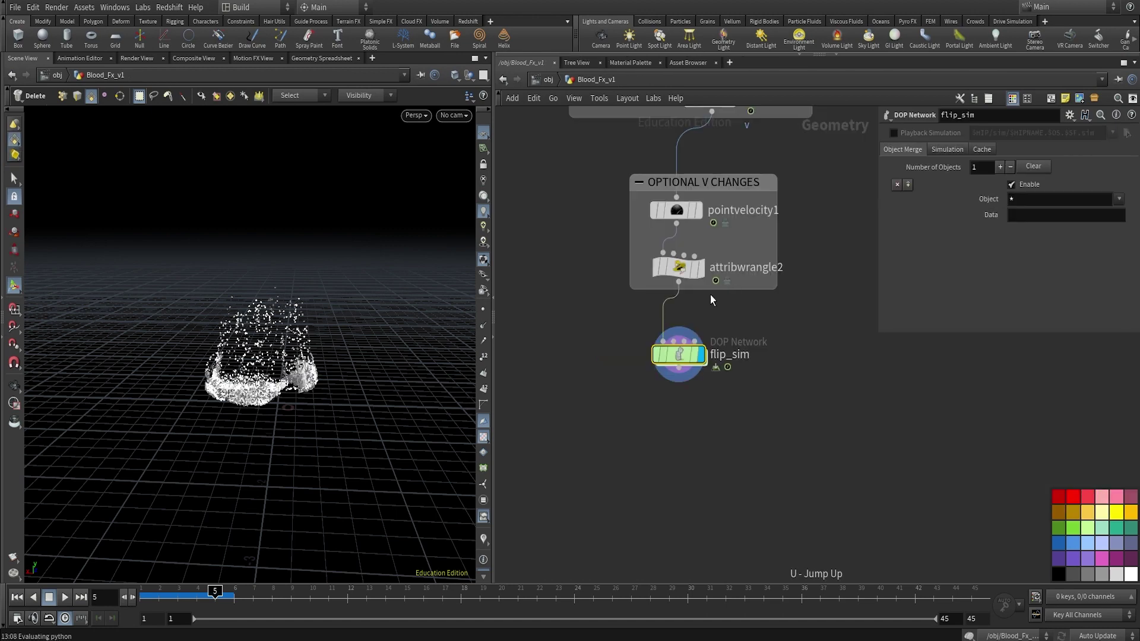
pyautogui.moveTo(681, 364); pyautogui.dragTo(686, 423)
pyautogui.press('Tab')
pyautogui.write('null')
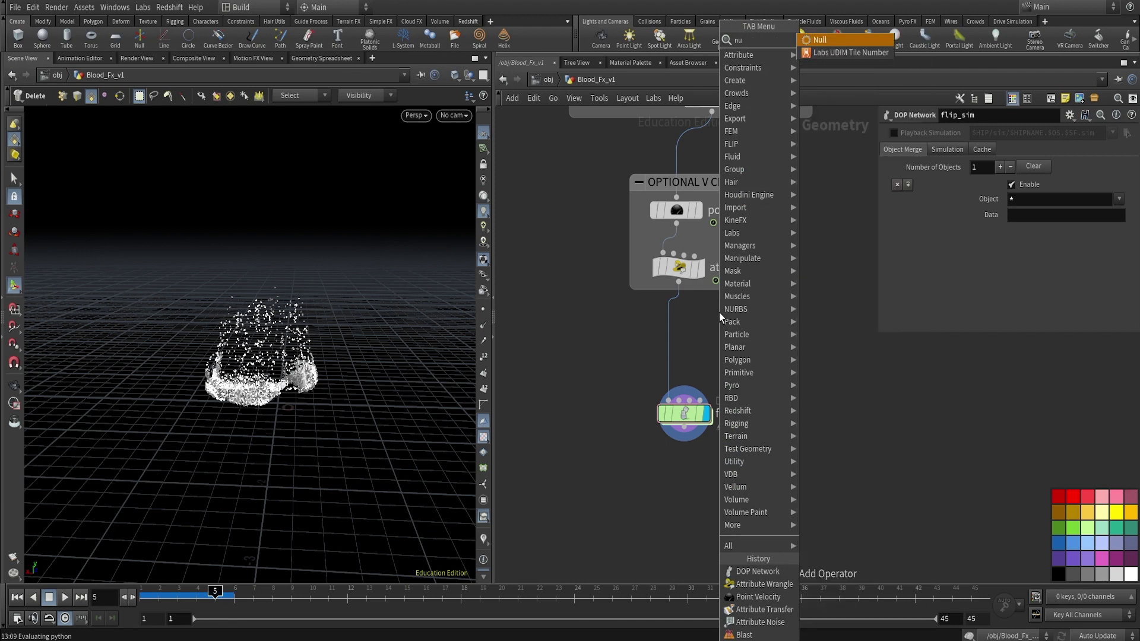
pyautogui.press('Return')
pyautogui.click(719, 312)
pyautogui.scroll(-3, 719, 313)
pyautogui.moveTo(721, 319); pyautogui.dragTo(686, 333)
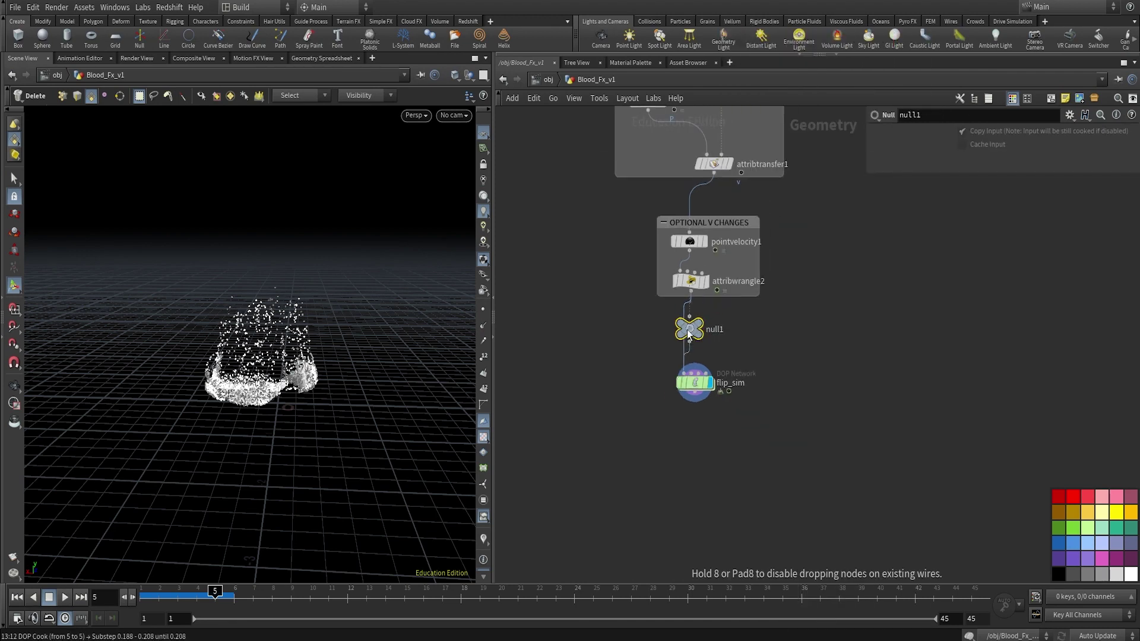
# Rename the new Null as OUT_SOURCE
pyautogui.doubleClick(723, 330)
pyautogui.write('OUT_SOURCE')
pyautogui.press('Return')
# Copy the OUT_SOURCE node and paste its path /obj/Blood_Fx_v1/OUT_SOURCE as flipobject1's SOP Path in flip_sim
pyautogui.hotkey('ctrl', 'c')
pyautogui.doubleClick(695, 383)
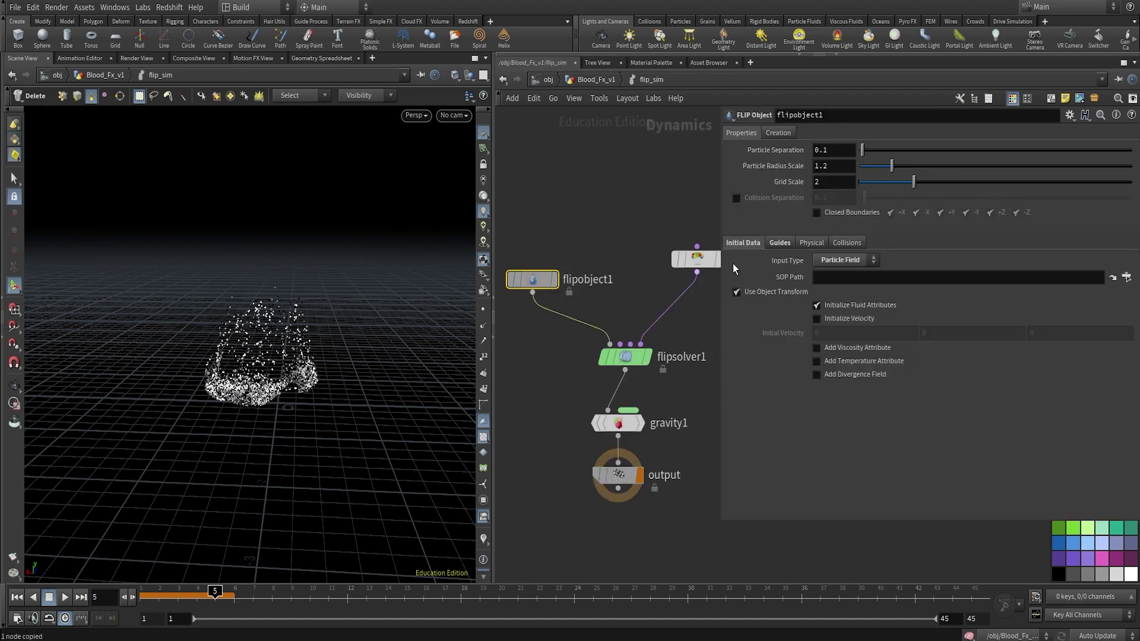
pyautogui.hotkey('ctrl', 'v')
pyautogui.click(898, 276)
pyautogui.hotkey('ctrl', 'v')
pyautogui.press('Return')
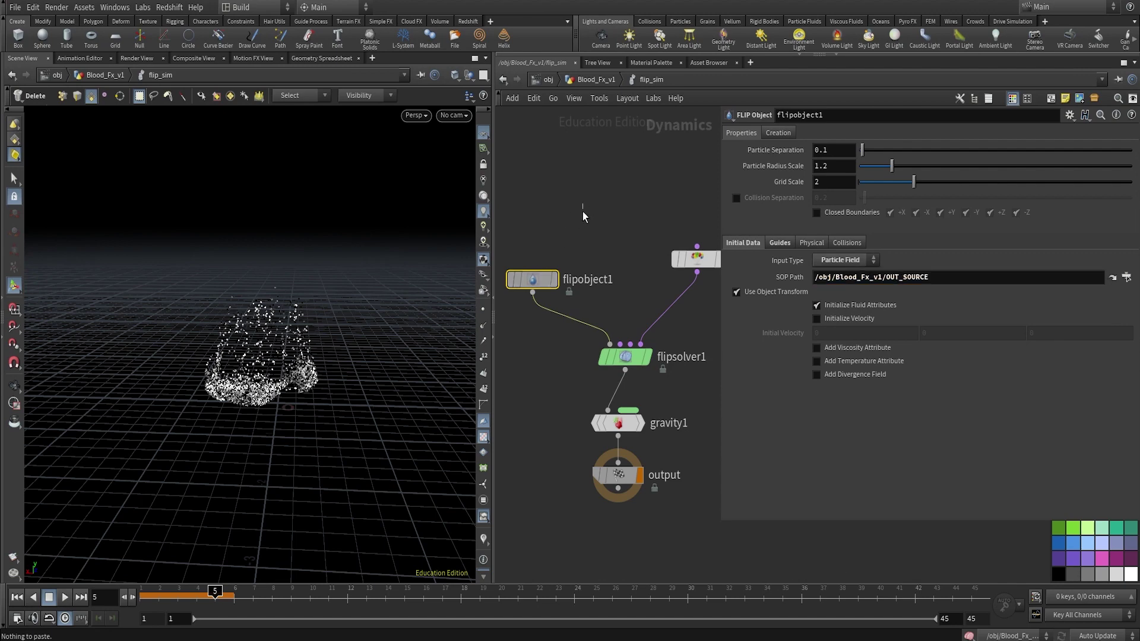
# Play the simulation from the first frame, then open gravity1's settings
pyautogui.hotkey('ctrl', 'Up')
pyautogui.press('Up')
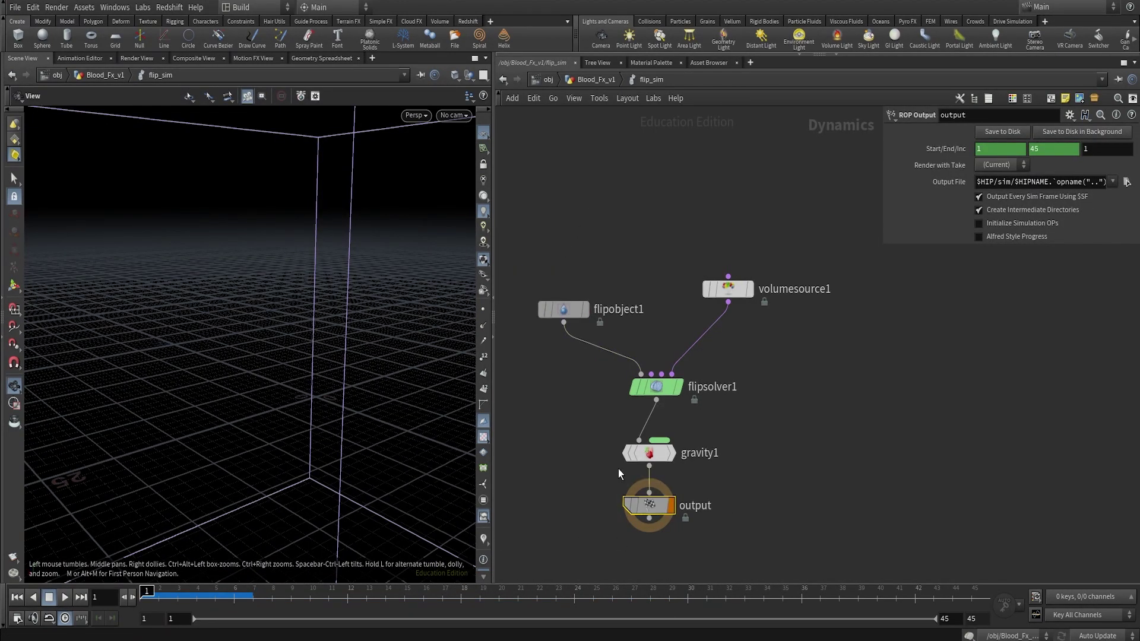
pyautogui.click(649, 453)
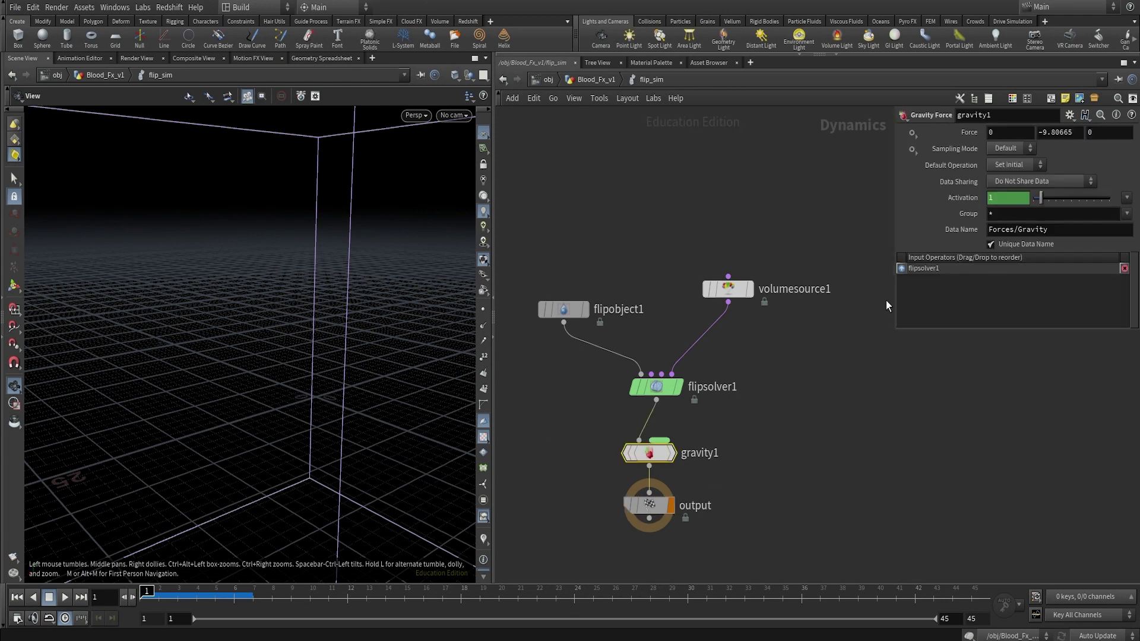
# In flipsolver1's particle motion settings, enable Age Particles and disable Reseed Particles
pyautogui.click(656, 386)
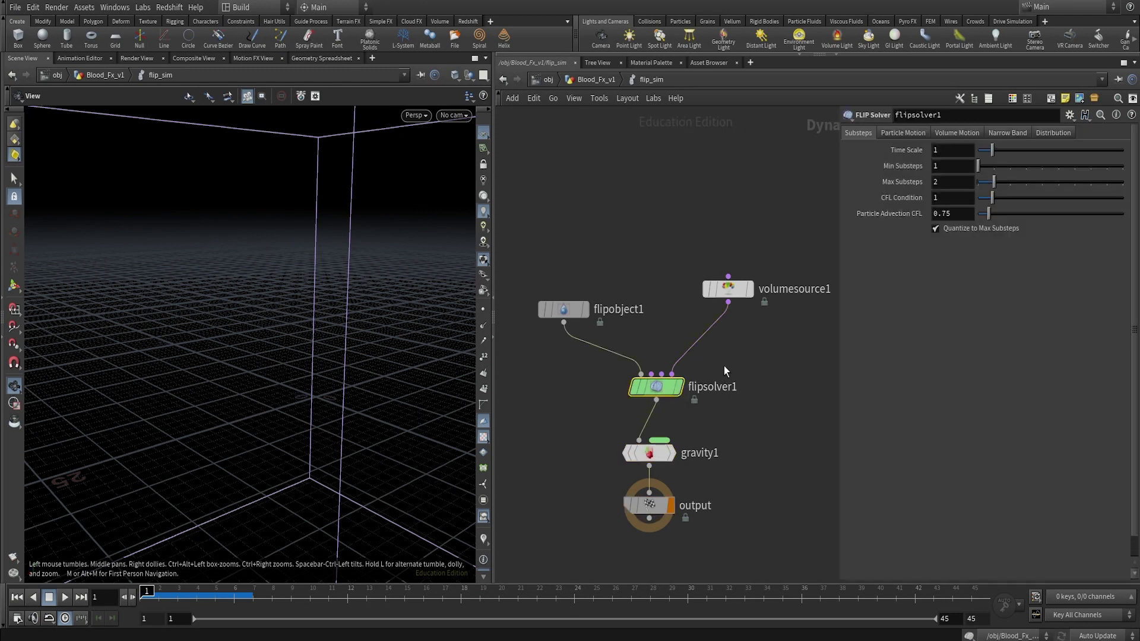
pyautogui.click(905, 133)
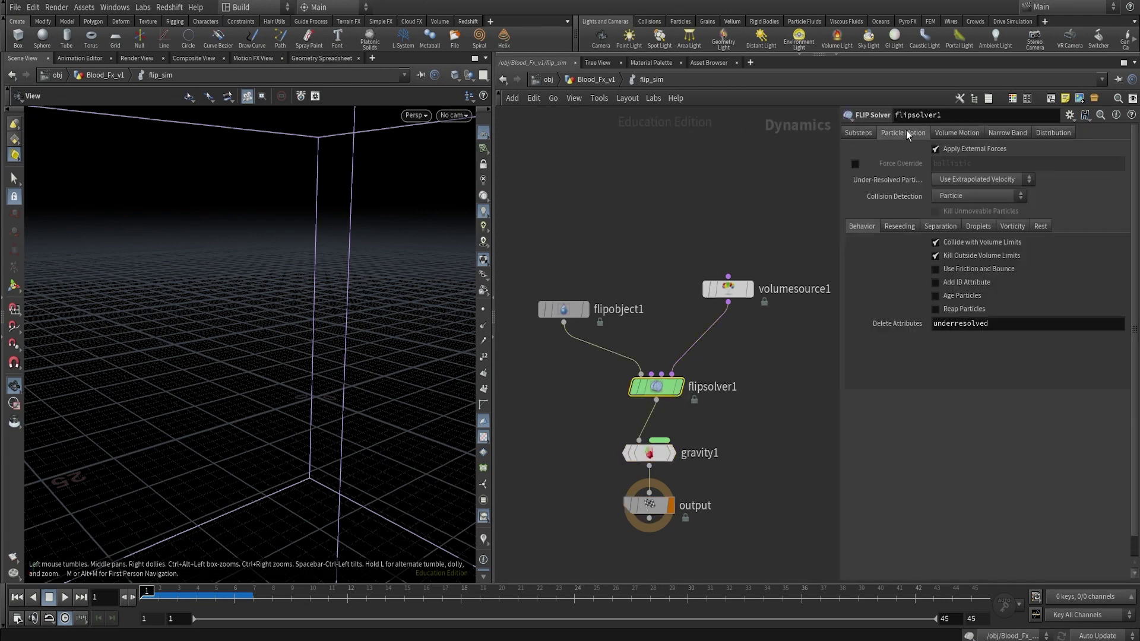
pyautogui.click(972, 297)
pyautogui.click(906, 229)
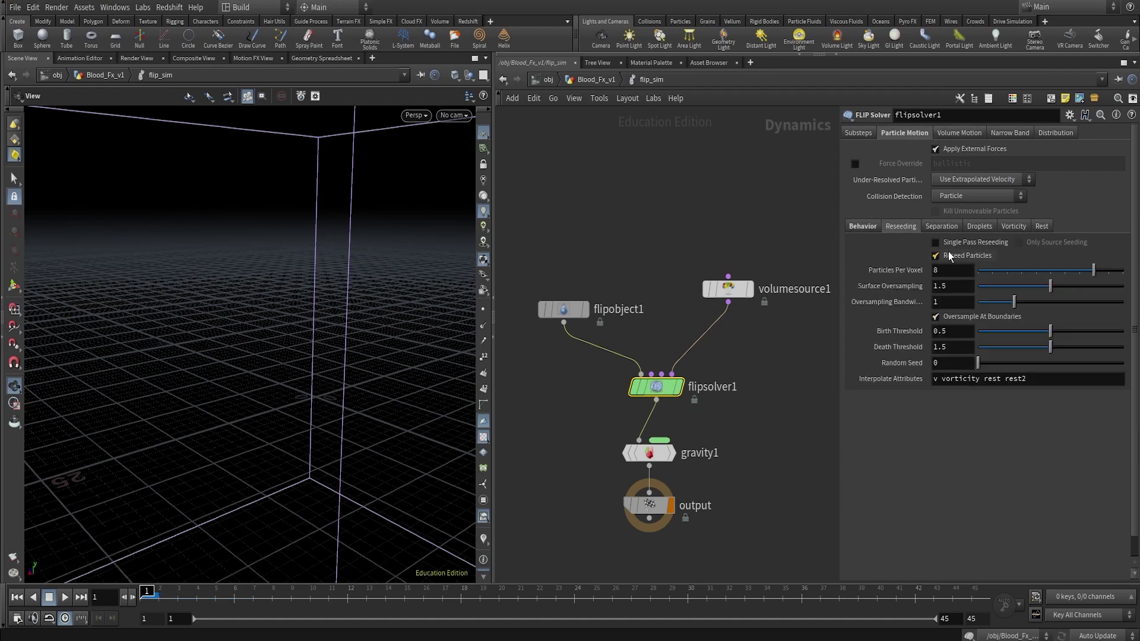
pyautogui.click(935, 257)
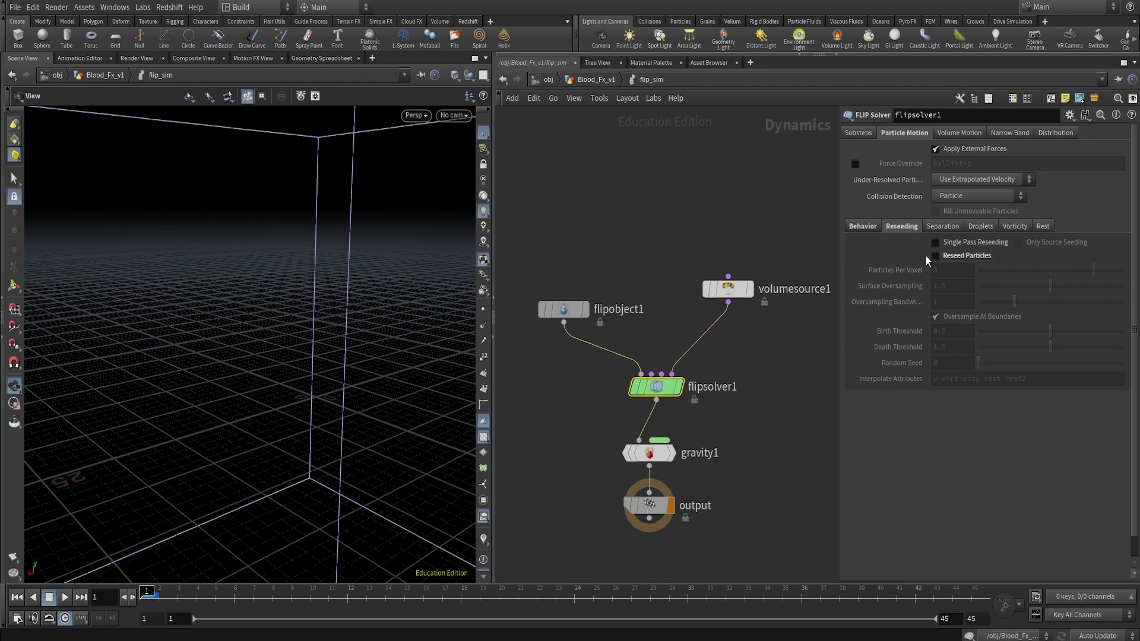
# Examine flipsolver1's remaining particle motion, volume motion and substep settings, along with the volume limits box in the viewport
pyautogui.click(943, 226)
pyautogui.click(980, 226)
pyautogui.click(1015, 227)
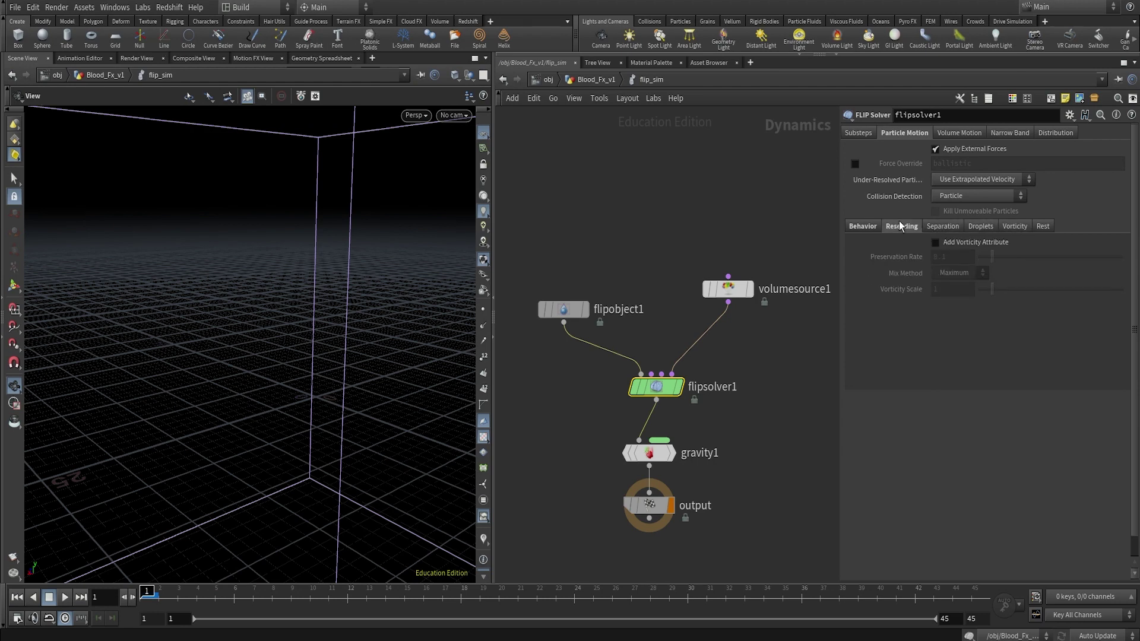
pyautogui.click(967, 132)
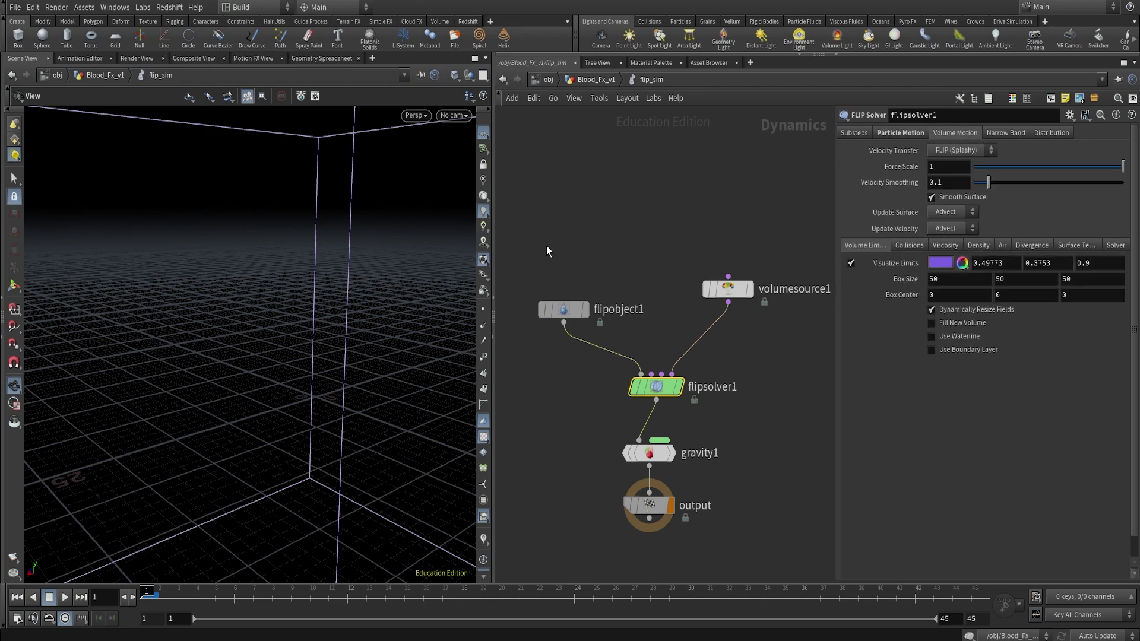
pyautogui.moveTo(343, 283); pyautogui.dragTo(310, 427, button='right')
pyautogui.moveTo(310, 428); pyautogui.dragTo(375, 371)
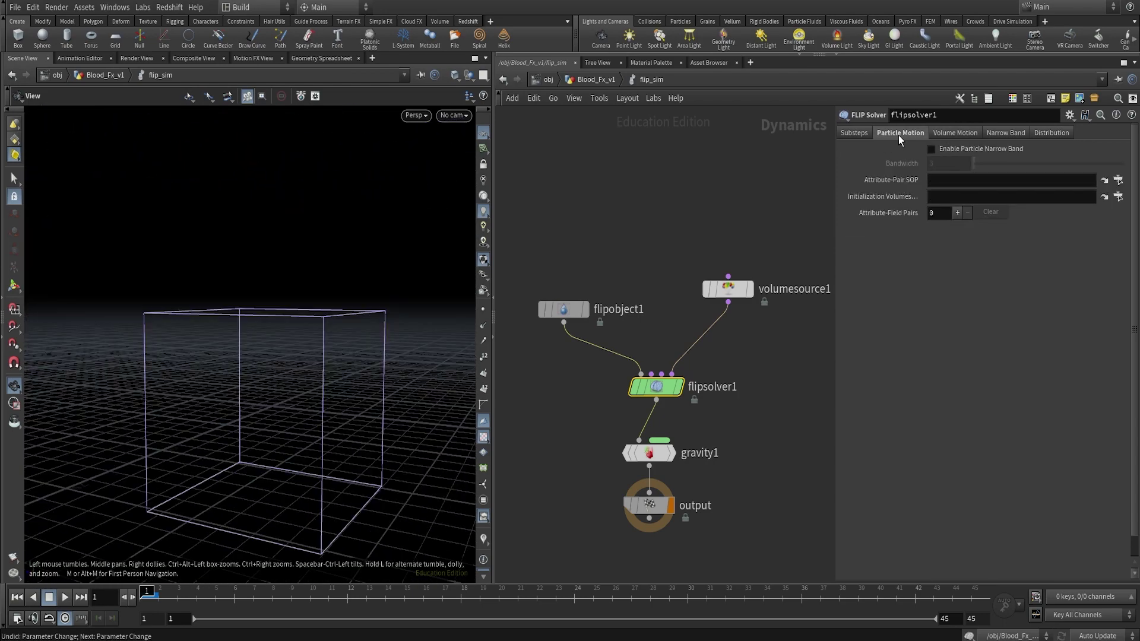
pyautogui.click(899, 135)
pyautogui.click(852, 135)
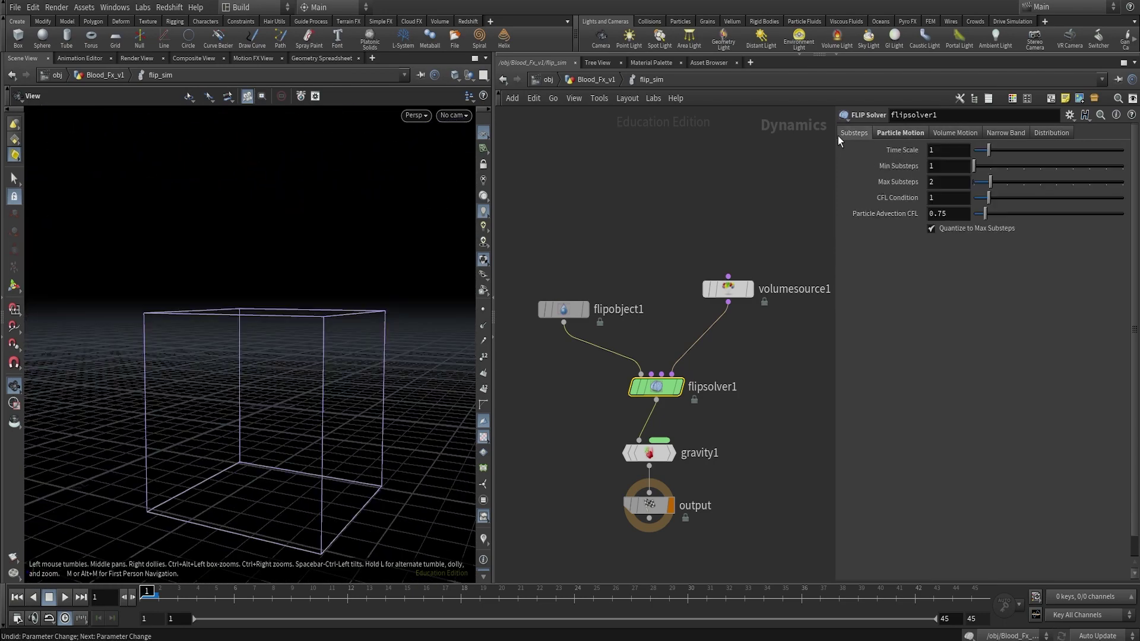
# Set flipobject1's Particle Separation to 0.02
pyautogui.moveTo(561, 307); pyautogui.dragTo(561, 309)
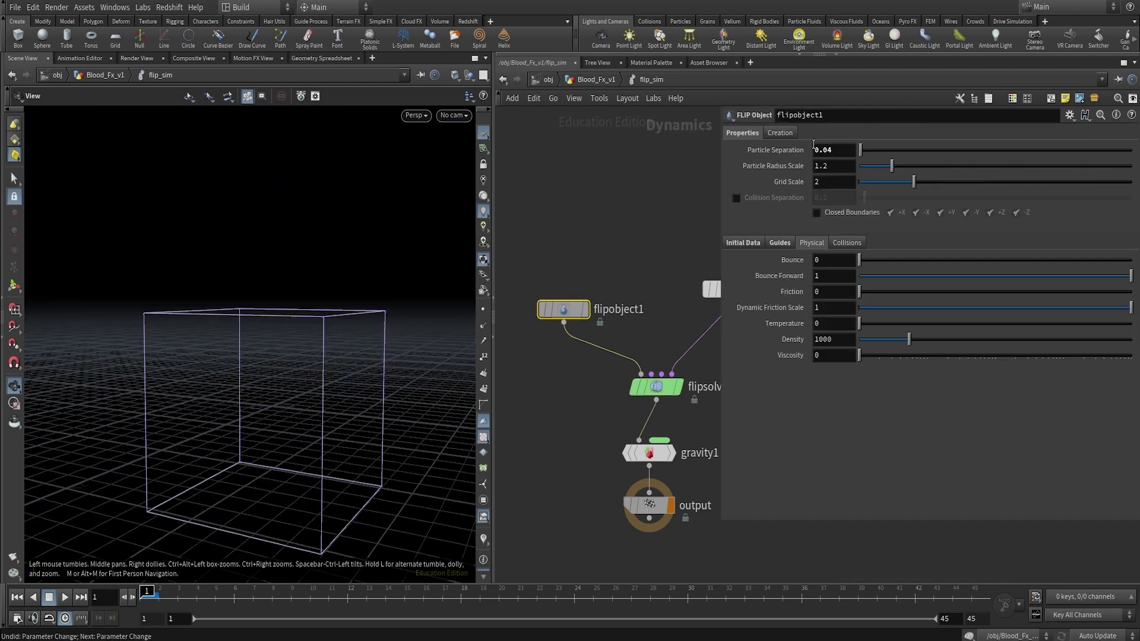
pyautogui.keyDown('ctrl'); pyautogui.middleClick(836, 153); pyautogui.keyUp('ctrl')
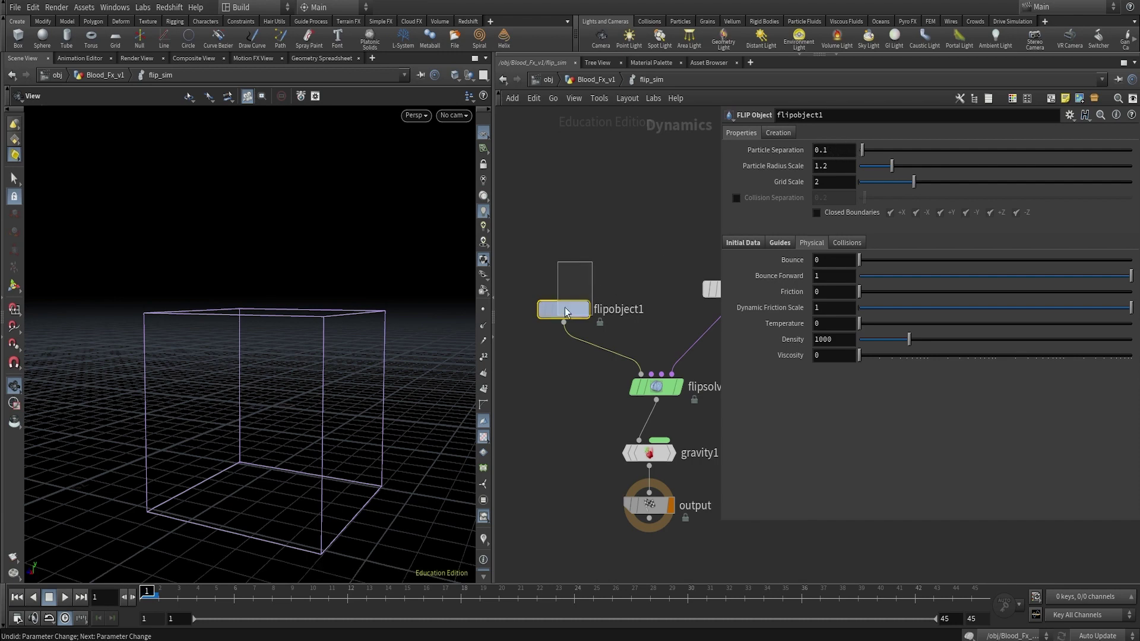
pyautogui.click(839, 166)
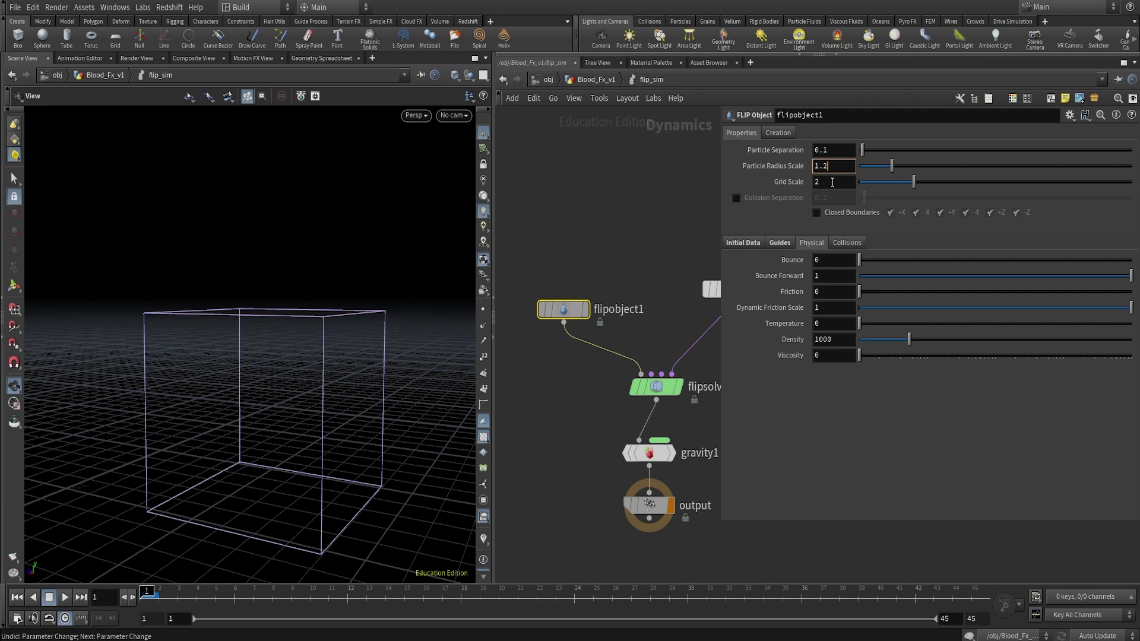
pyautogui.click(839, 149)
pyautogui.press('BackSpace')
pyautogui.press('Return')
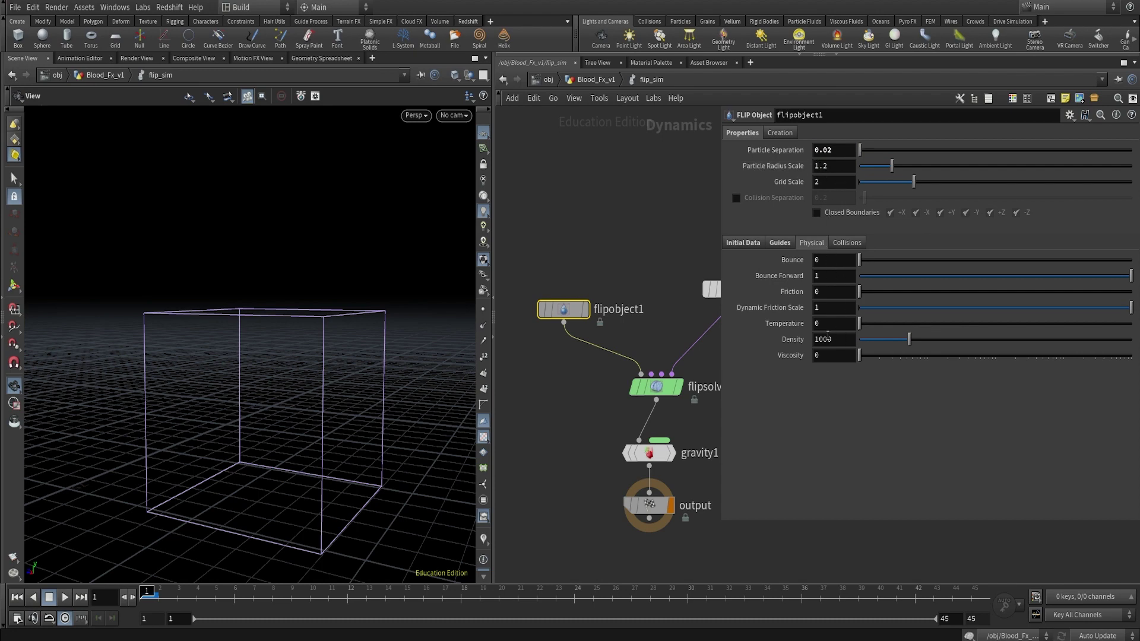
# Set flipobject1's physical Viscosity to 3
pyautogui.click(827, 355)
pyautogui.press('BackSpace')
pyautogui.write('3')
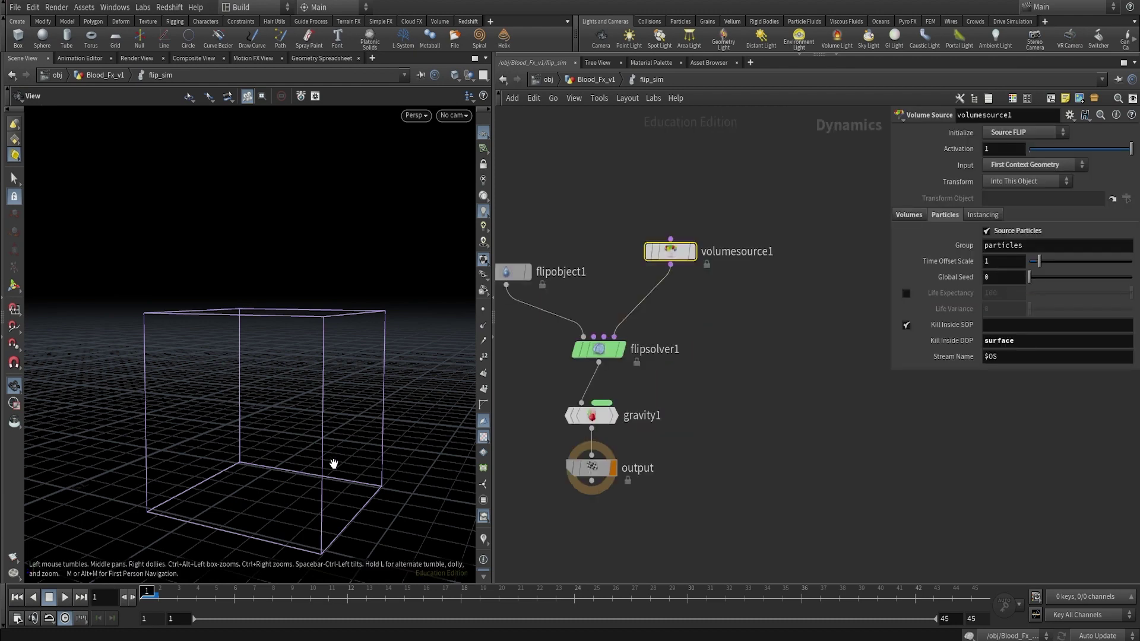
# Play the simulation, examine the particle stream up close, and stop playback
pyautogui.press('Up')
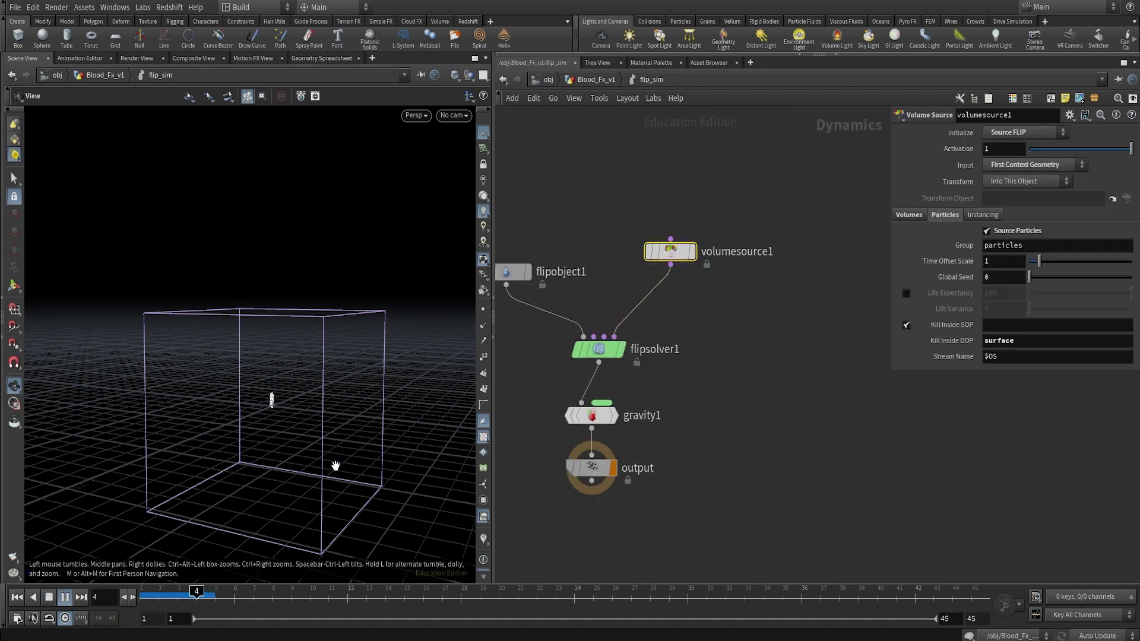
pyautogui.moveTo(271, 413); pyautogui.dragTo(472, 389)
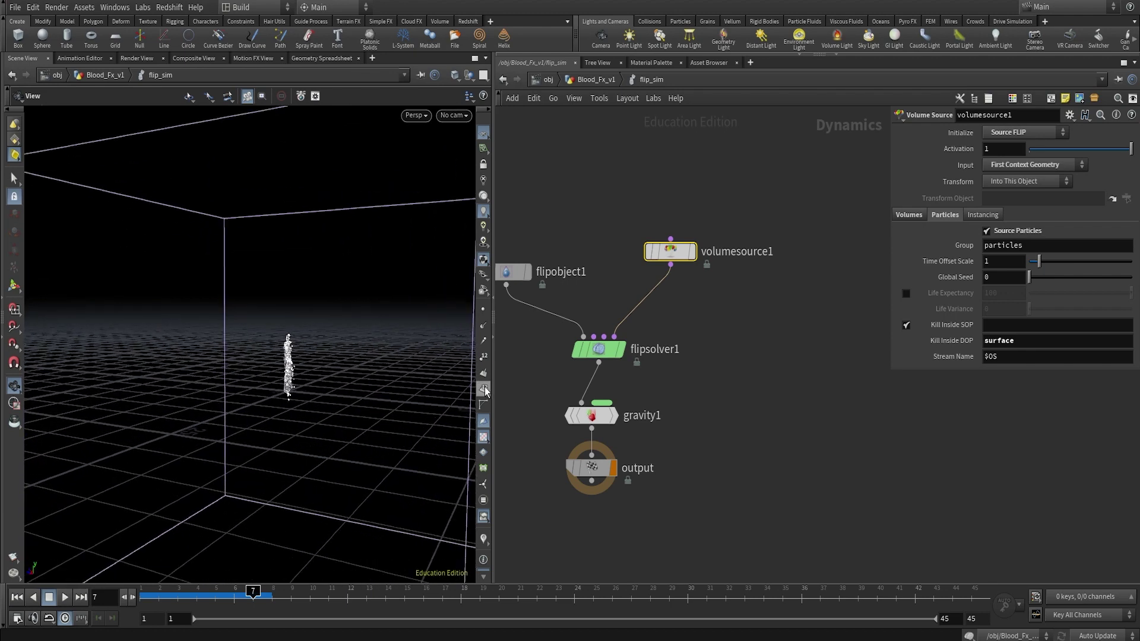
pyautogui.press('Escape')
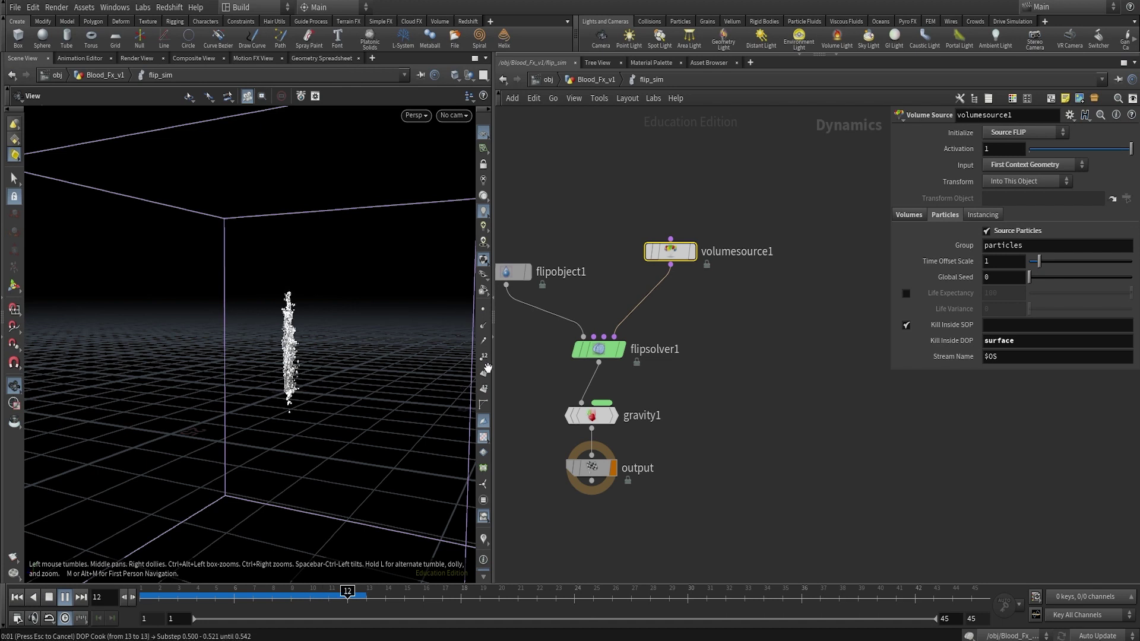
pyautogui.press('Escape')
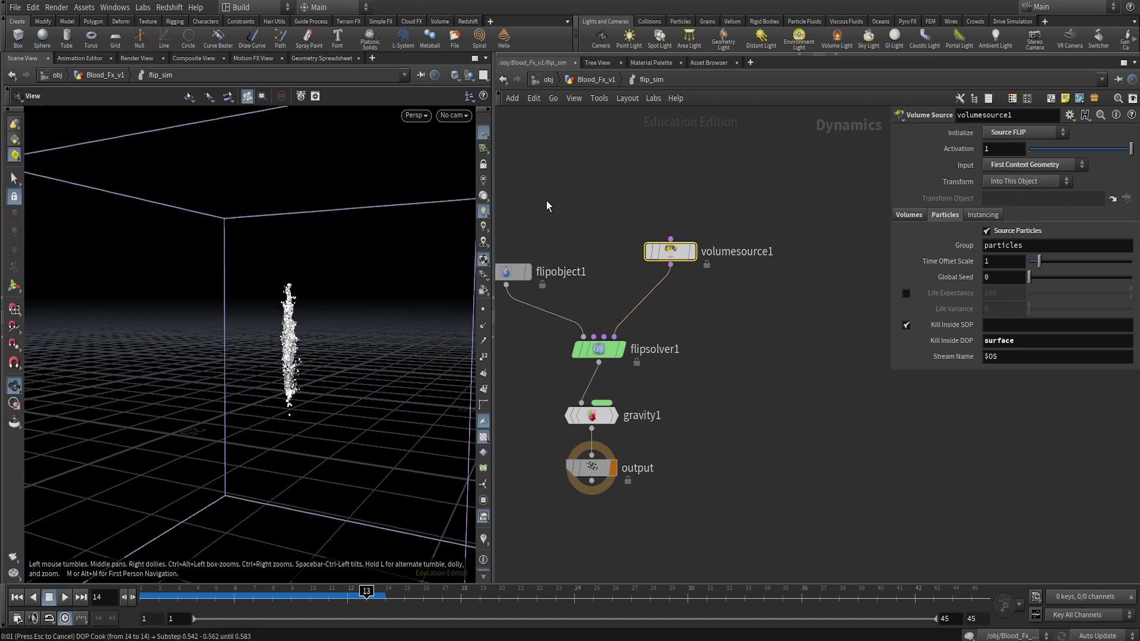
# Return to the first frame and set flipobject1's Particle Separation to 0.04
pyautogui.hotkey('ctrl', 'Up')
pyautogui.moveTo(557, 198); pyautogui.dragTo(510, 291)
pyautogui.click(838, 150)
pyautogui.press('BackSpace')
pyautogui.write('4')
pyautogui.press('Return')
# Play the simulation and examine the particle stream against the volume limits from several angles and in the front view
pyautogui.click(577, 219)
pyautogui.press('Up')
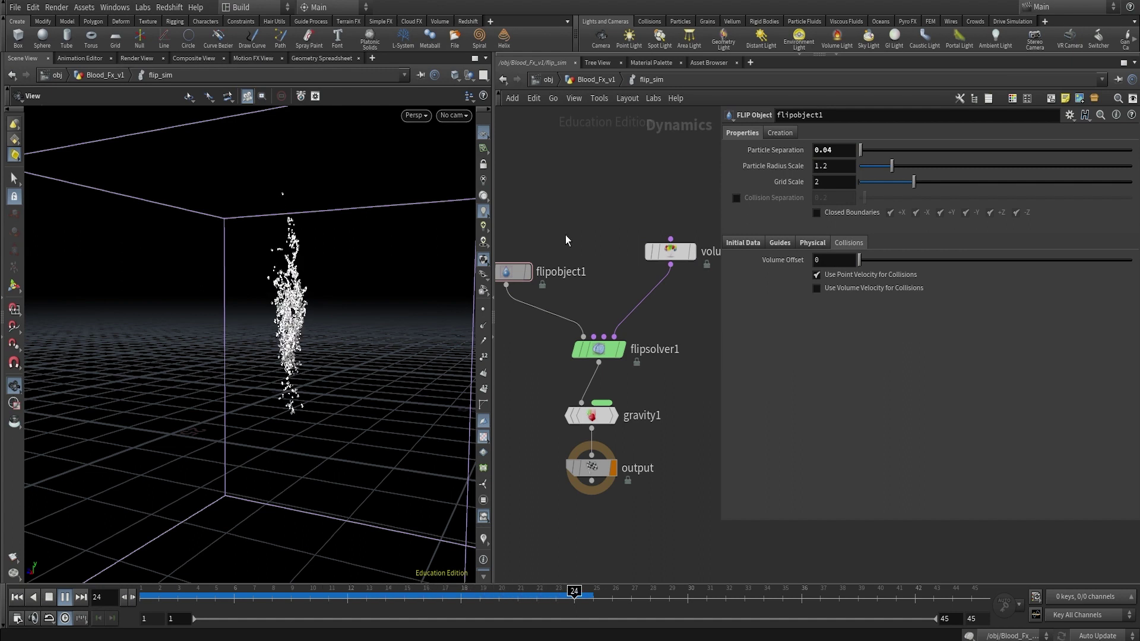
pyautogui.moveTo(288, 327); pyautogui.dragTo(351, 310)
pyautogui.moveTo(332, 308); pyautogui.dragTo(437, 297, button='middle')
pyautogui.moveTo(437, 296); pyautogui.dragTo(499, 231, button='right')
pyautogui.moveTo(256, 320); pyautogui.dragTo(341, 325)
pyautogui.moveTo(341, 326); pyautogui.dragTo(186, 346, button='middle')
pyautogui.moveTo(186, 346); pyautogui.dragTo(174, 491, button='right')
pyautogui.moveTo(175, 491); pyautogui.dragTo(276, 438)
pyautogui.hotkey('space', '3')
pyautogui.moveTo(301, 371); pyautogui.dragTo(309, 333, button='right')
# In the front view, resize flipsolver1's volume limits around the particle stream to about 10.9 wide and 25.1 high, above the ground
pyautogui.click(597, 350)
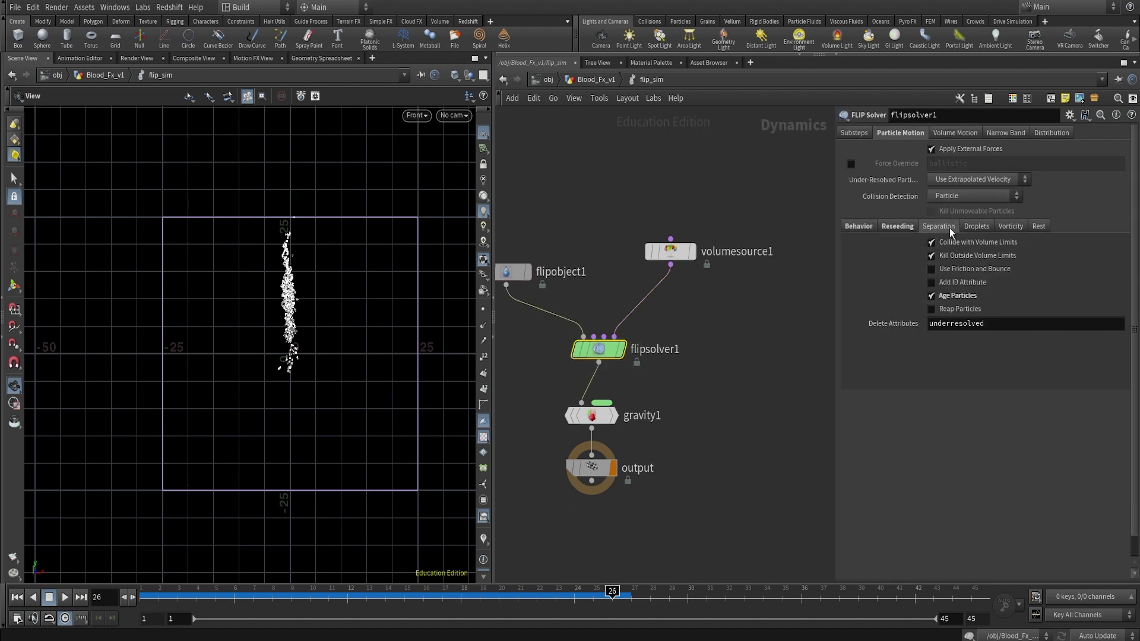
pyautogui.click(953, 132)
pyautogui.press('Return')
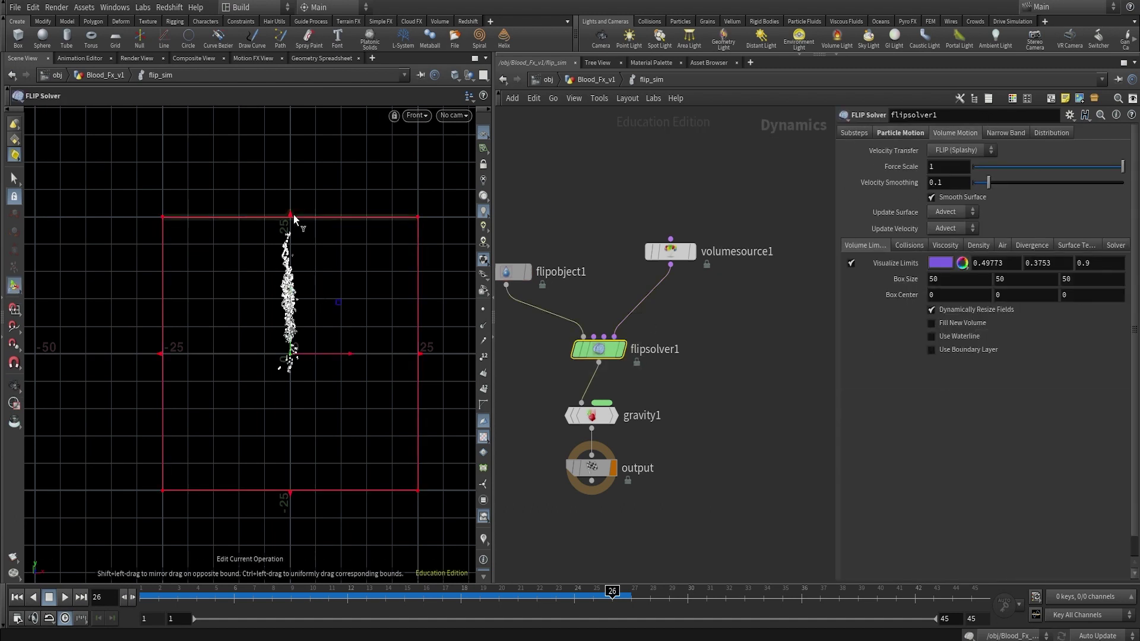
pyautogui.moveTo(304, 491); pyautogui.dragTo(318, 355)
pyautogui.moveTo(426, 286); pyautogui.dragTo(321, 298)
pyautogui.moveTo(164, 300); pyautogui.dragTo(263, 302)
# In the top view, shrink the volume limits' depth to about 9.25 around the particles
pyautogui.hotkey('space', '2')
pyautogui.moveTo(251, 129); pyautogui.dragTo(251, 307)
pyautogui.moveTo(254, 563); pyautogui.dragTo(256, 388)
pyautogui.moveTo(291, 351)
pyautogui.mouseDown()
pyautogui.moveTo(400, 344)
pyautogui.moveTo(285, 331)
pyautogui.mouseUp()
# Check how the resized volume limits box fits the particle stream in the perspective and front views
pyautogui.hotkey('space', '4')
pyautogui.hotkey('space', '1')
pyautogui.scroll(3, 314, 347)
pyautogui.scroll(3, 285, 331)
pyautogui.hotkey('space', '3')
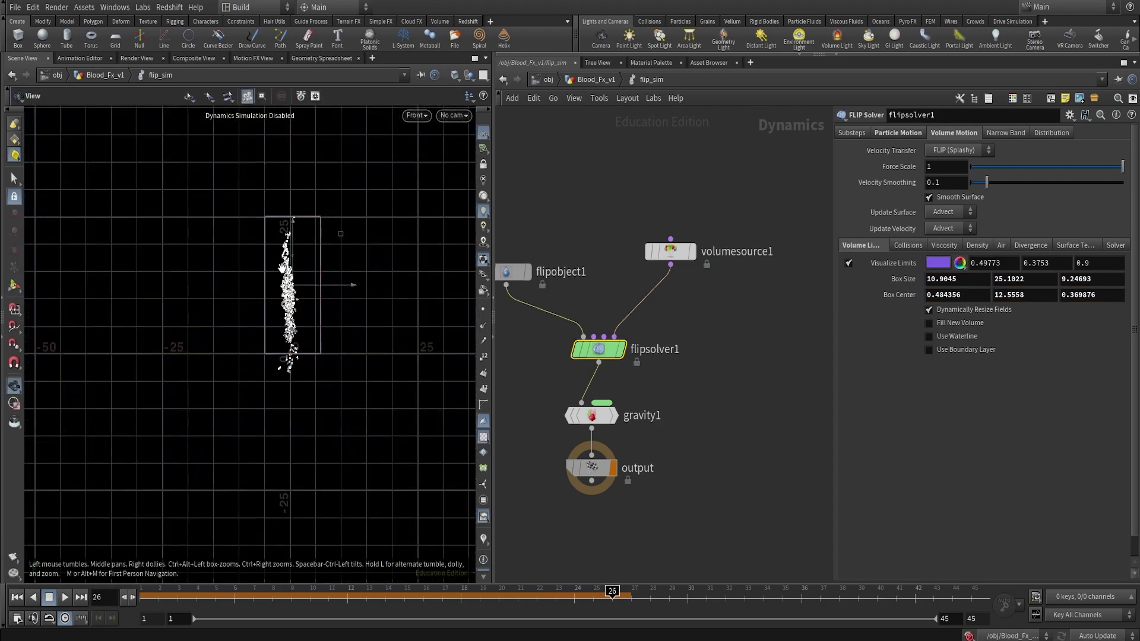
pyautogui.press('Return')
pyautogui.scroll(3, 320, 273)
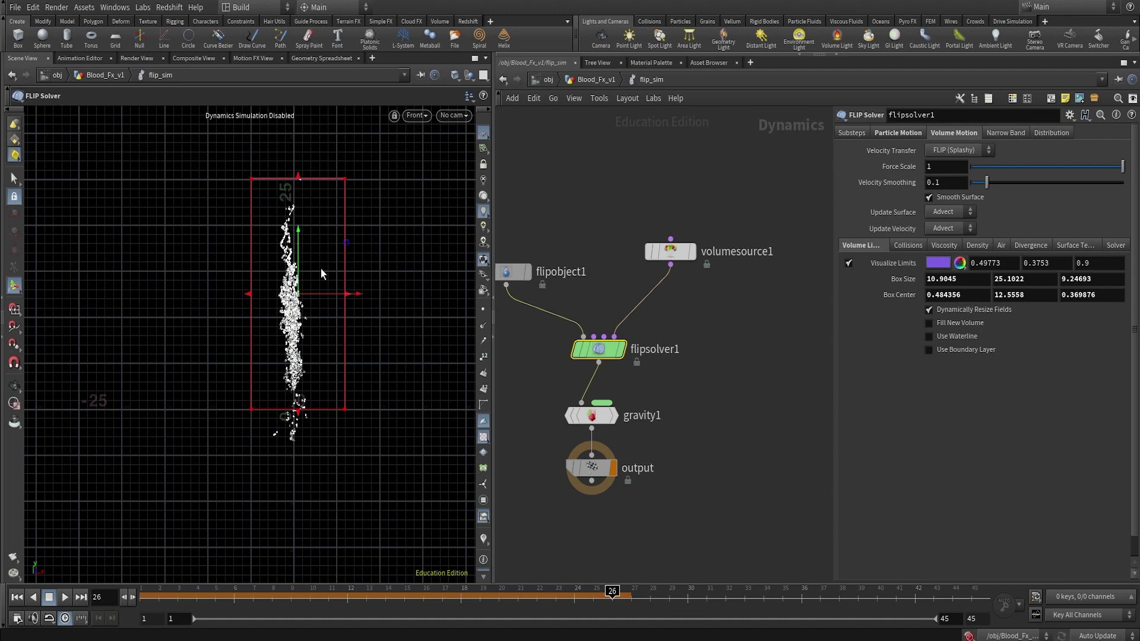
pyautogui.hotkey('space', '1')
pyautogui.moveTo(262, 352); pyautogui.dragTo(442, 359)
# Re-enable the dynamics simulation and play it from the first frame
pyautogui.click(775, 552)
pyautogui.hotkey('ctrl', 'Up')
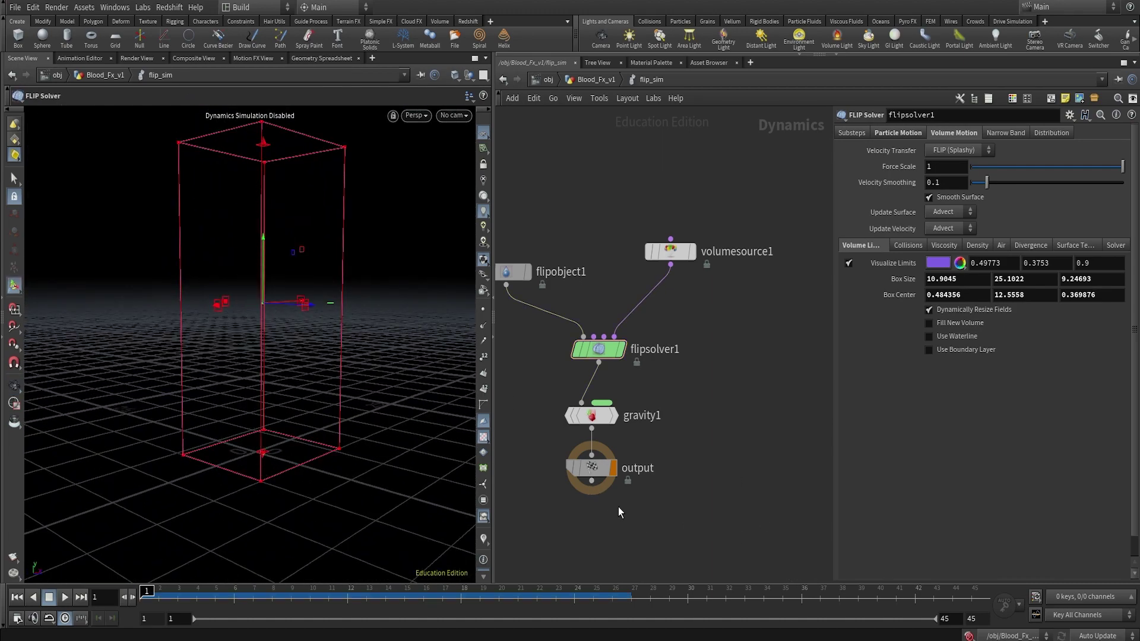
pyautogui.click(968, 636)
pyautogui.press('Up')
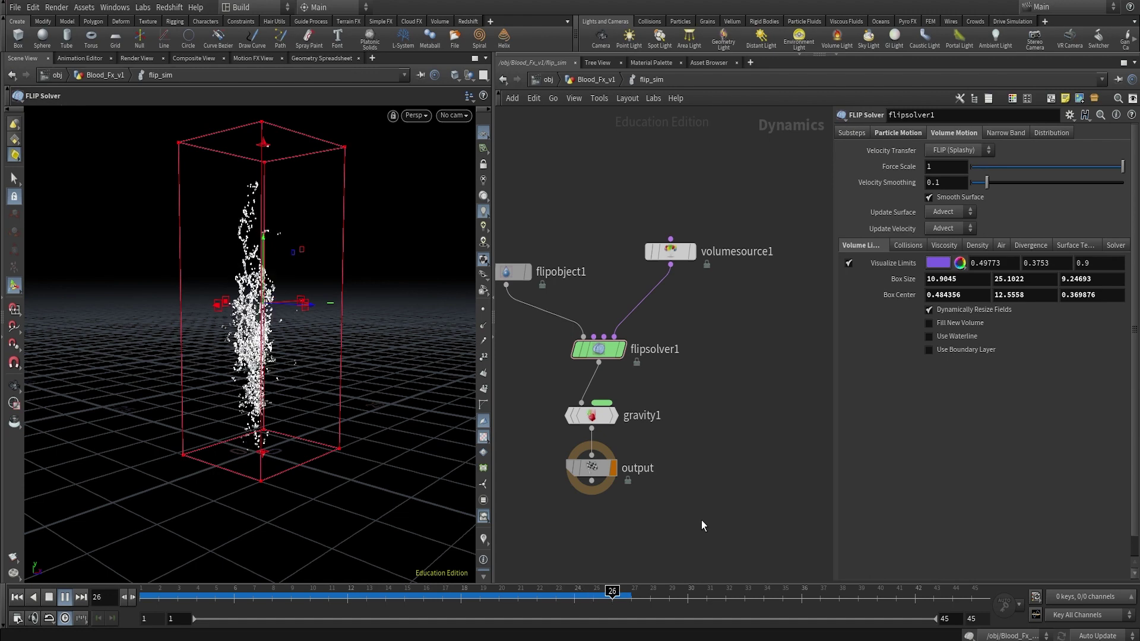
# Restart playback to examine the particles inside the volume limits, then stop and return to frame 1
pyautogui.press('Up')
pyautogui.hotkey('ctrl', 'Up')
pyautogui.press('Up')
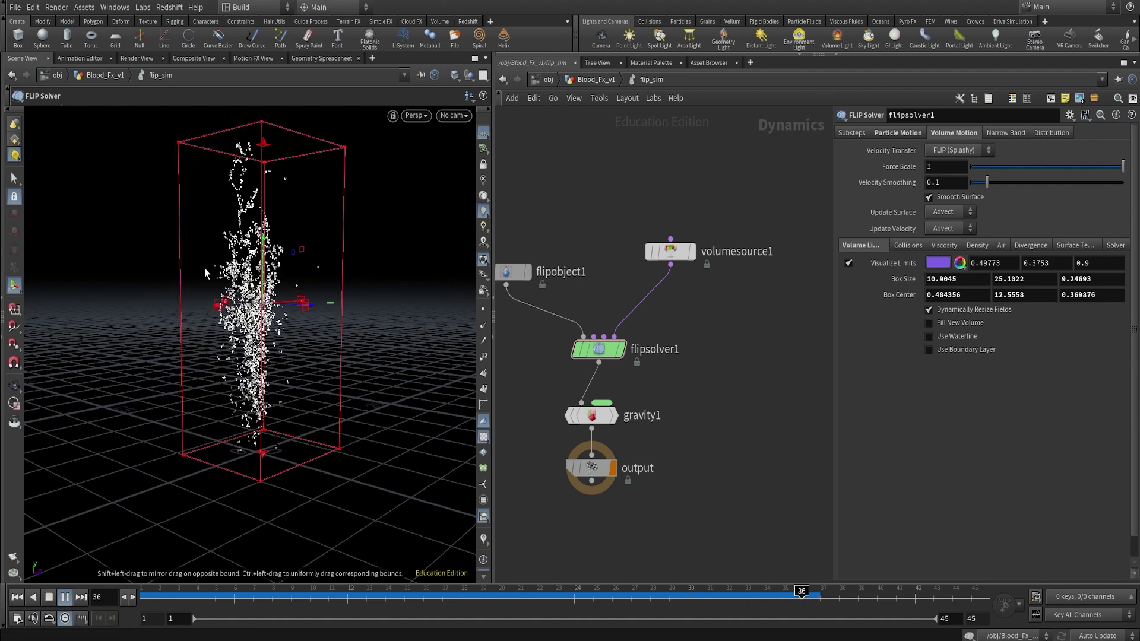
pyautogui.press('Escape')
pyautogui.hotkey('ctrl', 'Left')
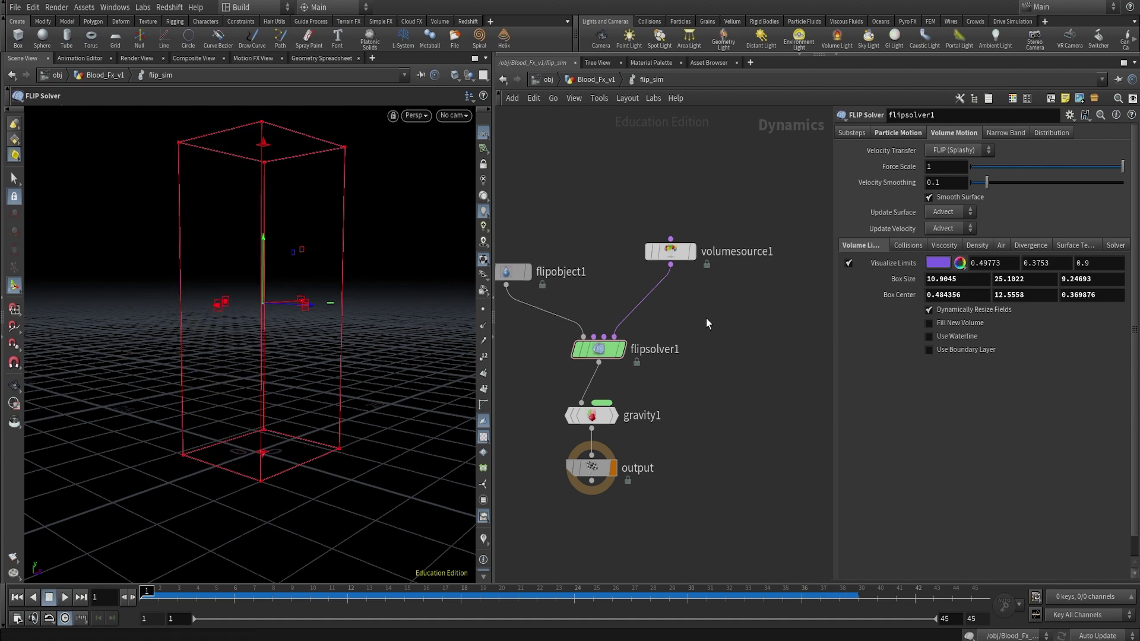
# Add a POP Wrangle node beside the flipsolver1 node
pyautogui.press('Tab')
pyautogui.write('attwra')
pyautogui.press('BackSpace')
pyautogui.press('BackSpace')
pyautogui.press('BackSpace')
pyautogui.press('BackSpace')
pyautogui.press('BackSpace')
pyautogui.press('BackSpace')
pyautogui.write('pop')
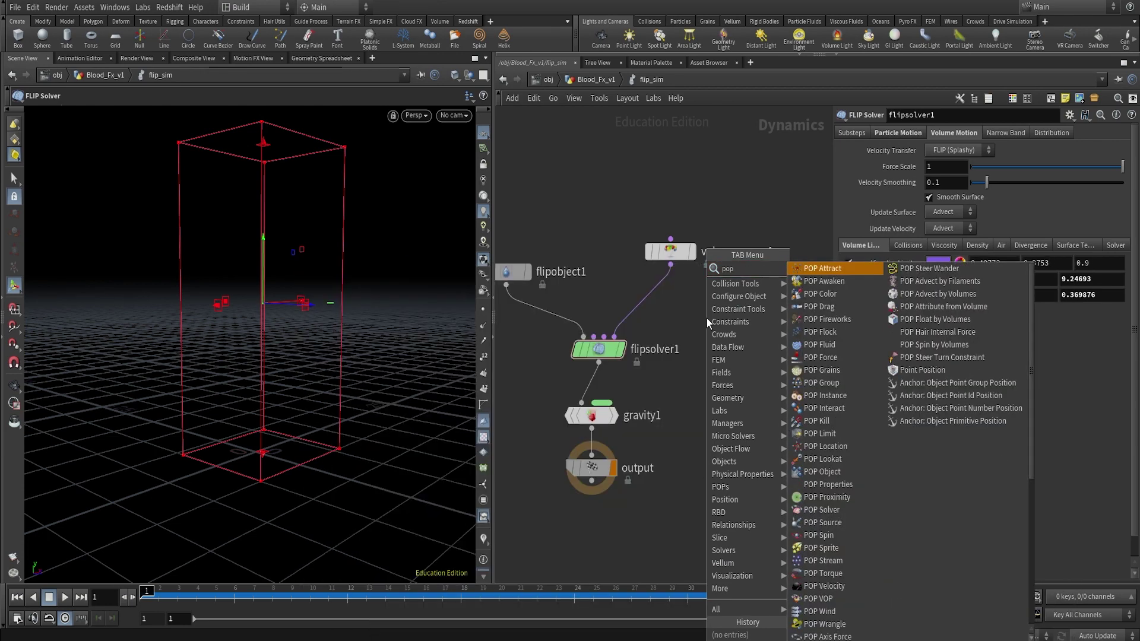
pyautogui.write('wra')
pyautogui.press('Return')
pyautogui.click(706, 318)
# Rename the POP Wrangle as die_by_age and insert it between volumesource1 and flipsolver1
pyautogui.doubleClick(764, 319)
pyautogui.write('age_')
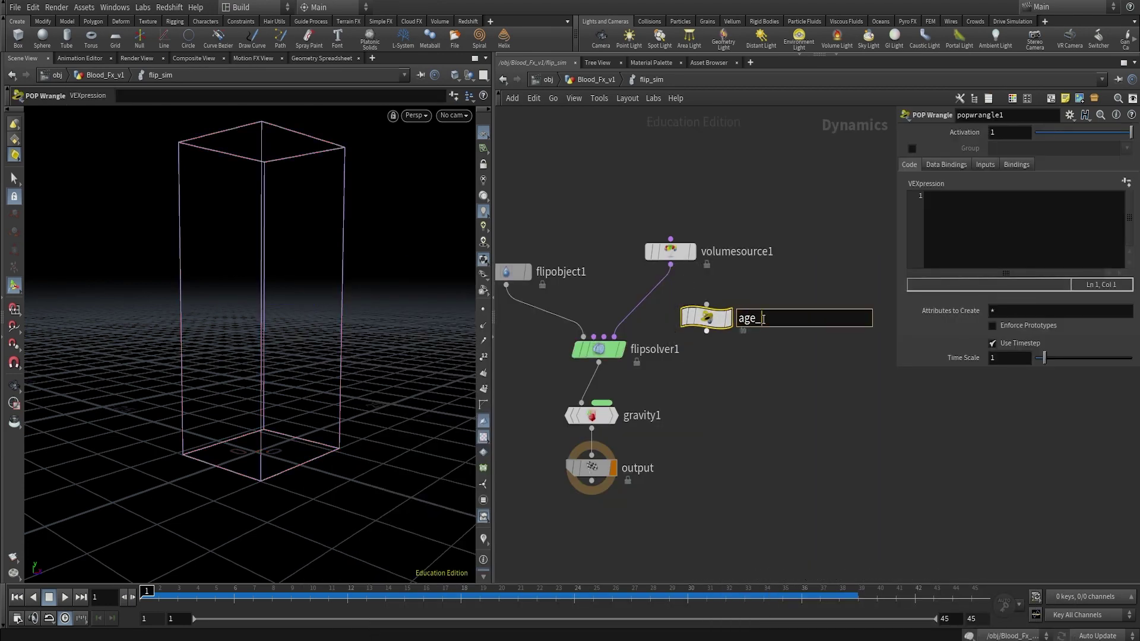
pyautogui.write('e_by_age')
pyautogui.press('Return')
pyautogui.moveTo(707, 322); pyautogui.dragTo(670, 311)
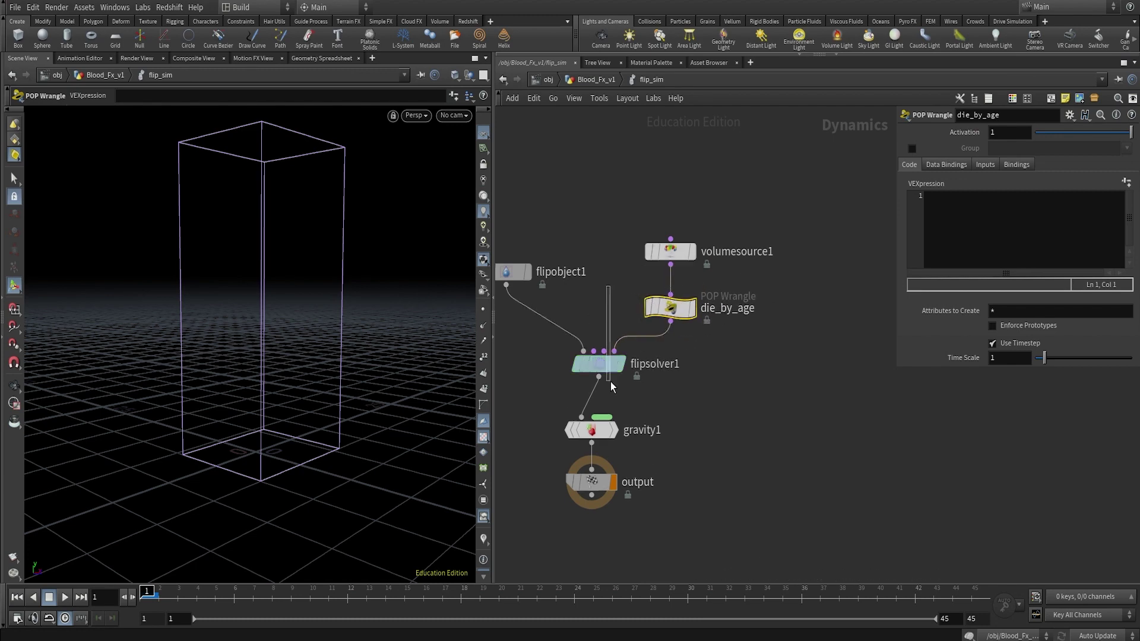
# Check the Age Particles option in flipsolver1's particle motion settings and return to die_by_age
pyautogui.click(613, 371)
pyautogui.click(899, 135)
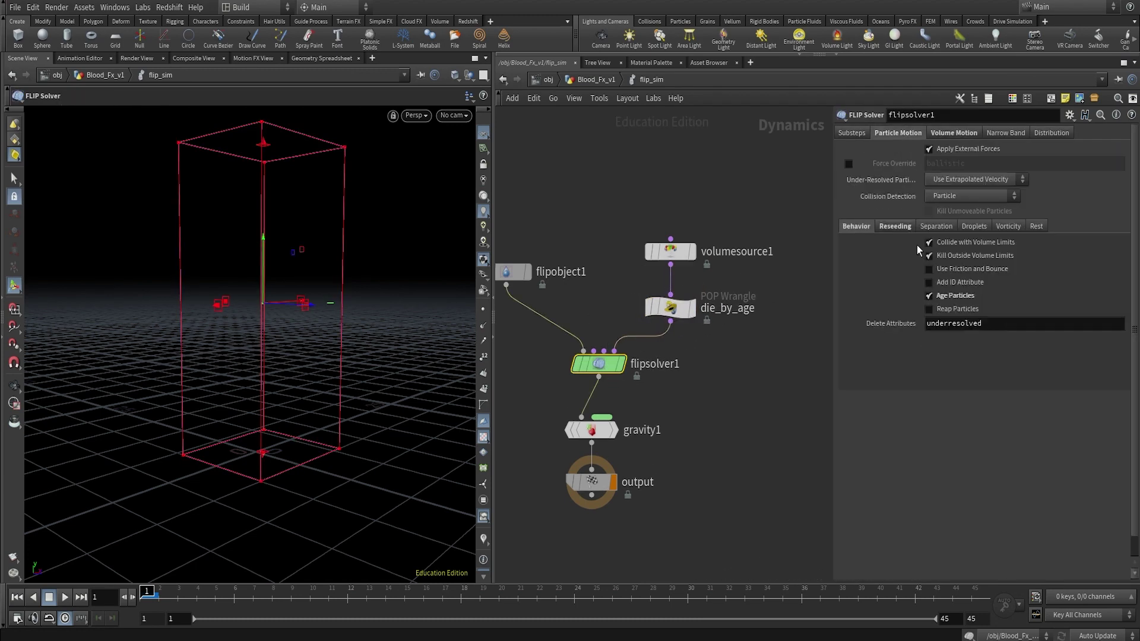
pyautogui.click(670, 308)
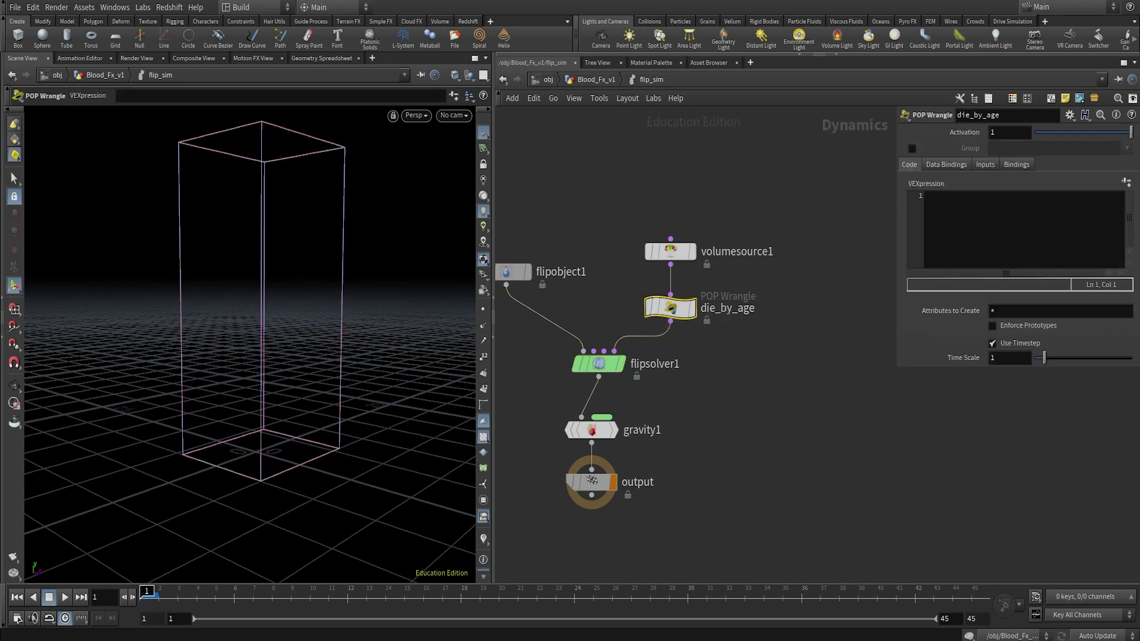
# Paste VEX code into die_by_age that randomly removes particles by age over a lifetime of 2, and enlarge the code view
pyautogui.click(960, 216)
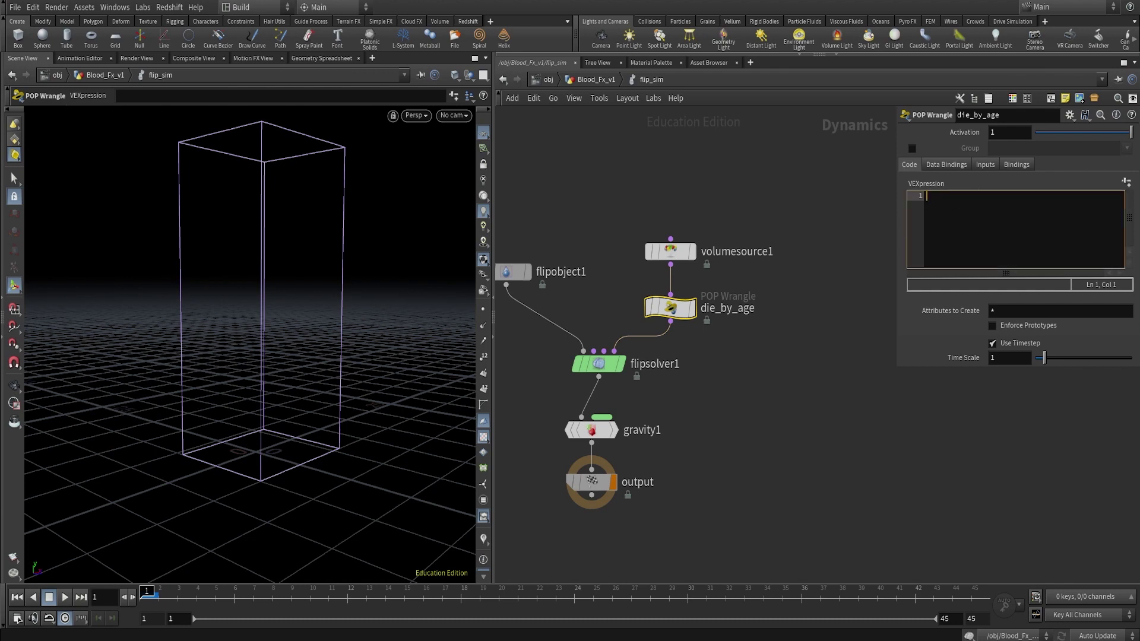
pyautogui.hotkey('ctrl', 'v')
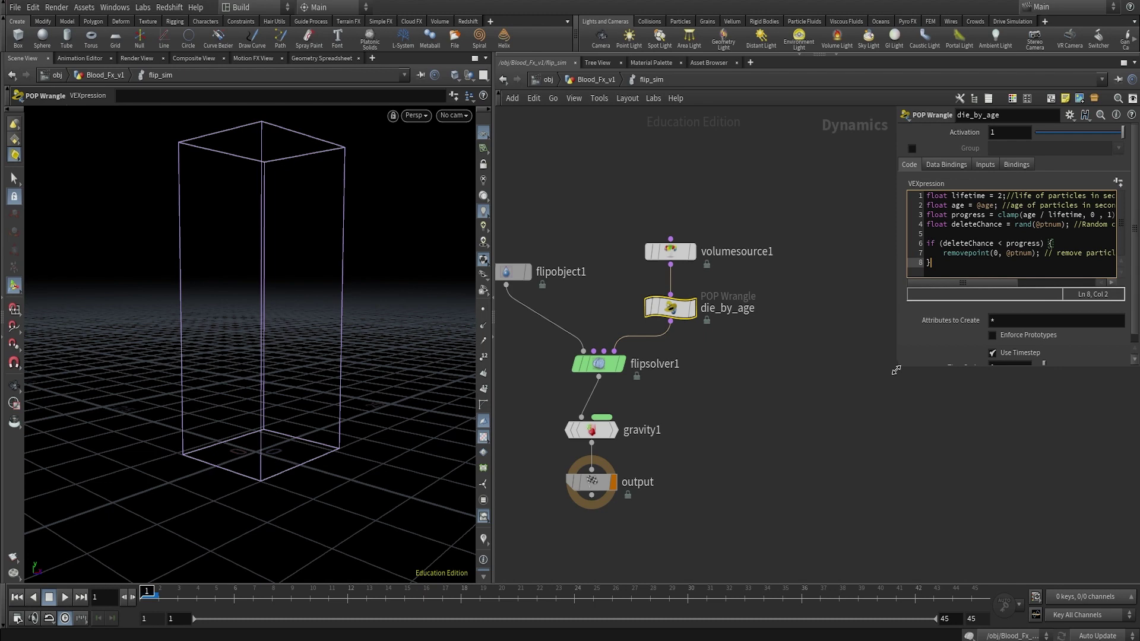
pyautogui.moveTo(895, 370); pyautogui.dragTo(684, 440)
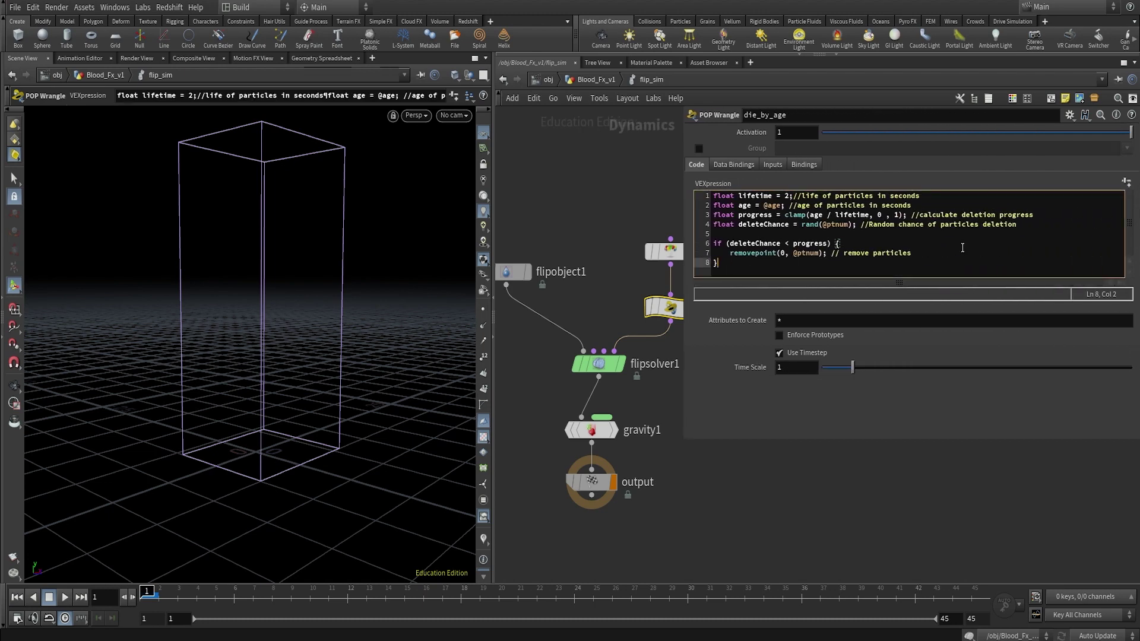
pyautogui.keyDown('ctrl'); pyautogui.scroll(5, 962, 248); pyautogui.keyUp('ctrl')
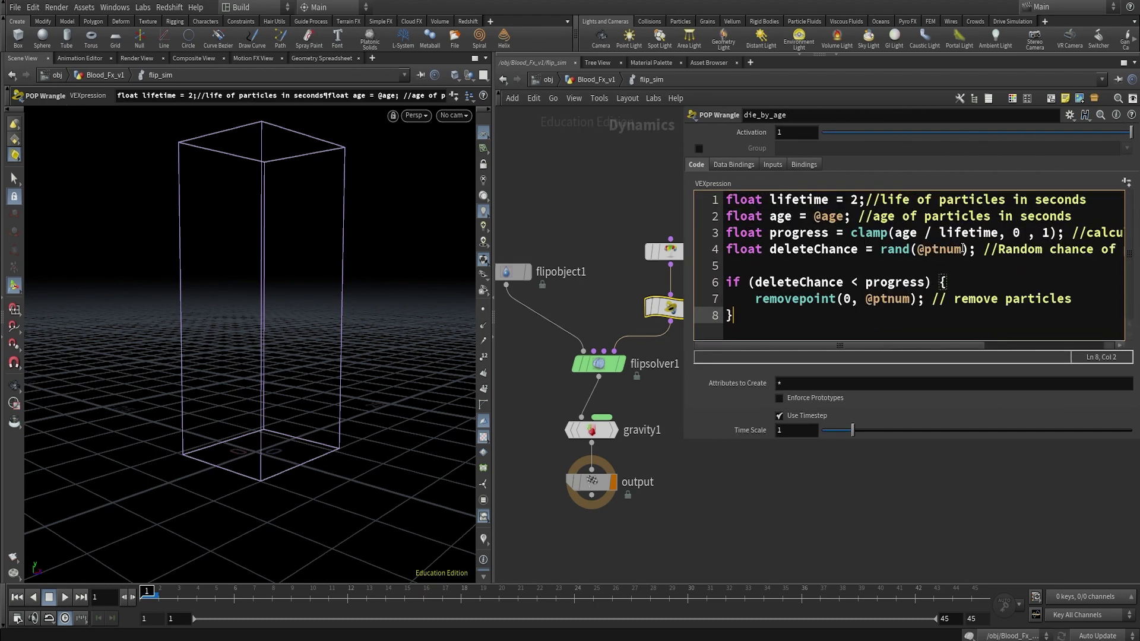
pyautogui.moveTo(684, 442); pyautogui.dragTo(496, 533)
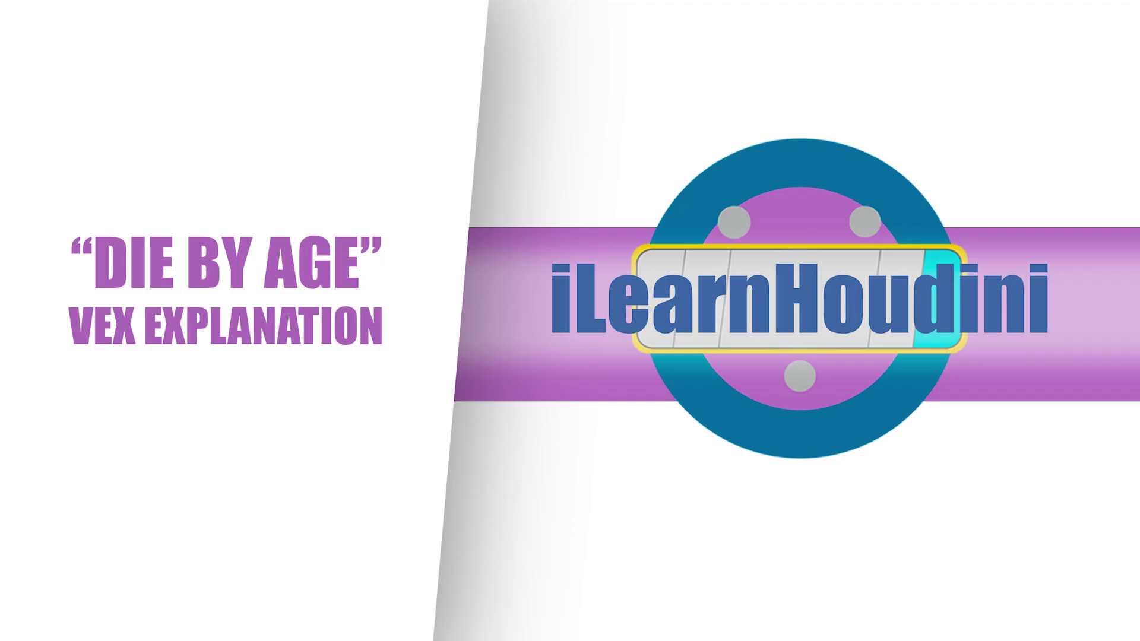
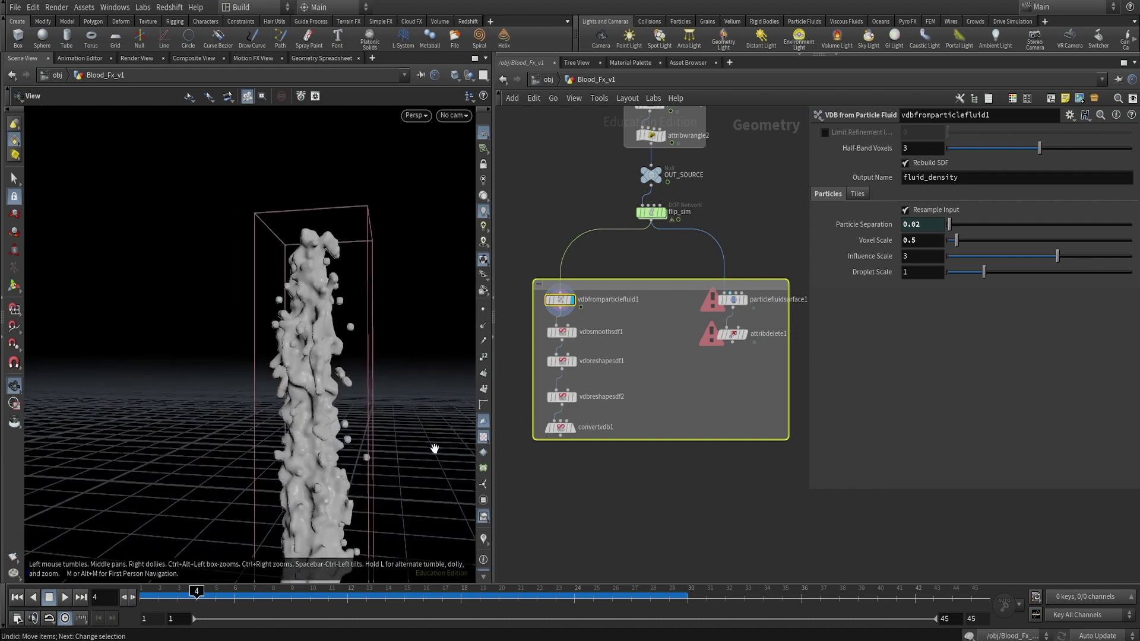
# Examine the vdbfromparticlefluid1 surface and the channel expression behind its Particle Separation
pyautogui.moveTo(195, 457); pyautogui.dragTo(356, 415, button='middle')
pyautogui.moveTo(356, 415); pyautogui.dragTo(221, 399, button='right')
pyautogui.moveTo(221, 399); pyautogui.dragTo(266, 428, button='middle')
pyautogui.moveTo(266, 427); pyautogui.dragTo(287, 435)
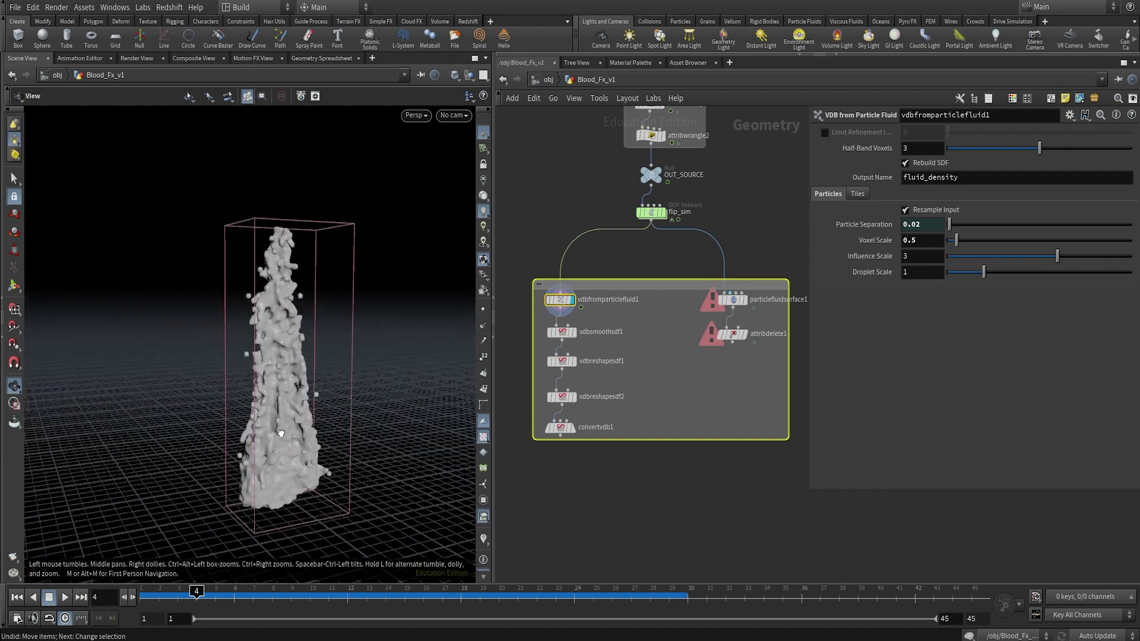
pyautogui.click(891, 227)
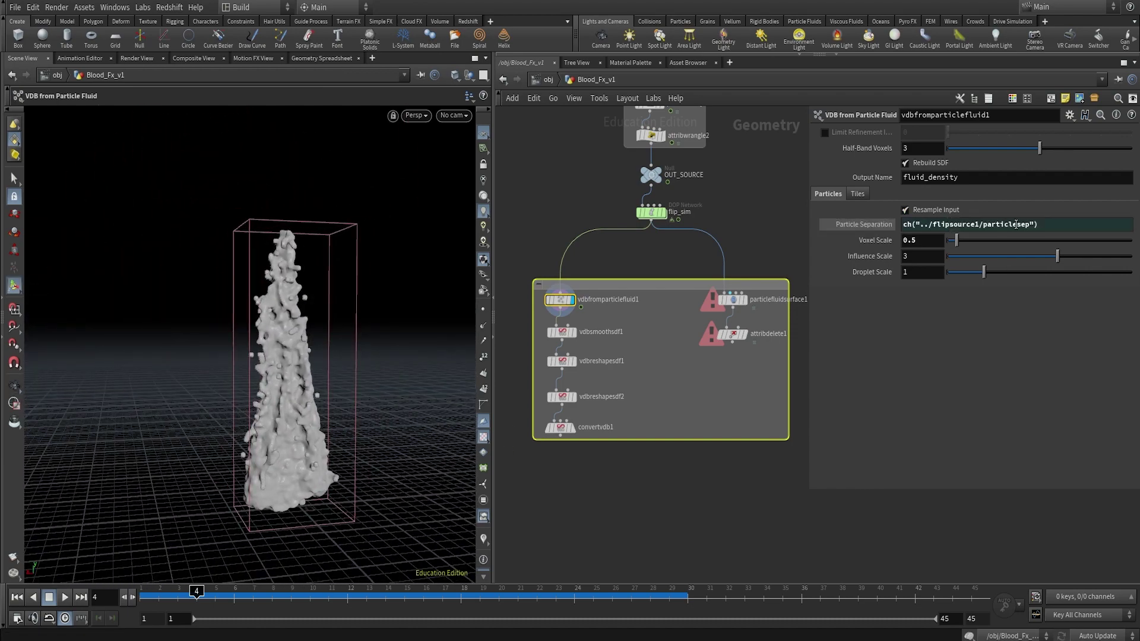
pyautogui.click(653, 213)
pyautogui.click(559, 300)
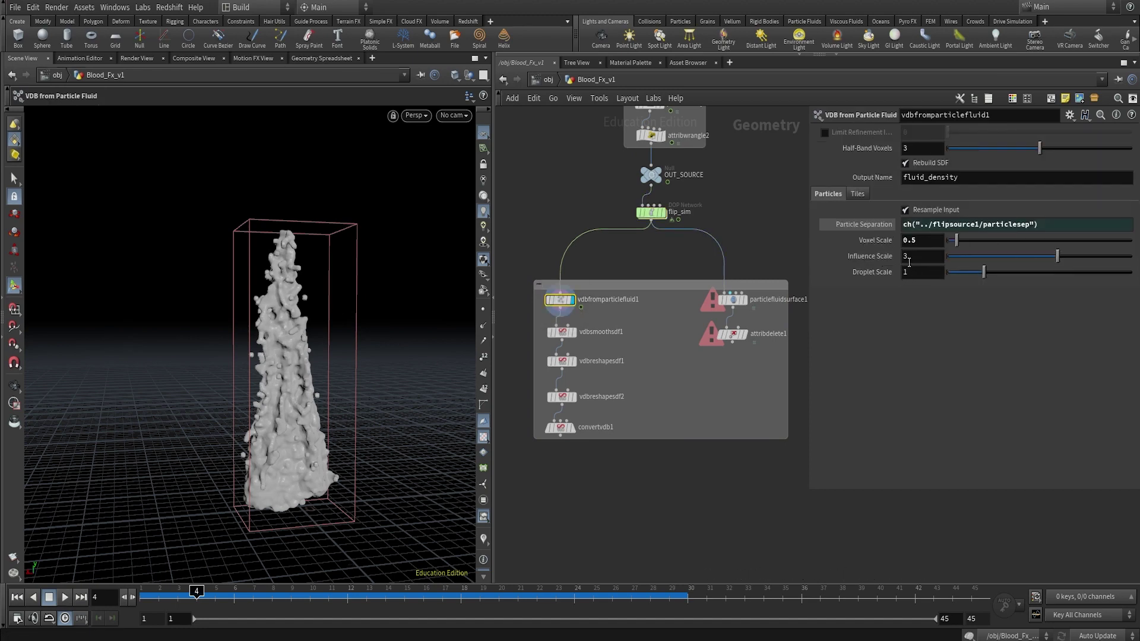
# Go to frame 17 and examine the fluid surface along its full height
pyautogui.click(443, 596)
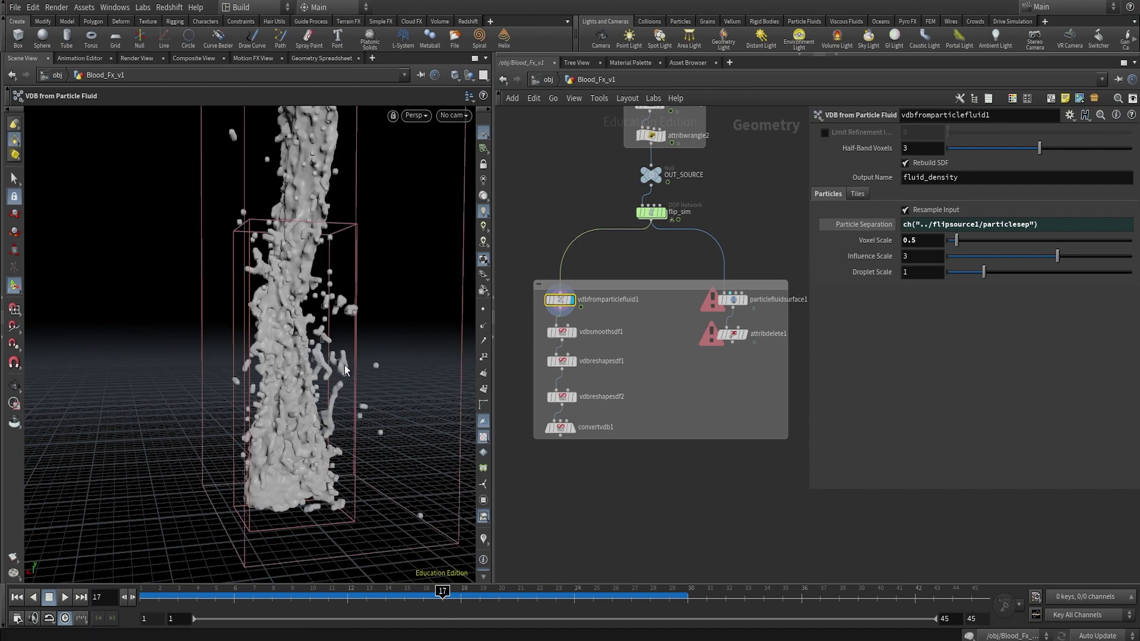
pyautogui.click(15, 387)
pyautogui.scroll(-10, 244, 442)
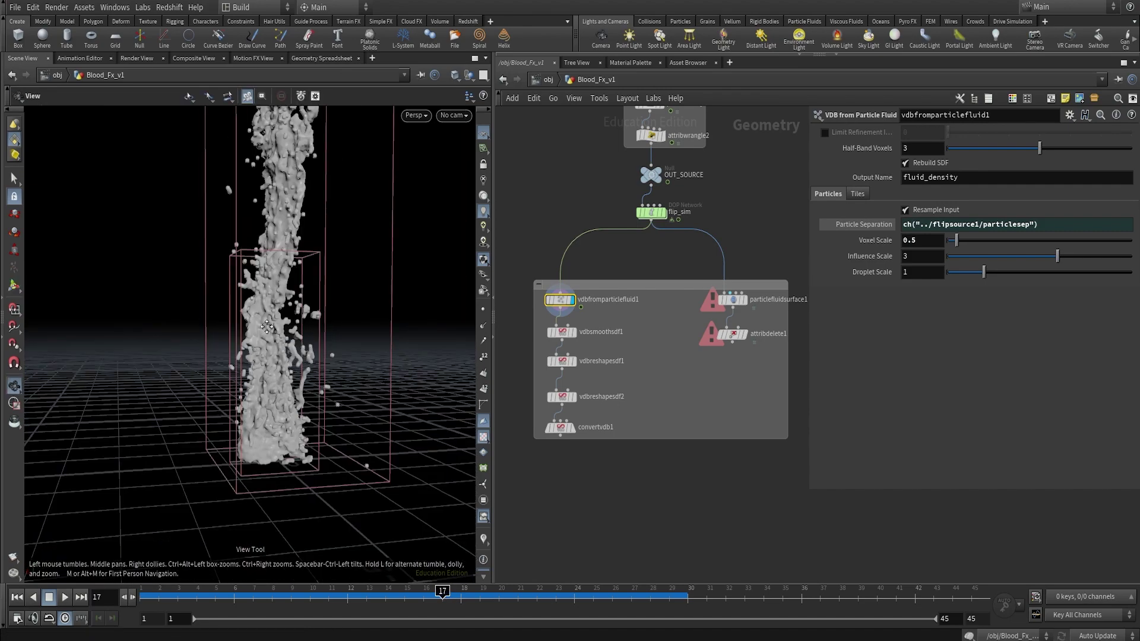
pyautogui.moveTo(251, 428); pyautogui.dragTo(321, 429)
# Try a Droplet Scale of 0.1 on vdbfromparticlefluid1 and inspect the resulting surface
pyautogui.moveTo(921, 274); pyautogui.dragTo(874, 276)
pyautogui.write('0.1')
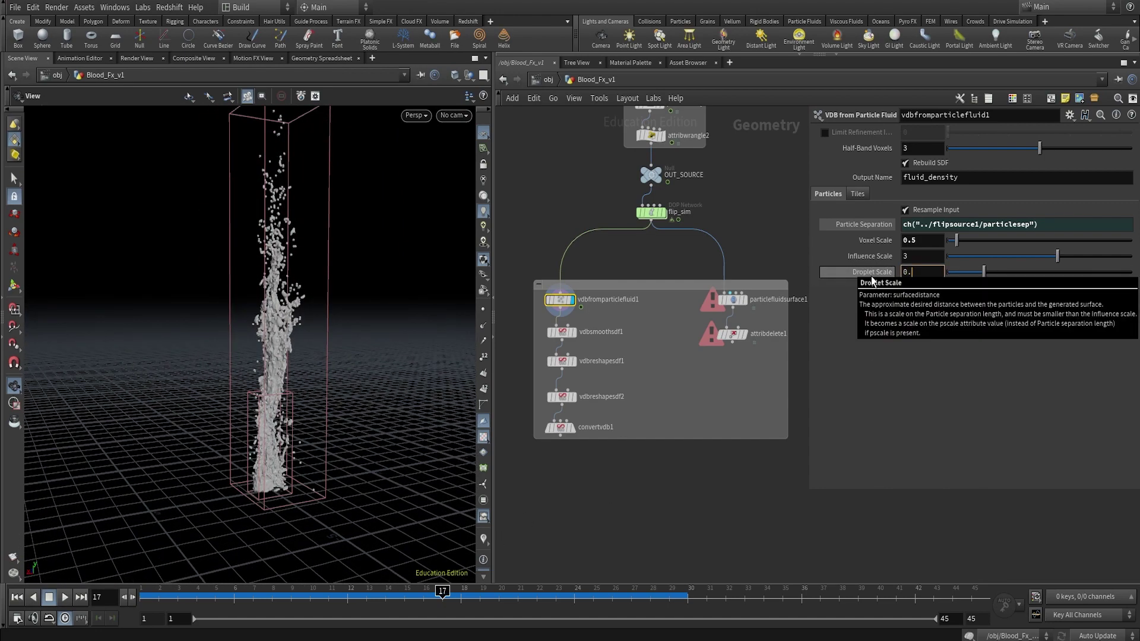
pyautogui.press('Return')
pyautogui.moveTo(319, 350); pyautogui.dragTo(196, 402)
pyautogui.scroll(5, 372, 396)
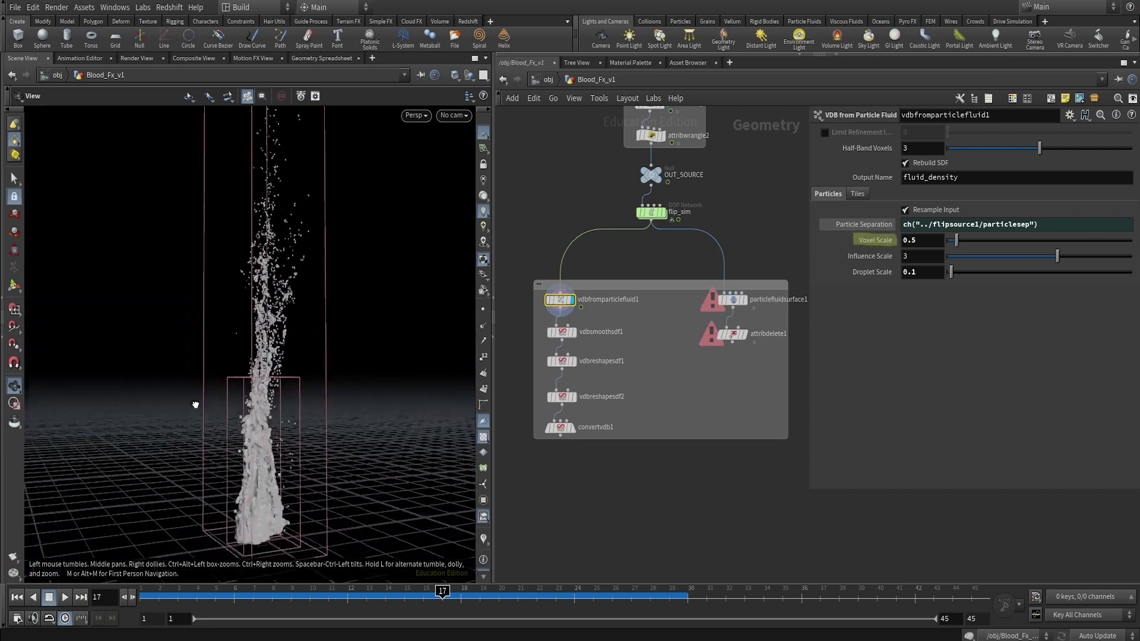
# Set the Droplet Scale of vdbfromparticlefluid1 to 0.65
pyautogui.click(922, 272)
pyautogui.press('BackSpace')
pyautogui.write('65')
pyautogui.press('Return')
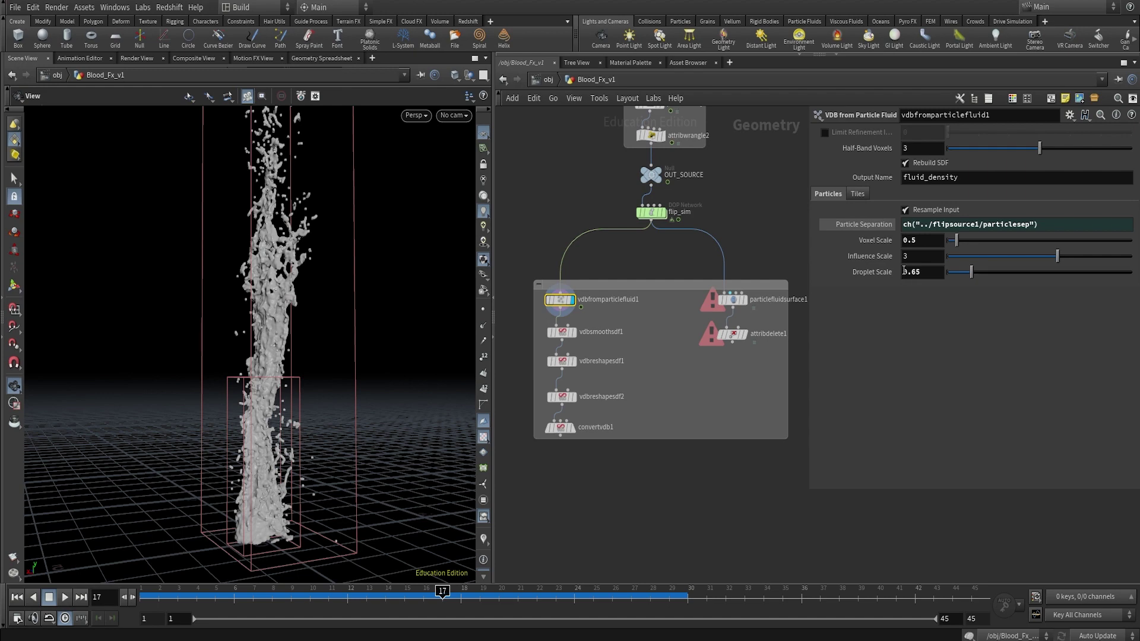
# Display vdbsmoothsdf1 and set its Laplacian Flow smoothing iterations to 8
pyautogui.scroll(3, 474, 328)
pyautogui.click(555, 332)
pyautogui.press('r')
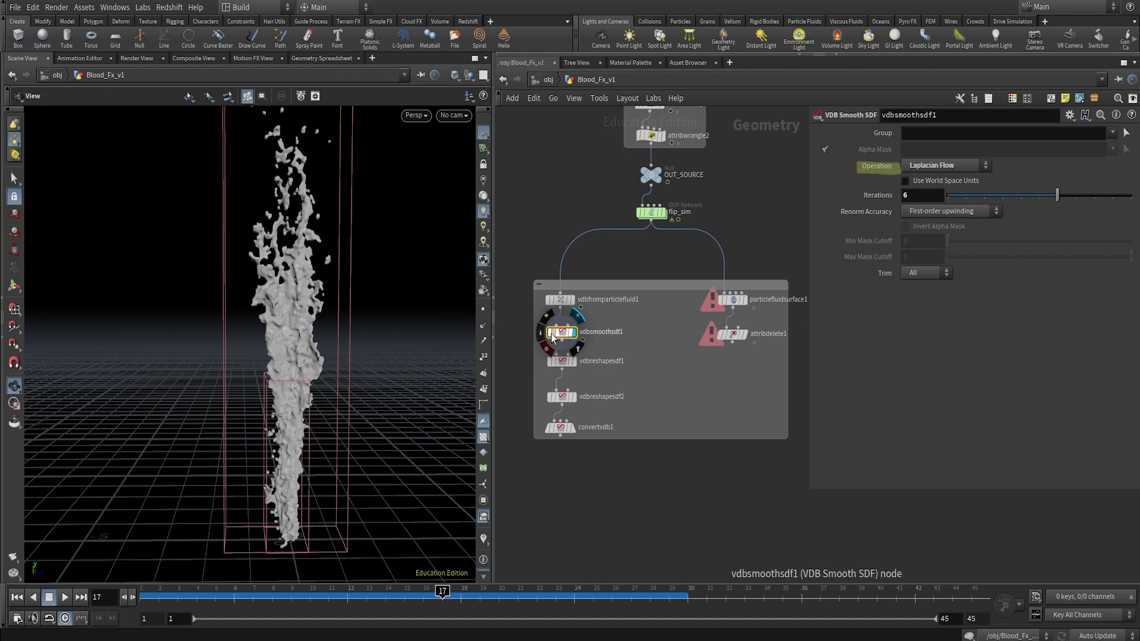
pyautogui.moveTo(1057, 195); pyautogui.dragTo(1086, 204)
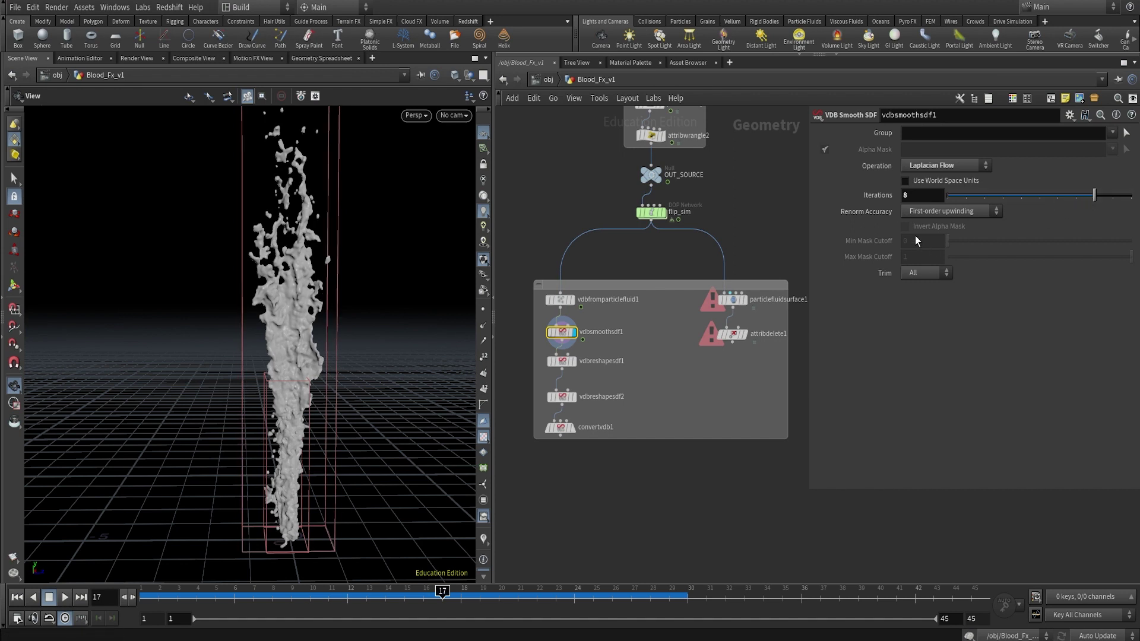
# Display vdbreshapesdf1 and adjust the offset of its Dilate operation
pyautogui.click(602, 360)
pyautogui.press('r')
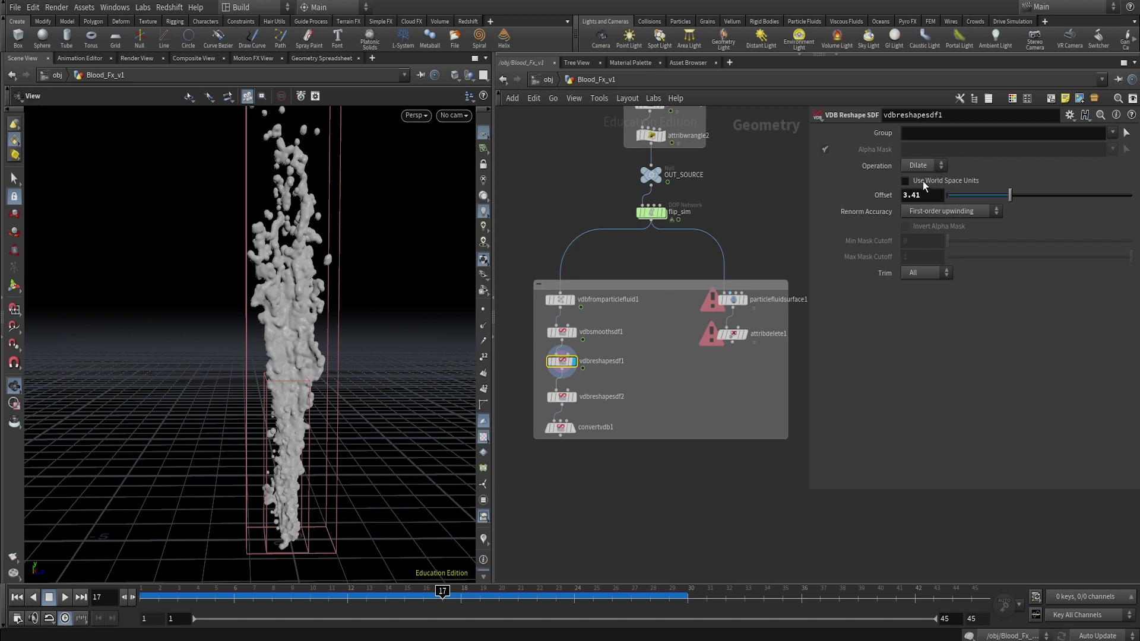
pyautogui.moveTo(1008, 201); pyautogui.dragTo(975, 198)
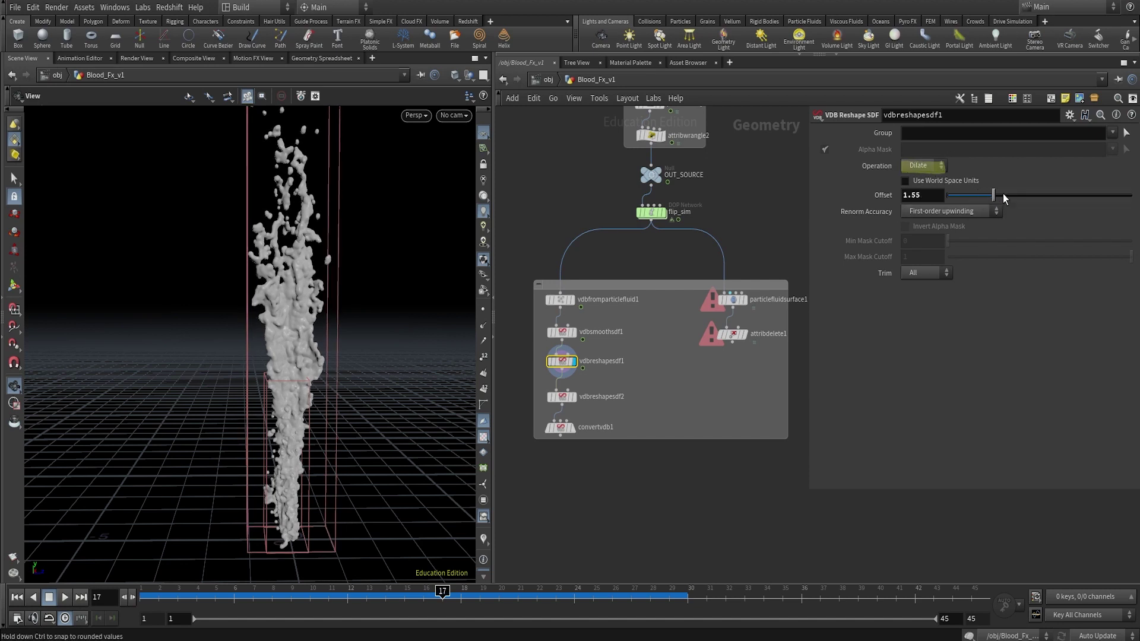
pyautogui.moveTo(1011, 196); pyautogui.dragTo(991, 200)
# Display the eroded vdbreshapesdf2 result, followed by the polygon mesh from convertvdb1
pyautogui.click(562, 397)
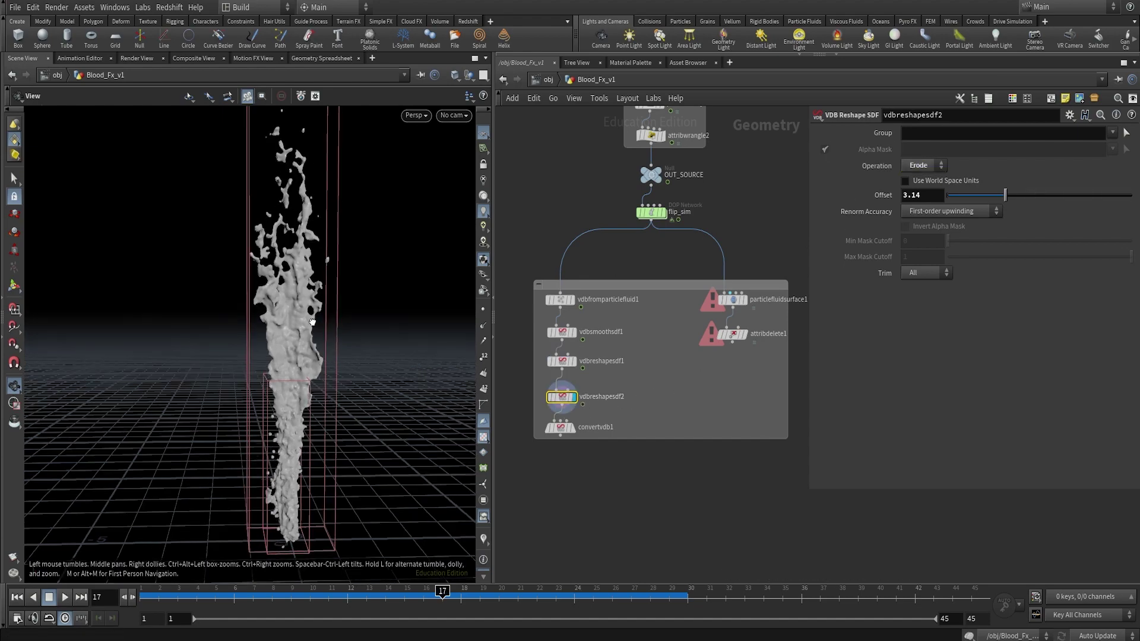
pyautogui.click(560, 427)
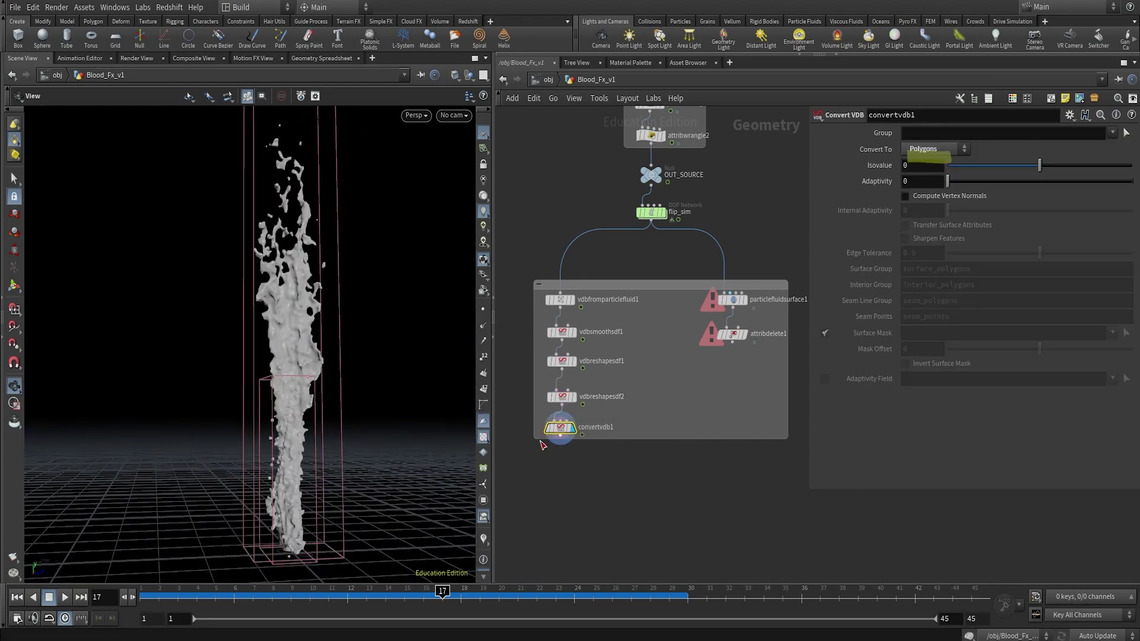
pyautogui.moveTo(278, 352); pyautogui.dragTo(209, 367)
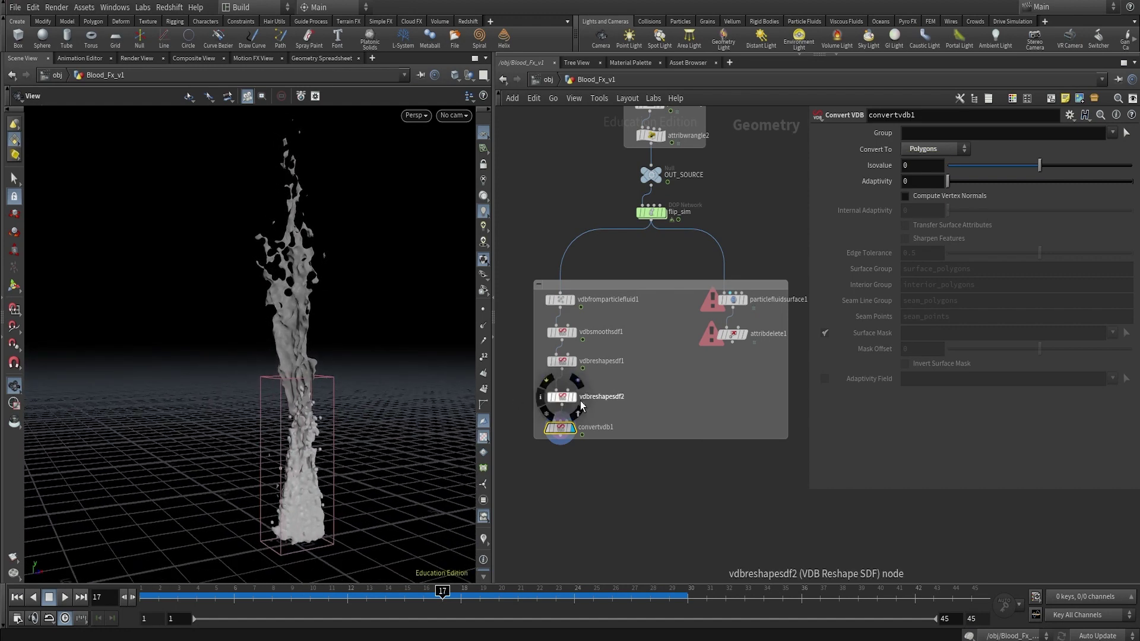
# Examine the convertvdb1 mesh from several angles and at frames 14, 29, 25, 19 and 7
pyautogui.click(168, 9)
pyautogui.moveTo(144, 11)
pyautogui.click(175, 54)
pyautogui.moveTo(343, 423); pyautogui.dragTo(36, 457)
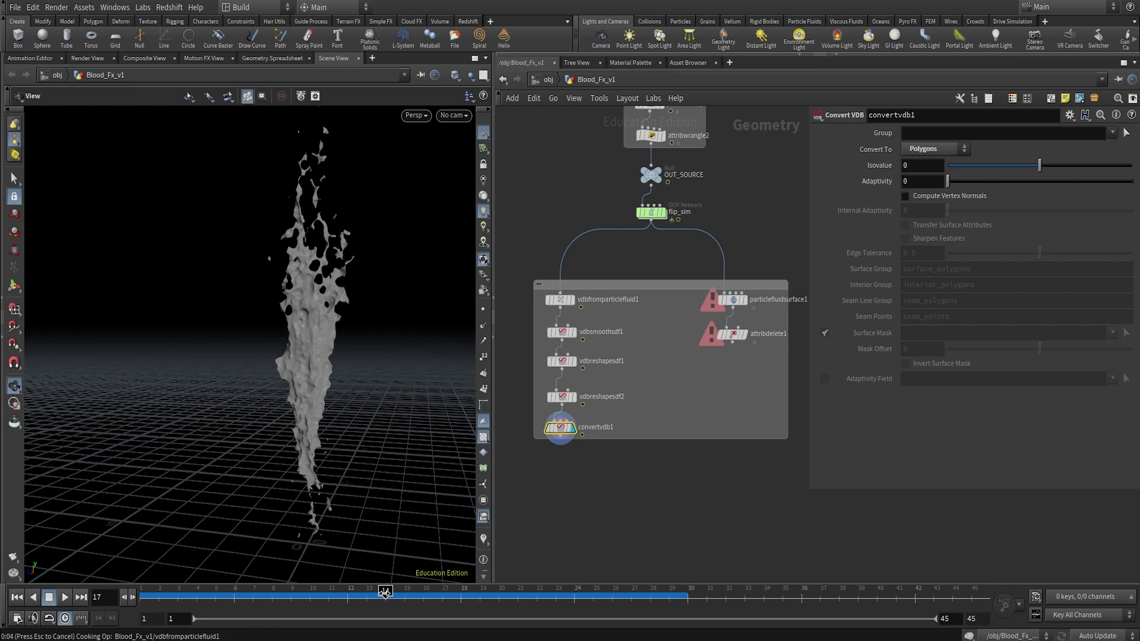
pyautogui.moveTo(350, 452); pyautogui.dragTo(881, 446)
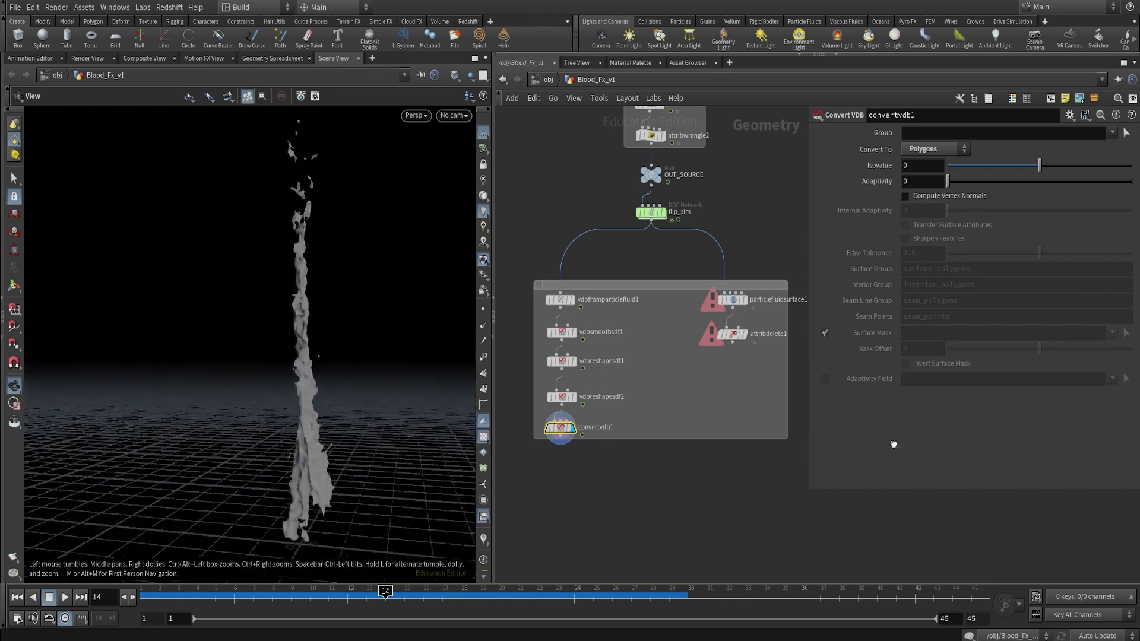
pyautogui.click(669, 591)
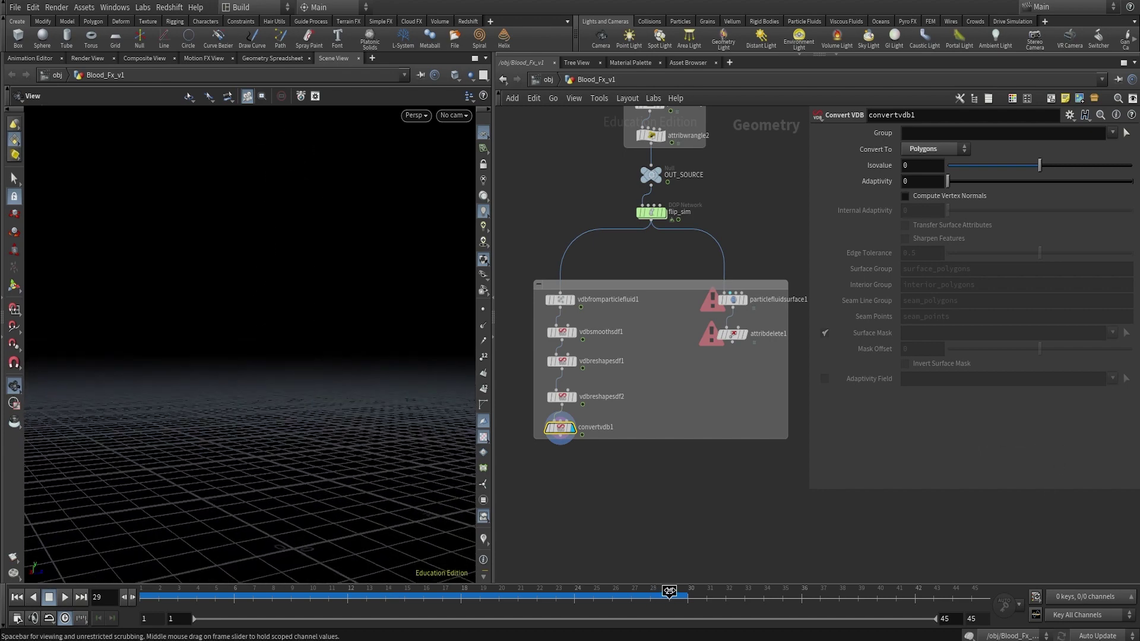
pyautogui.click(593, 592)
pyautogui.click(482, 593)
pyautogui.click(254, 592)
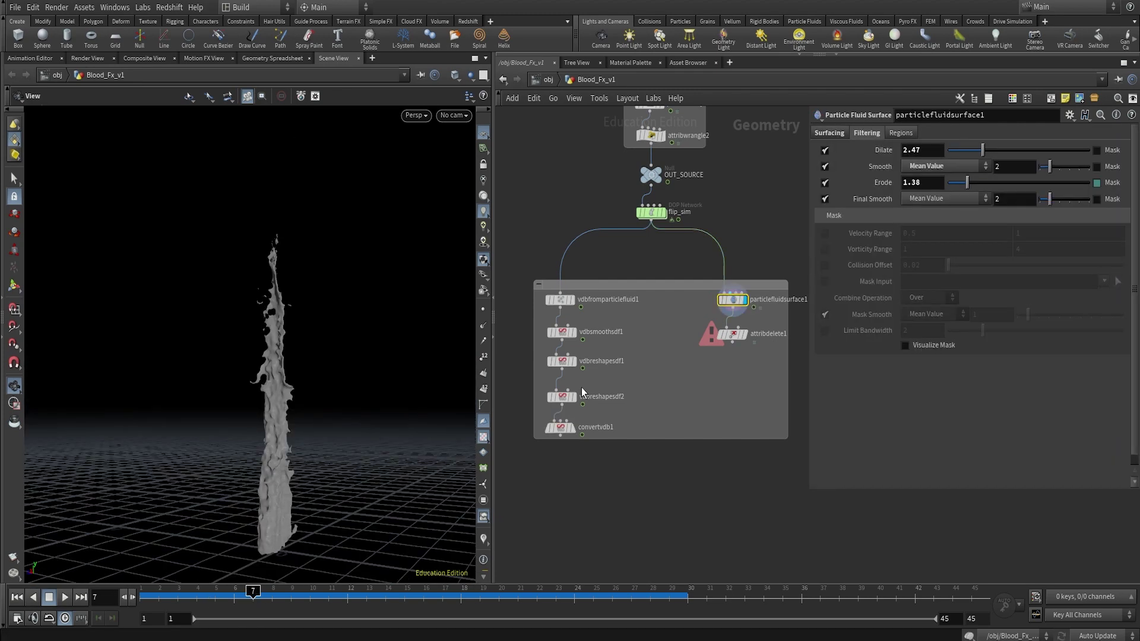
# Open the surfacing settings of particlefluidsurface1 and choose Surface Polygons as its Convert To output
pyautogui.moveTo(735, 310)
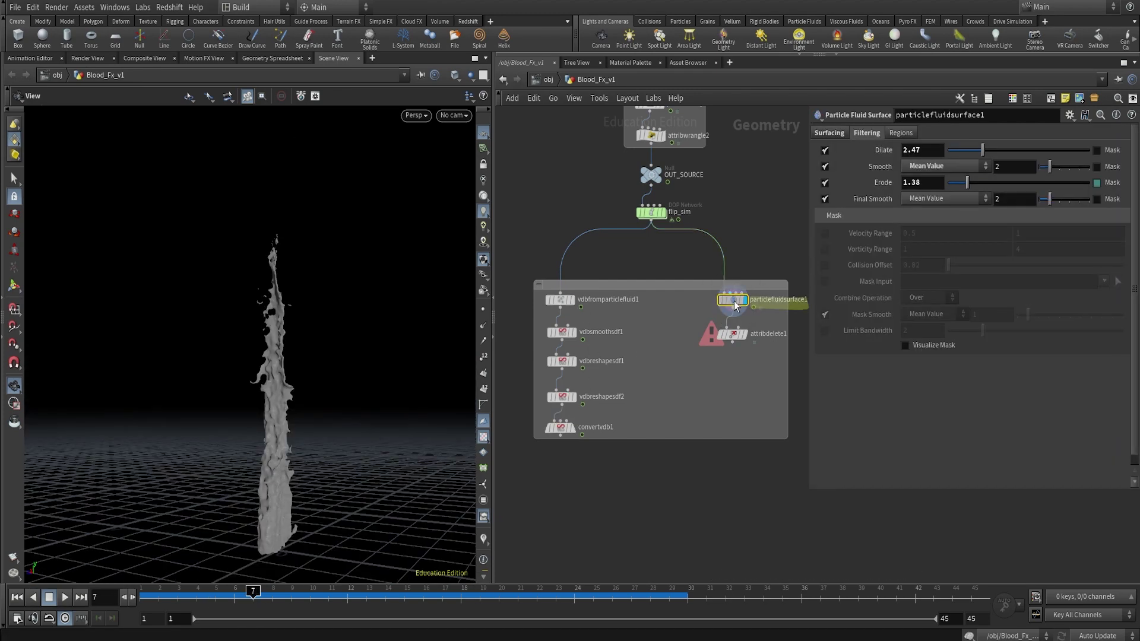
pyautogui.click(821, 135)
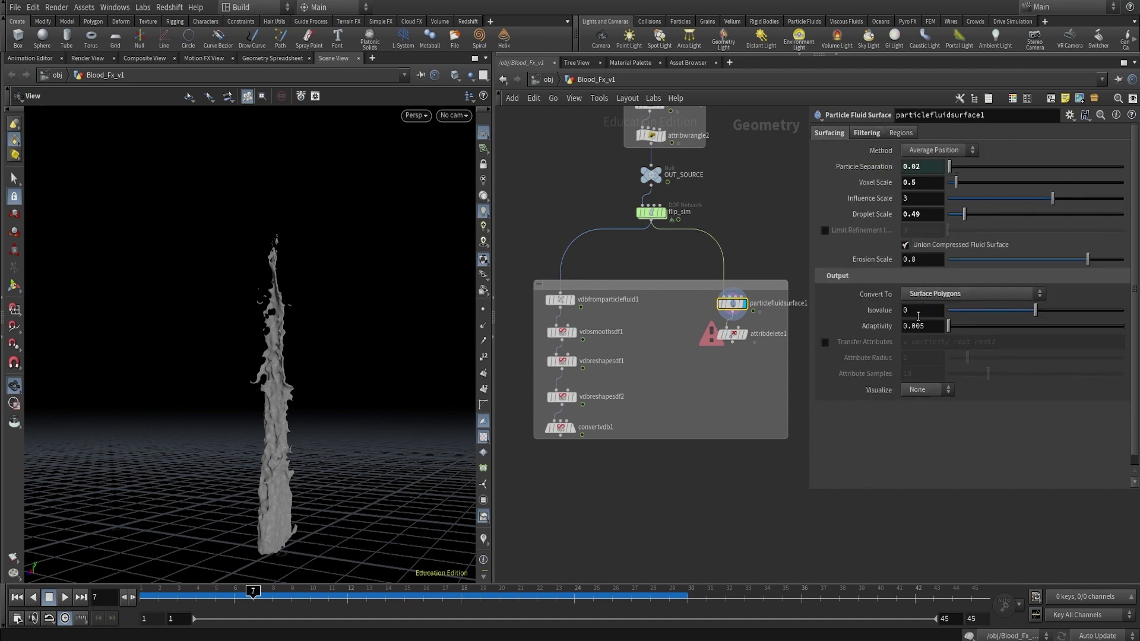
pyautogui.click(935, 296)
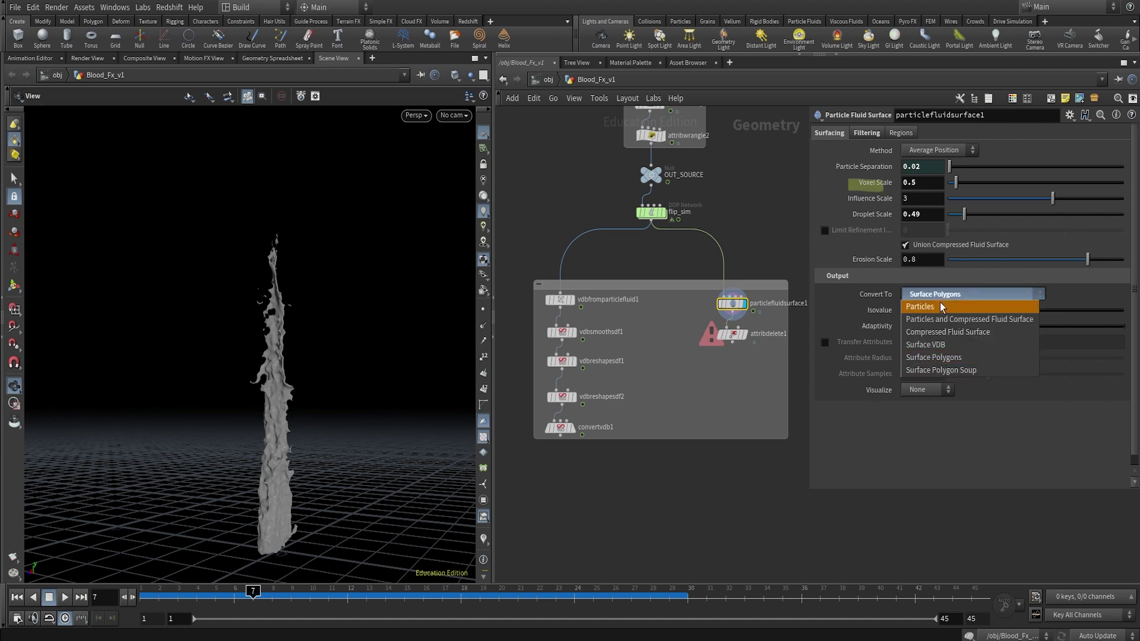
pyautogui.click(948, 358)
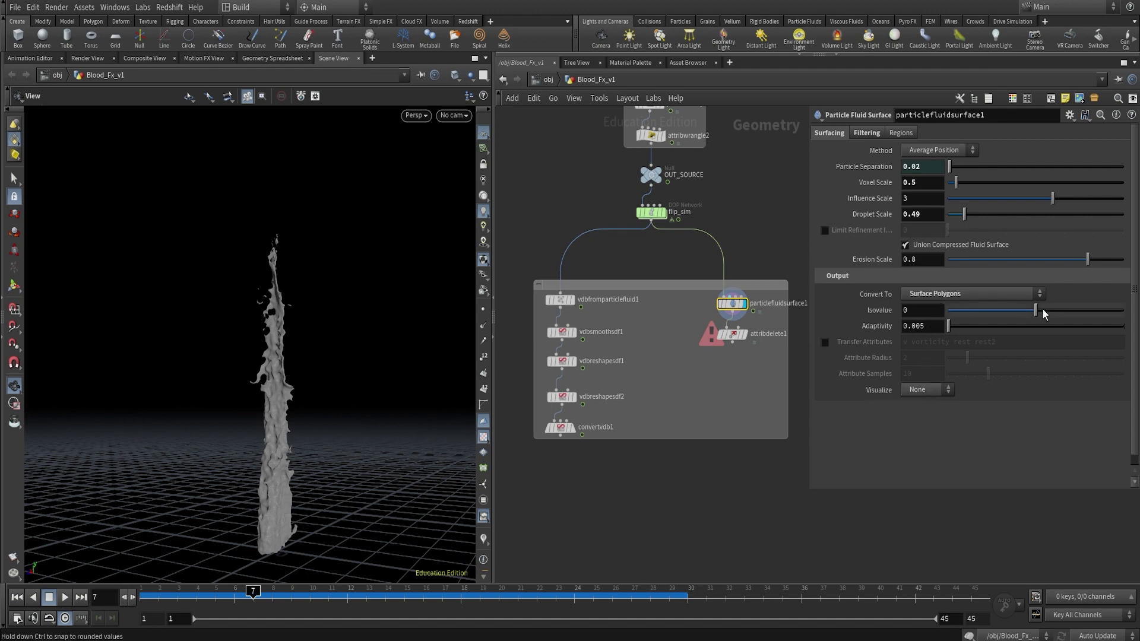
# Try a higher Adaptivity on particlefluidsurface1, checking its geometry info, and undo the change
pyautogui.scroll(10, 288, 427)
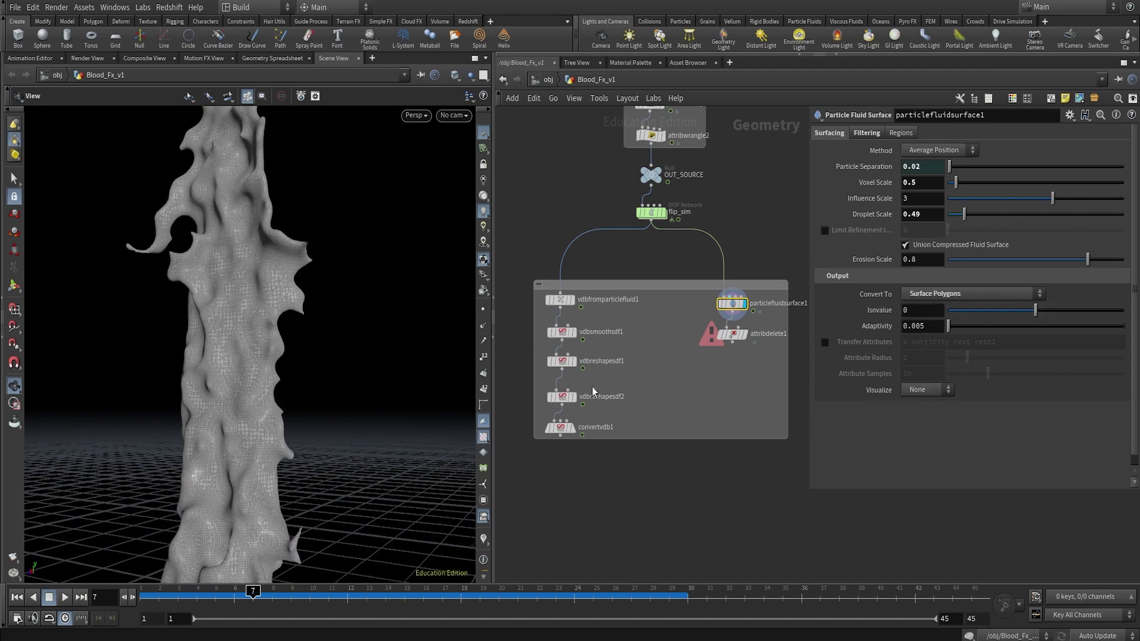
pyautogui.moveTo(1036, 311); pyautogui.dragTo(1035, 319)
pyautogui.moveTo(949, 326); pyautogui.dragTo(979, 333)
pyautogui.middleClick(729, 309)
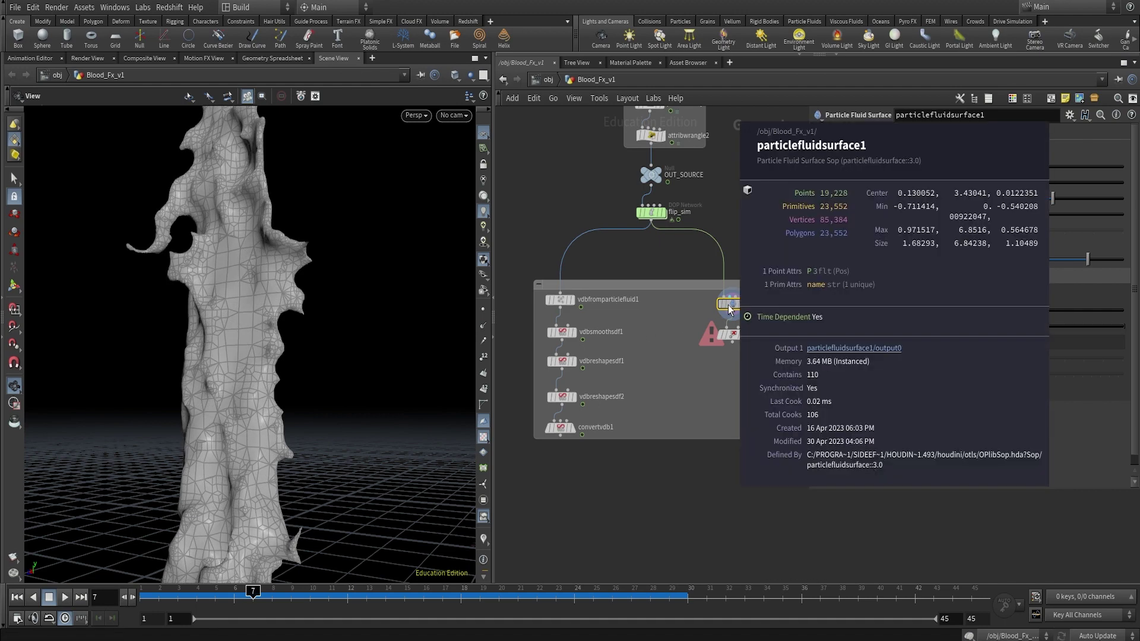
pyautogui.hotkey('ctrl', 'z')
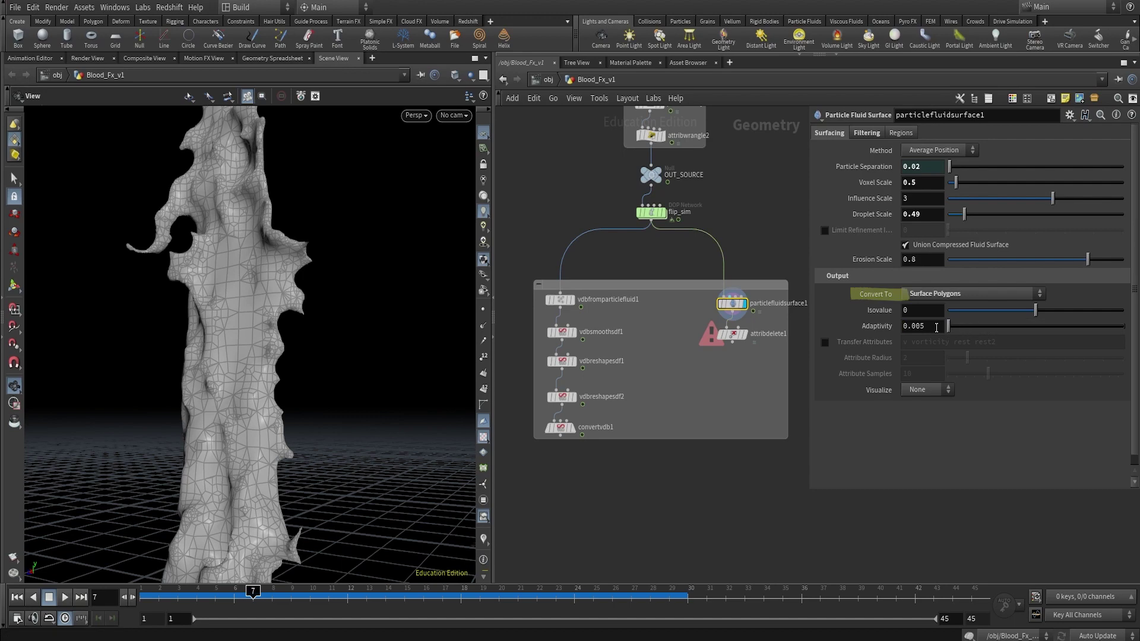
pyautogui.middleClick(740, 314)
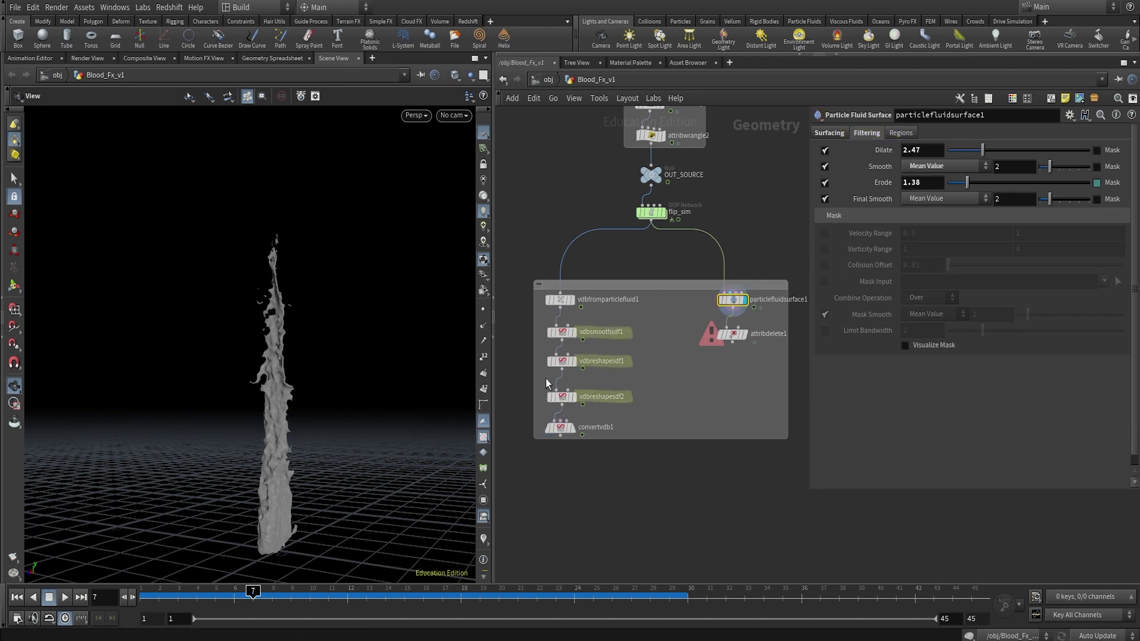
# Display attribdelete1 below particlefluidsurface1 and inspect its mesh and node info
pyautogui.moveTo(733, 302); pyautogui.dragTo(732, 305)
pyautogui.click(820, 134)
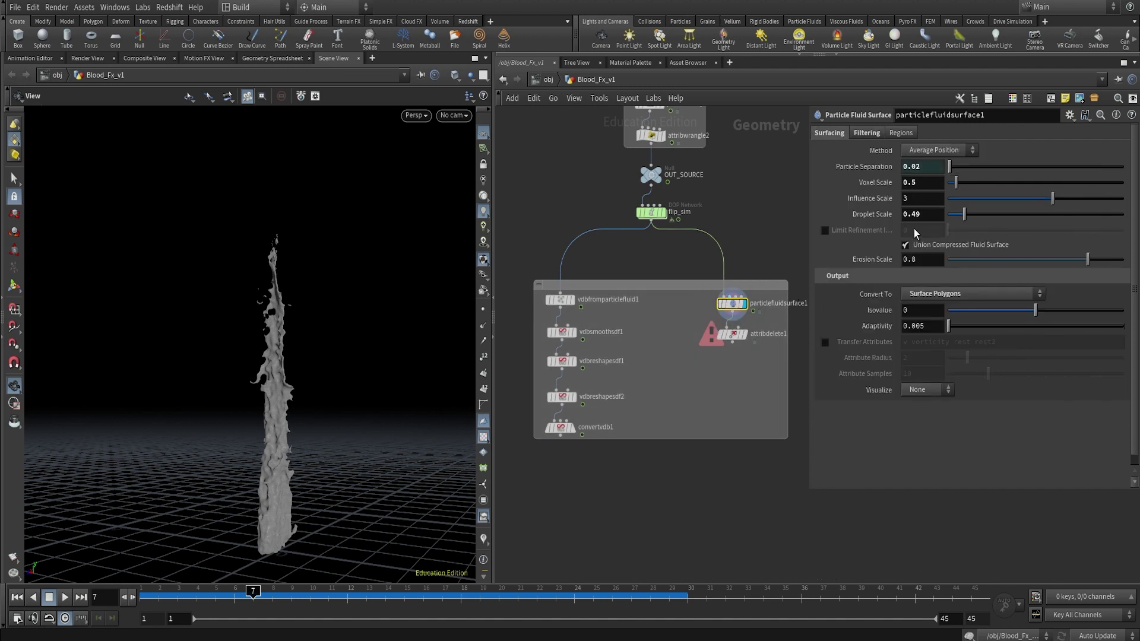
pyautogui.moveTo(752, 364); pyautogui.dragTo(693, 332)
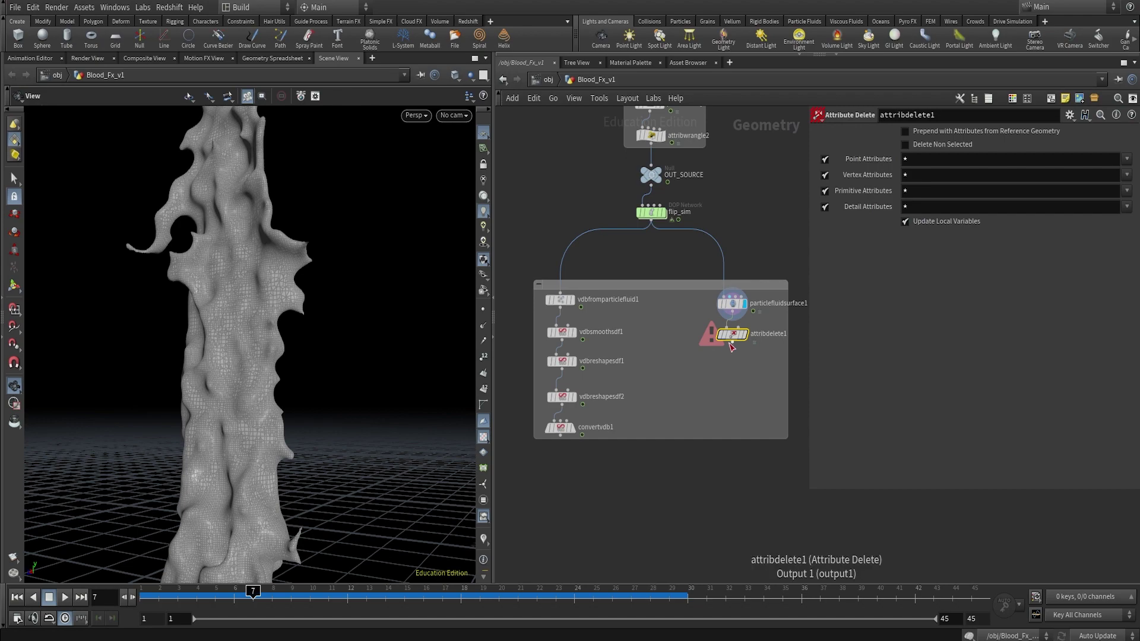
pyautogui.click(744, 335)
pyautogui.scroll(-4, 247, 342)
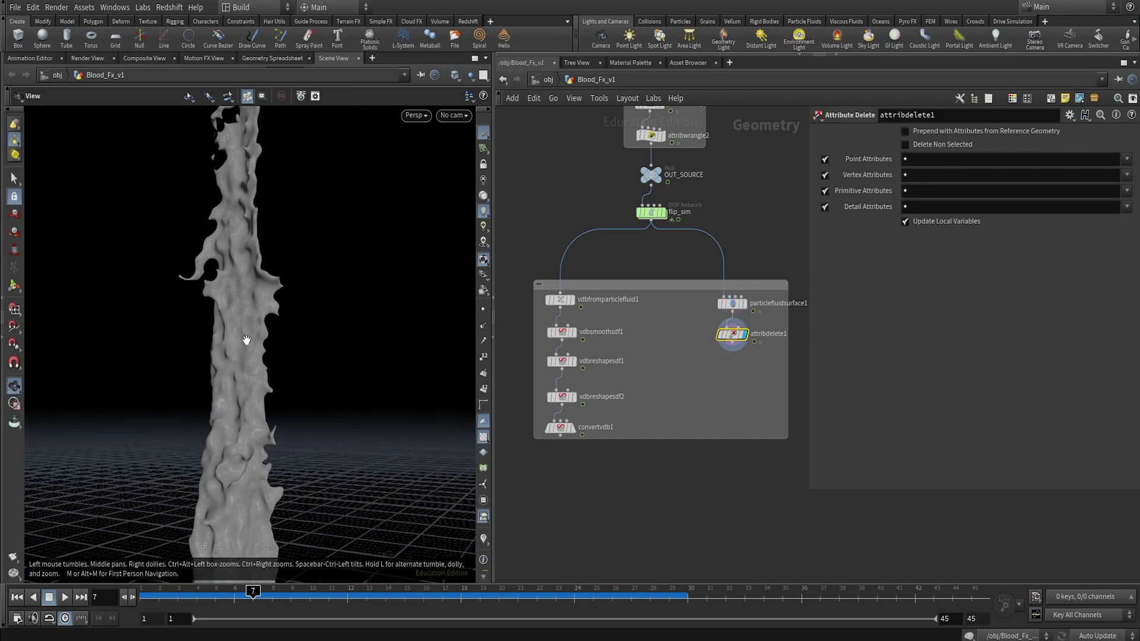
pyautogui.moveTo(241, 376); pyautogui.dragTo(71, 376)
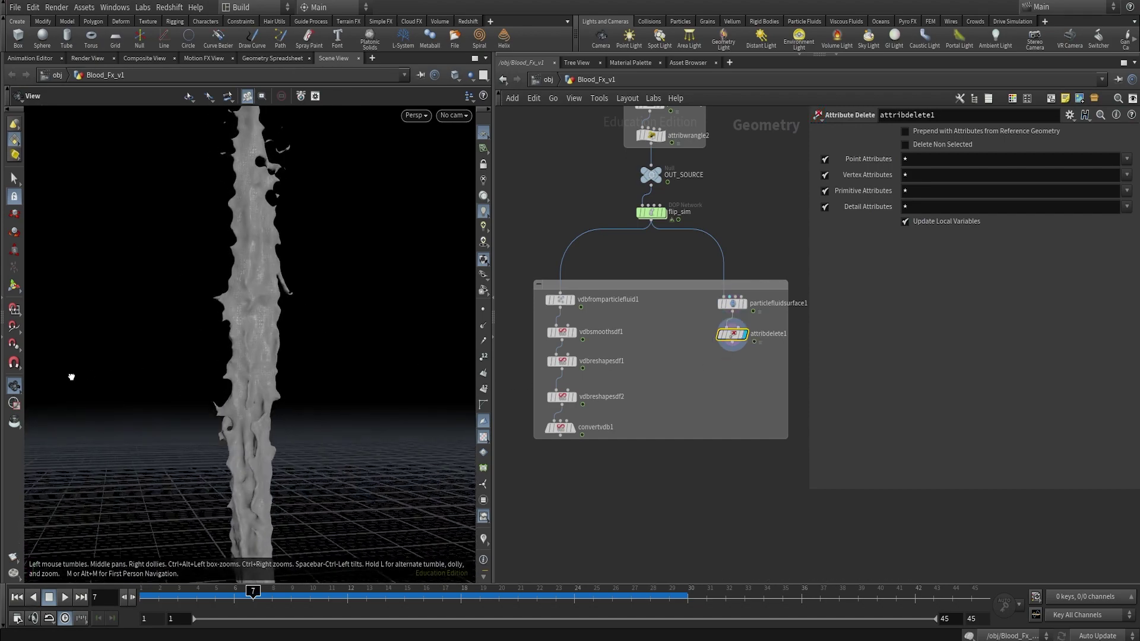
pyautogui.middleClick(734, 337)
# Add a PolyReduce node fed by attribdelete1 below the meshing network box and display it
pyautogui.click(732, 344)
pyautogui.press('Tab')
pyautogui.write('polyred')
pyautogui.press('Return')
pyautogui.press('Return')
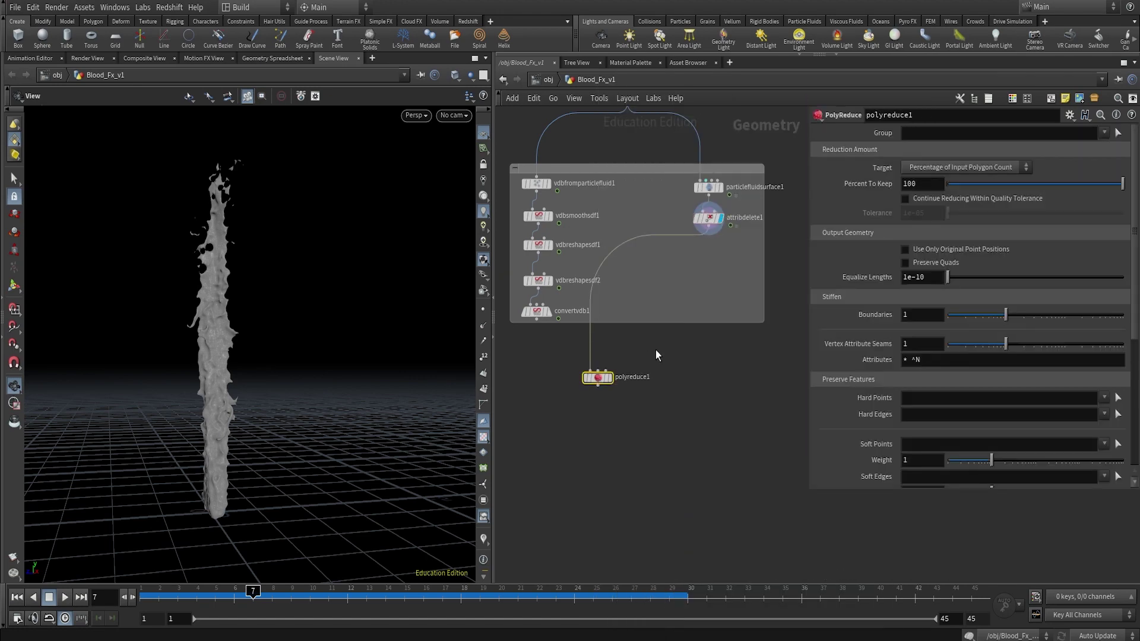
pyautogui.click(594, 362)
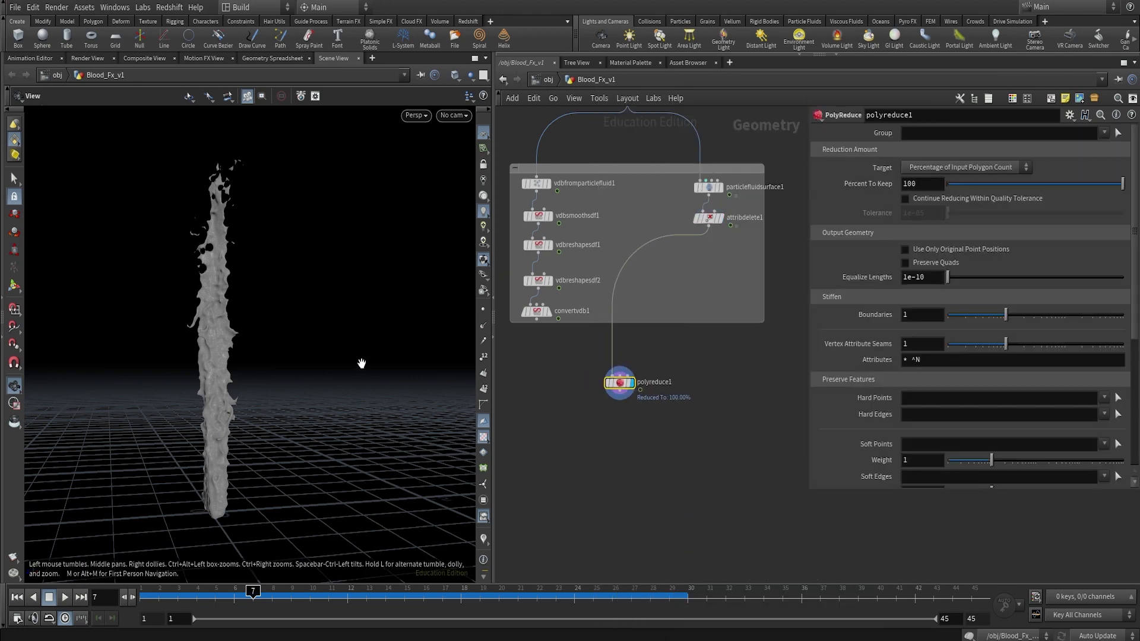
# Set polyreduce1's target to Output Polygon Count with 5000 polygons to keep
pyautogui.click(961, 168)
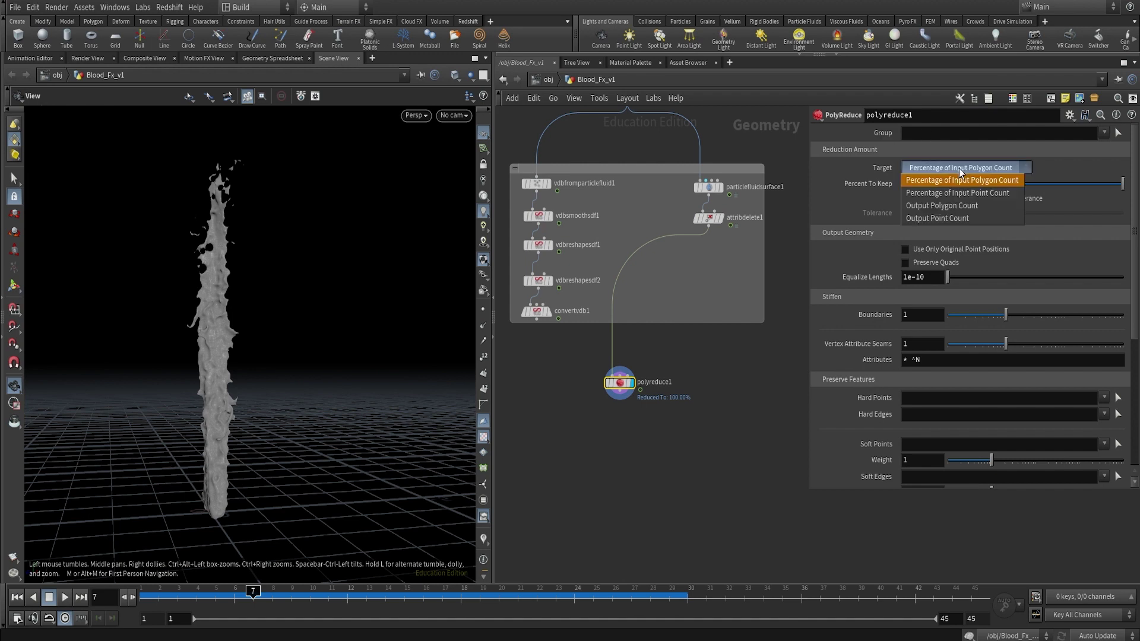
pyautogui.click(992, 204)
pyautogui.doubleClick(923, 187)
pyautogui.write('5000')
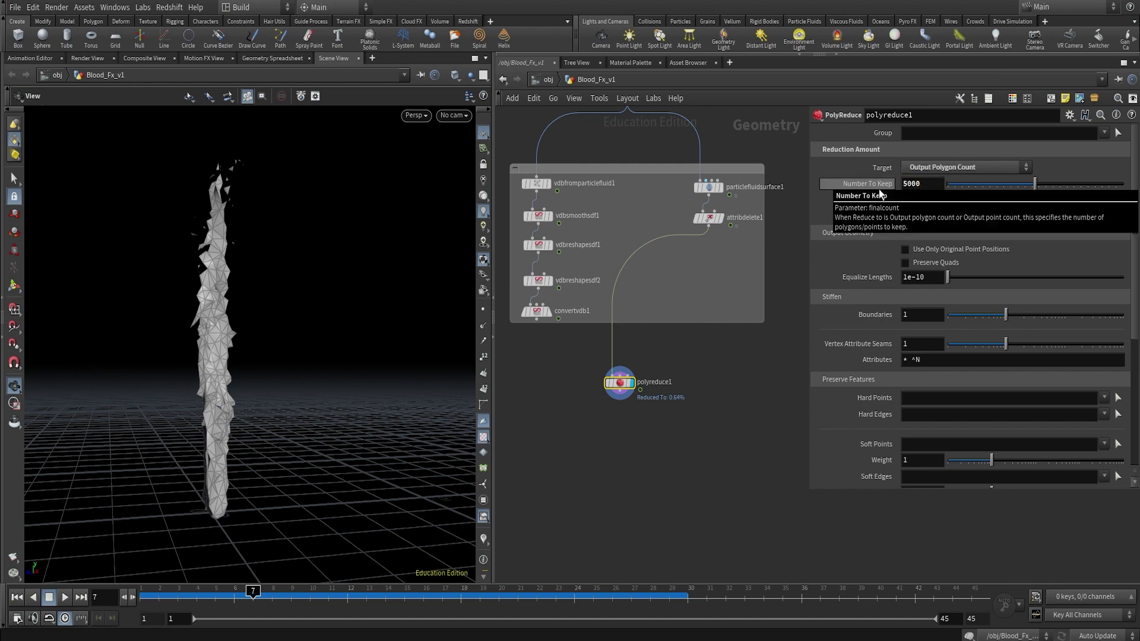
# Check the reduced mesh and polyreduce1's geometry info, and raise its Number To Keep to 6500
pyautogui.press('Return')
pyautogui.moveTo(202, 365); pyautogui.dragTo(158, 377)
pyautogui.moveTo(158, 376); pyautogui.dragTo(355, 367, button='right')
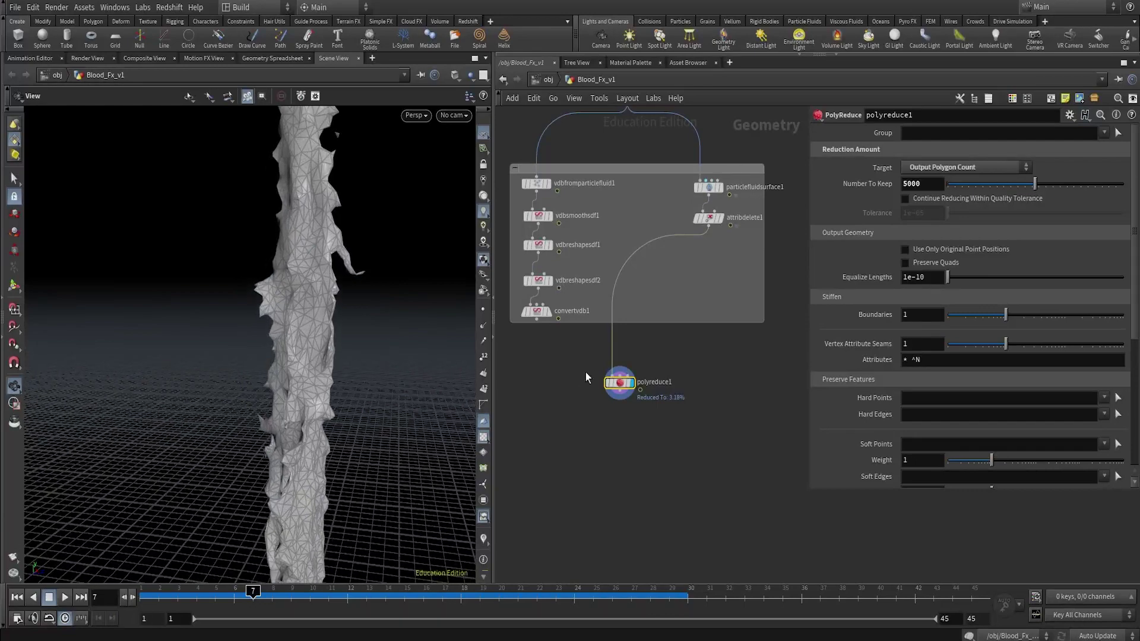
pyautogui.middleClick(627, 387)
pyautogui.moveTo(265, 358); pyautogui.dragTo(467, 389)
pyautogui.moveTo(931, 184); pyautogui.dragTo(821, 180)
pyautogui.write('6500')
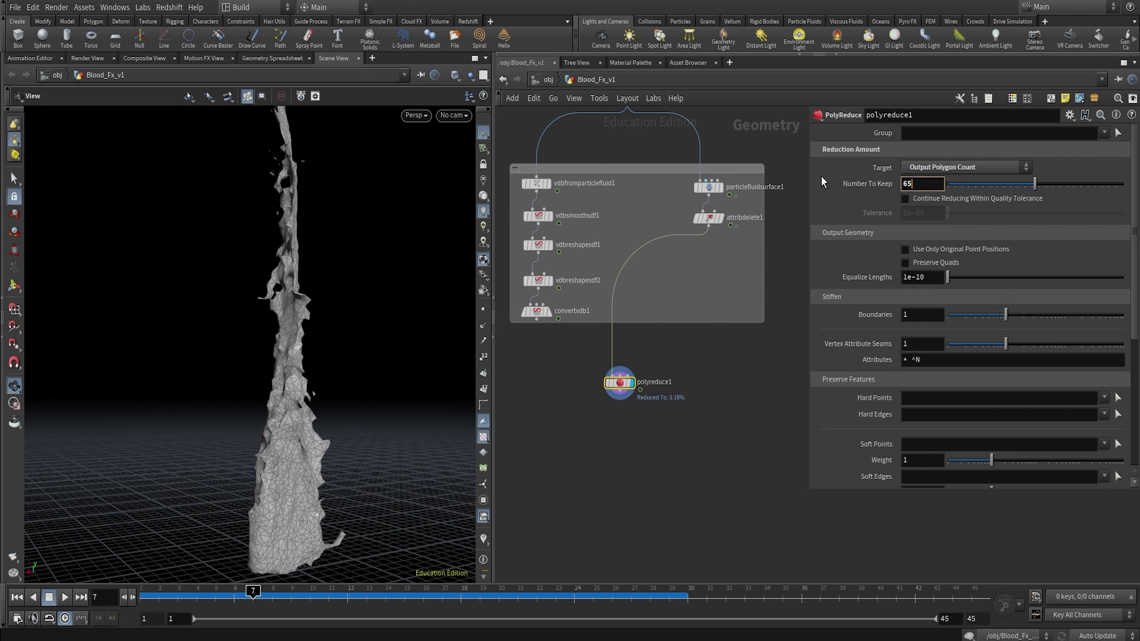
pyautogui.press('Return')
pyautogui.moveTo(310, 463); pyautogui.dragTo(216, 469)
# Add a Smooth node below polyreduce1, raise its Strength to about 31.6, and check the result at frame 18
pyautogui.click(623, 397)
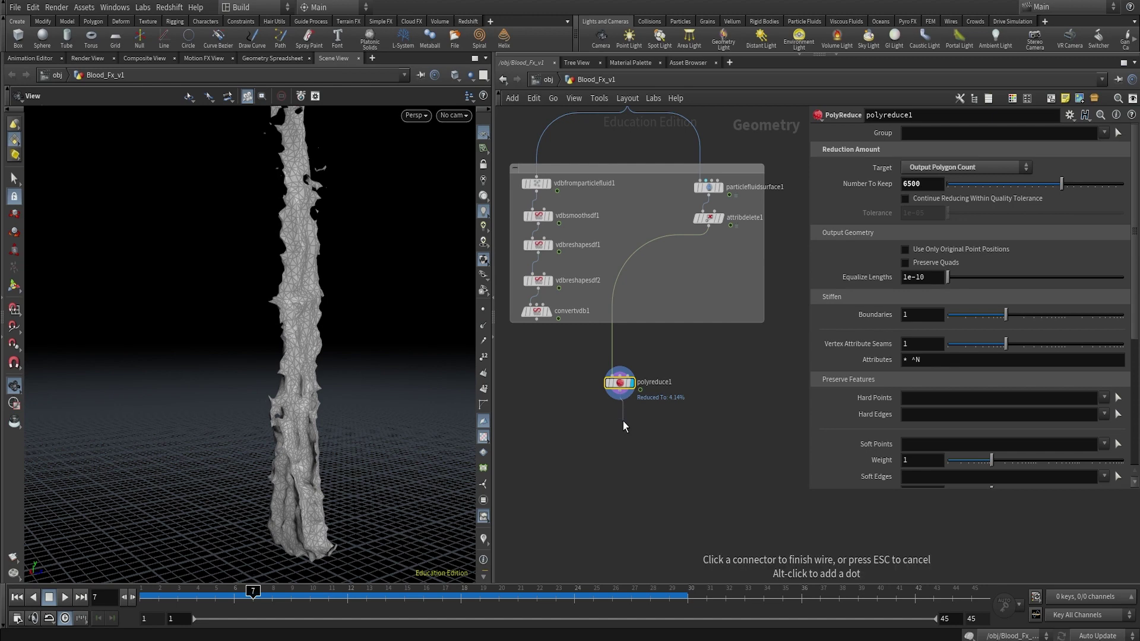
pyautogui.click(622, 422)
pyautogui.write('smooth')
pyautogui.press('Return')
pyautogui.click(623, 424)
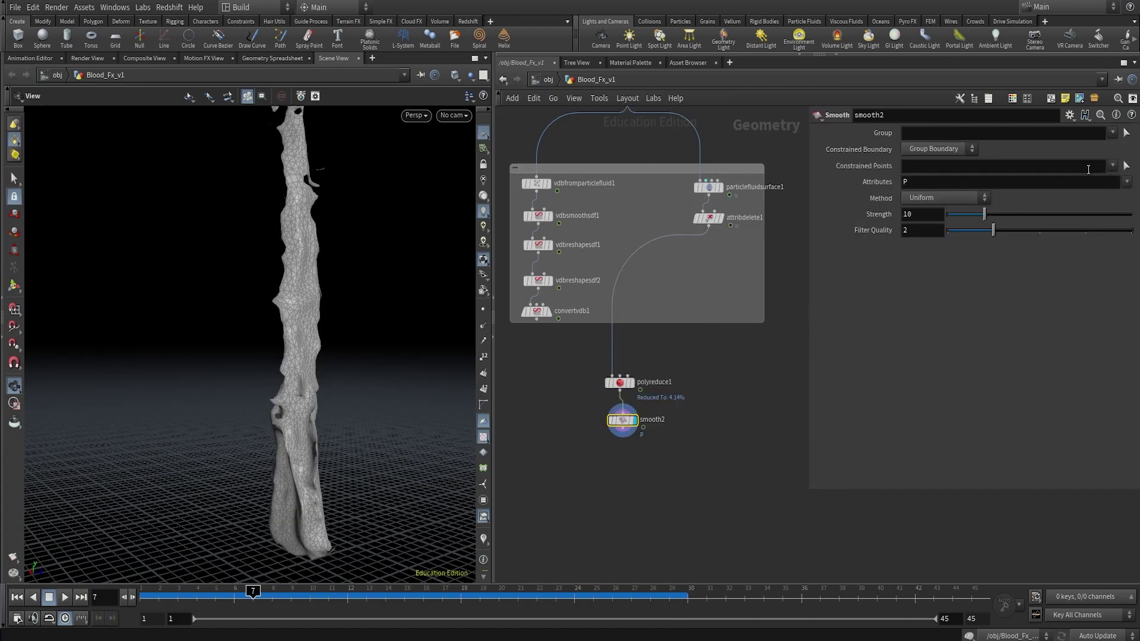
pyautogui.moveTo(987, 213)
pyautogui.mouseDown()
pyautogui.moveTo(957, 217)
pyautogui.moveTo(1077, 219)
pyautogui.moveTo(949, 234)
pyautogui.moveTo(1092, 235)
pyautogui.moveTo(995, 235)
pyautogui.moveTo(1010, 218)
pyautogui.moveTo(974, 217)
pyautogui.moveTo(1063, 217)
pyautogui.mouseUp()
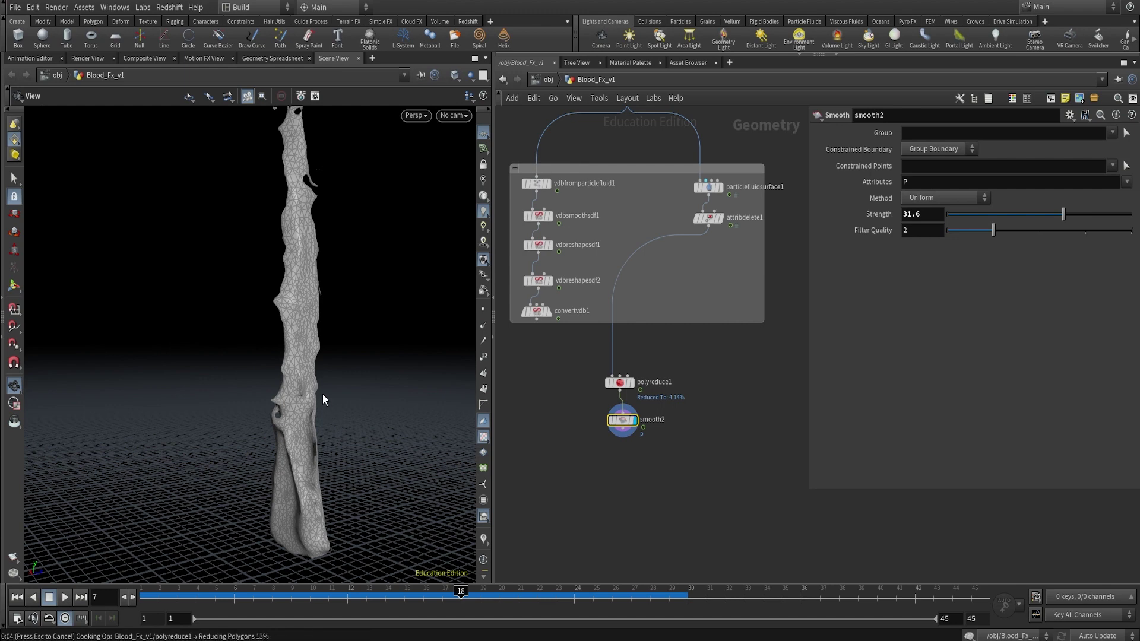
pyautogui.moveTo(336, 363); pyautogui.dragTo(368, 356)
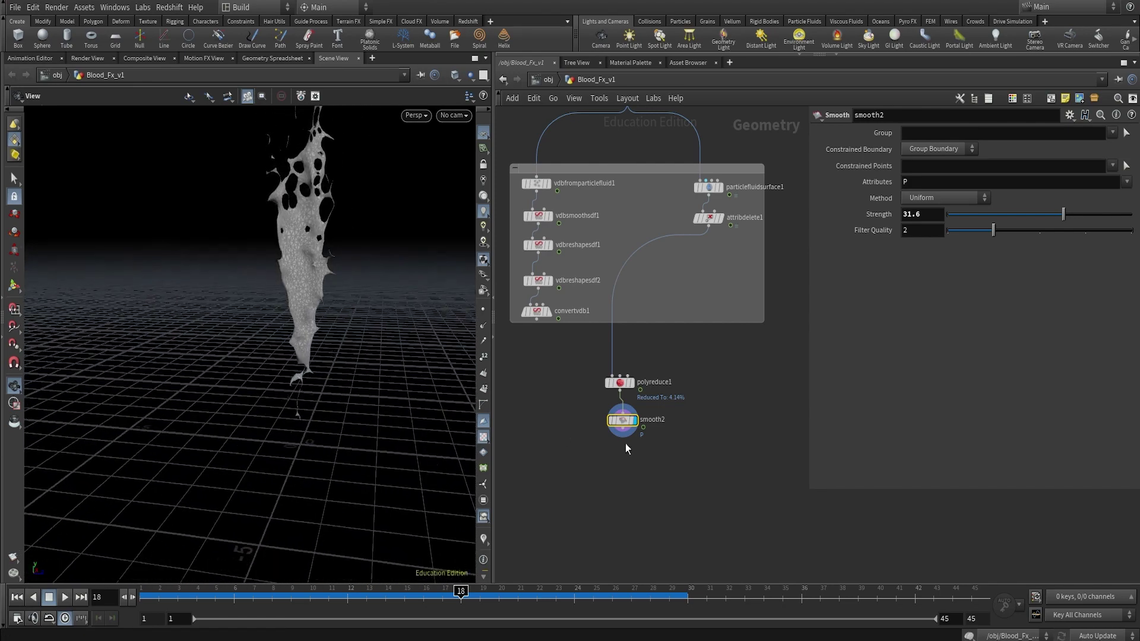
# Add a File Cache node fed by smooth2, place it below, and display it
pyautogui.moveTo(662, 464); pyautogui.dragTo(658, 427, button='middle')
pyautogui.middleClick(617, 346)
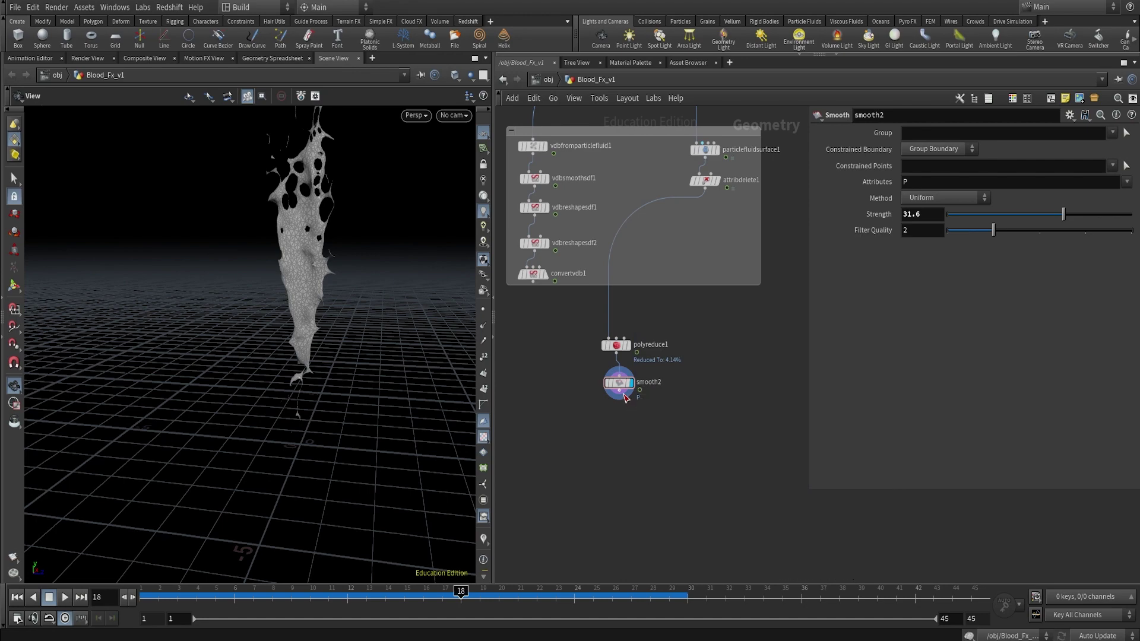
pyautogui.click(625, 398)
pyautogui.press('Tab')
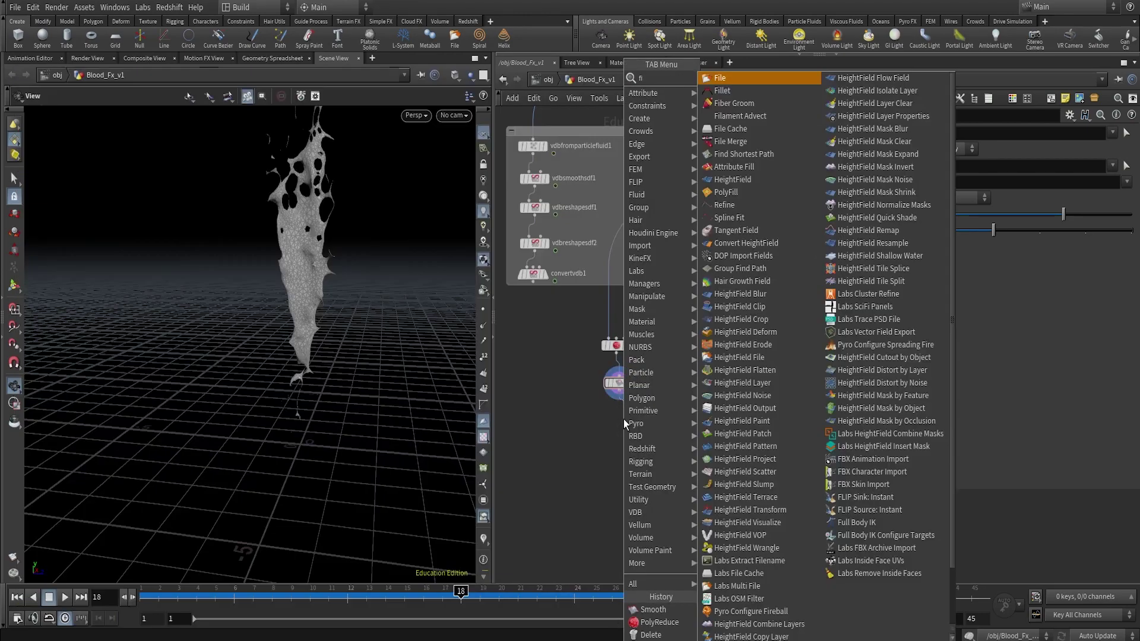
pyautogui.write('filec')
pyautogui.press('Return')
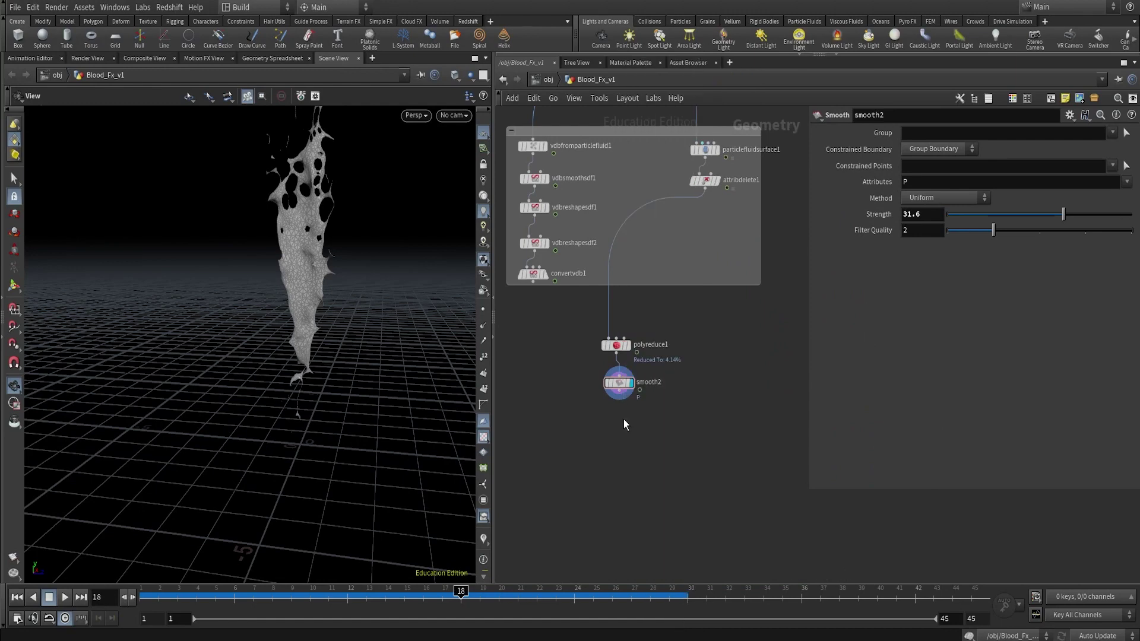
pyautogui.click(623, 419)
pyautogui.moveTo(621, 419)
pyautogui.mouseDown()
pyautogui.moveTo(615, 444)
pyautogui.moveTo(604, 427)
pyautogui.mouseUp()
pyautogui.press('r')
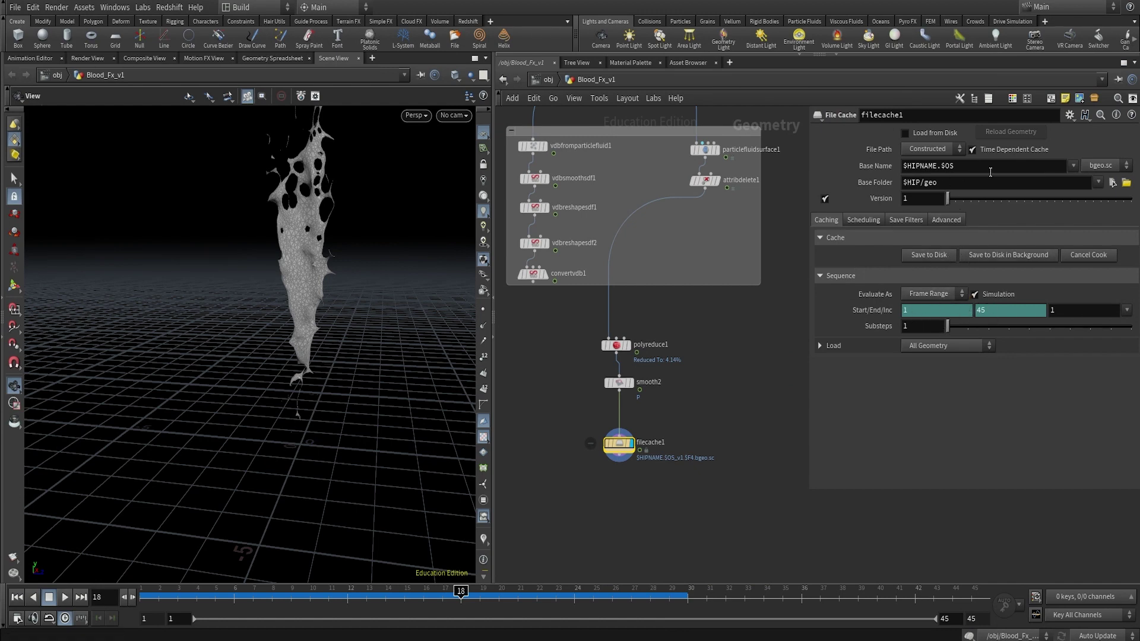
# Set filecache1's Base Folder to $HIP/geo/bloodshot/1 and save the 1 to 45 frame range to disk
pyautogui.click(976, 184)
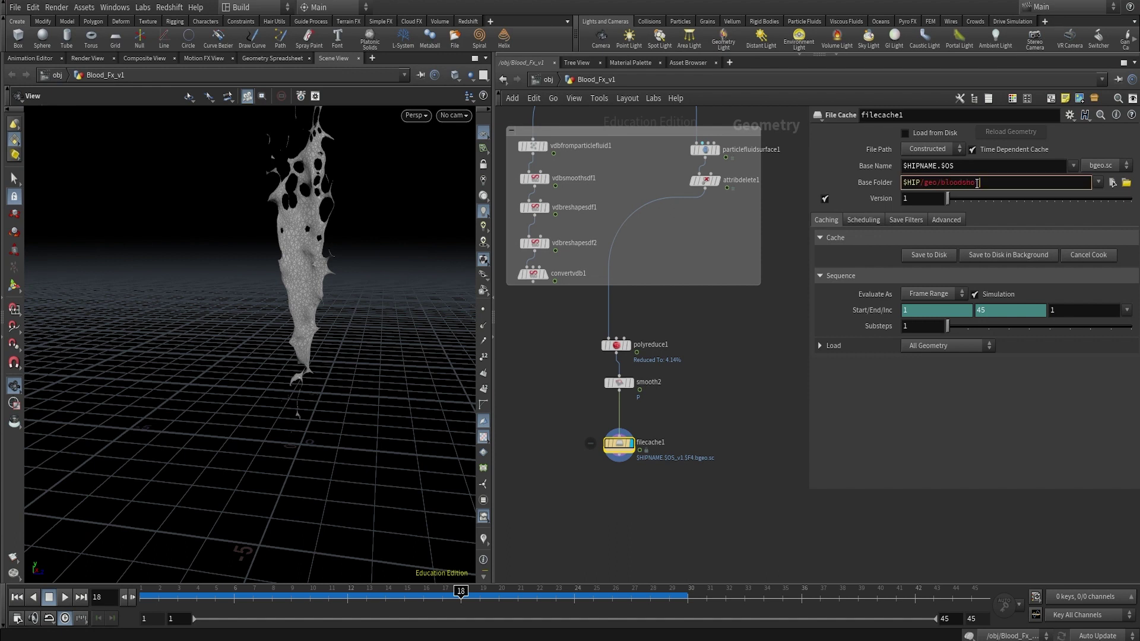
pyautogui.write('/bloodshot/1')
pyautogui.press('Return')
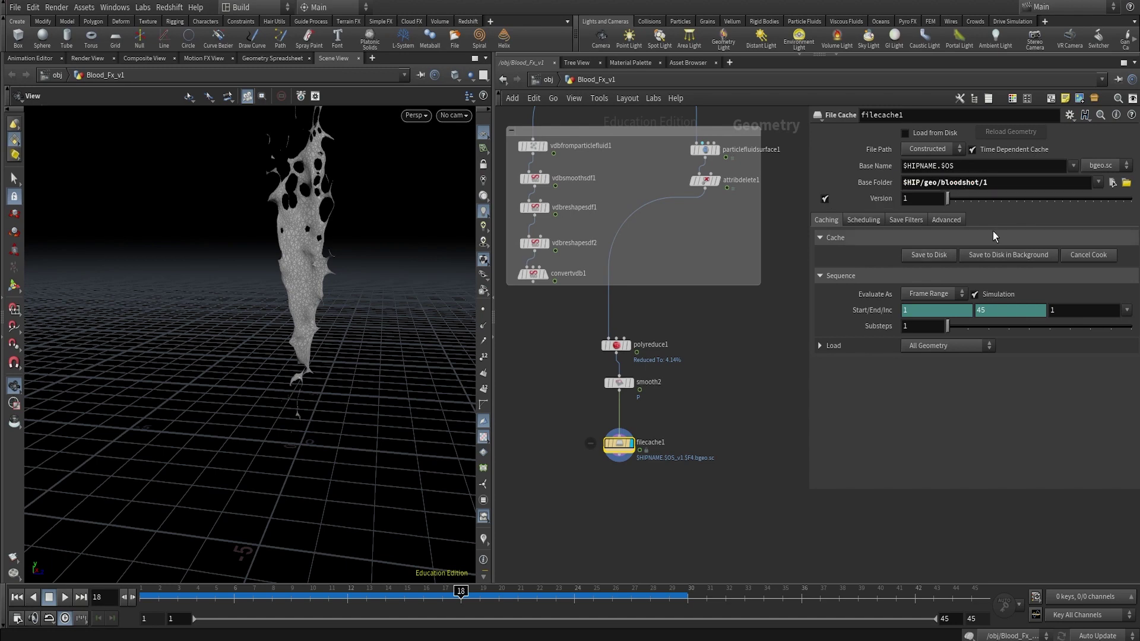
pyautogui.click(928, 255)
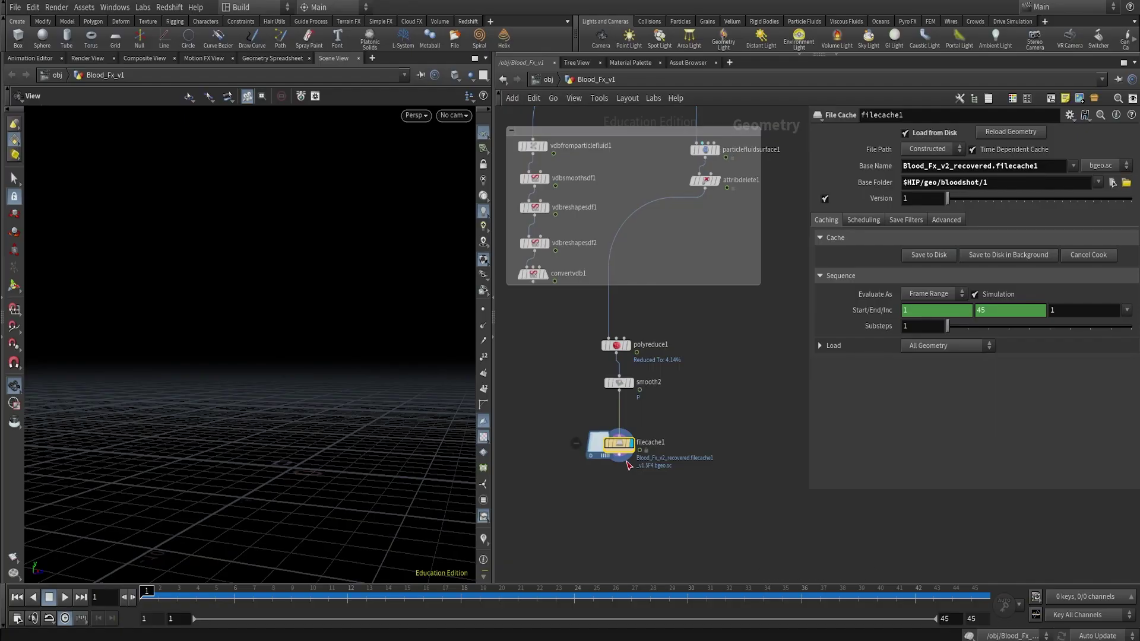
pyautogui.click(619, 462)
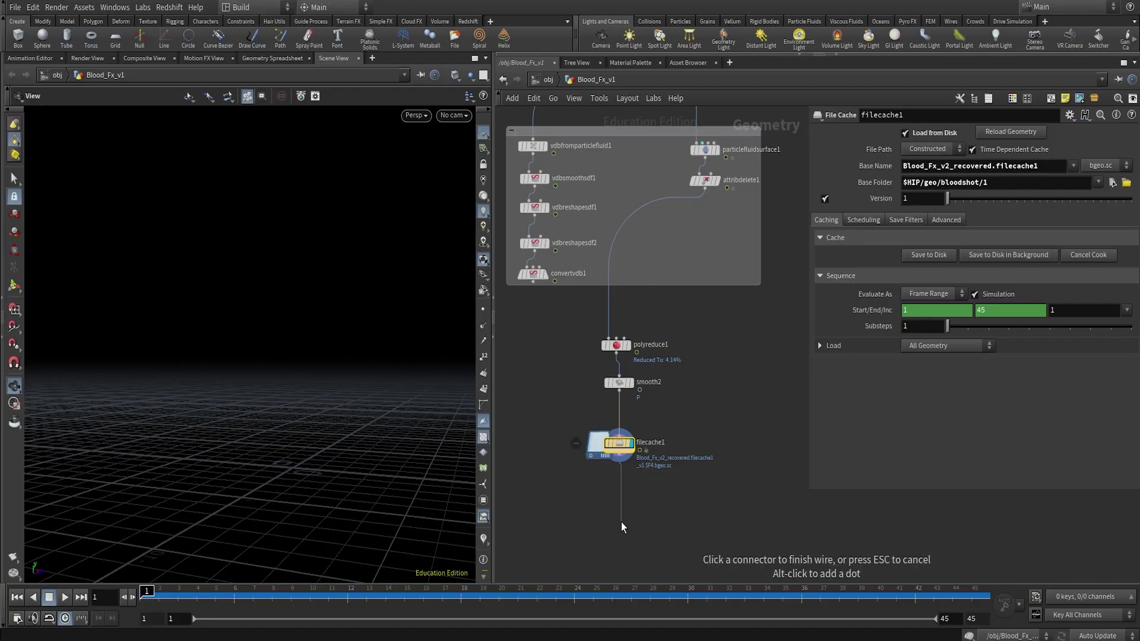
pyautogui.scroll(3, 601, 432)
pyautogui.moveTo(617, 547); pyautogui.dragTo(636, 363, button='middle')
pyautogui.press('Escape')
pyautogui.scroll(-1, 579, 469)
pyautogui.scroll(2, 636, 362)
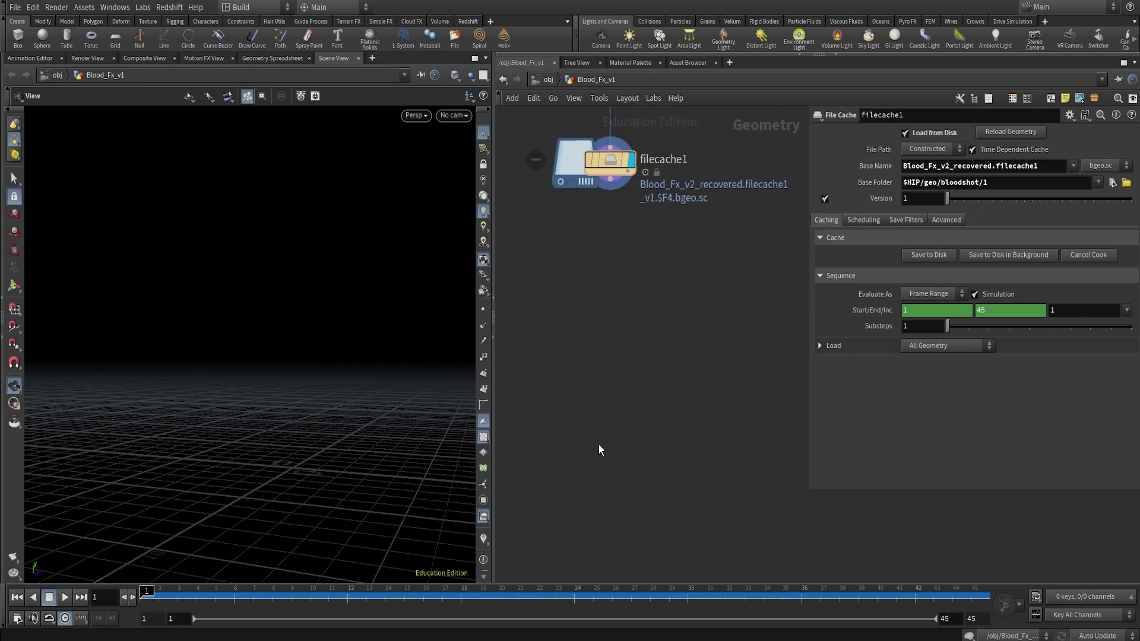
# Go to frame 17 and add a Lattice node with filecache1 wired into its first input
pyautogui.moveTo(273, 591); pyautogui.dragTo(366, 591)
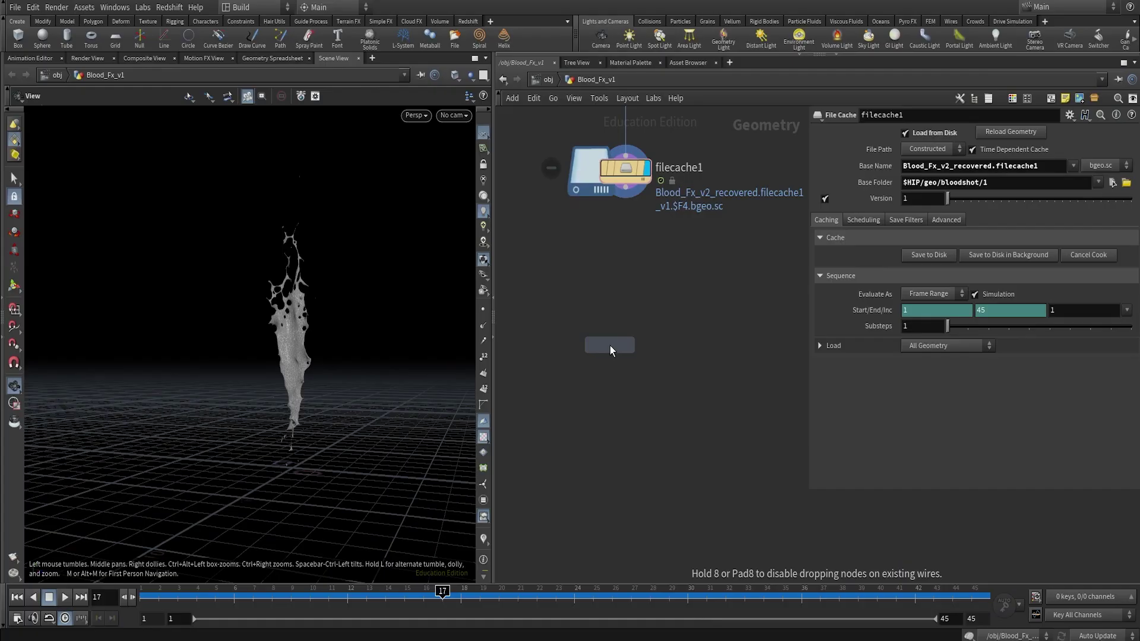
pyautogui.click(610, 346)
pyautogui.moveTo(601, 332); pyautogui.dragTo(601, 377)
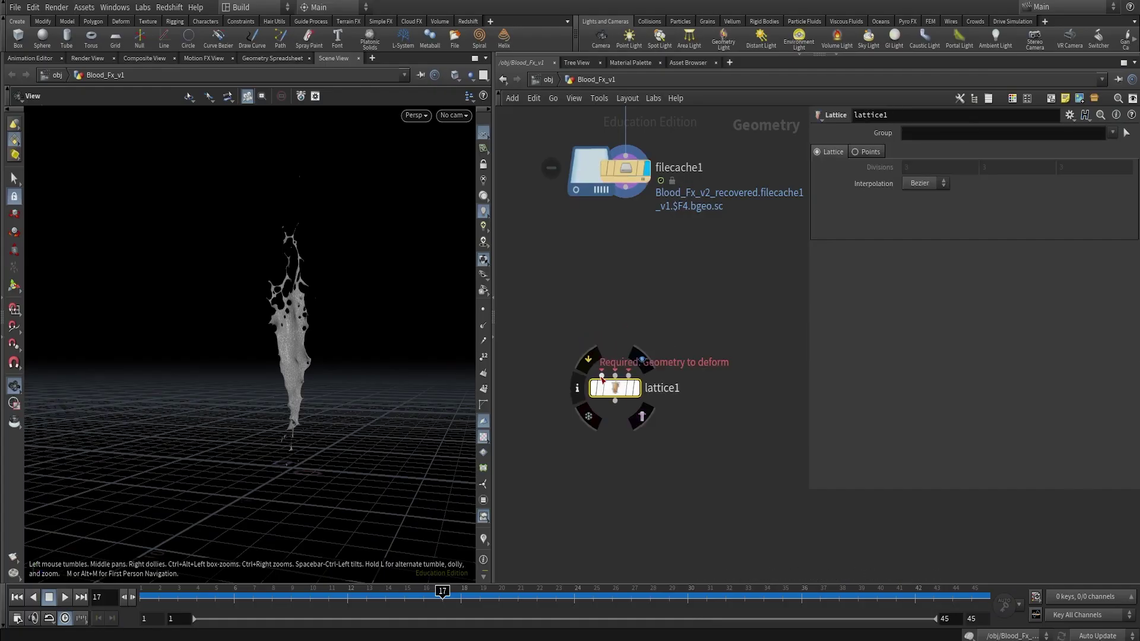
pyautogui.click(601, 376)
pyautogui.click(625, 197)
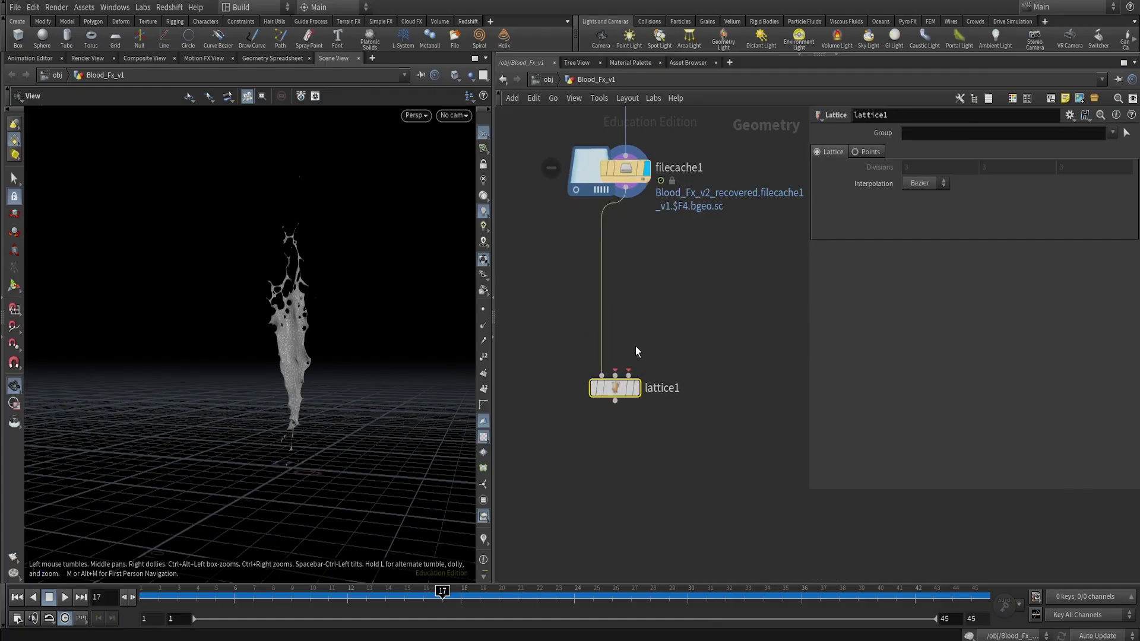
# Add a Bound node fed by filecache1 and wire it into the second input of lattice1
pyautogui.press('Tab')
pyautogui.write('bou')
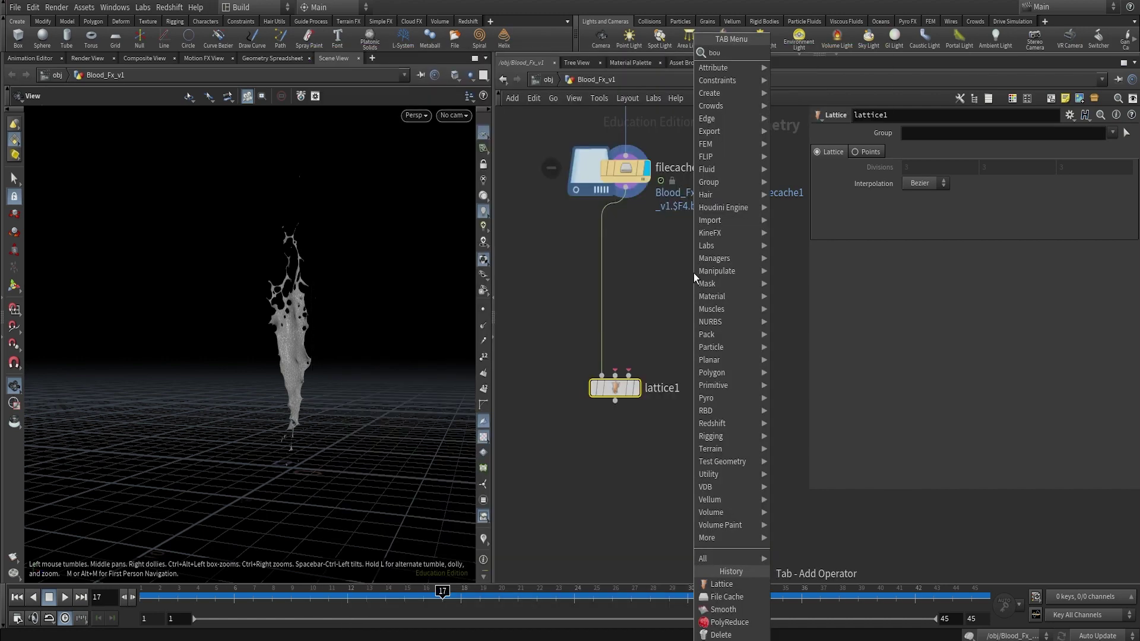
pyautogui.press('Return')
pyautogui.click(693, 273)
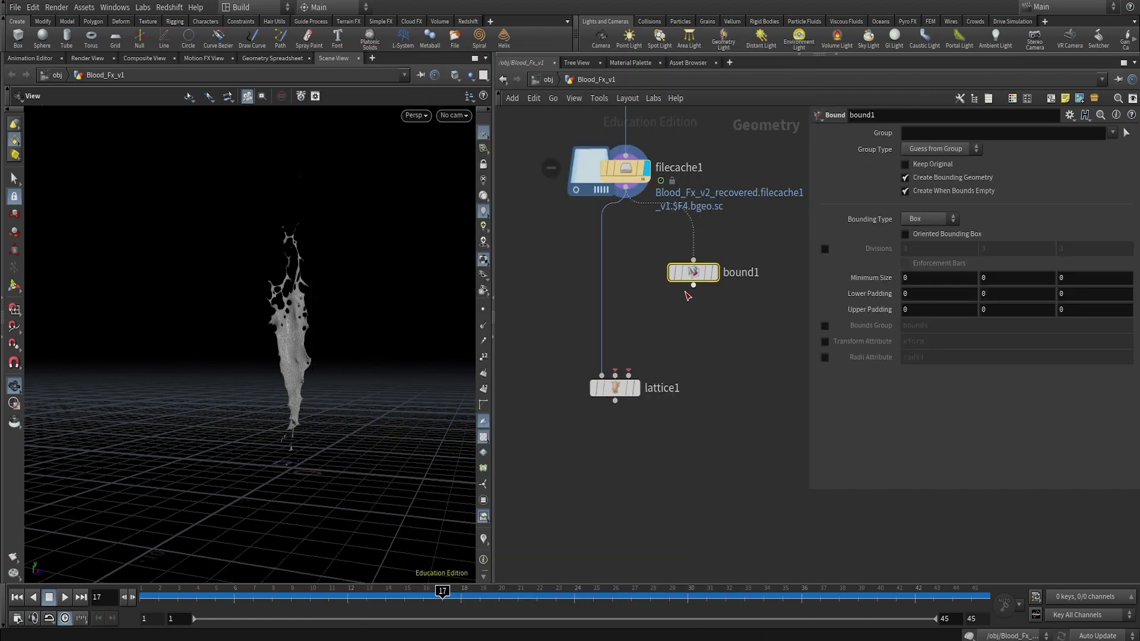
pyautogui.click(615, 376)
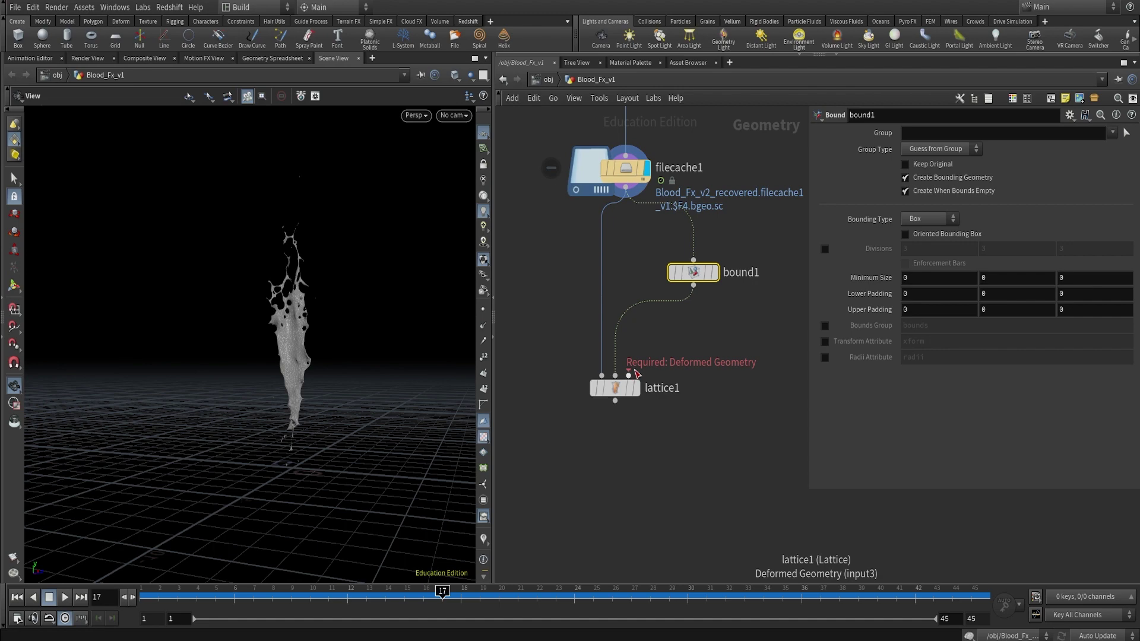
# Add an Edit node fed by bound1, wire it into lattice1's third input, and display lattice1 placed lower in the network
pyautogui.click(694, 286)
pyautogui.press('Tab')
pyautogui.write('ed')
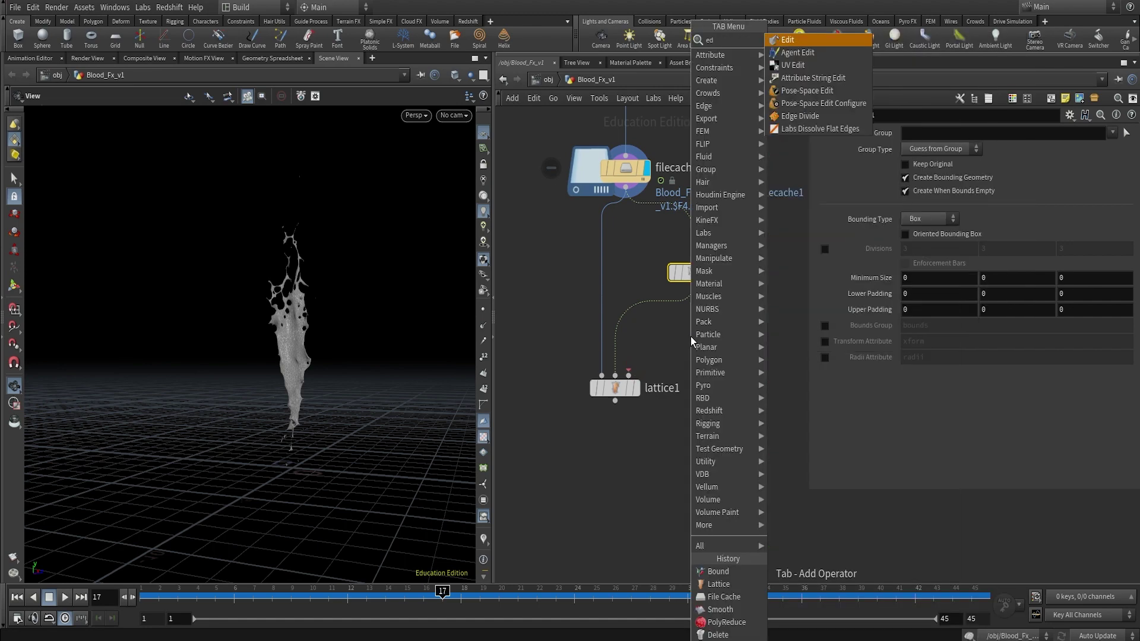
pyautogui.press('Return')
pyautogui.click(690, 336)
pyautogui.click(690, 349)
pyautogui.click(628, 375)
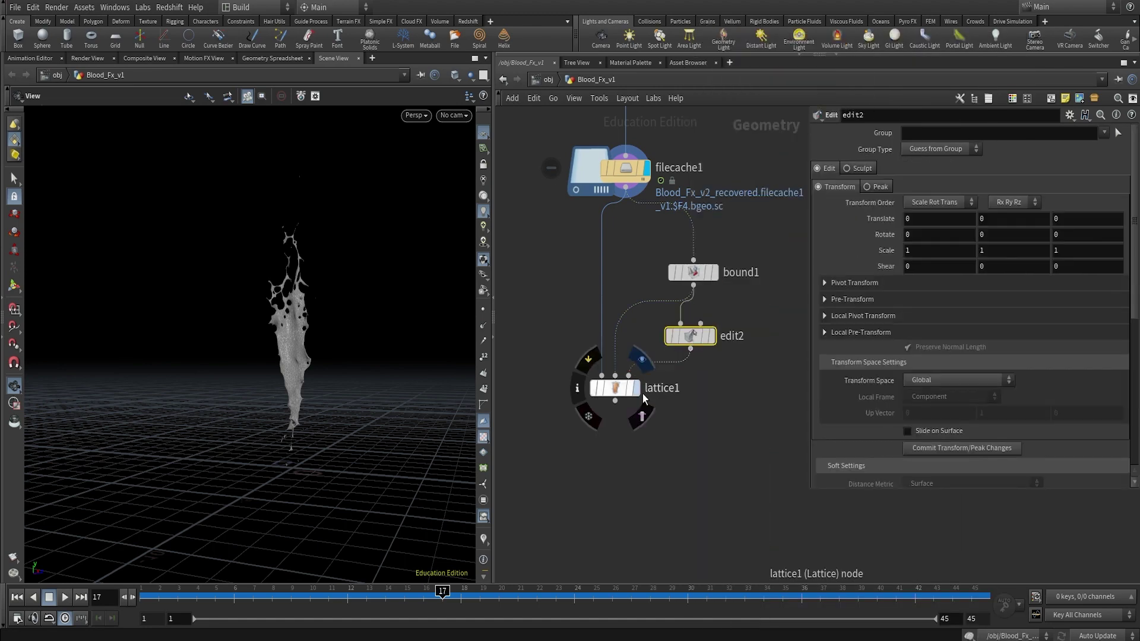
pyautogui.click(637, 389)
pyautogui.moveTo(615, 401); pyautogui.dragTo(620, 447)
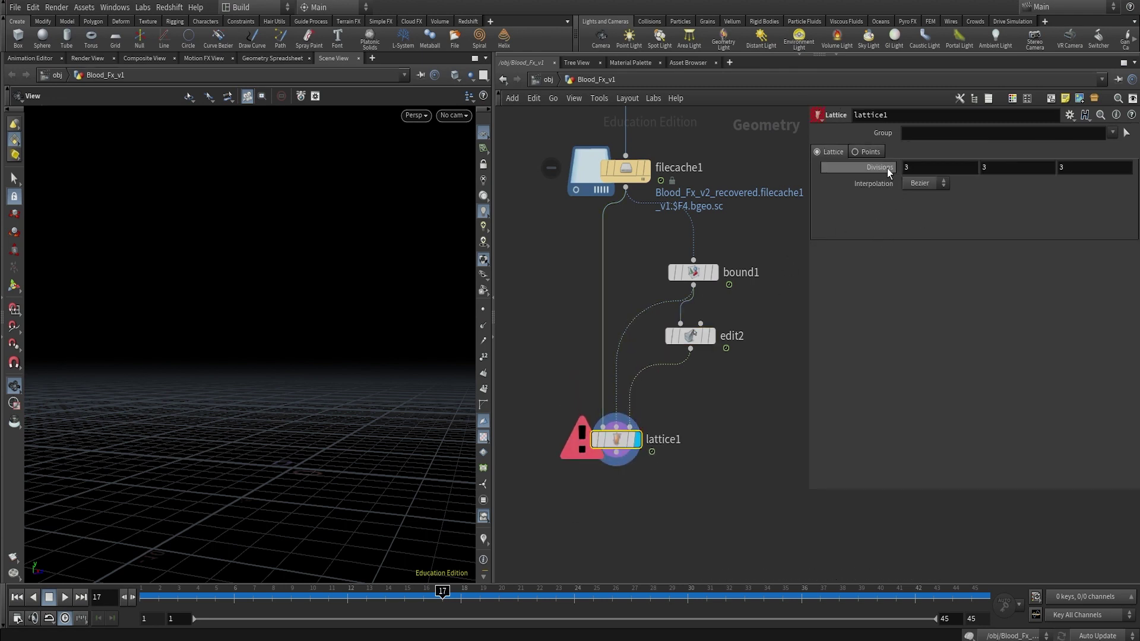
# Enable Divisions of 3, 3, 3 on bound1 so its box matches the lattice divisions
pyautogui.click(688, 274)
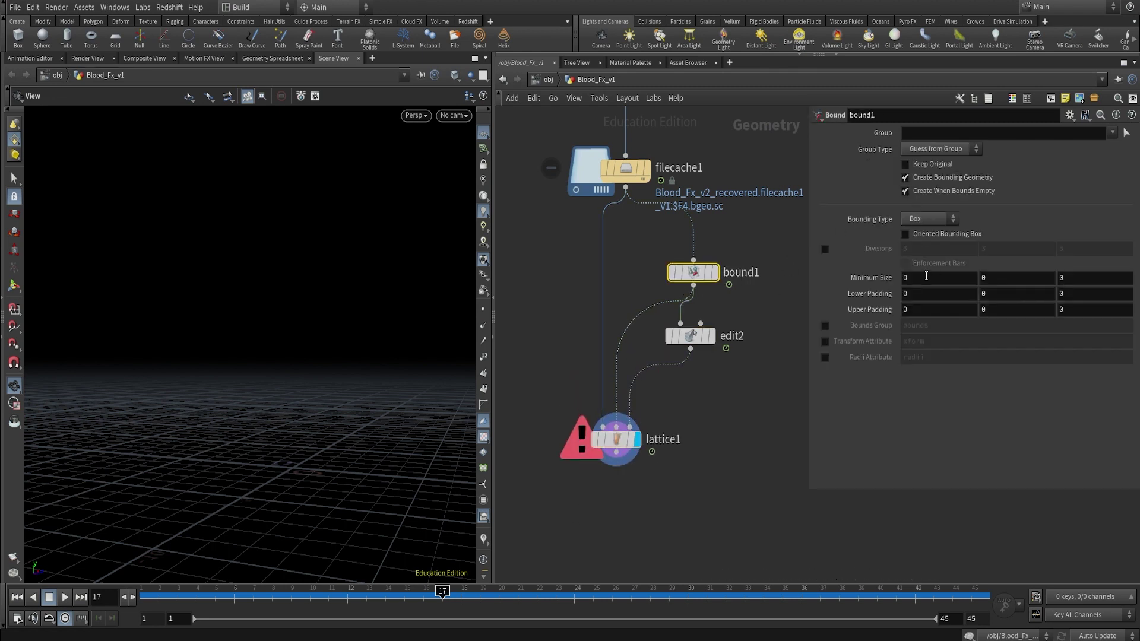
pyautogui.click(824, 249)
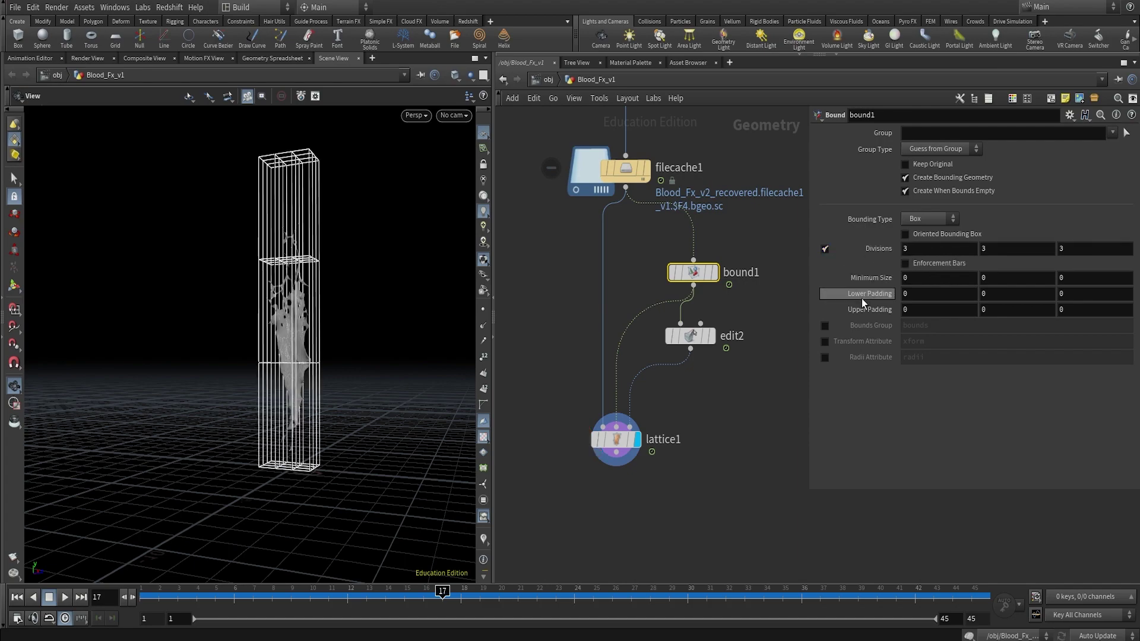
pyautogui.moveTo(289, 308)
pyautogui.mouseDown()
pyautogui.moveTo(321, 315)
pyautogui.moveTo(304, 315)
pyautogui.mouseUp()
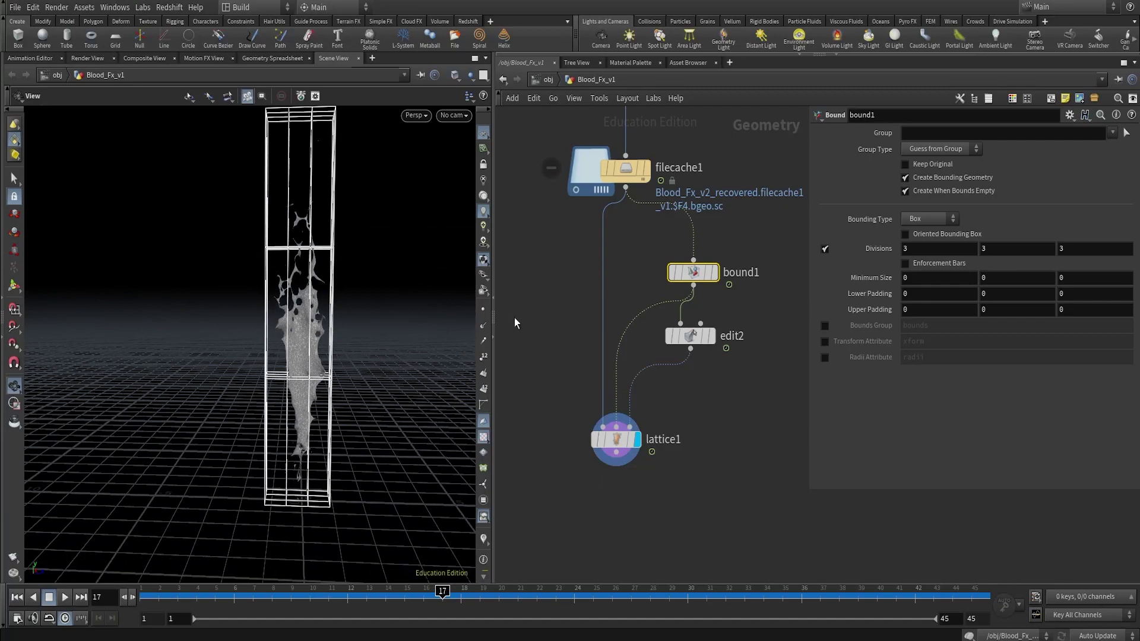
pyautogui.moveTo(882, 247); pyautogui.dragTo(875, 278, button='middle')
pyautogui.hotkey('ctrl', 'z')
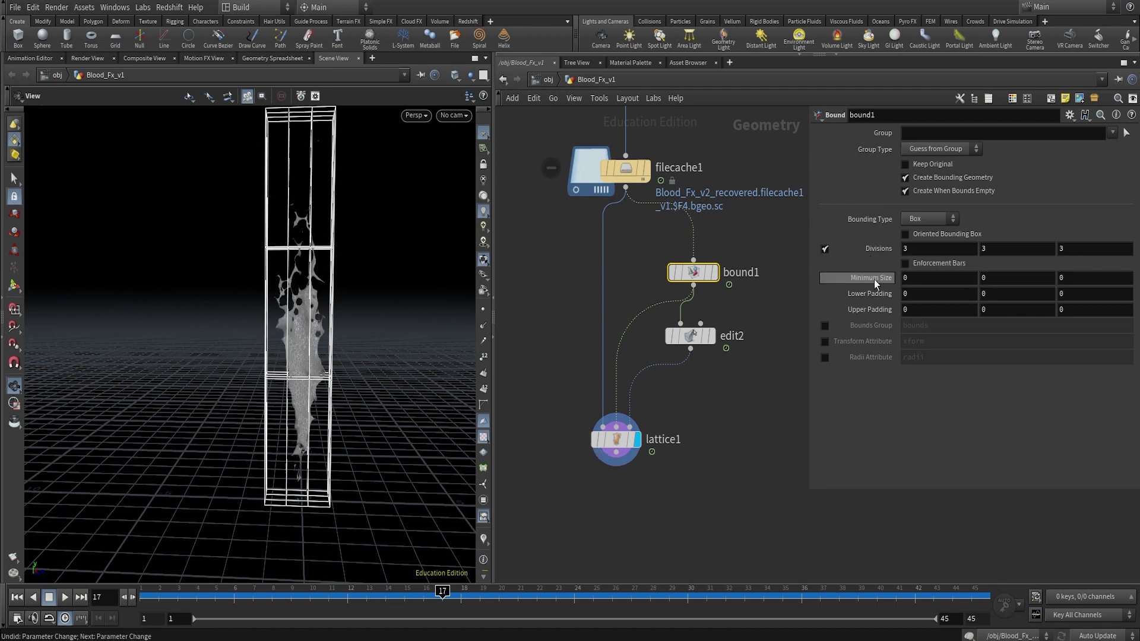
# Set bound1's Minimum Size, Lower Padding and Upper Padding to 1 on all three axes
pyautogui.click(919, 277)
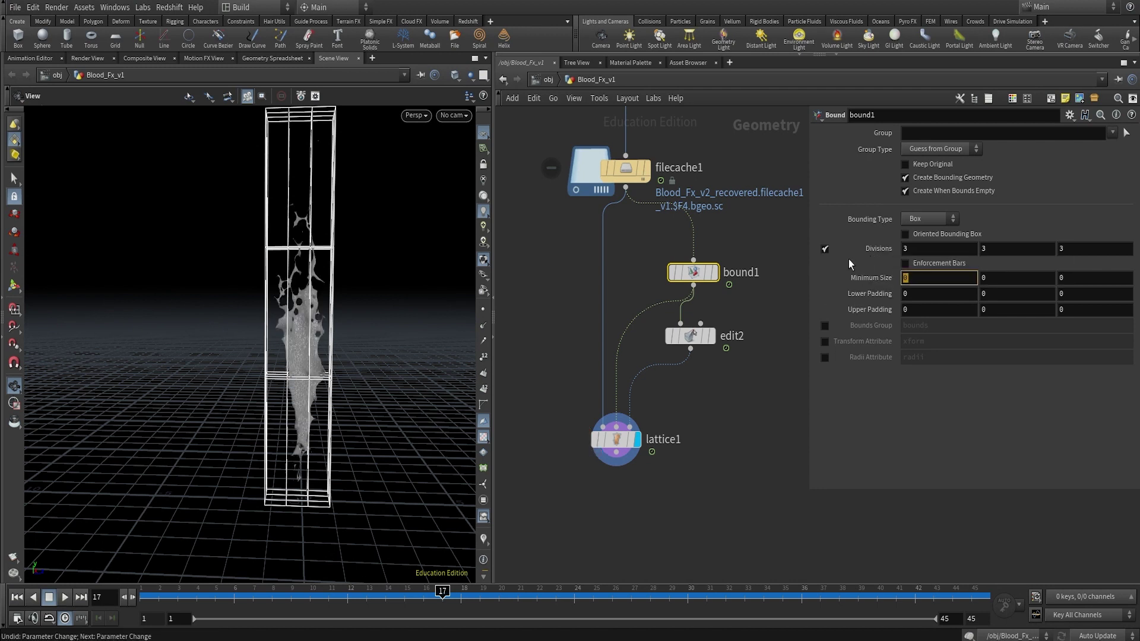
pyautogui.write('1')
pyautogui.press('Tab')
pyautogui.write('1')
pyautogui.press('Tab')
pyautogui.write('1')
pyautogui.press('Tab')
pyautogui.write('1')
pyautogui.press('Tab')
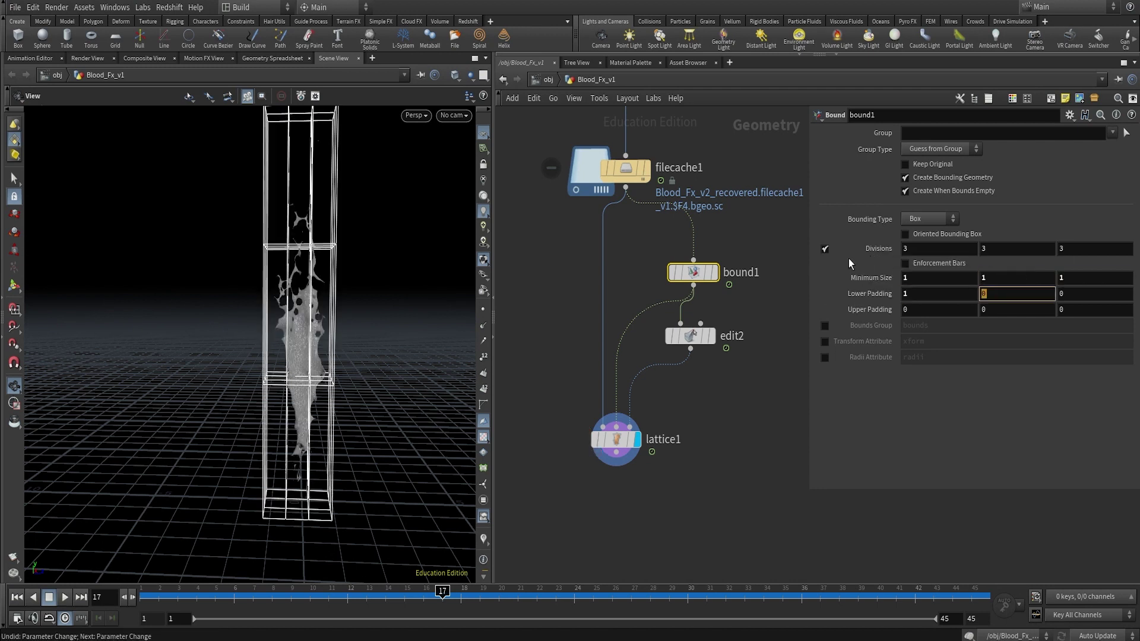
pyautogui.write('1')
pyautogui.press('Tab')
pyautogui.write('1')
pyautogui.press('Tab')
pyautogui.write('1\t1\t1')
pyautogui.press('Return')
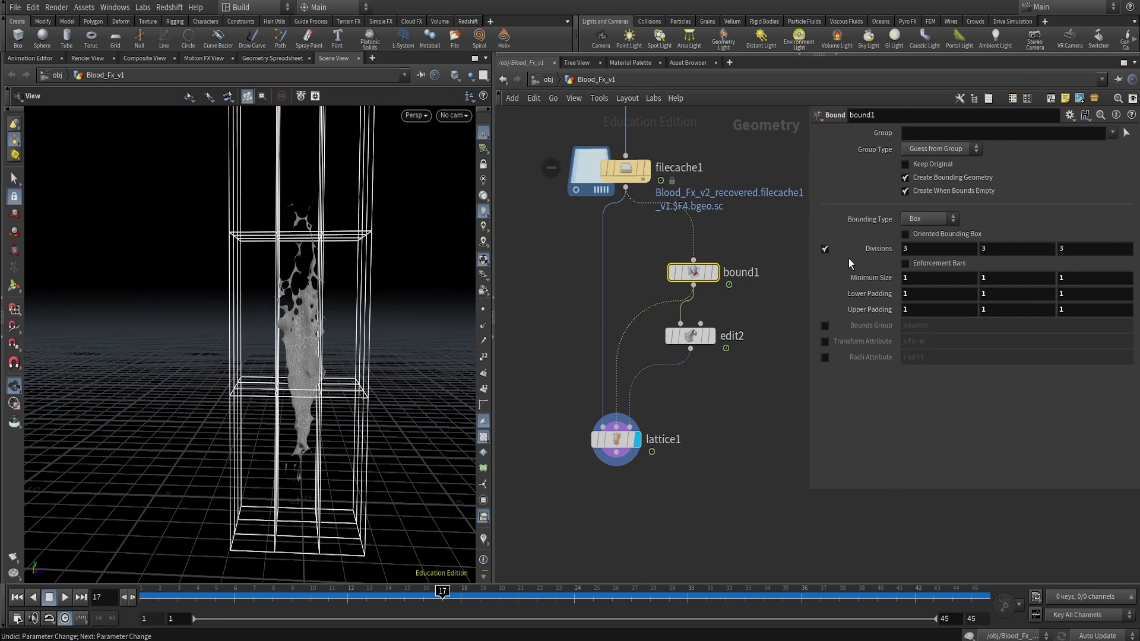
pyautogui.moveTo(243, 340); pyautogui.dragTo(488, 342)
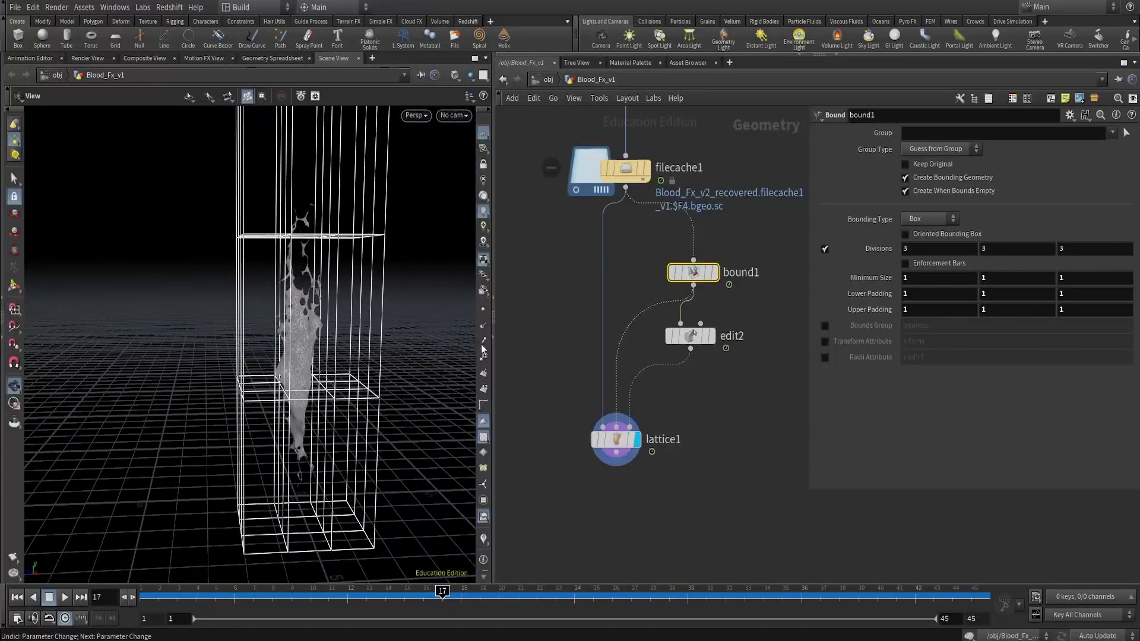
# Place edit2 slightly lower in the network and set the viewport selection to points for editing its cage
pyautogui.moveTo(649, 436); pyautogui.dragTo(640, 439)
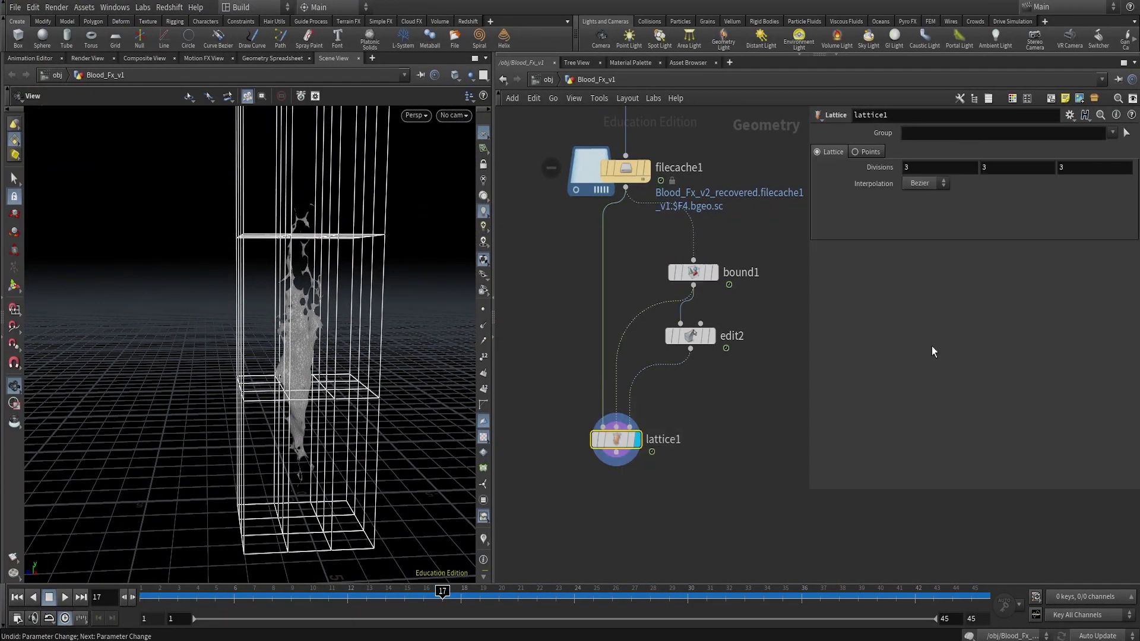
pyautogui.click(690, 336)
pyautogui.moveTo(691, 336); pyautogui.dragTo(691, 360)
pyautogui.press('Return')
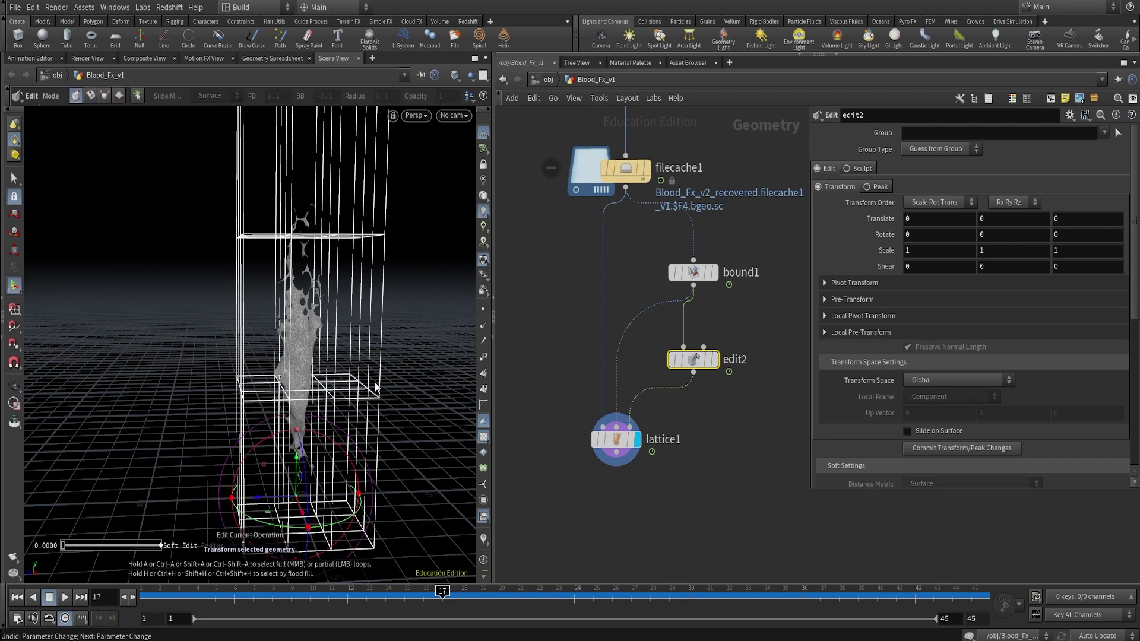
pyautogui.click(14, 182)
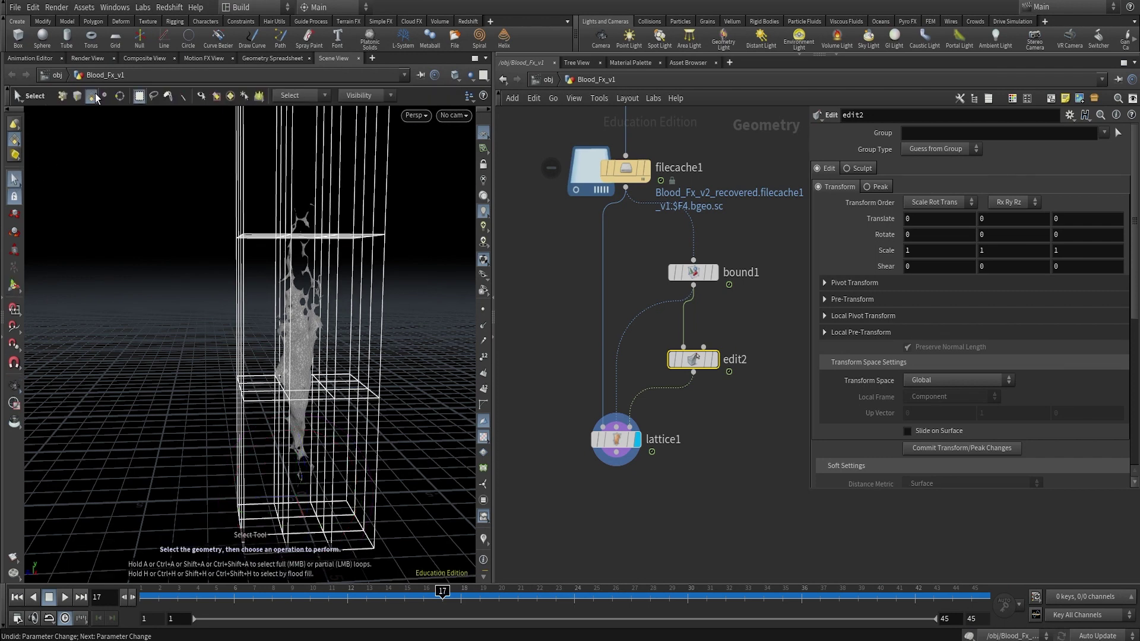
pyautogui.click(61, 98)
# Select the lowest layer of cage points in edit2 and scale it uniformly to about 1.96
pyautogui.keyDown('alt'); pyautogui.moveTo(271, 498); pyautogui.dragTo(272, 466); pyautogui.keyUp('alt')
pyautogui.keyDown('alt'); pyautogui.moveTo(272, 465); pyautogui.dragTo(240, 483, button='right'); pyautogui.keyUp('alt')
pyautogui.keyDown('alt'); pyautogui.moveTo(271, 496); pyautogui.dragTo(252, 452, button='middle'); pyautogui.keyUp('alt')
pyautogui.keyDown('alt'); pyautogui.moveTo(238, 456); pyautogui.dragTo(447, 532); pyautogui.keyUp('alt')
pyautogui.press('r')
pyautogui.press('t')
pyautogui.press('e')
pyautogui.moveTo(321, 475); pyautogui.dragTo(352, 477)
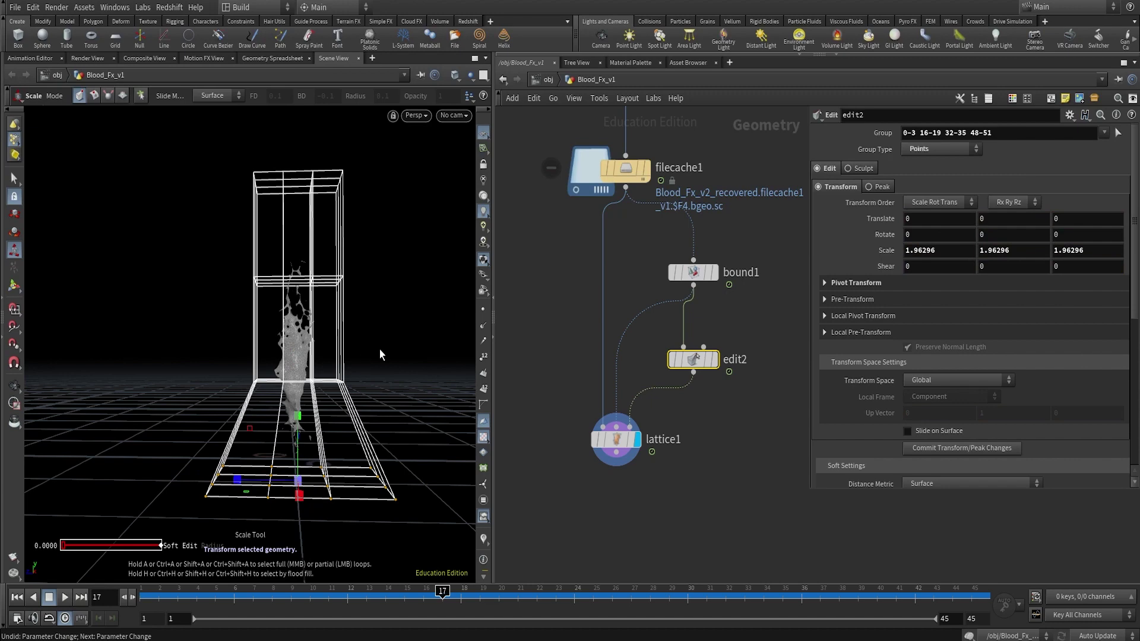
# Select the second-lowest layer of cage points in edit2 and scale it uniformly to about 1.87
pyautogui.press('s')
pyautogui.moveTo(408, 351); pyautogui.dragTo(223, 398)
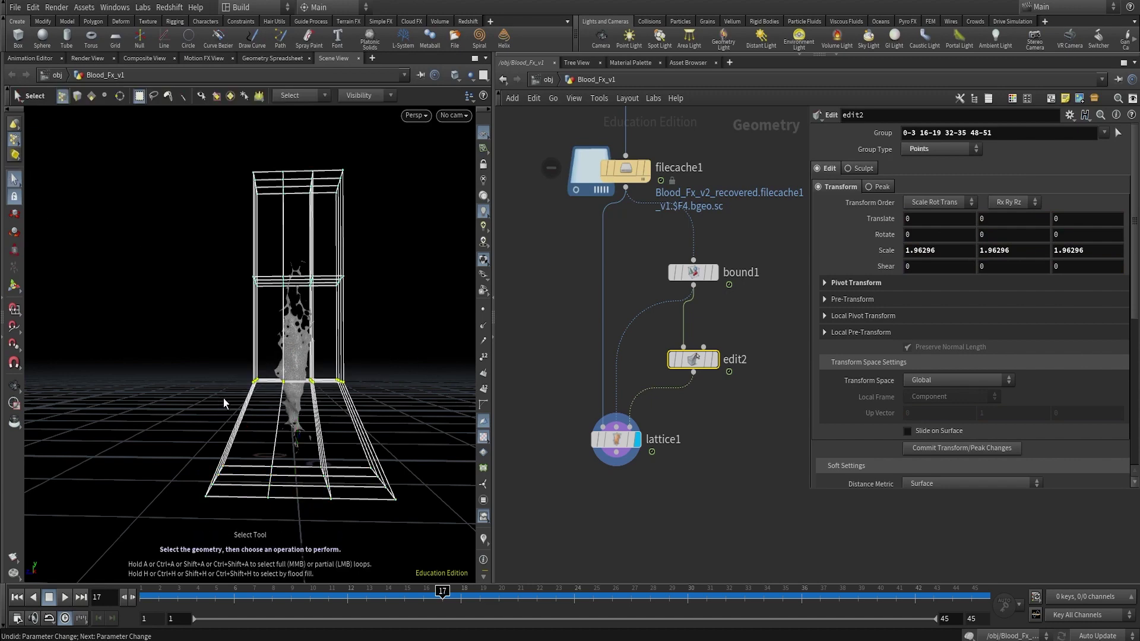
pyautogui.press('e')
pyautogui.keyDown('alt'); pyautogui.moveTo(306, 393); pyautogui.dragTo(352, 378); pyautogui.keyUp('alt')
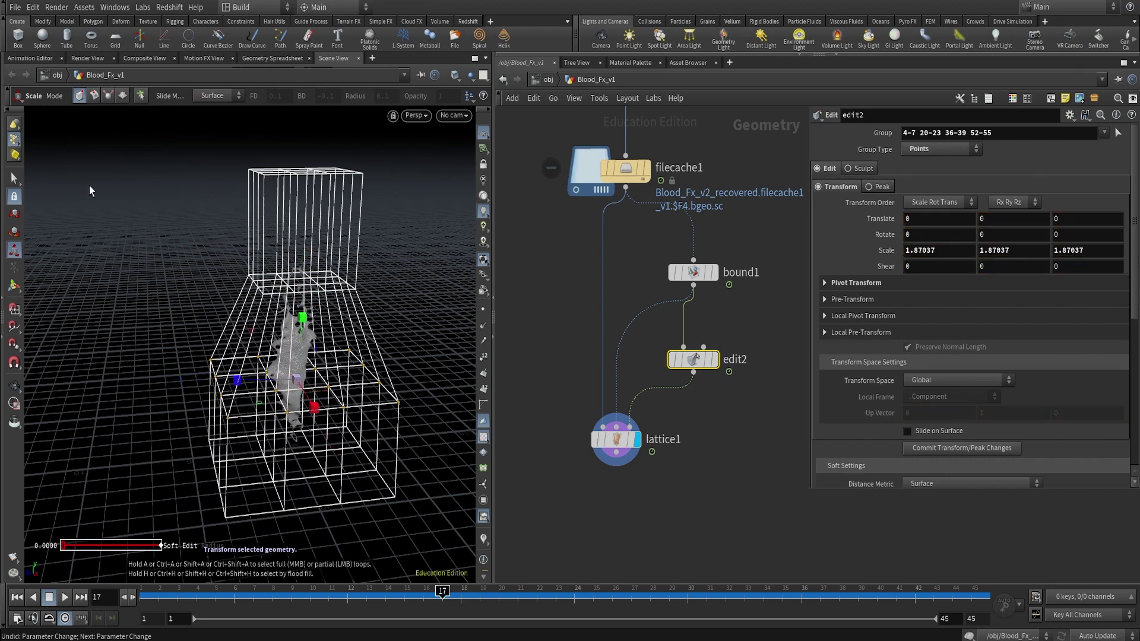
# Select the second-highest layer of cage points in edit2 and scale it uniformly to about 1.81
pyautogui.click(14, 178)
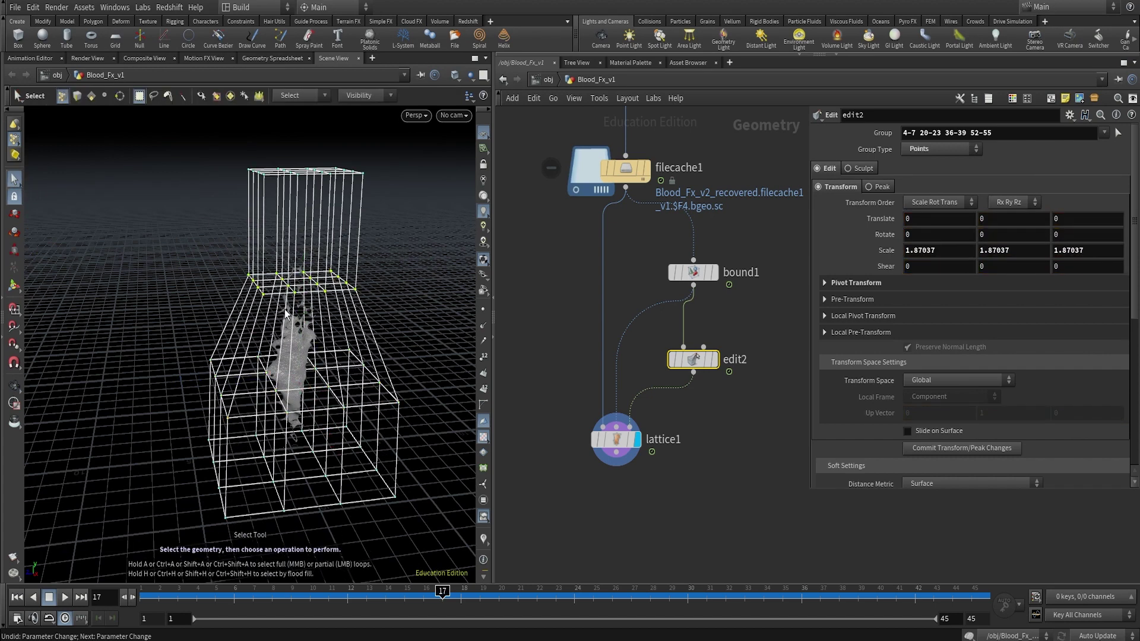
pyautogui.press('e')
pyautogui.moveTo(303, 283); pyautogui.dragTo(360, 273)
pyautogui.keyDown('alt'); pyautogui.moveTo(274, 341); pyautogui.dragTo(329, 413); pyautogui.keyUp('alt')
pyautogui.press('r')
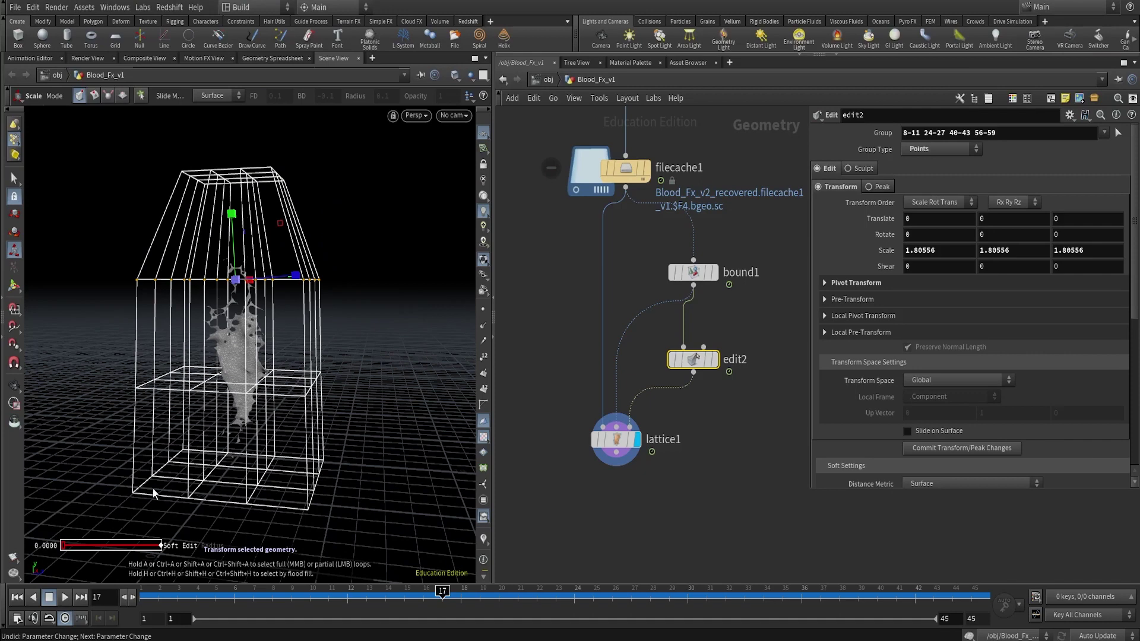
# Reselect the lowest layer of cage points in edit2 and shrink it uniformly to about 0.49
pyautogui.click(16, 179)
pyautogui.moveTo(432, 574); pyautogui.dragTo(101, 436)
pyautogui.press('r')
pyautogui.moveTo(256, 484); pyautogui.dragTo(202, 492)
# Move the lowest layer of cage points up by about 0.53 on Y in an orthographic side view
pyautogui.press('t')
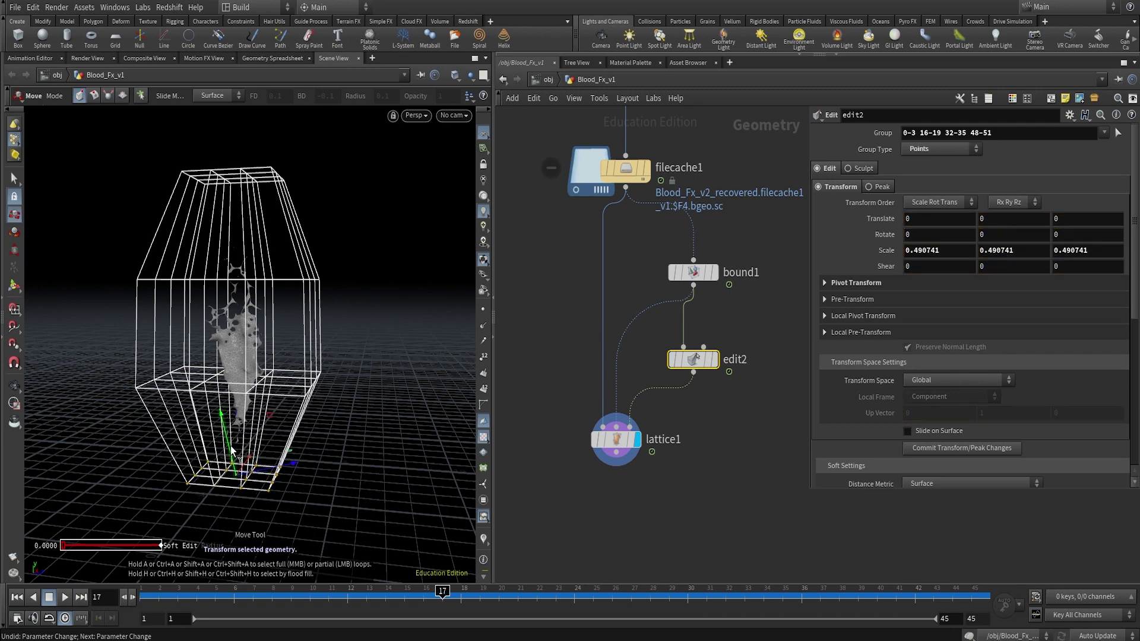
pyautogui.hotkey('space', '2')
pyautogui.hotkey('space', '3')
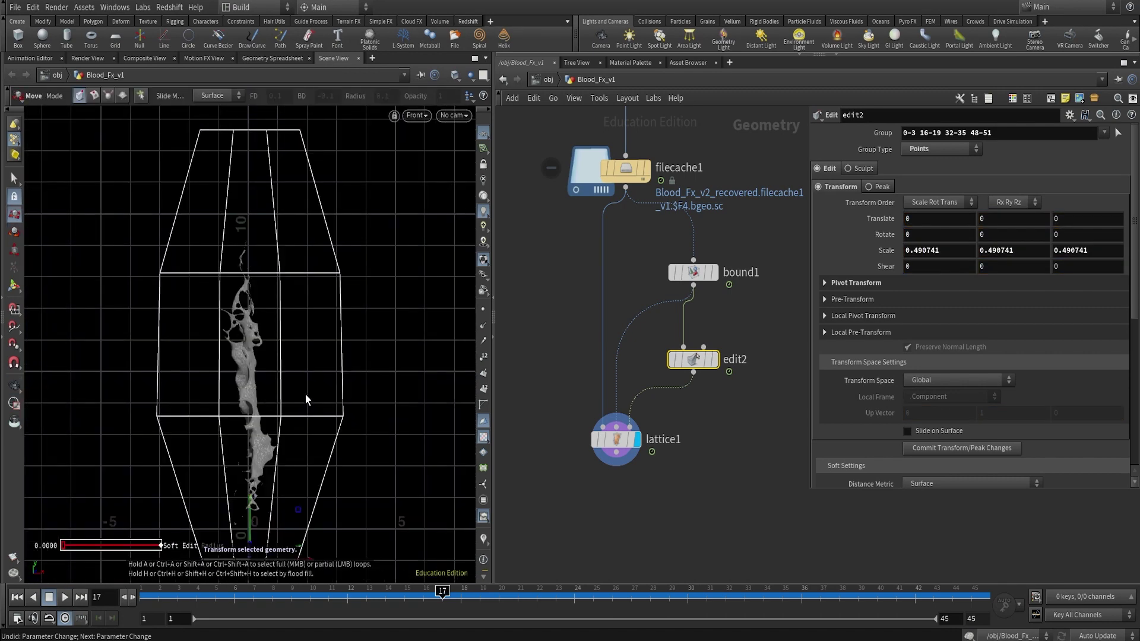
pyautogui.hotkey('space', '4')
pyautogui.moveTo(284, 487)
pyautogui.mouseDown()
pyautogui.moveTo(285, 461)
pyautogui.moveTo(290, 476)
pyautogui.mouseUp()
pyautogui.hotkey('ctrl', 'z')
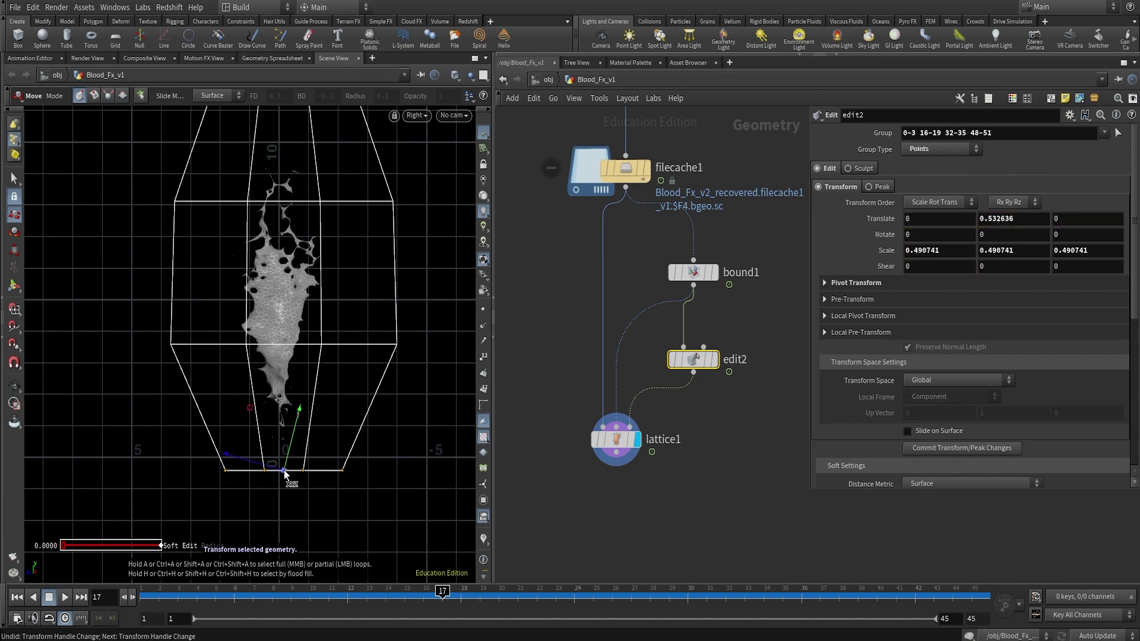
# Select the outer points at both ends of the second-lowest cage layer and scale them uniformly to about 0.82
pyautogui.click(14, 178)
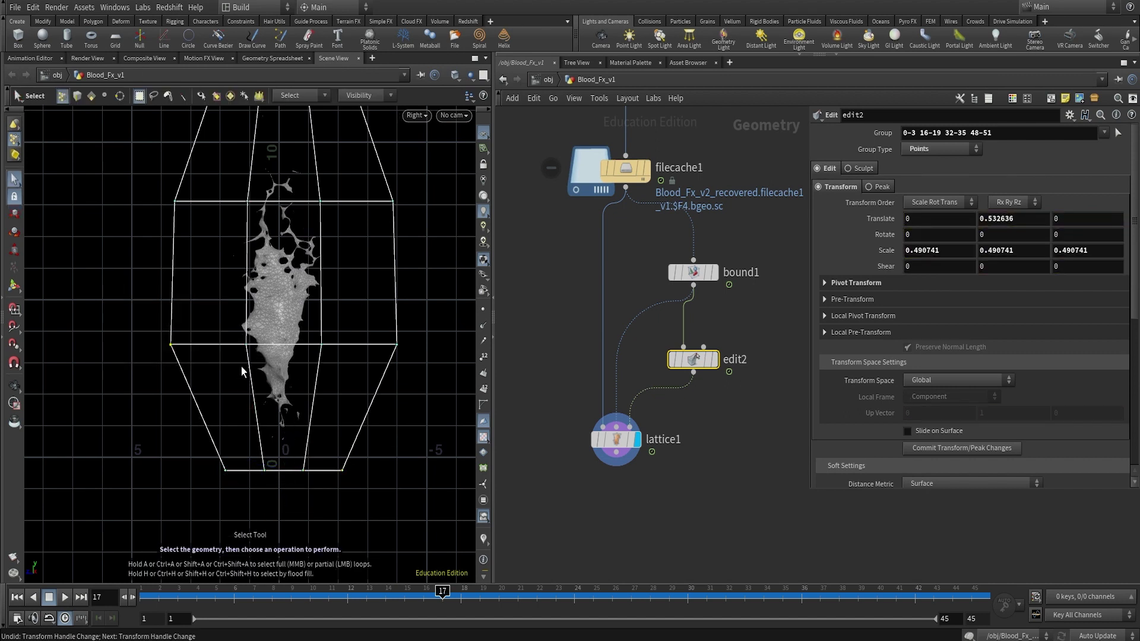
pyautogui.keyDown('shift'); pyautogui.moveTo(420, 330); pyautogui.dragTo(362, 391); pyautogui.keyUp('shift')
pyautogui.press('r')
pyautogui.press('e')
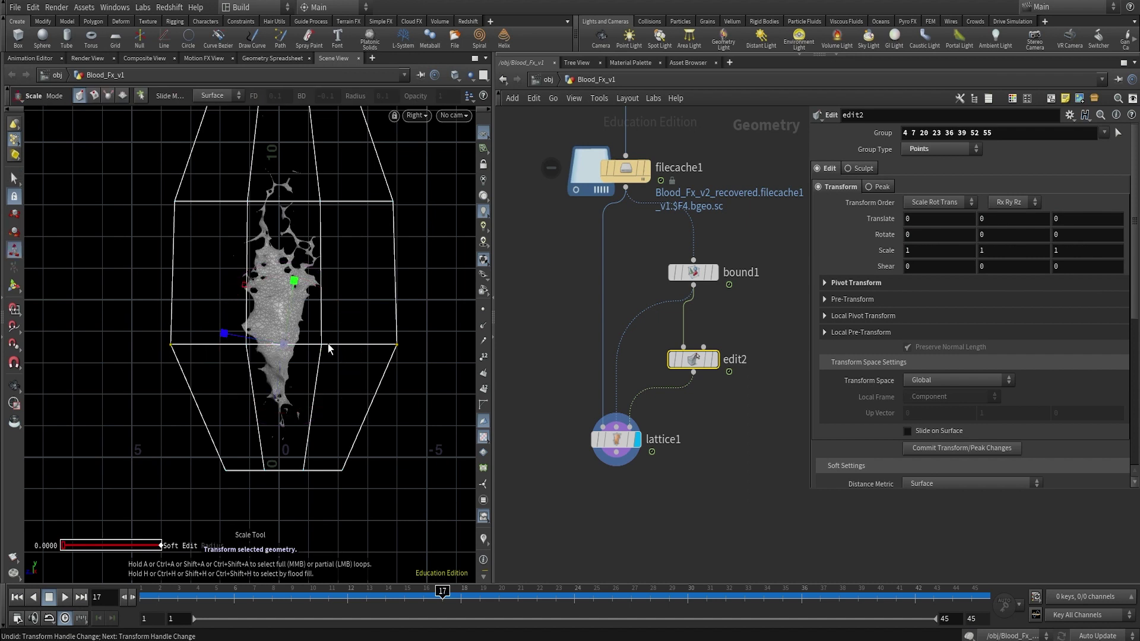
pyautogui.moveTo(284, 344); pyautogui.dragTo(273, 348)
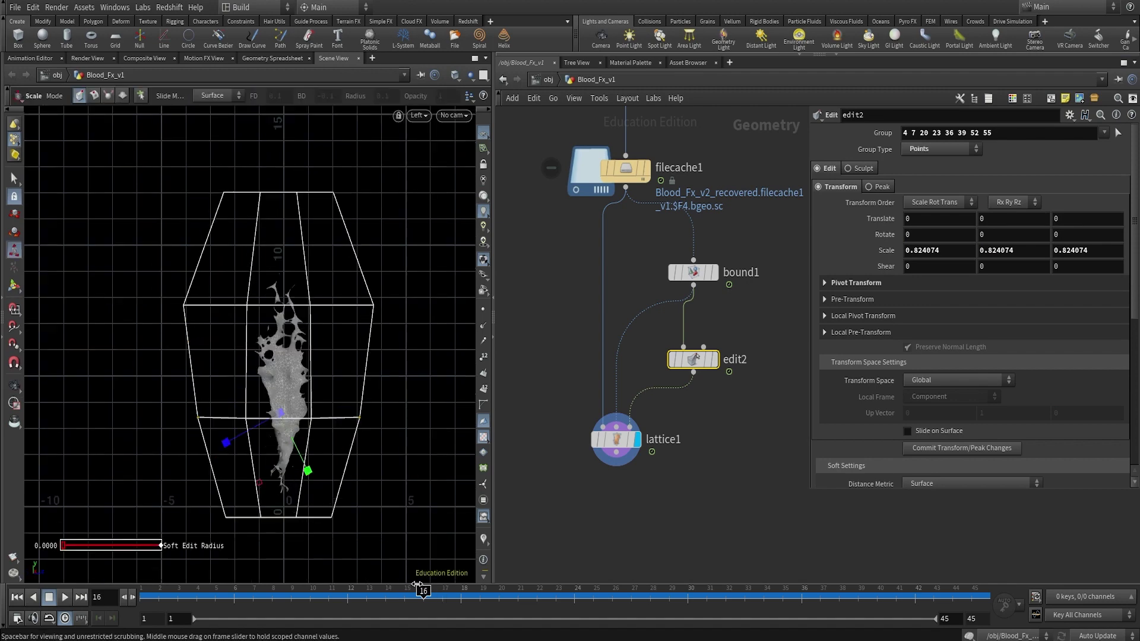
# Compare the undeformed filecache1 blood with the lattice1 result at several frames along the timeline
pyautogui.moveTo(417, 585); pyautogui.dragTo(463, 585)
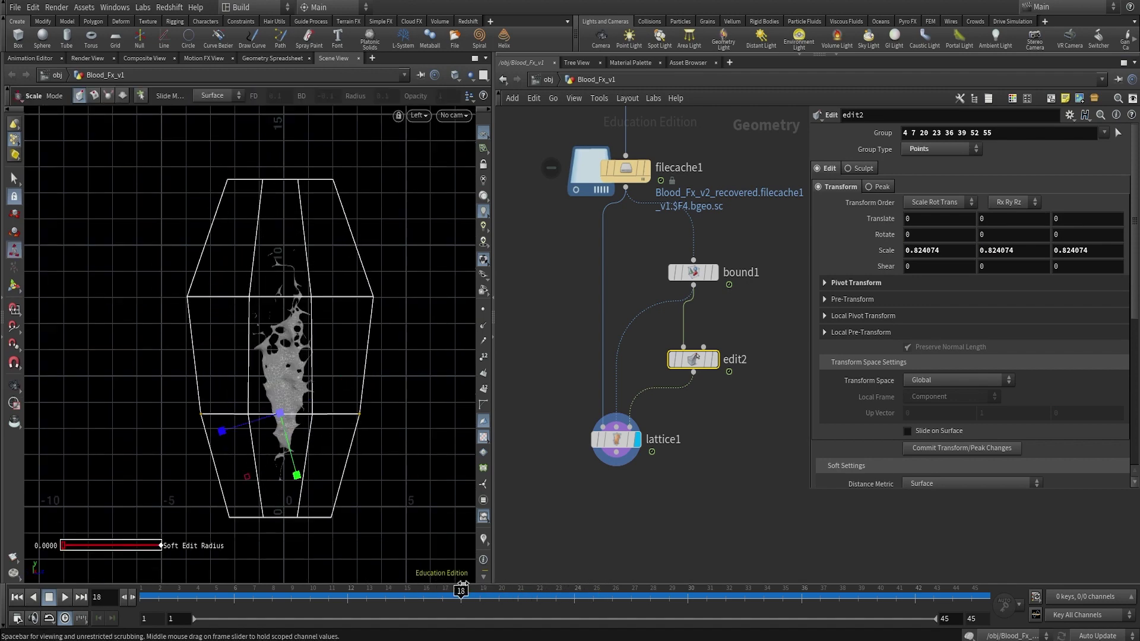
pyautogui.click(647, 169)
pyautogui.moveTo(370, 594)
pyautogui.mouseDown()
pyautogui.moveTo(255, 594)
pyautogui.moveTo(348, 593)
pyautogui.mouseUp()
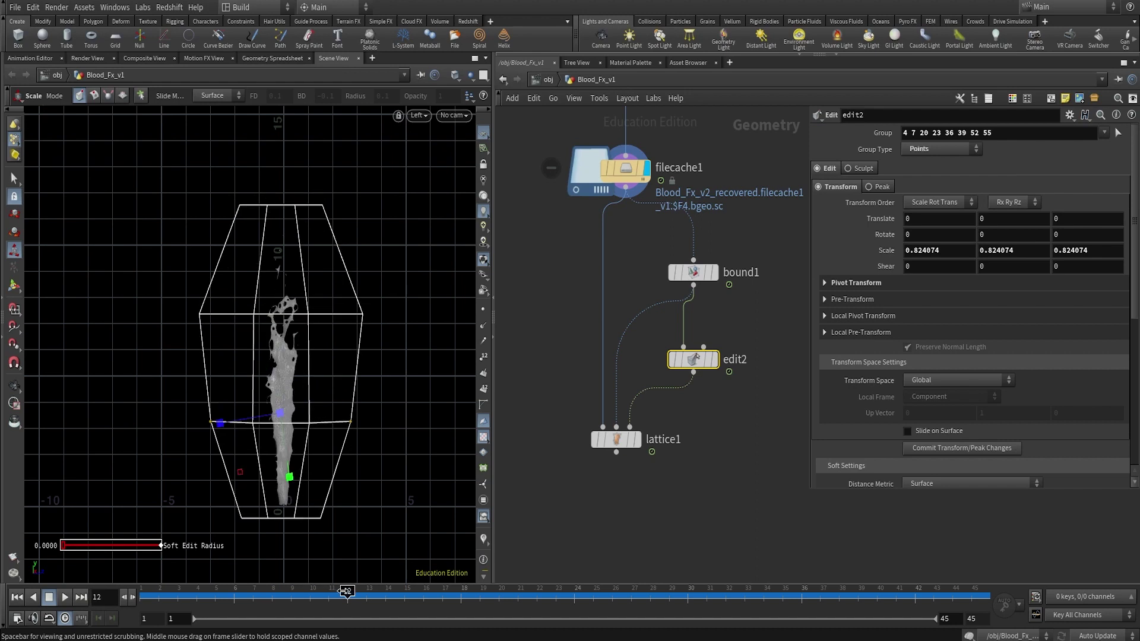
pyautogui.click(637, 439)
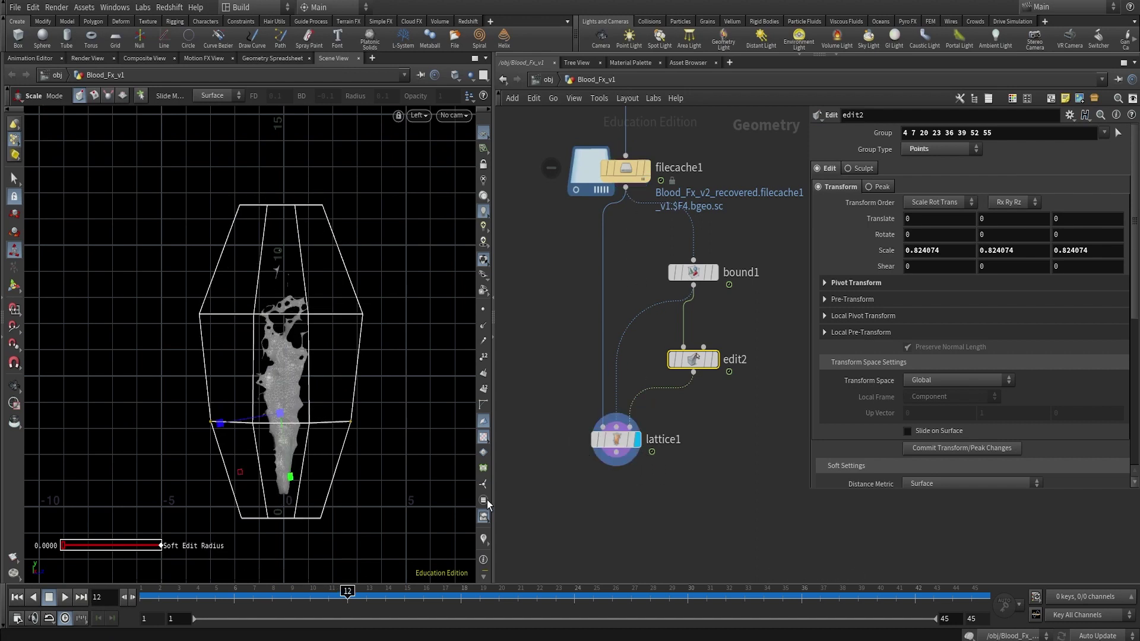
pyautogui.moveTo(272, 593); pyautogui.dragTo(666, 591)
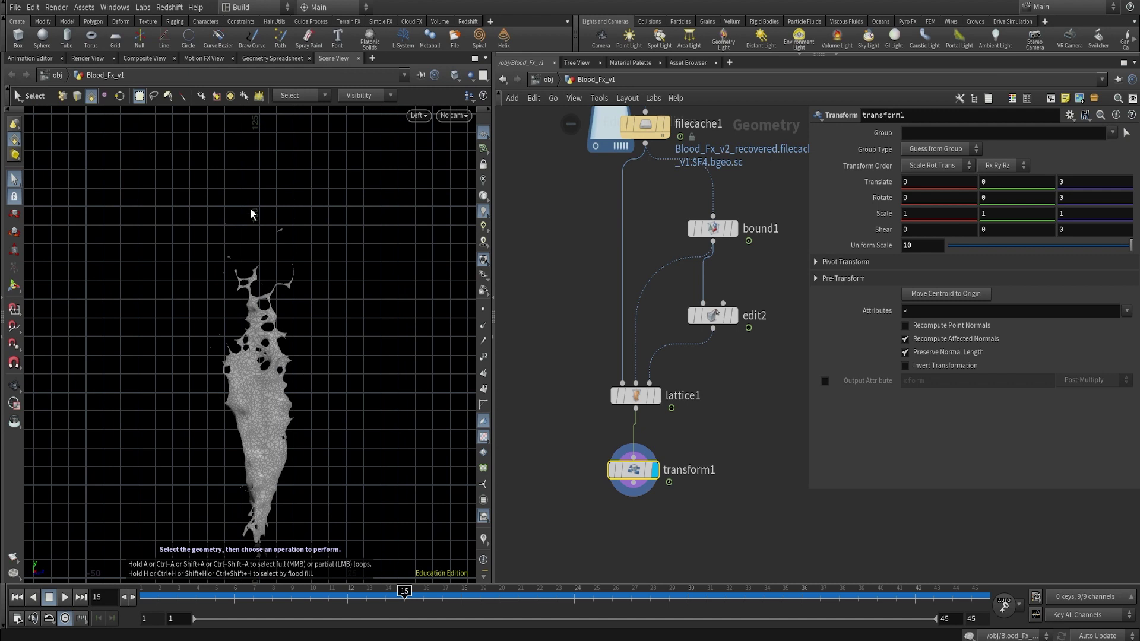
# Set transform1's Uniform Scale to 15
pyautogui.click(923, 246)
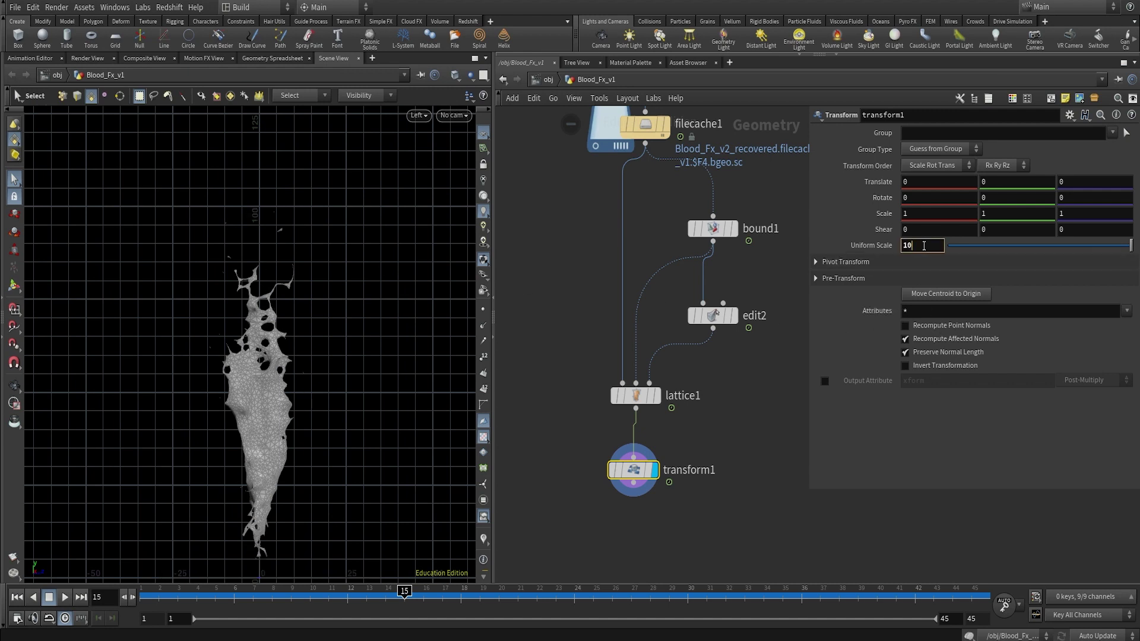
pyautogui.write('5')
pyautogui.press('Return')
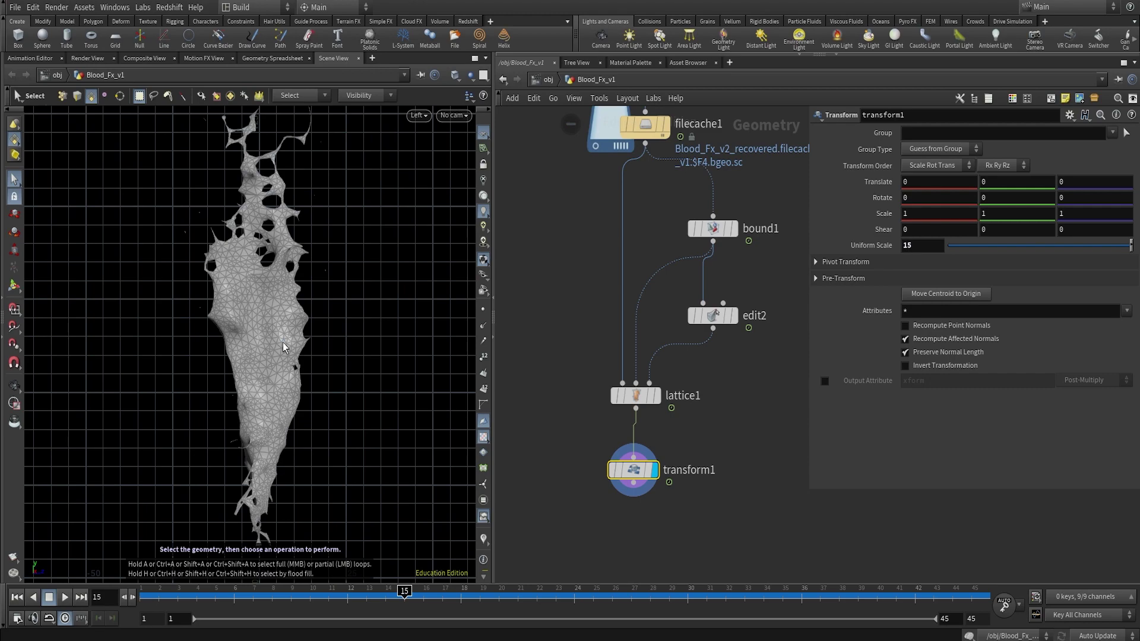
# Examine the enlarged blood mesh from several angles in the perspective view
pyautogui.scroll(-4, 384, 338)
pyautogui.hotkey('space', '1')
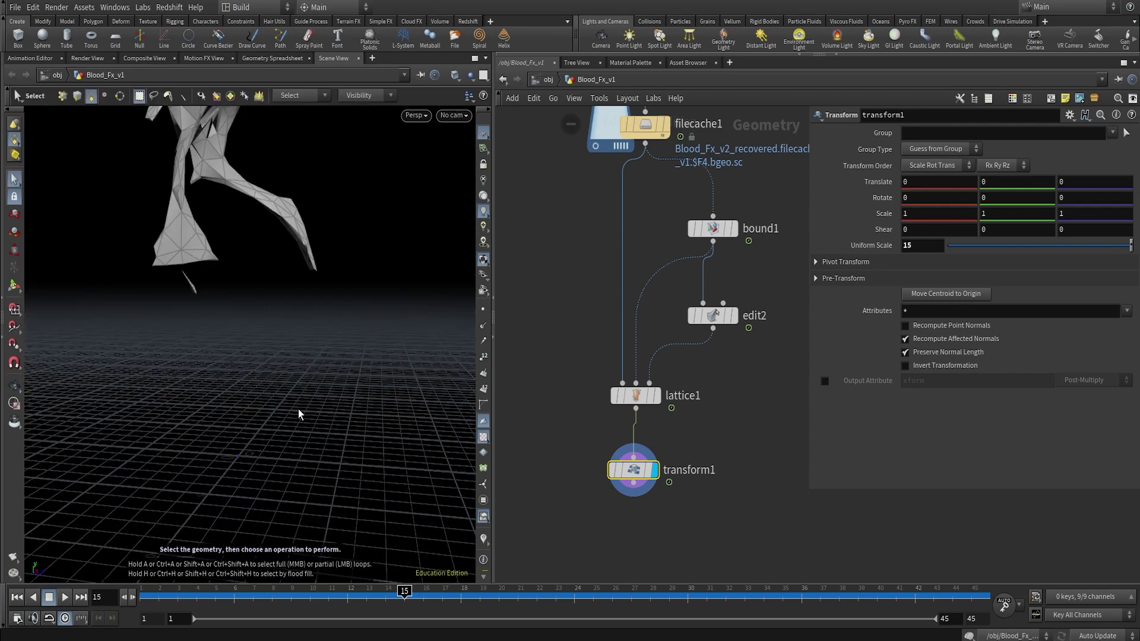
pyautogui.keyDown('alt'); pyautogui.moveTo(298, 412); pyautogui.dragTo(170, 486); pyautogui.keyUp('alt')
pyautogui.keyDown('alt'); pyautogui.scroll(-8, 239, 440); pyautogui.keyUp('alt')
pyautogui.keyDown('alt'); pyautogui.moveTo(239, 440); pyautogui.dragTo(260, 432, button='middle'); pyautogui.keyUp('alt')
pyautogui.moveTo(260, 431)
pyautogui.mouseDown()
pyautogui.moveTo(293, 407)
pyautogui.moveTo(259, 427)
pyautogui.mouseUp()
pyautogui.moveTo(260, 427); pyautogui.dragTo(430, 364, button='right')
pyautogui.moveTo(430, 363); pyautogui.dragTo(322, 406)
pyautogui.moveTo(663, 191)
pyautogui.mouseDown(button='middle')
pyautogui.moveTo(641, 305)
pyautogui.moveTo(653, 188)
pyautogui.mouseUp(button='middle')
# Try inserting a Smooth node between lattice1 and transform1 and displaying its result
pyautogui.moveTo(623, 467); pyautogui.dragTo(626, 511)
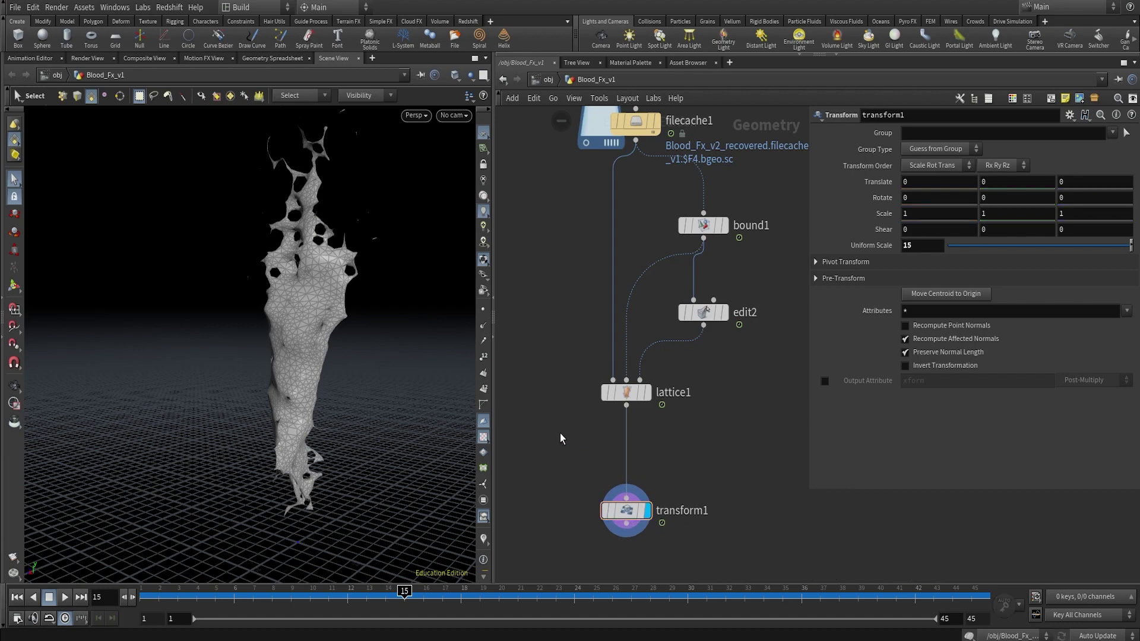
pyautogui.keyDown('alt'); pyautogui.moveTo(369, 308); pyautogui.dragTo(296, 329); pyautogui.keyUp('alt')
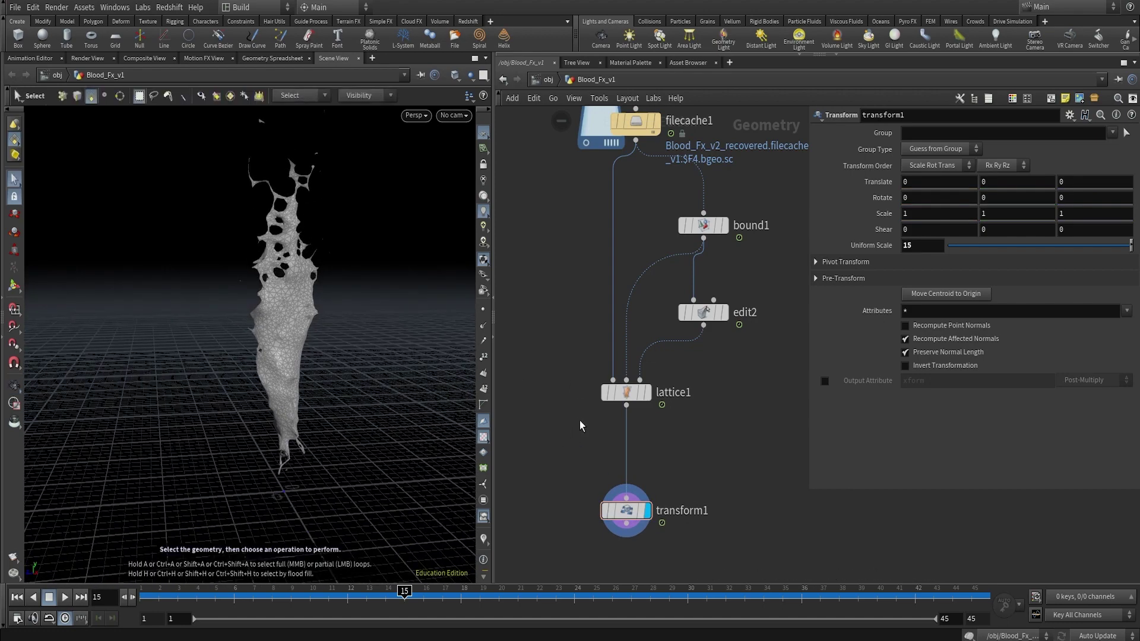
pyautogui.press('Tab')
pyautogui.write('smooth')
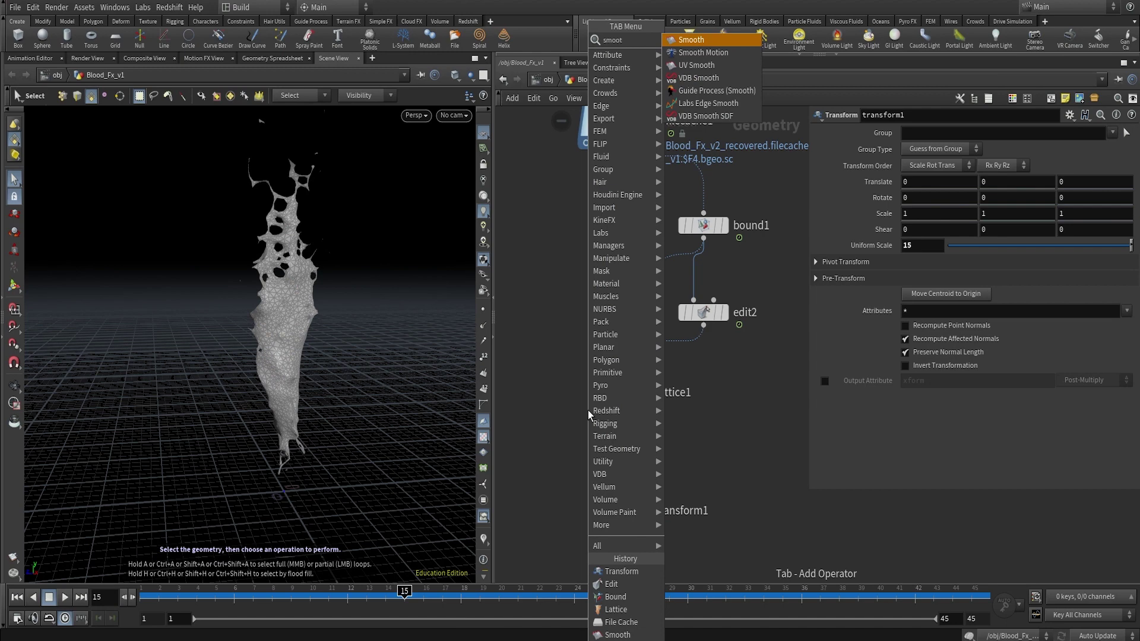
pyautogui.press('Return')
pyautogui.click(588, 411)
pyautogui.moveTo(588, 411); pyautogui.dragTo(634, 444)
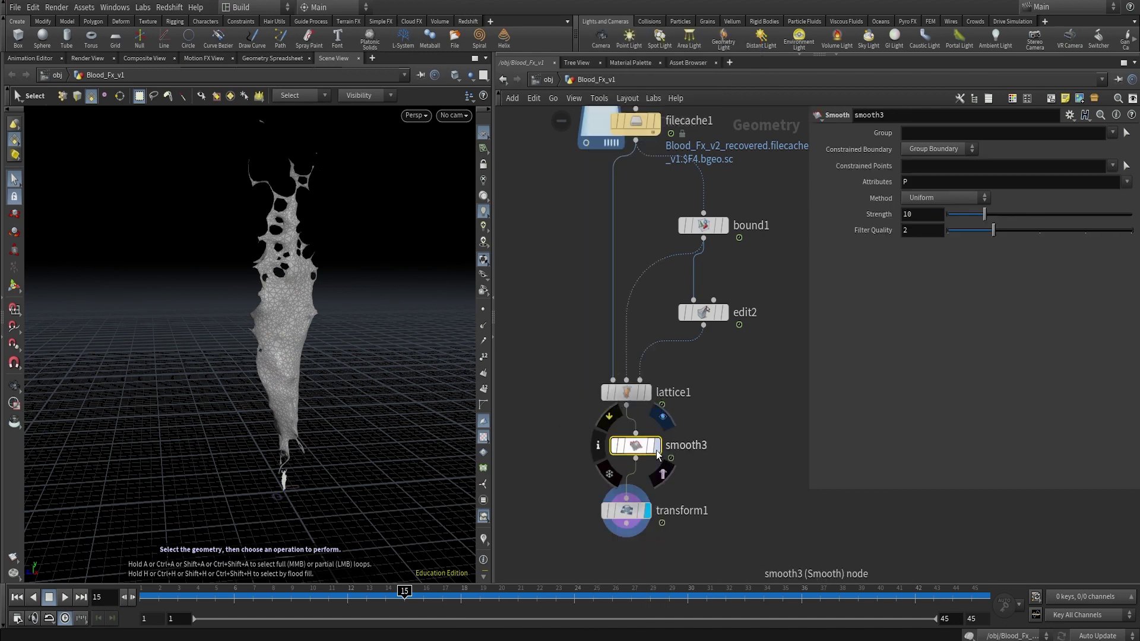
pyautogui.click(656, 447)
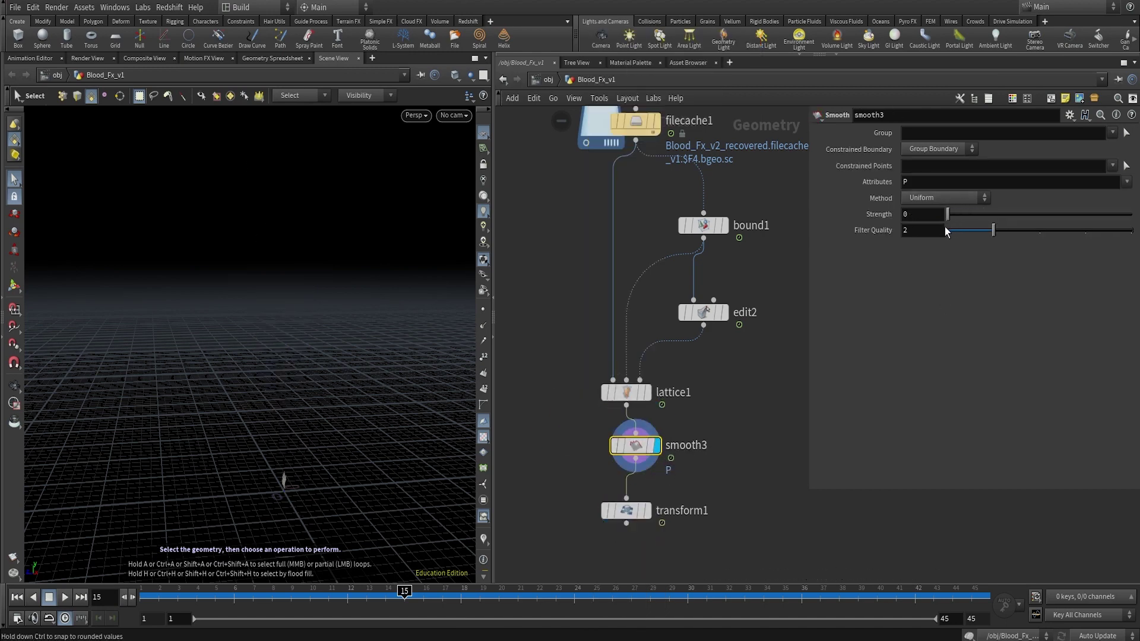
# Undo the Smooth node's insertion along with its strength and display changes
pyautogui.hotkey('ctrl', 'z')
pyautogui.hotkey('ctrl', 'z')
pyautogui.hotkey('ctrl', 'z')
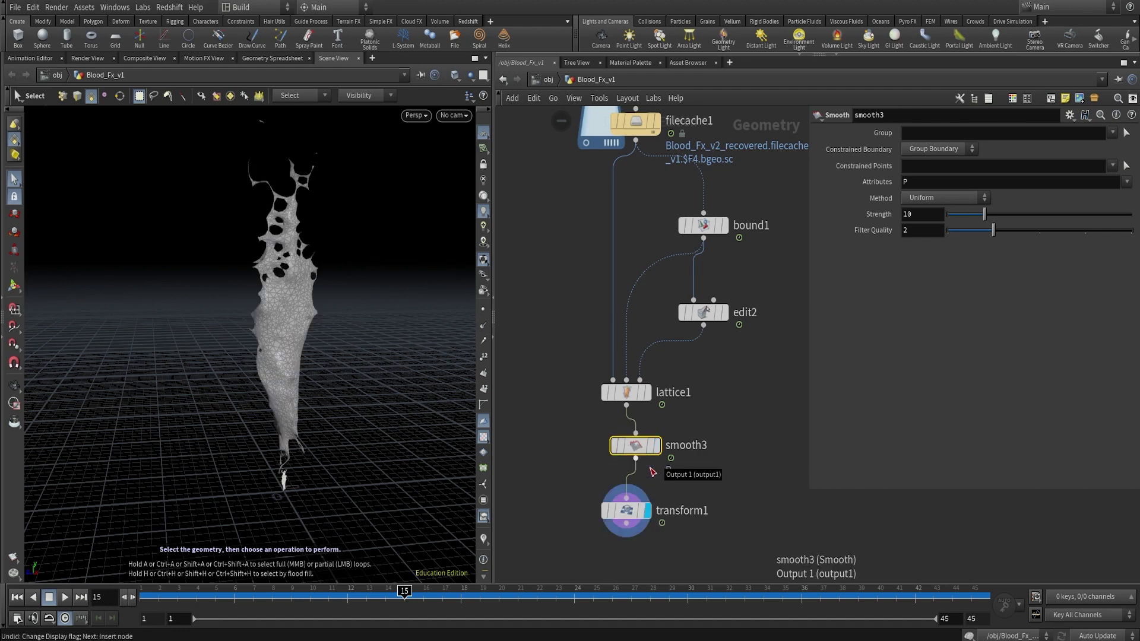
pyautogui.hotkey('ctrl', 'z')
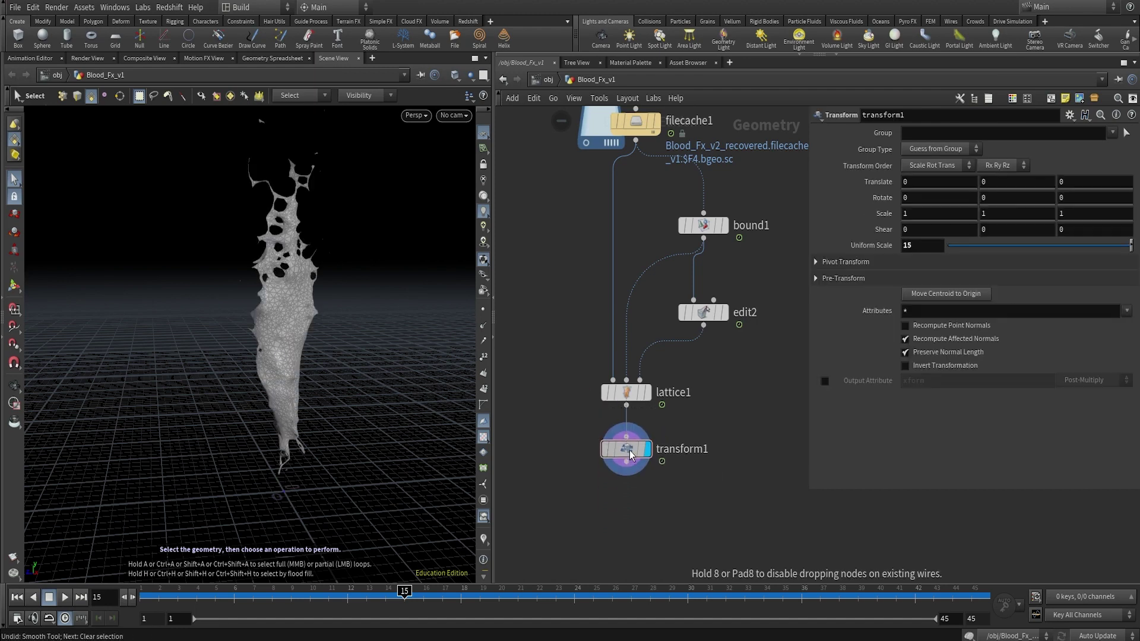
# Place transform1 closer beneath lattice1 and add a ROP Alembic Output node fed by transform1
pyautogui.moveTo(610, 226); pyautogui.dragTo(604, 253, button='middle')
pyautogui.moveTo(643, 533); pyautogui.dragTo(597, 471)
pyautogui.click(621, 495)
pyautogui.moveTo(608, 532); pyautogui.dragTo(607, 457, button='middle')
pyautogui.press('Tab')
pyautogui.write('rop alem')
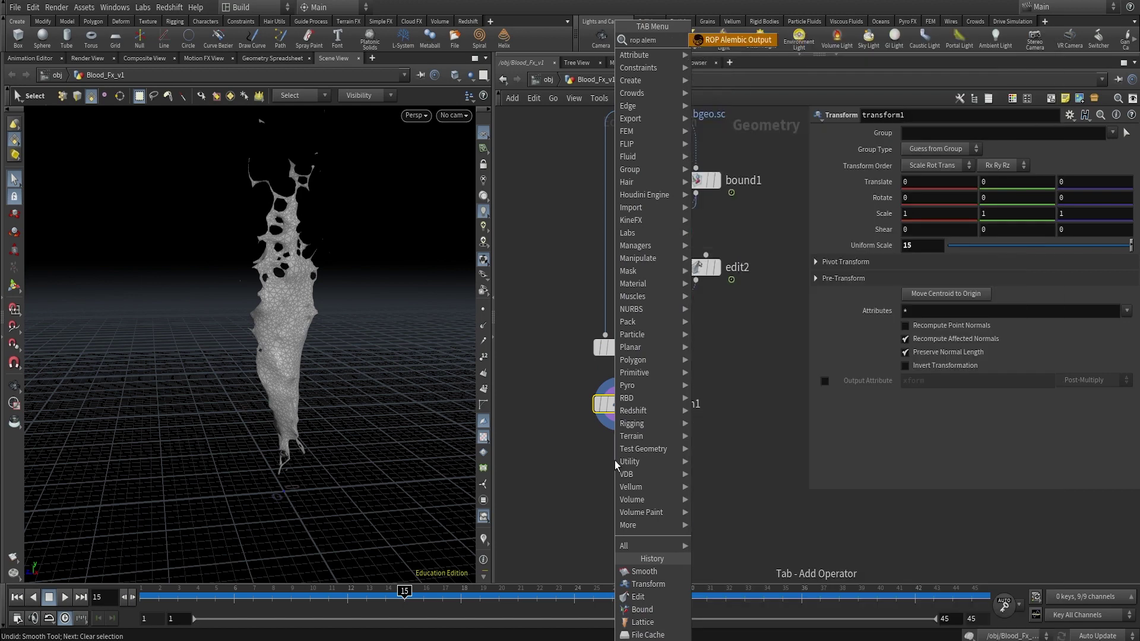
pyautogui.press('Return')
pyautogui.click(614, 461)
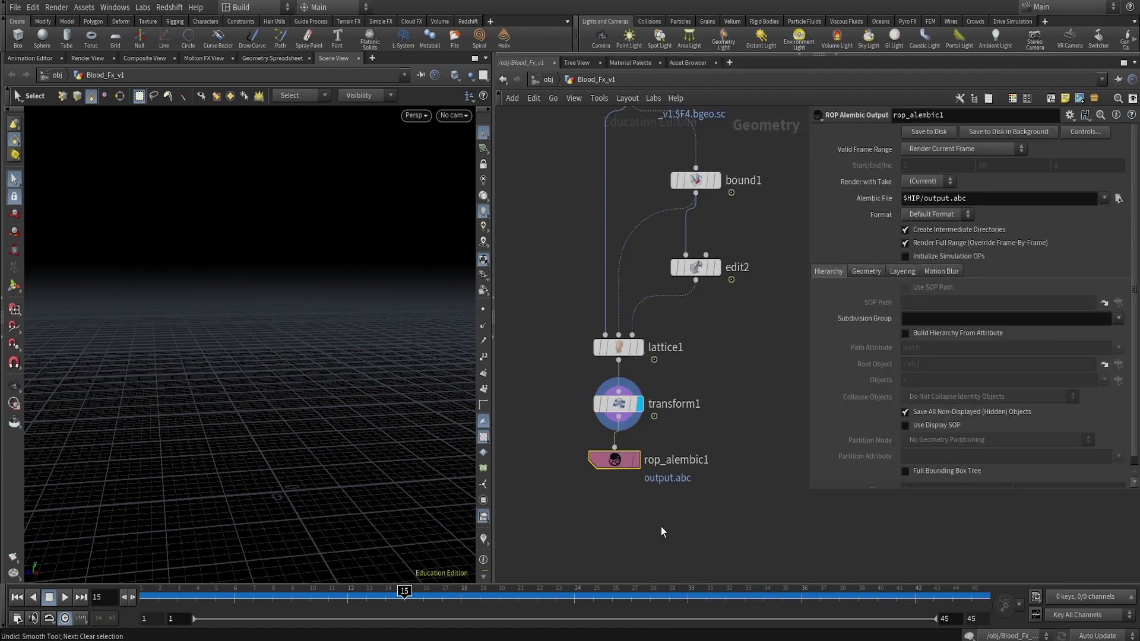
# Set rop_alembic1's valid frame range to Render Frame Range and its Alembic file to $HIP/blood_tutorial.abc
pyautogui.click(965, 152)
pyautogui.click(952, 173)
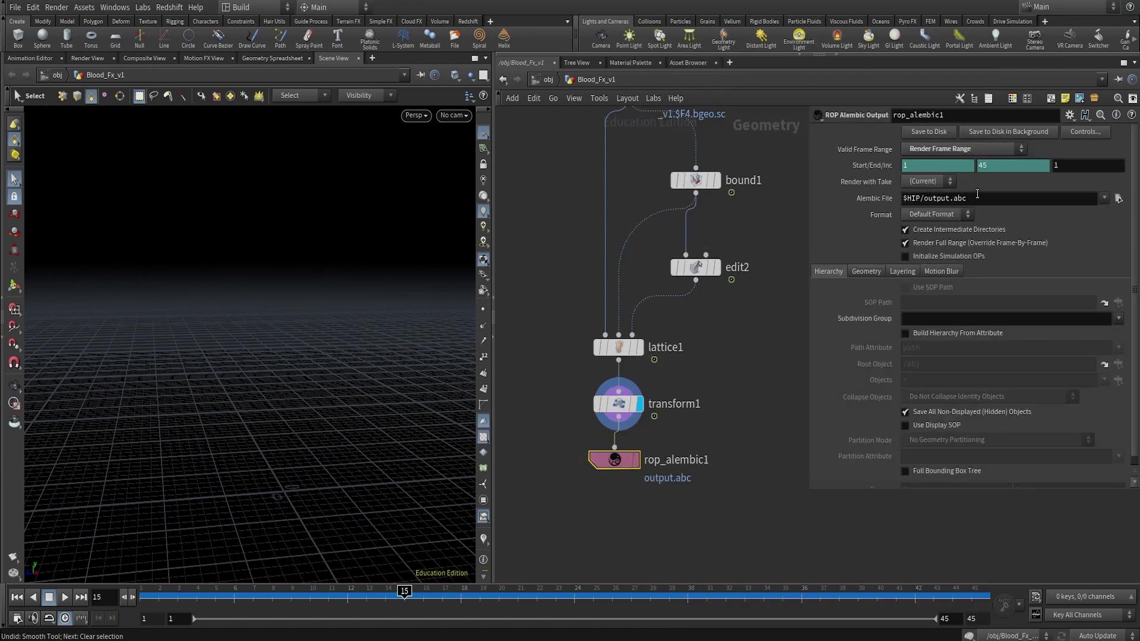
pyautogui.click(952, 199)
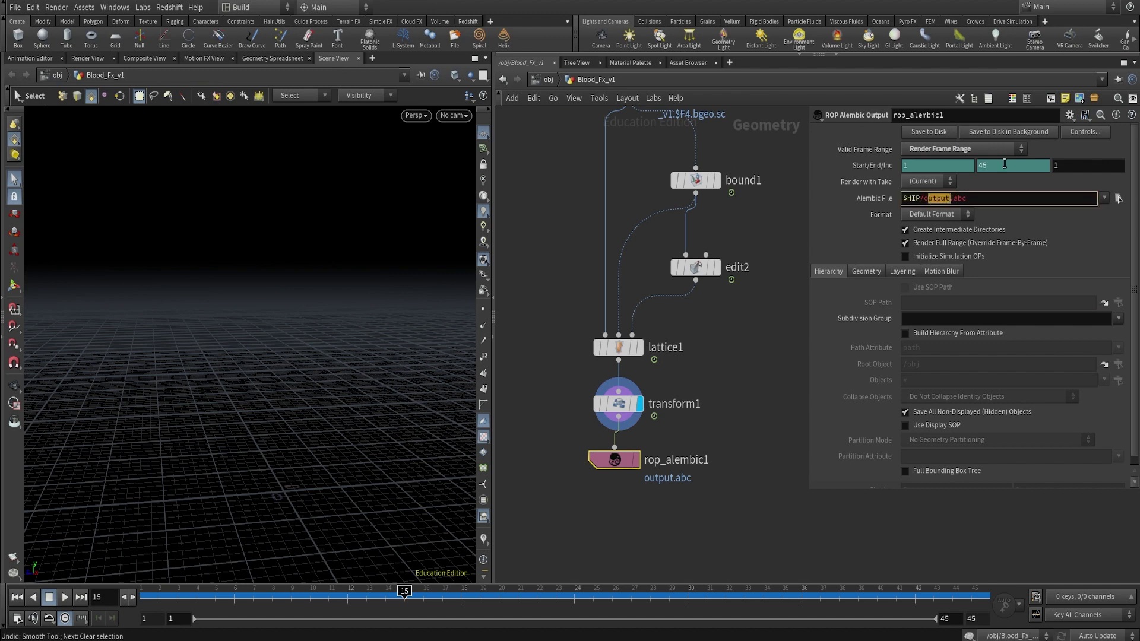
pyautogui.press('BackSpace')
pyautogui.write('blood_tutorial')
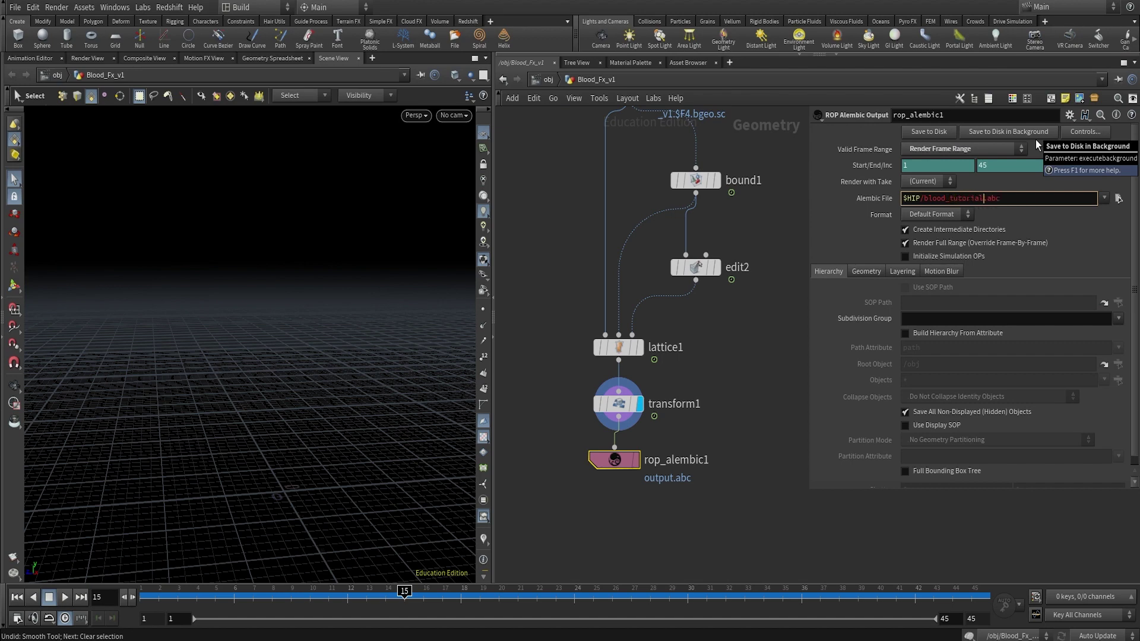
pyautogui.press('Return')
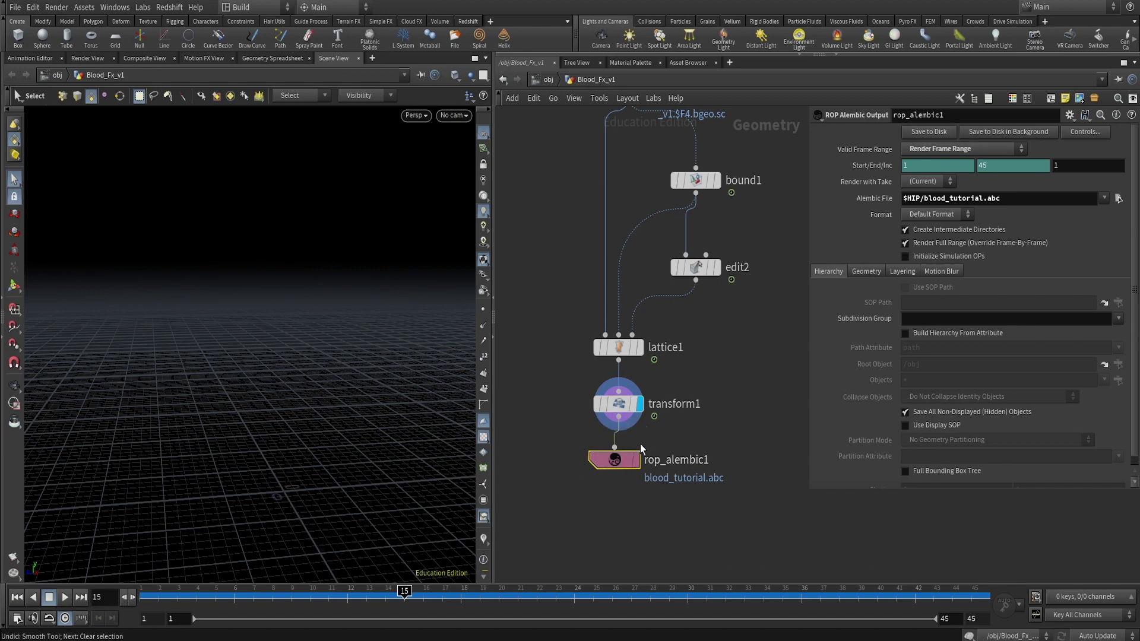
pyautogui.moveTo(621, 462); pyautogui.dragTo(625, 462)
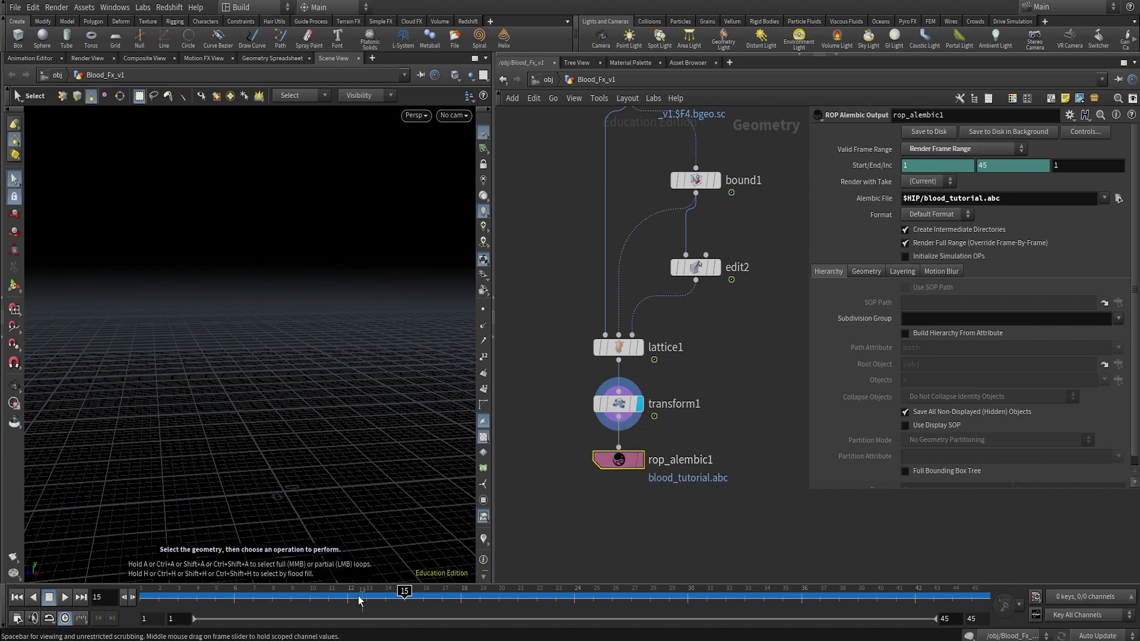
# Scrub through the timeline to review the blood mesh's animation at the transform1 node
pyautogui.moveTo(217, 602); pyautogui.dragTo(366, 595)
pyautogui.click(618, 405)
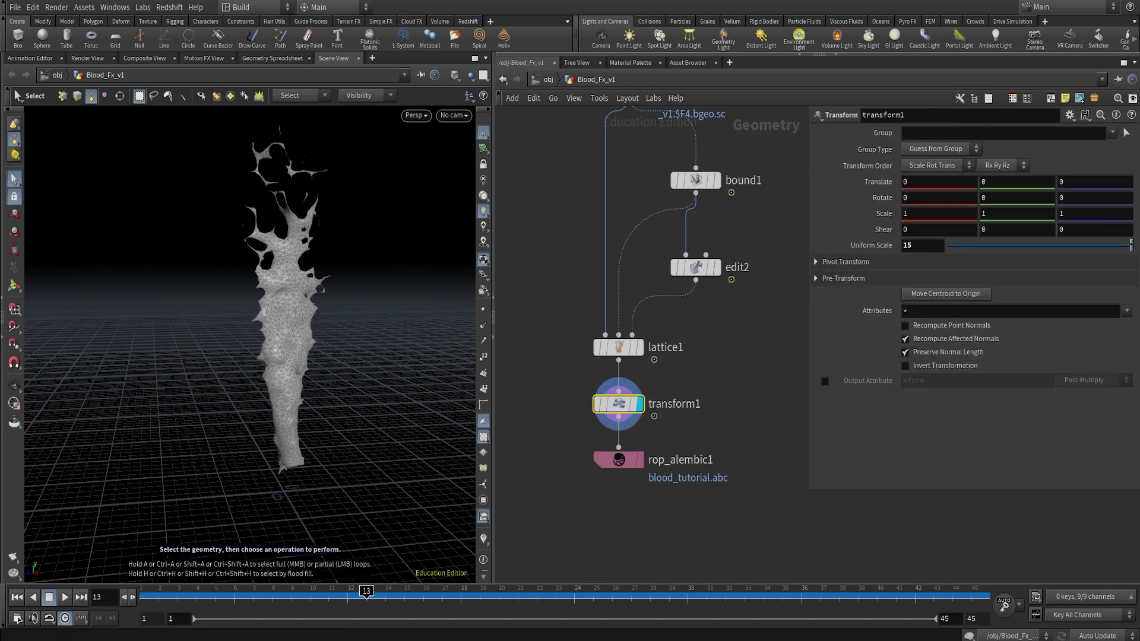
pyautogui.click(234, 594)
pyautogui.moveTo(234, 593); pyautogui.dragTo(575, 594)
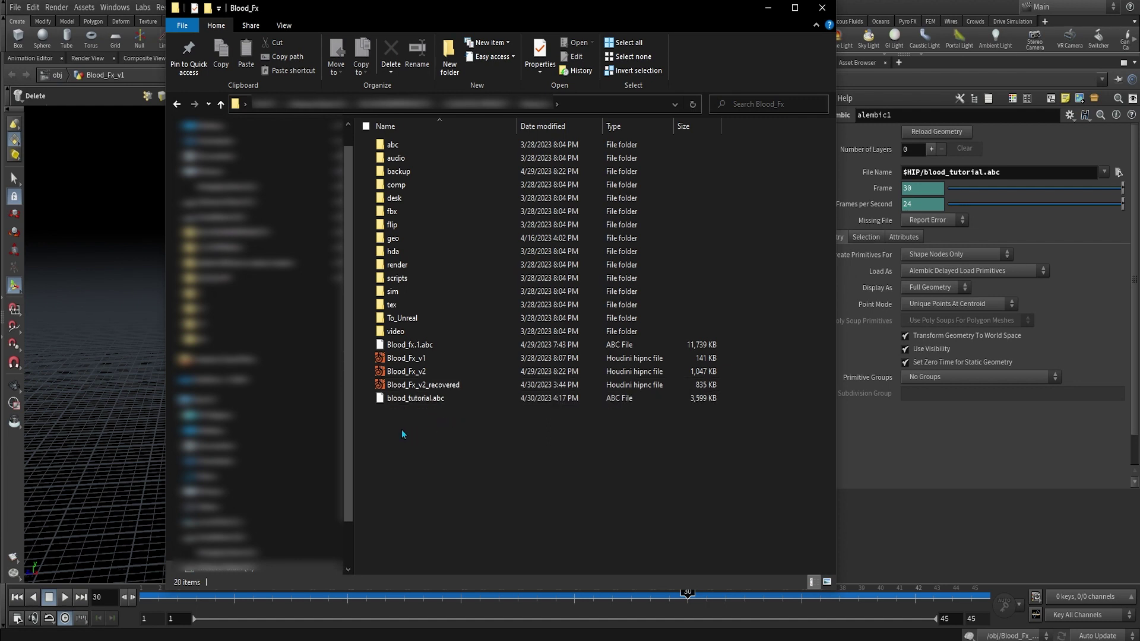
pyautogui.moveTo(402, 429); pyautogui.dragTo(493, 402)
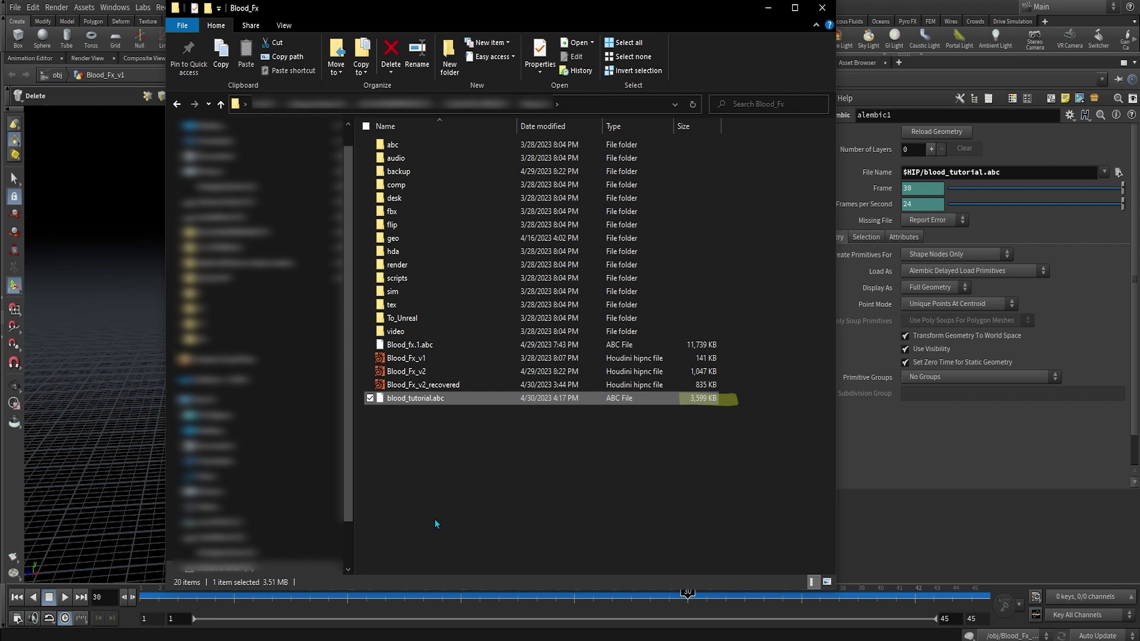
# Check the exported blood_tutorial.abc in the Blood_Fx folder and review the imported Alembic at frame 16
pyautogui.click(394, 398)
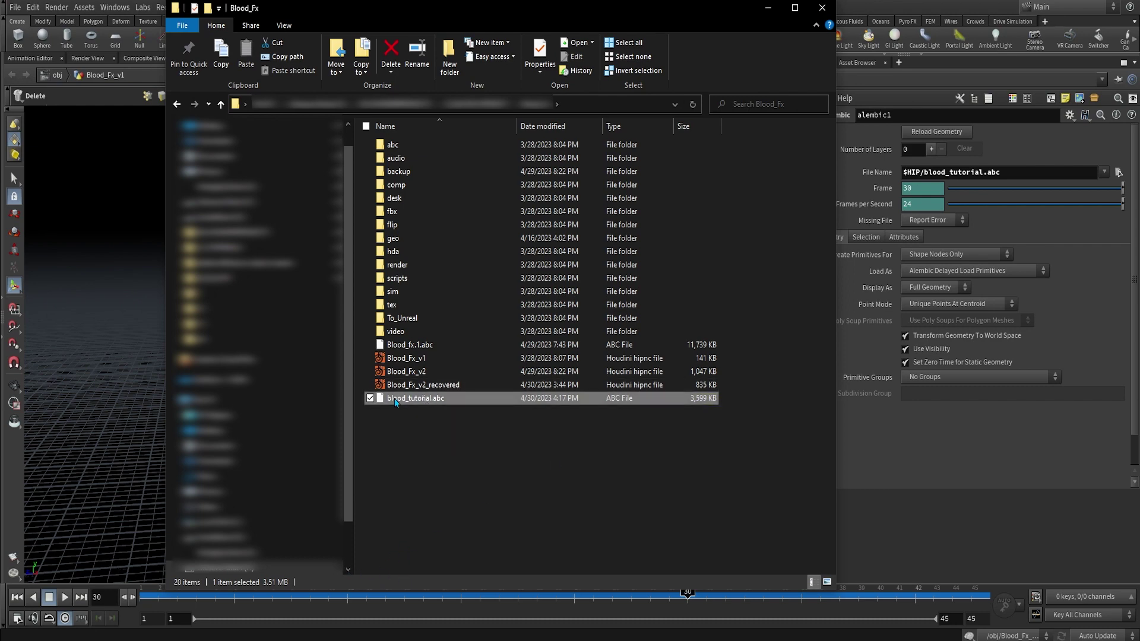
pyautogui.moveTo(429, 594); pyautogui.dragTo(418, 567)
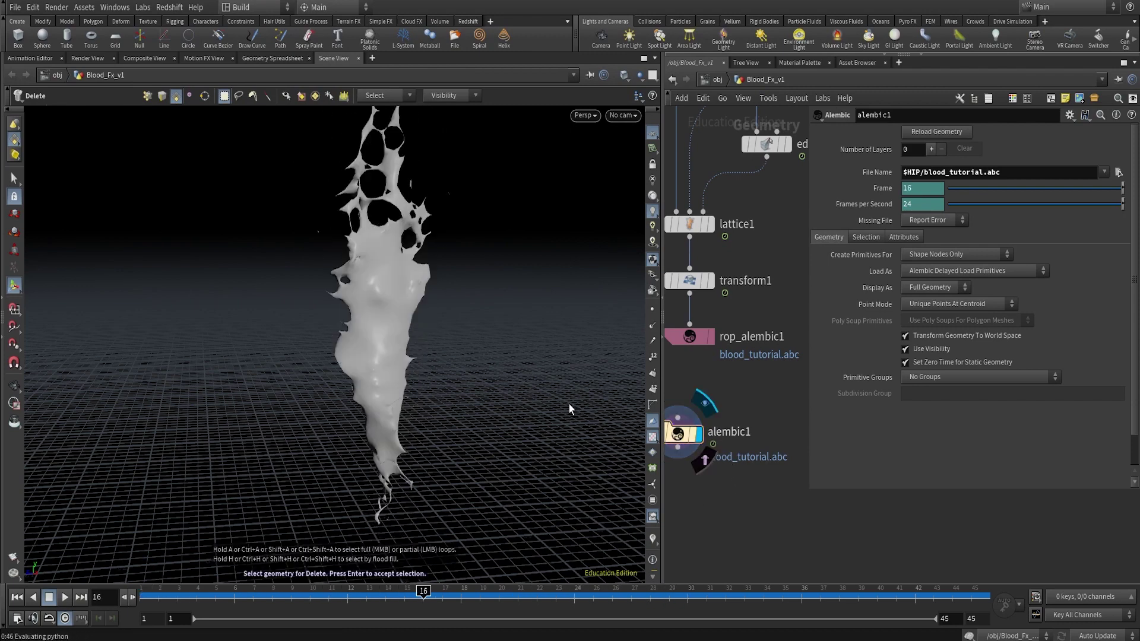
# Go back up the node network to polyreduce1 and open its parameters to examine the polygon reduction settings
pyautogui.moveTo(749, 314); pyautogui.dragTo(736, 532, button='middle')
pyautogui.moveTo(748, 198); pyautogui.dragTo(752, 395, button='middle')
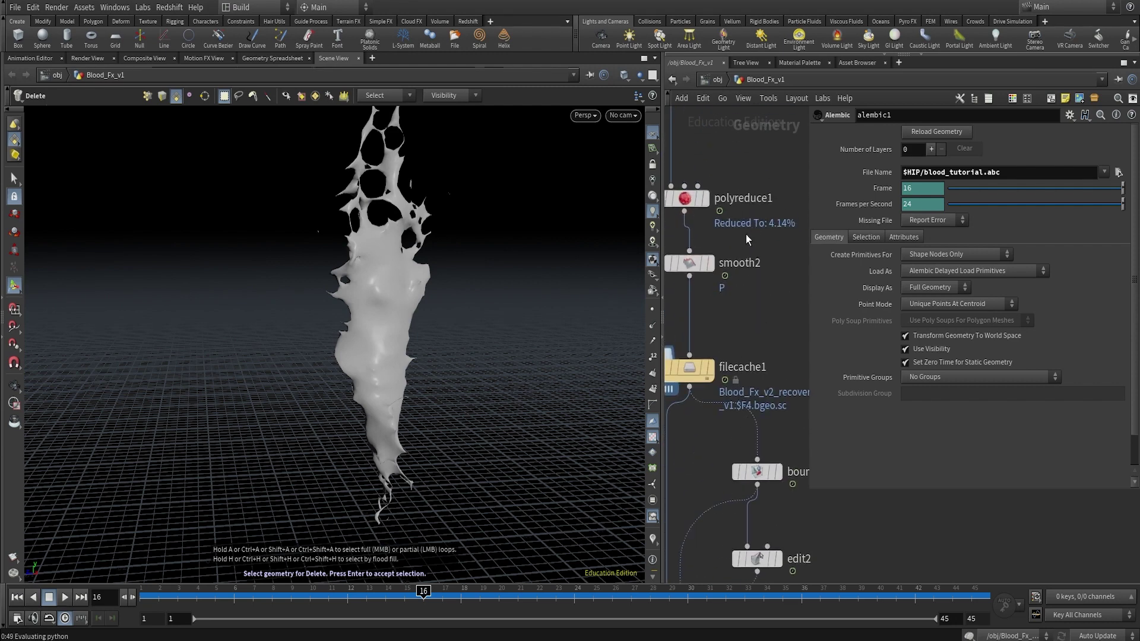
pyautogui.moveTo(745, 231); pyautogui.dragTo(660, 189)
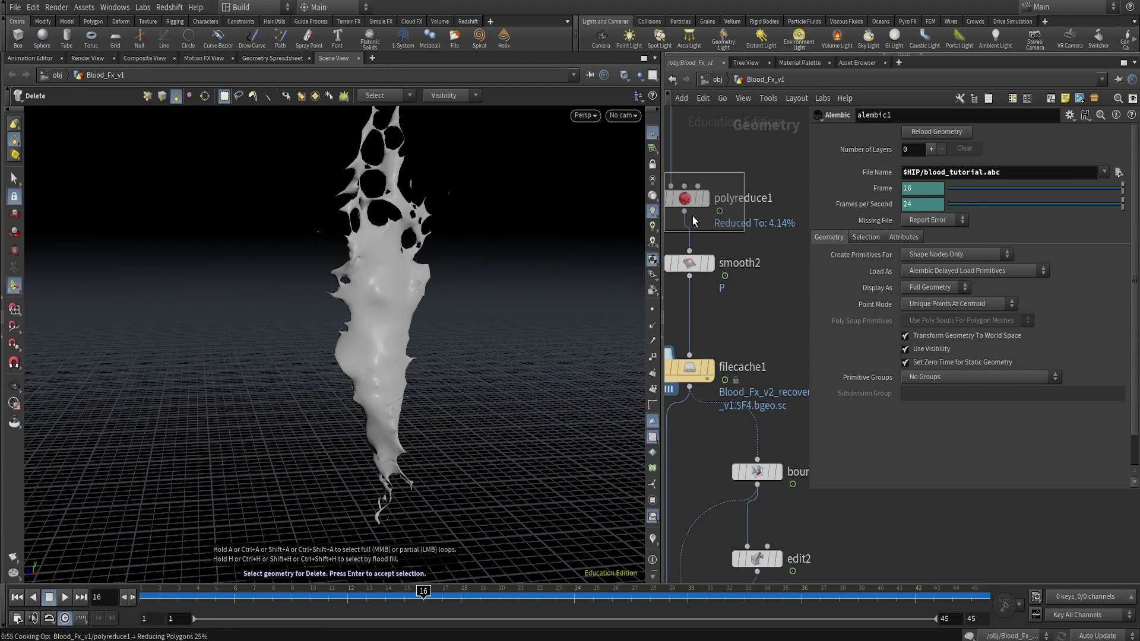
pyautogui.click(687, 198)
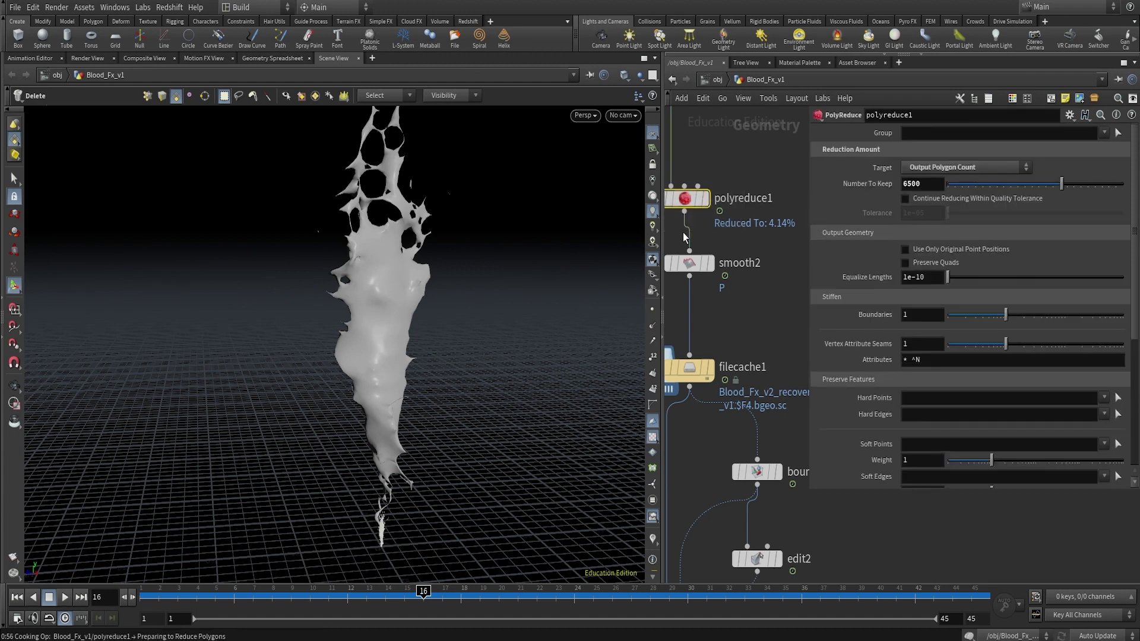